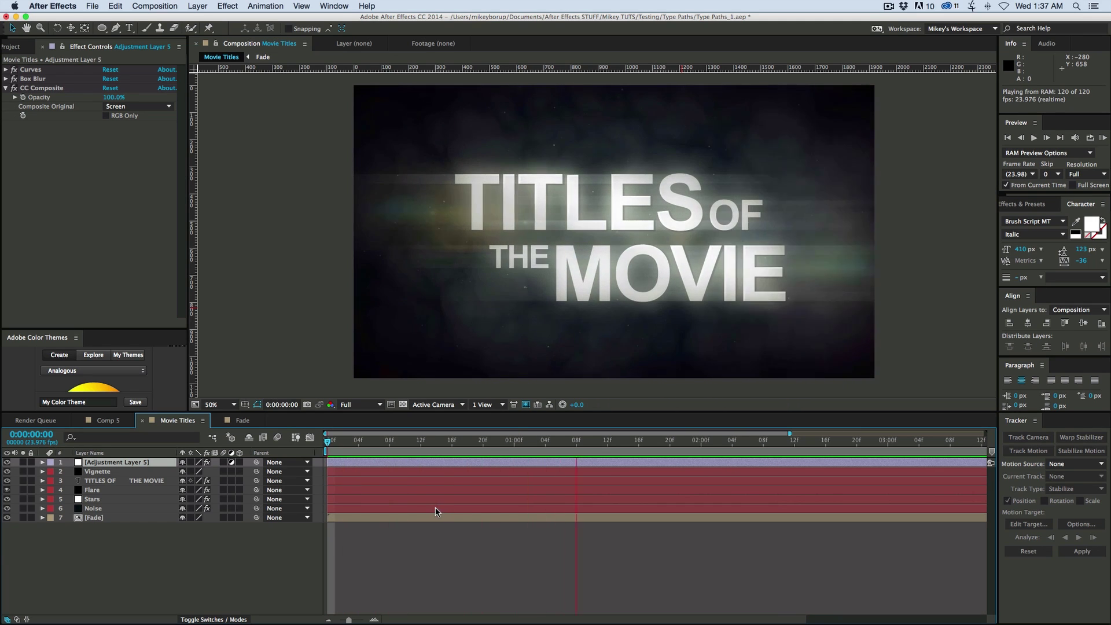
Create a new composition named Movie Titles at 1920 × 1080 px
{"action": "key", "text": "space"}
{"action": "left_click", "coordinate": [410, 556]}
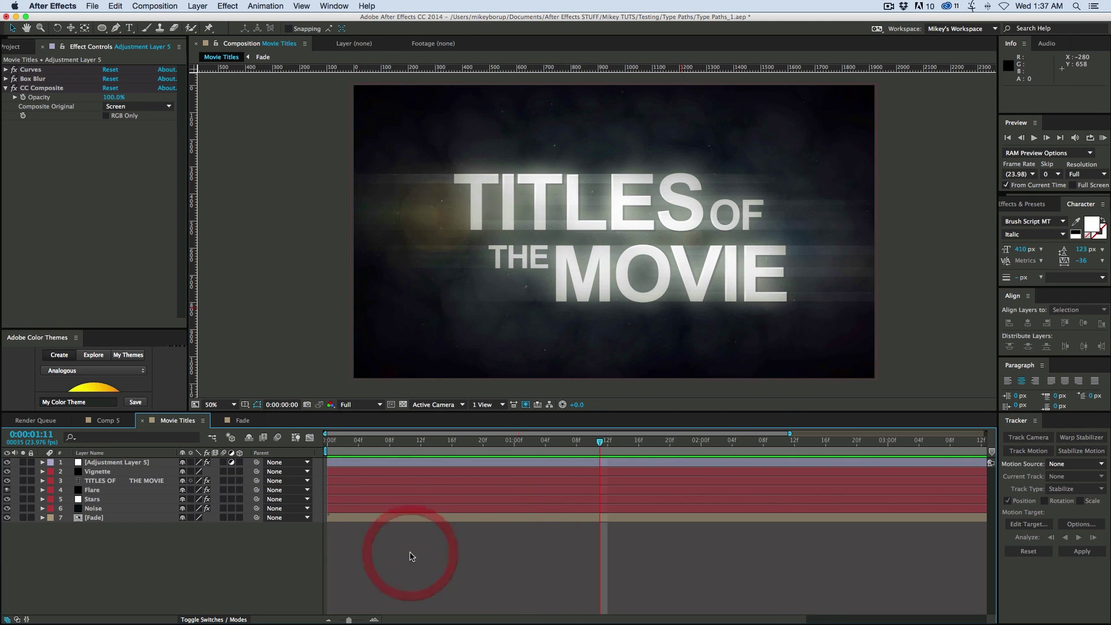
{"action": "key", "text": "super+n"}
{"action": "left_click", "coordinate": [169, 212]}
{"action": "type", "text": "1920"}
{"action": "key", "text": "Tab"}
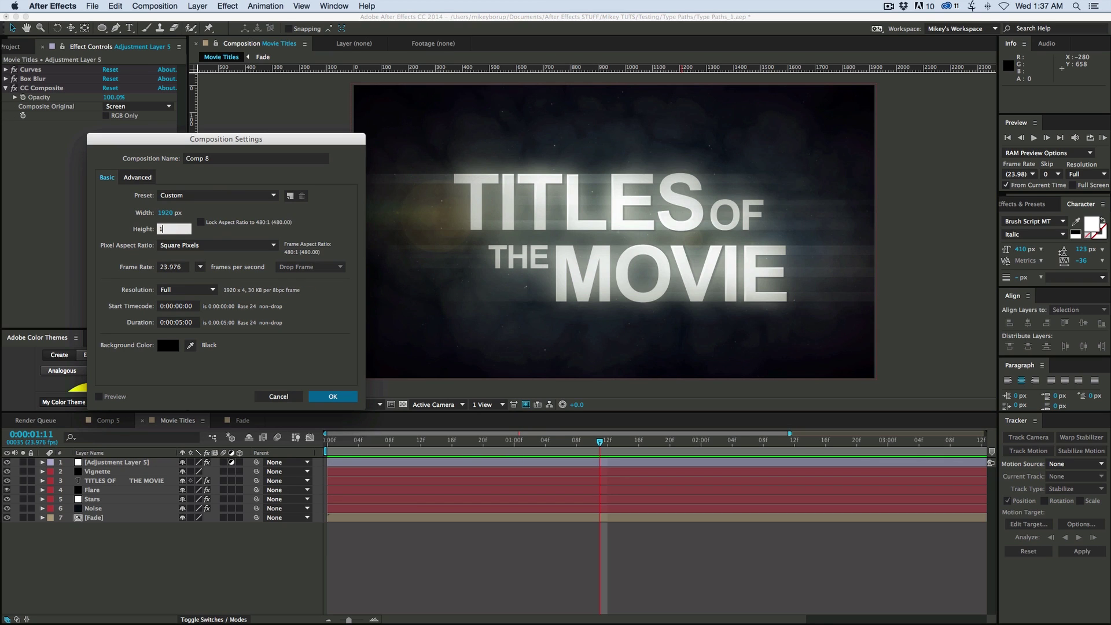
{"action": "type", "text": "1080"}
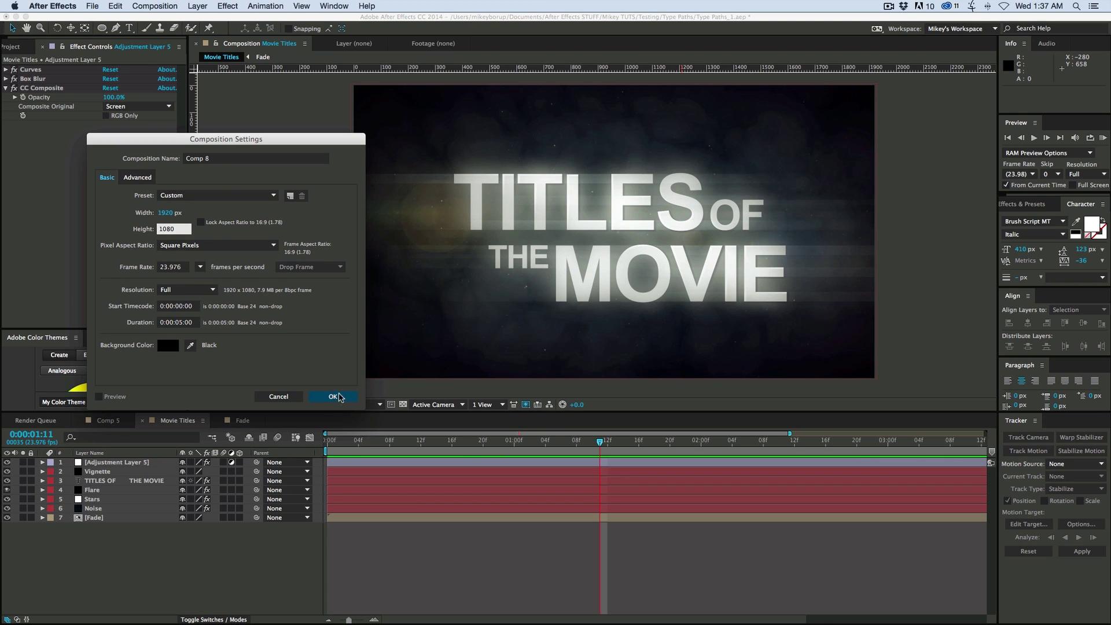
{"action": "left_click_drag", "start_coordinate": [220, 159], "coordinate": [134, 158]}
{"action": "type", "text": "Movie Titles"}
{"action": "key", "text": "Return"}
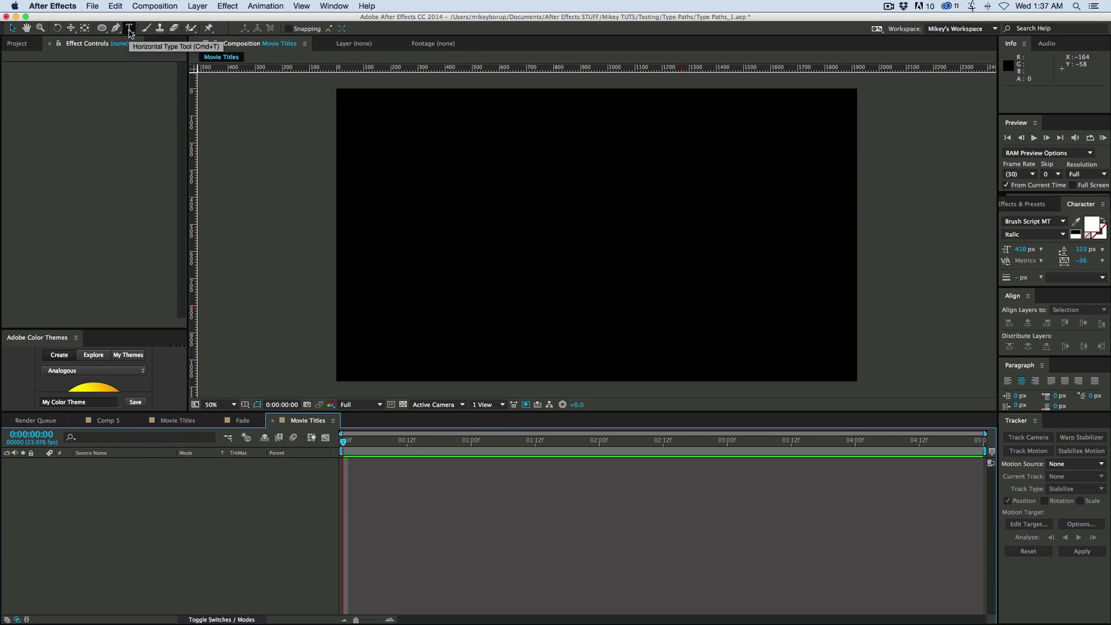
Add a two-line text layer reading TITLESOF and THEMOVIE in Helvetica Neue Condensed Black, with tracking -1
{"action": "left_click", "coordinate": [186, 421]}
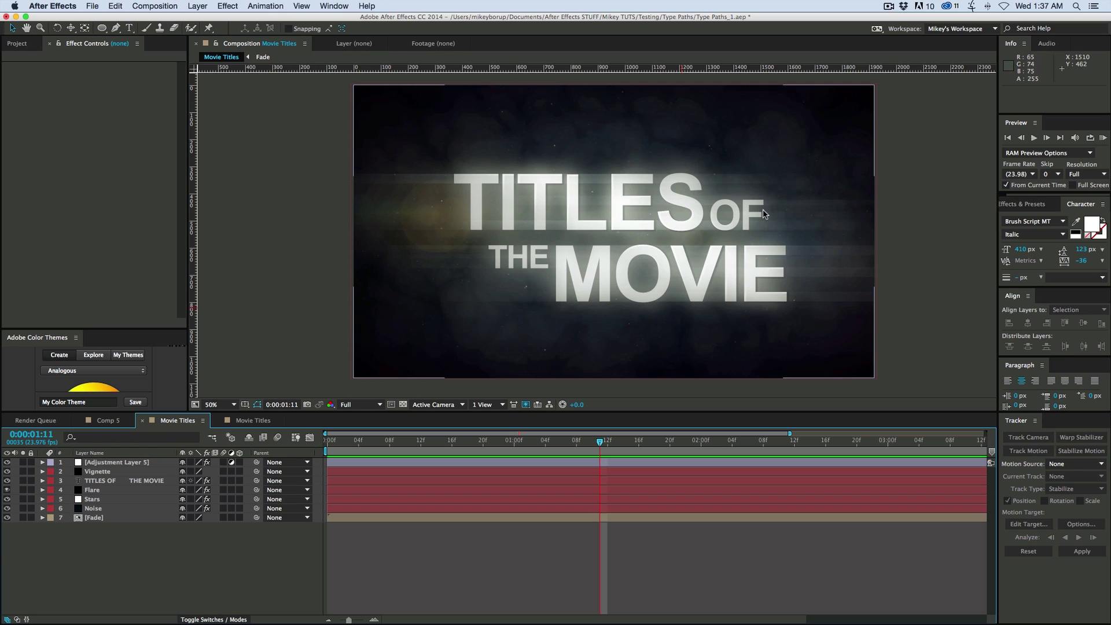
{"action": "left_click", "coordinate": [254, 421]}
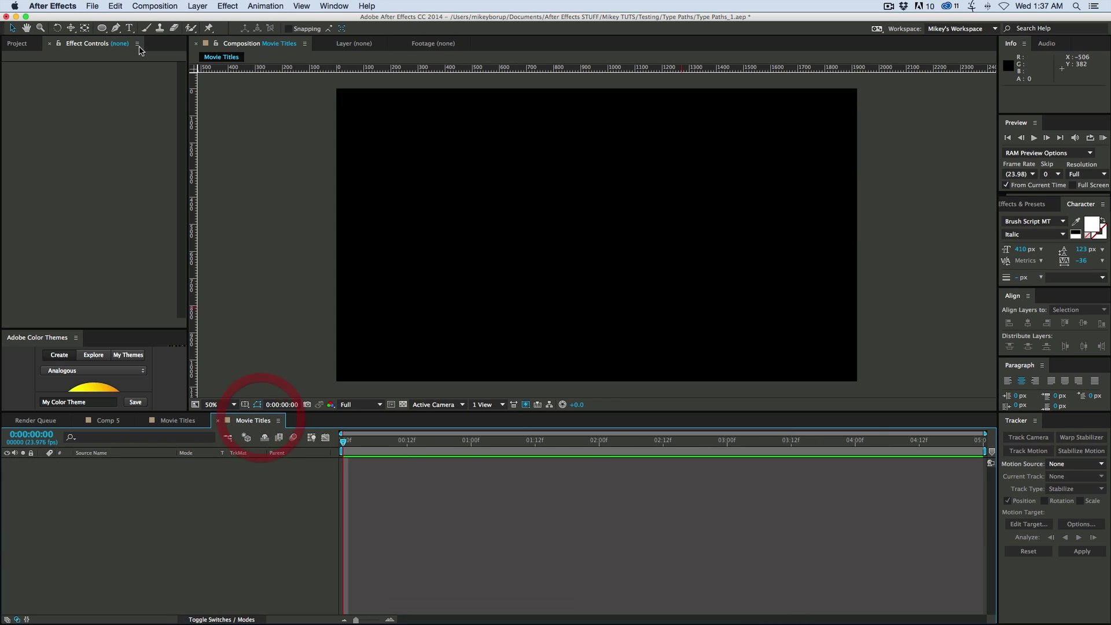
{"action": "left_click", "coordinate": [129, 29]}
{"action": "left_click", "coordinate": [501, 208]}
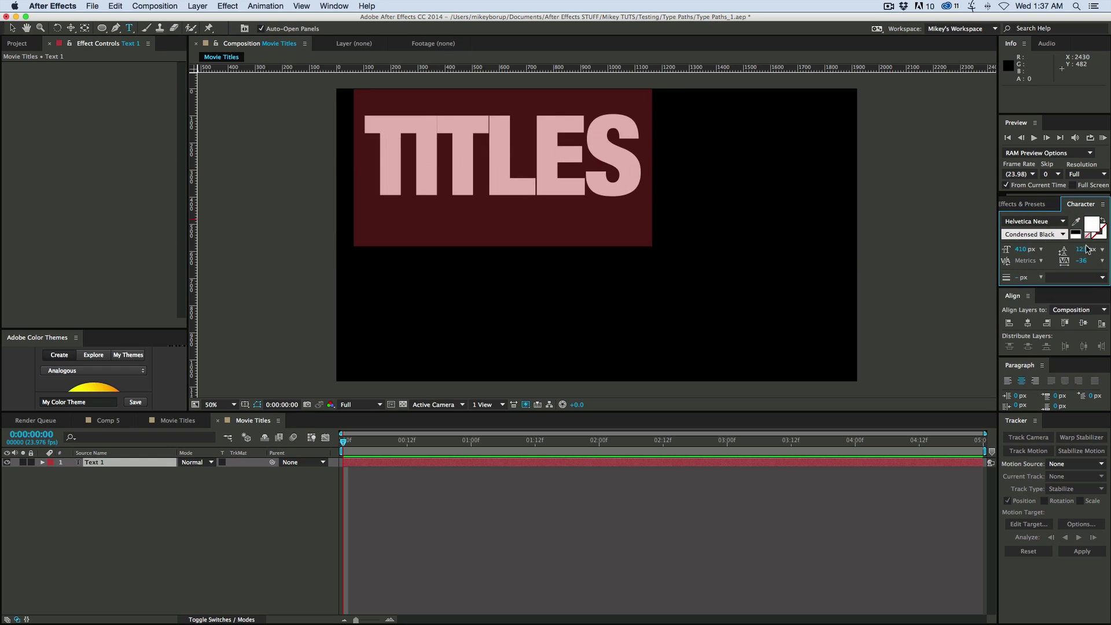
{"action": "left_click_drag", "start_coordinate": [1078, 260], "coordinate": [1099, 260]}
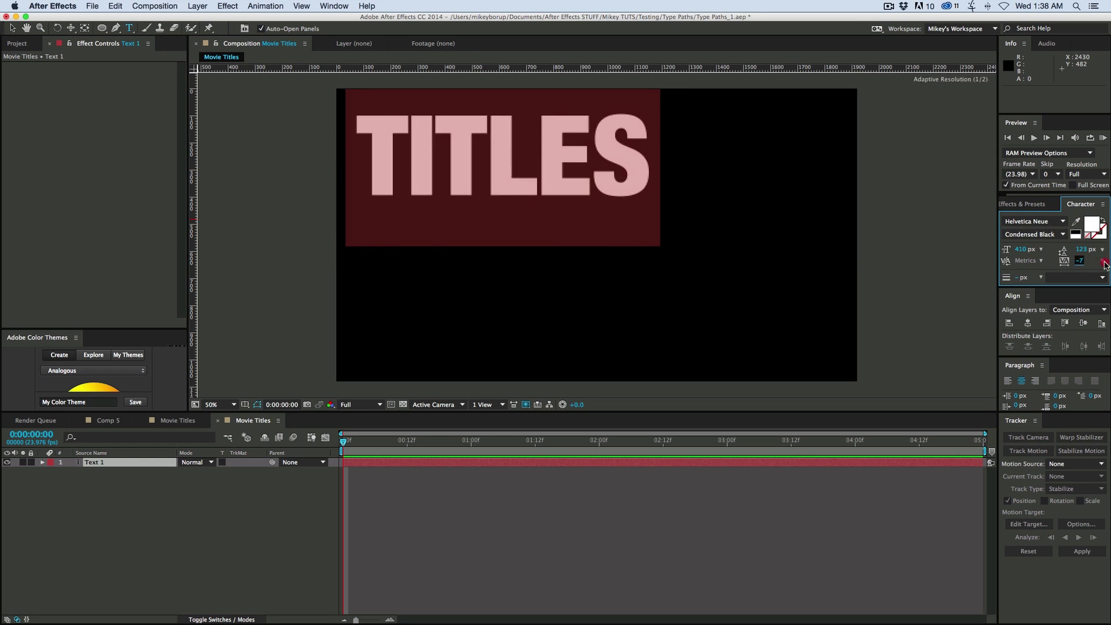
{"action": "left_click", "coordinate": [655, 182]}
{"action": "type", "text": "OF"}
{"action": "key", "text": "Return"}
{"action": "type", "text": "THEMOVIE"}
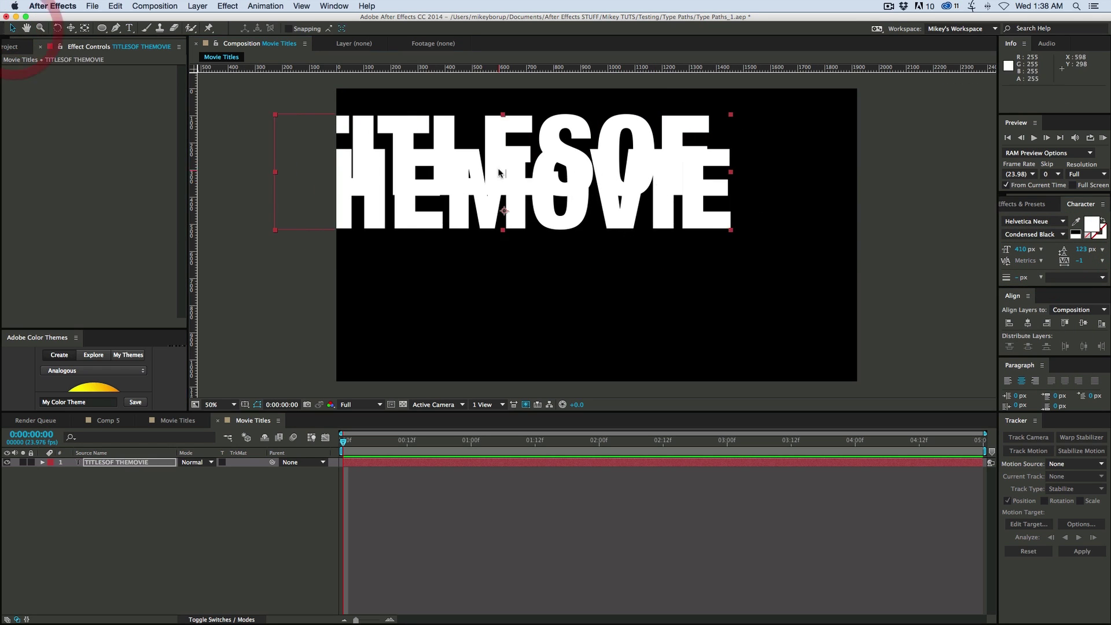
Move the title to about 960, 614 in the frame and set its leading to 310 px
{"action": "left_click_drag", "start_coordinate": [726, 207], "coordinate": [399, 180]}
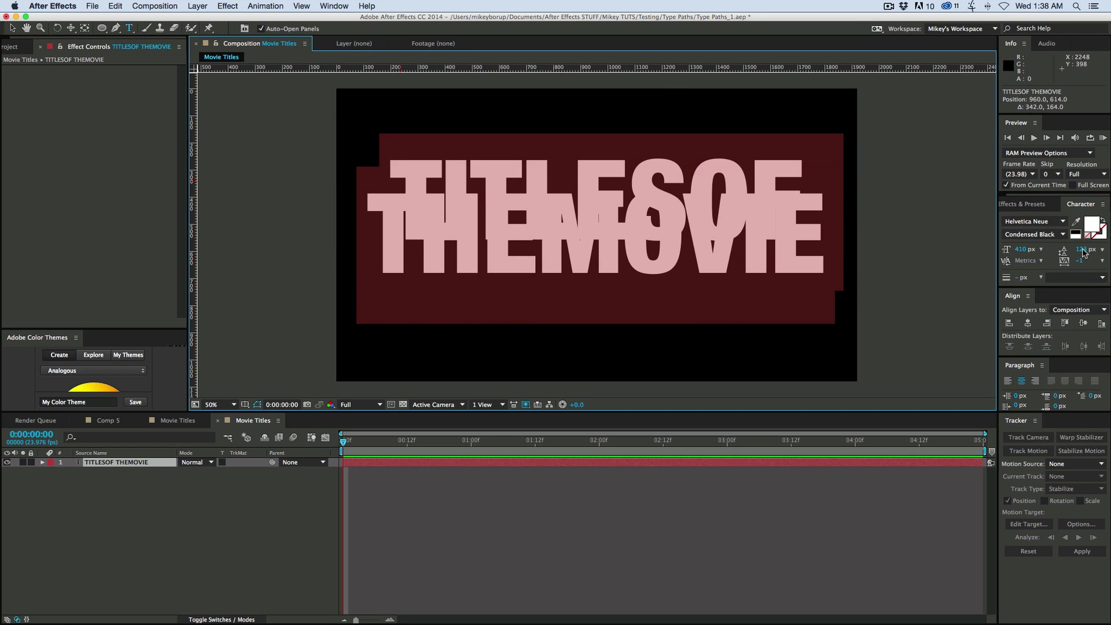
{"action": "mouse_move", "coordinate": [1082, 249]}
{"action": "left_mouse_down"}
{"action": "mouse_move", "coordinate": [1105, 249]}
{"action": "mouse_move", "coordinate": [1093, 250]}
{"action": "left_mouse_up"}
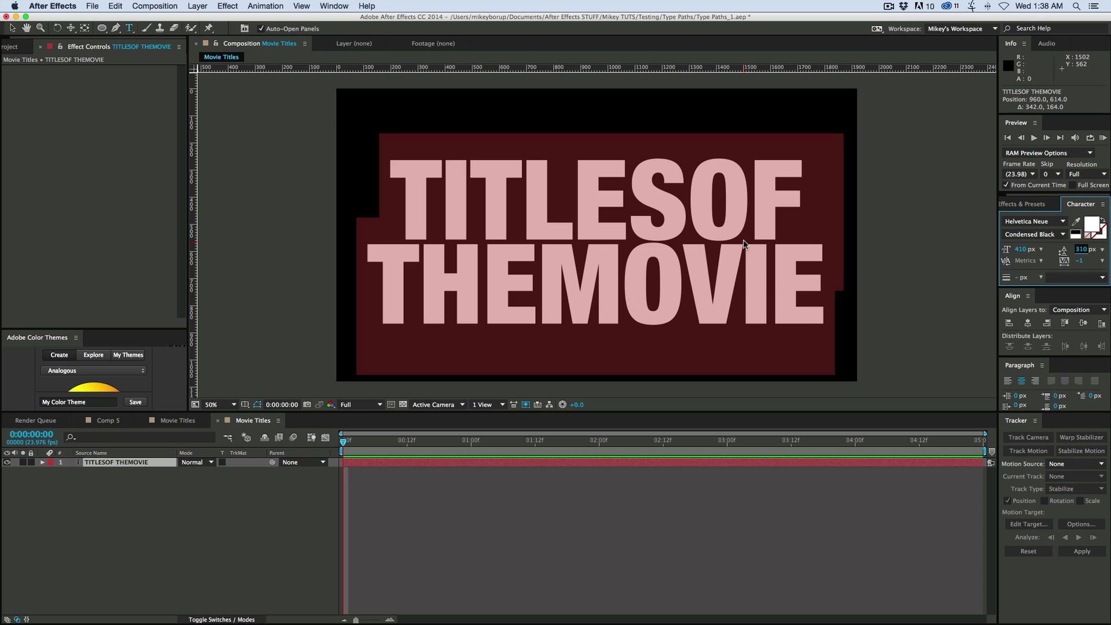
Reduce the font size of the word OF to 210 px
{"action": "left_click", "coordinate": [744, 242]}
{"action": "left_click_drag", "start_coordinate": [791, 228], "coordinate": [707, 217]}
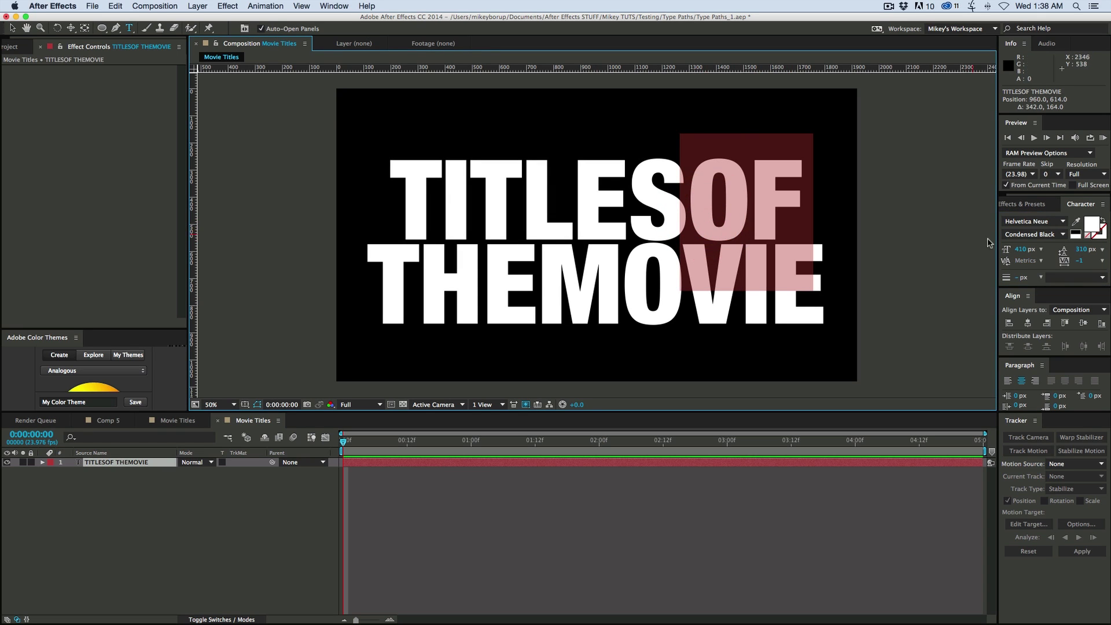
{"action": "left_click_drag", "start_coordinate": [1020, 250], "coordinate": [1007, 250]}
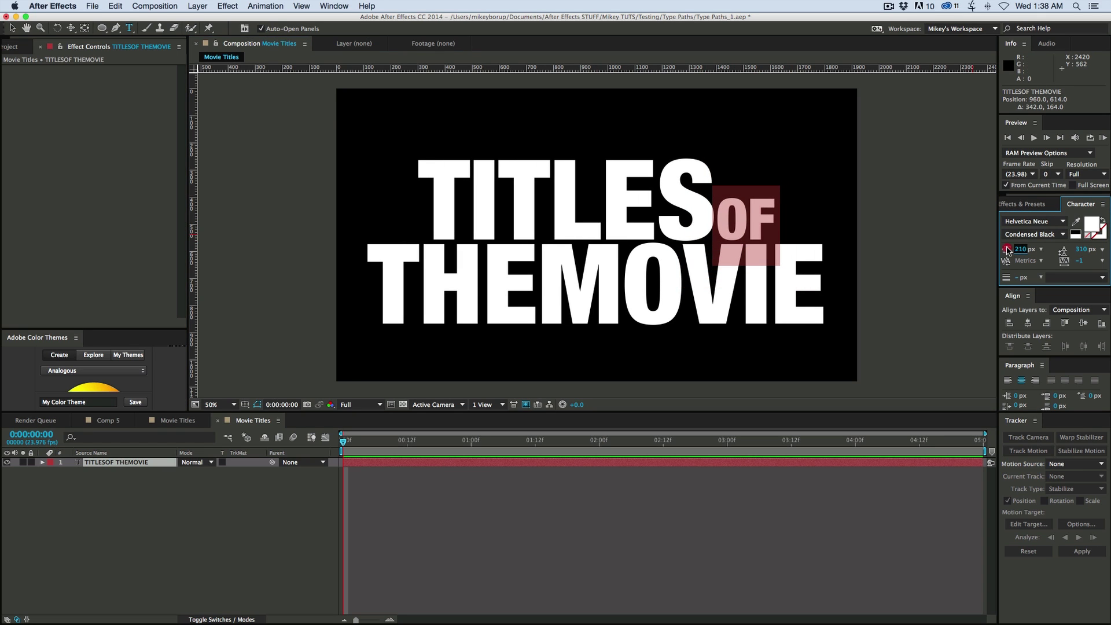
Set the font size of the word THE to 210 px, matching OF
{"action": "left_click_drag", "start_coordinate": [489, 299], "coordinate": [508, 302]}
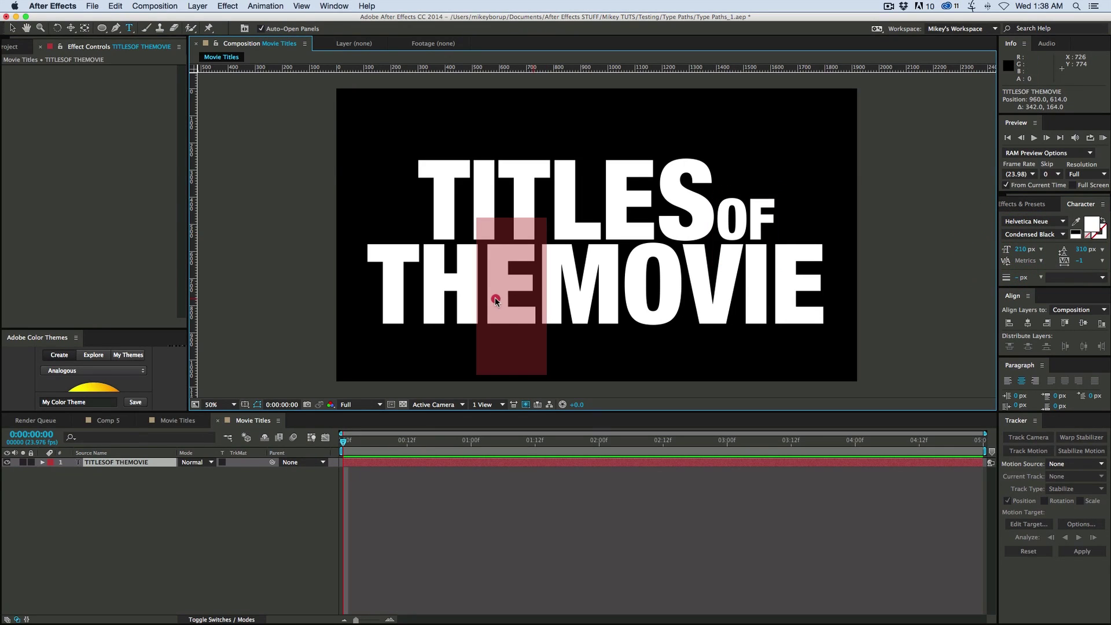
{"action": "left_click_drag", "start_coordinate": [775, 222], "coordinate": [711, 220]}
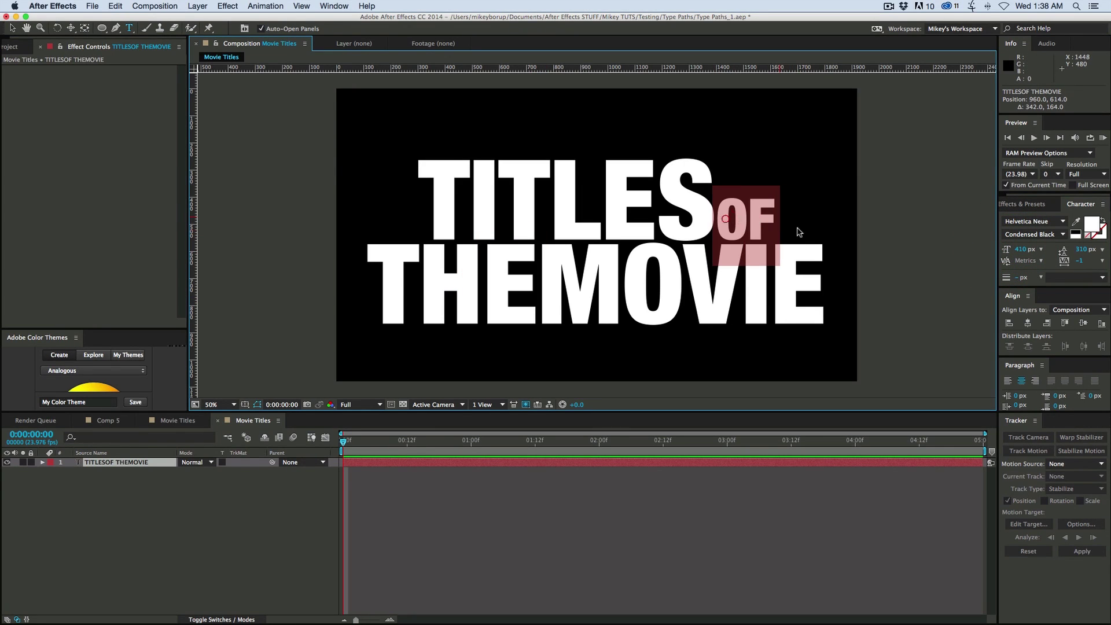
{"action": "left_click_drag", "start_coordinate": [543, 292], "coordinate": [383, 285]}
{"action": "left_click", "coordinate": [1021, 249]}
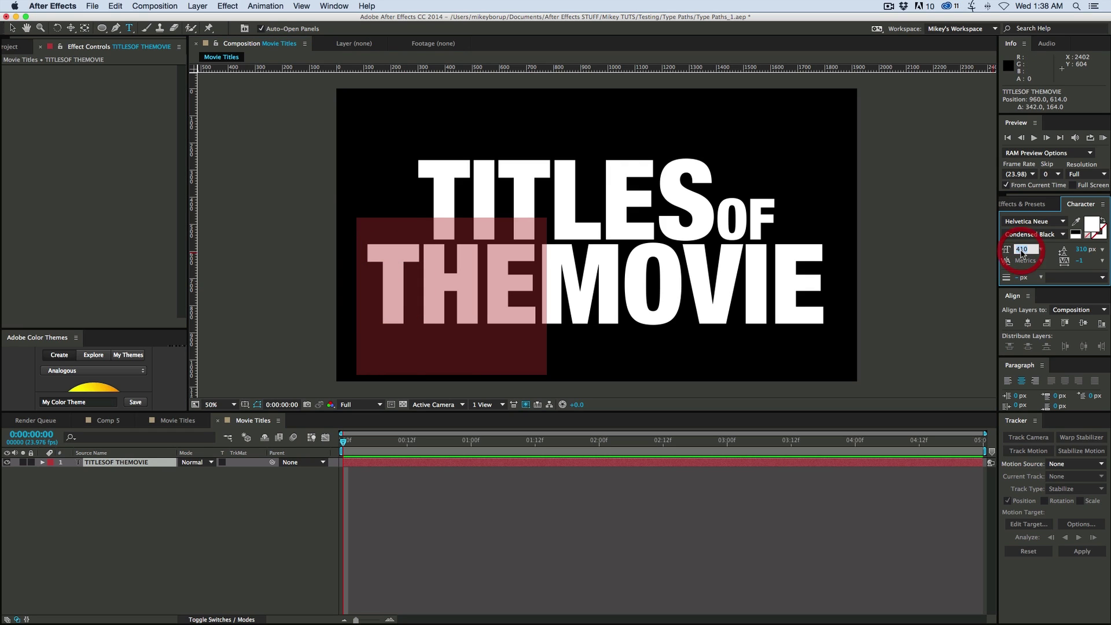
{"action": "type", "text": "410210"}
{"action": "key", "text": "Return"}
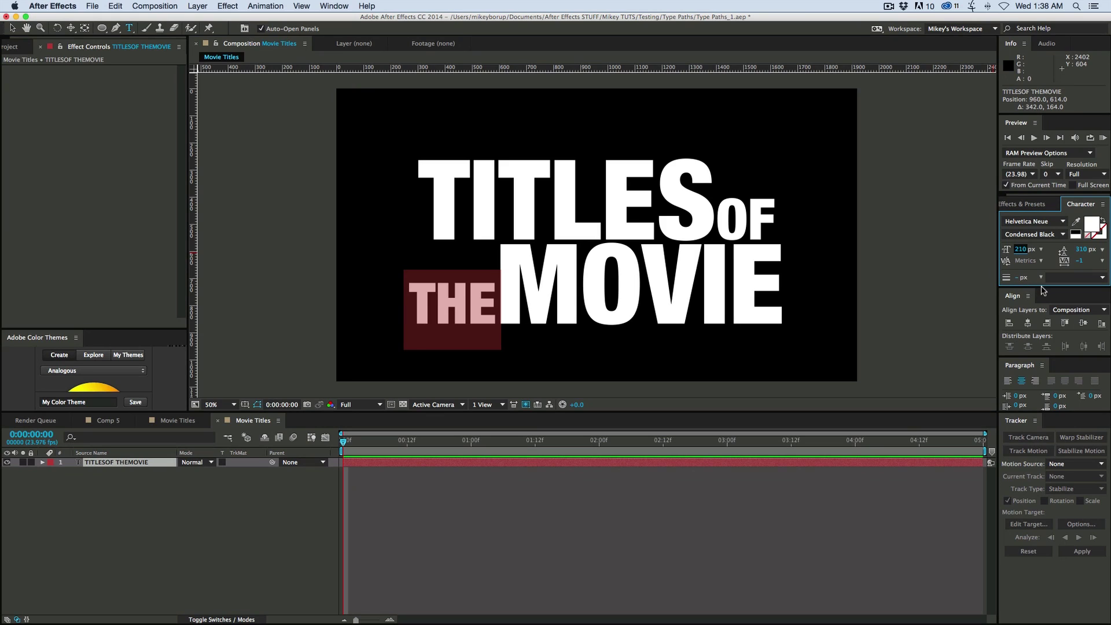
Raise the word THE within its line using a baseline shift of 192 px
{"action": "left_click_drag", "start_coordinate": [1043, 288], "coordinate": [1046, 348]}
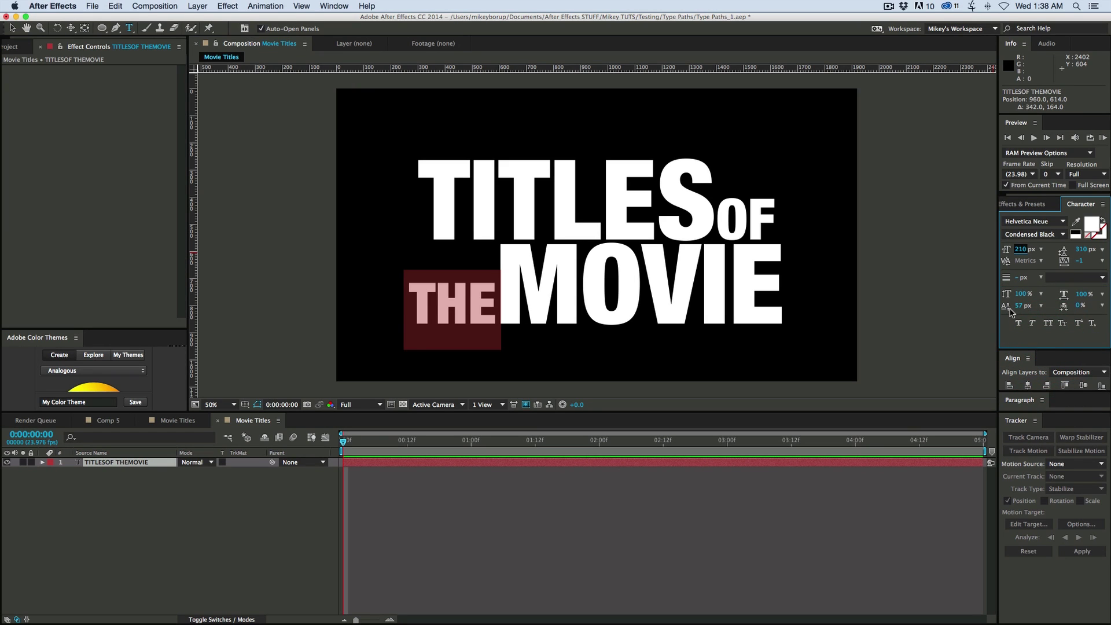
{"action": "left_click_drag", "start_coordinate": [1020, 311], "coordinate": [1093, 312]}
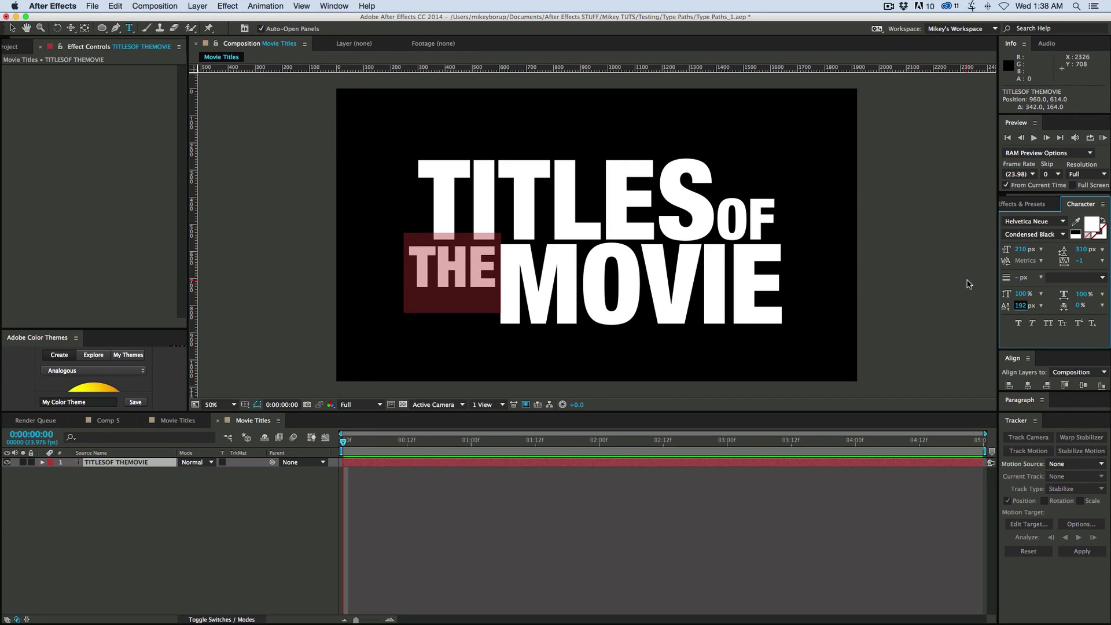
Set the whole title's tracking to 45 and leading to 328 px, and offset the THE MOVIE line with spaces
{"action": "key", "text": "super+a"}
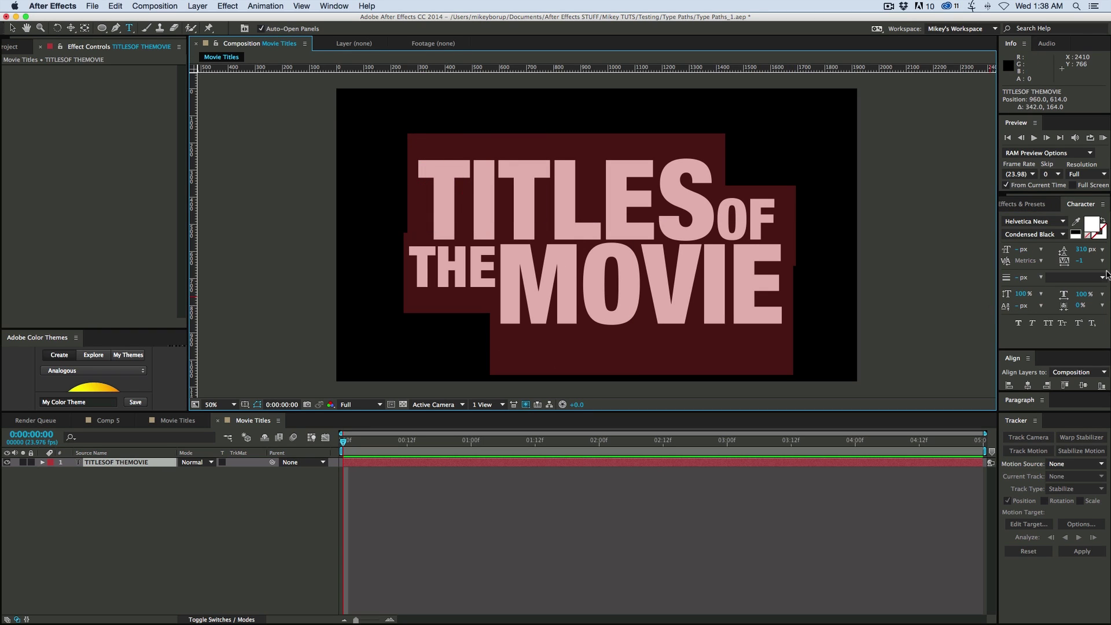
{"action": "left_click_drag", "start_coordinate": [1081, 264], "coordinate": [1093, 268]}
{"action": "left_click", "coordinate": [392, 280]}
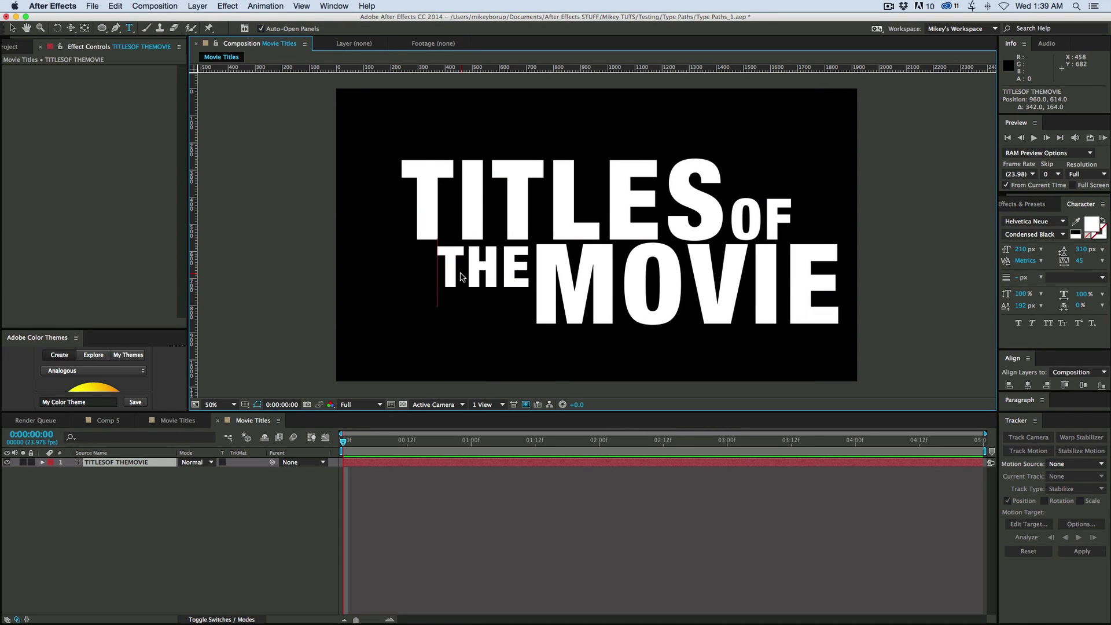
{"action": "key", "text": "BackSpace"}
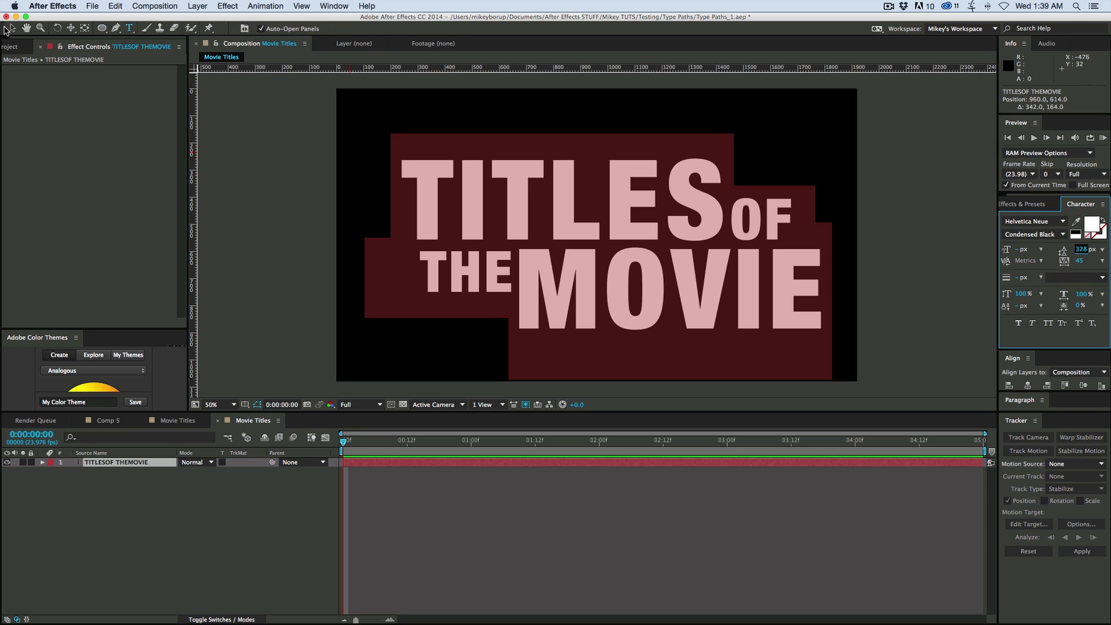
Scale the title layer down to about 86%
{"action": "left_click", "coordinate": [7, 27]}
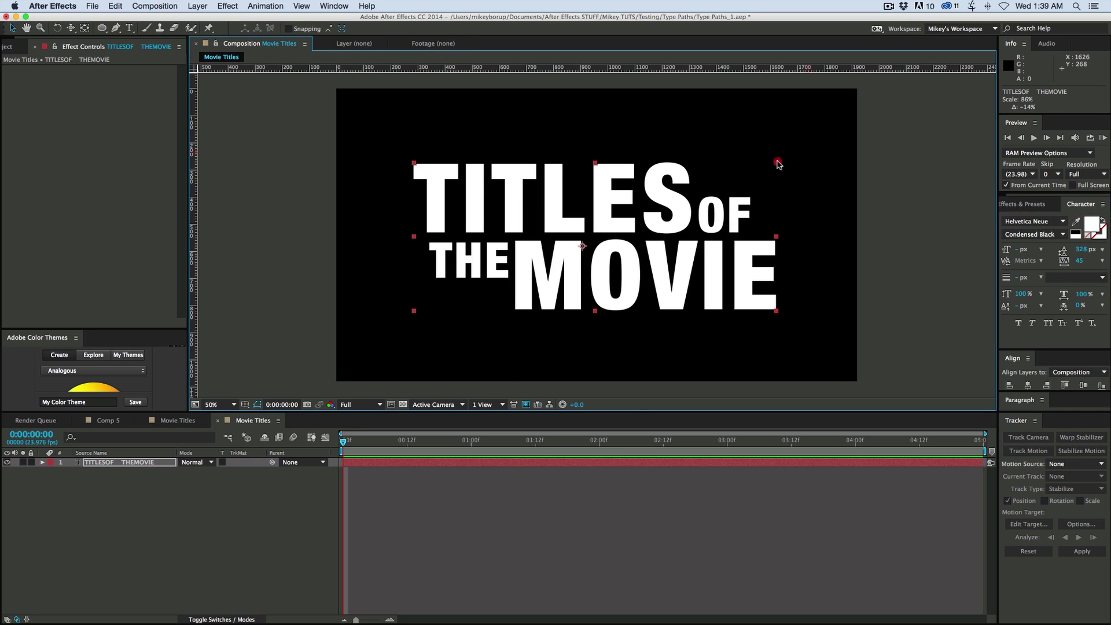
{"action": "left_click", "coordinate": [776, 160]}
{"action": "left_click", "coordinate": [542, 481]}
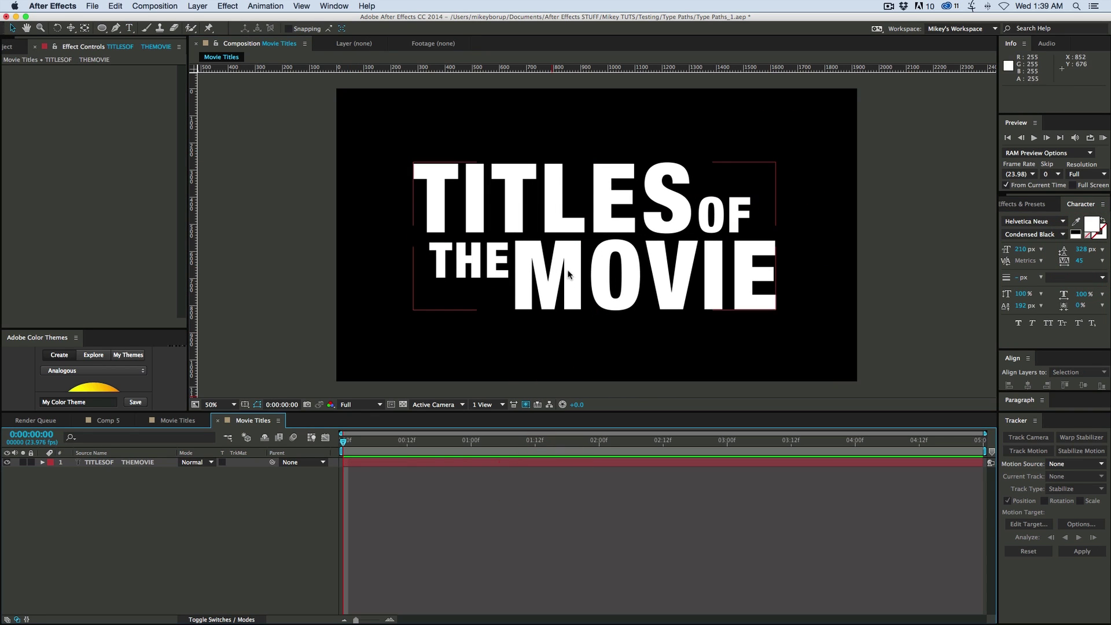
Pre-compose the title text layer as Titles, moving all attributes into the new composition
{"action": "left_click", "coordinate": [545, 230]}
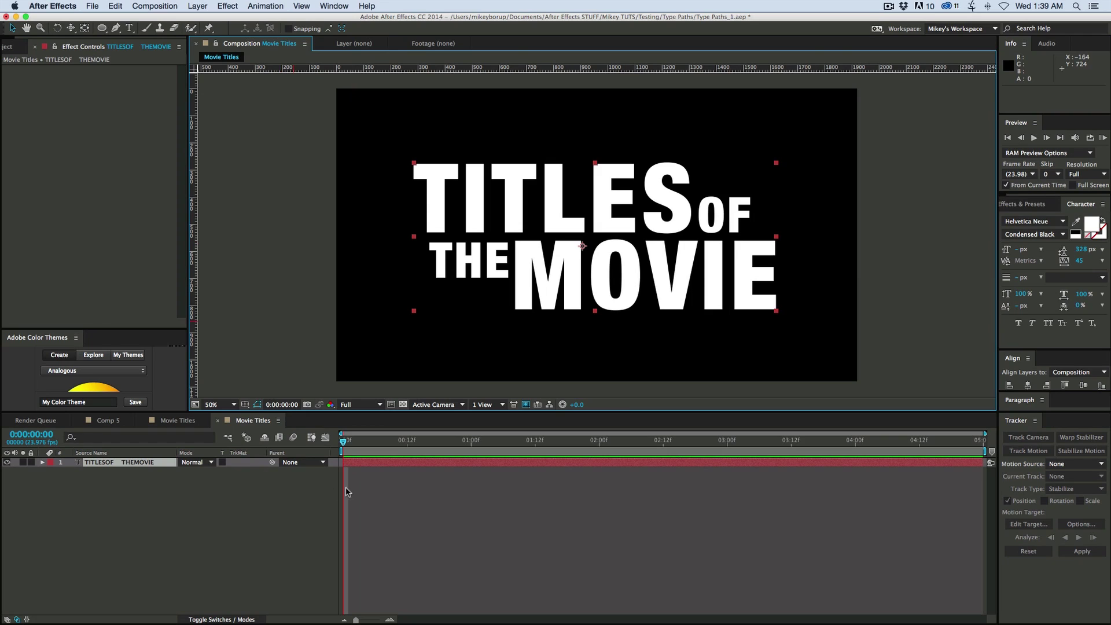
{"action": "left_click", "coordinate": [367, 463]}
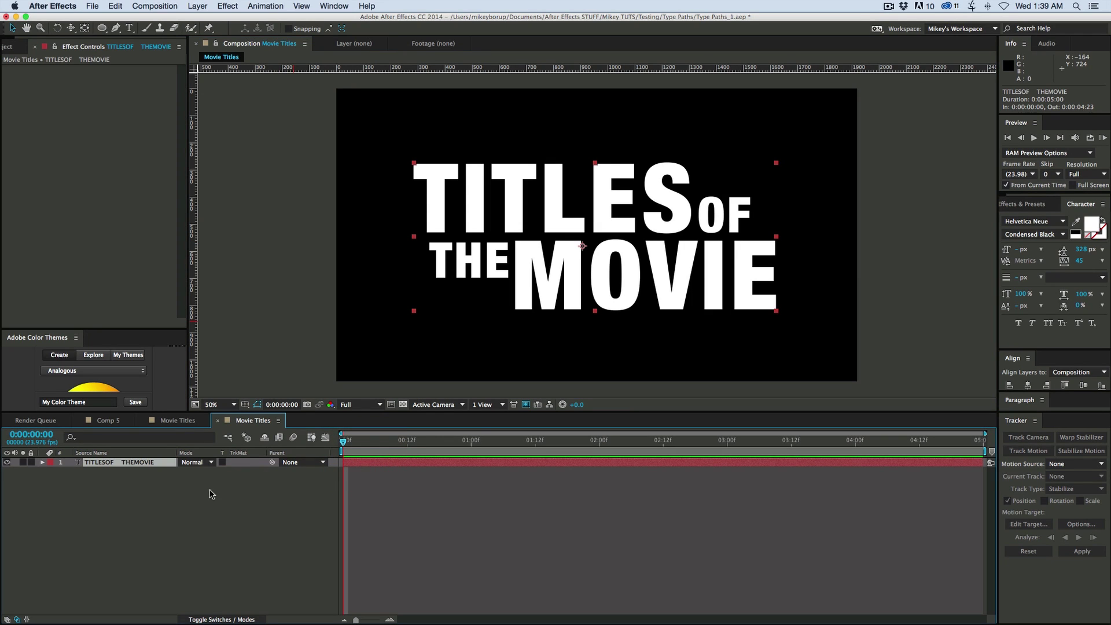
{"action": "left_click", "coordinate": [146, 491]}
{"action": "left_click", "coordinate": [148, 466]}
{"action": "key", "text": "super+shift+c"}
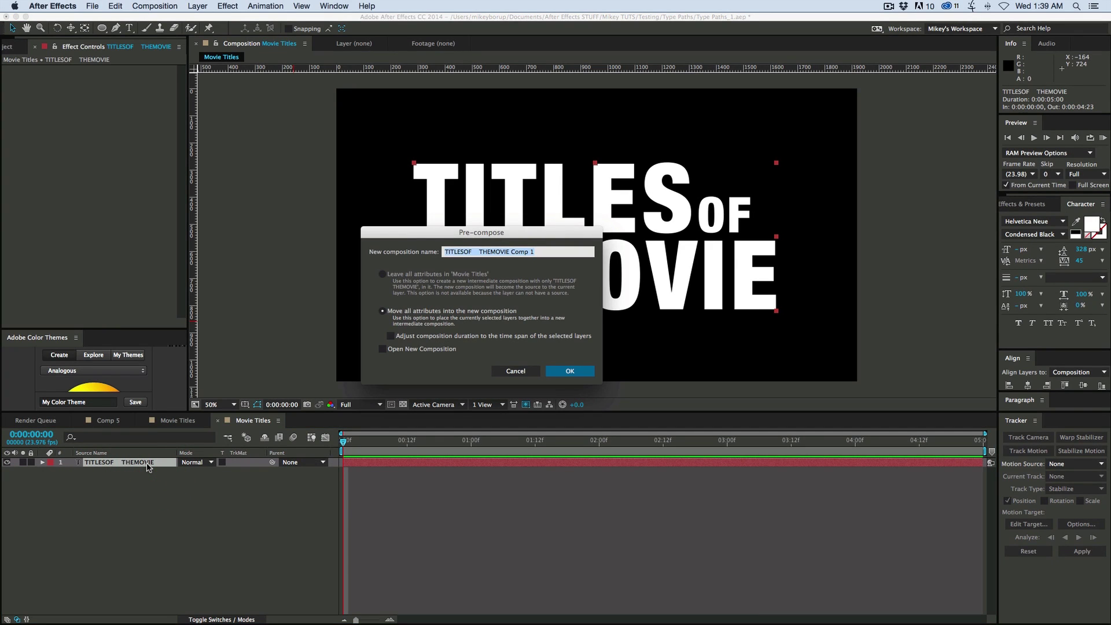
{"action": "type", "text": "Titles"}
{"action": "left_click", "coordinate": [567, 371]}
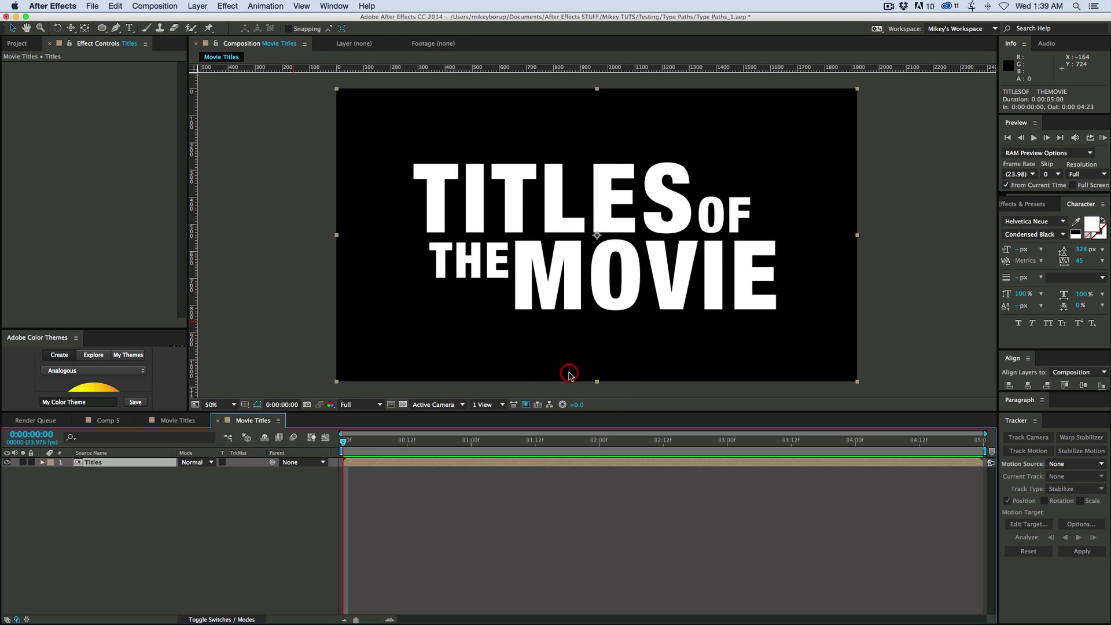
{"action": "left_click", "coordinate": [449, 515]}
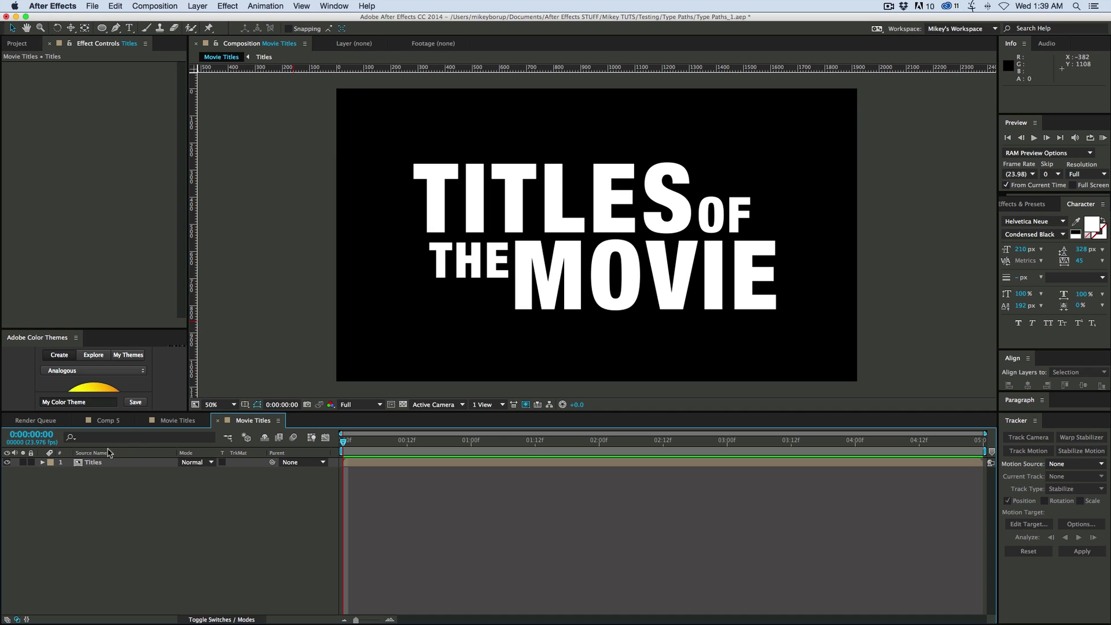
Create a 1920 × 1080 px dark gray solid named Noise and place it below the Titles layer
{"action": "left_click", "coordinate": [173, 420]}
{"action": "left_click_drag", "start_coordinate": [388, 449], "coordinate": [595, 447]}
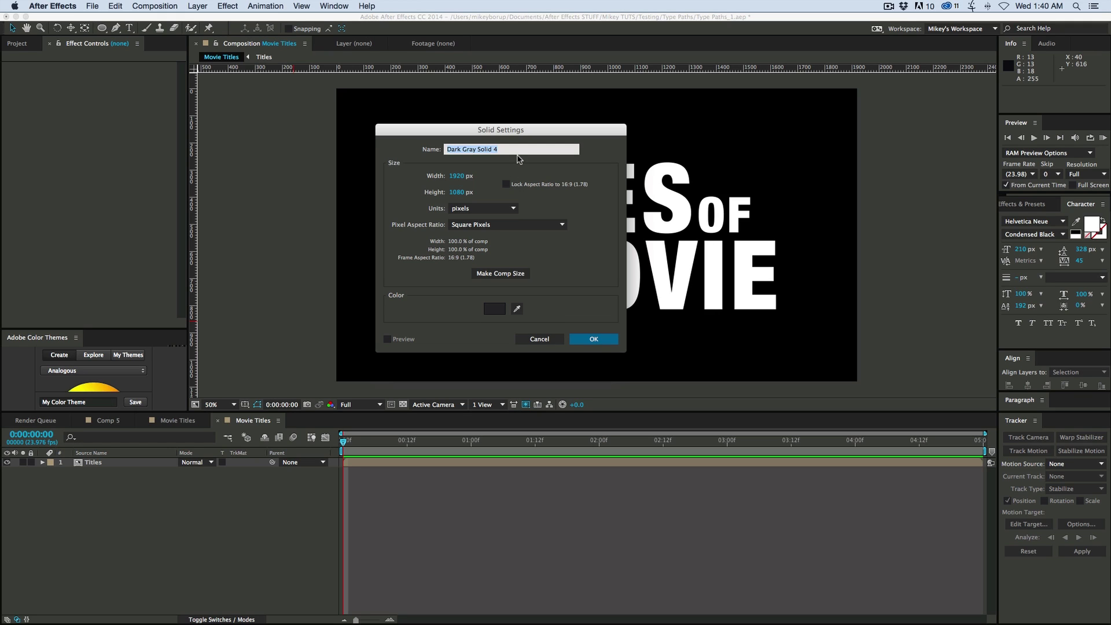
{"action": "type", "text": "Noise"}
{"action": "key", "text": "Return"}
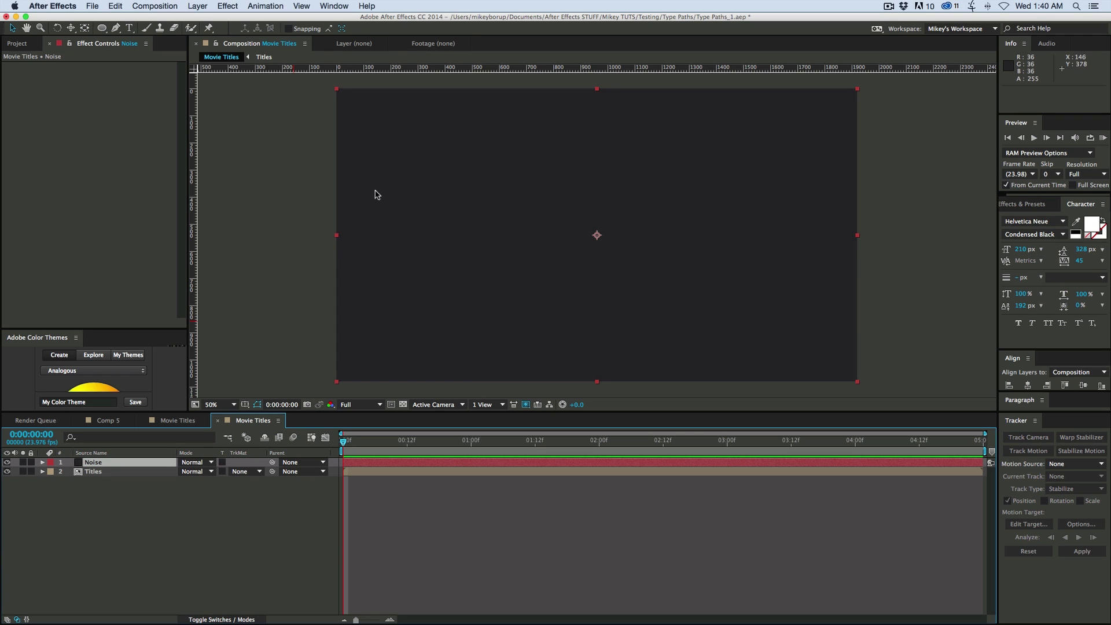
{"action": "left_click_drag", "start_coordinate": [106, 461], "coordinate": [99, 477]}
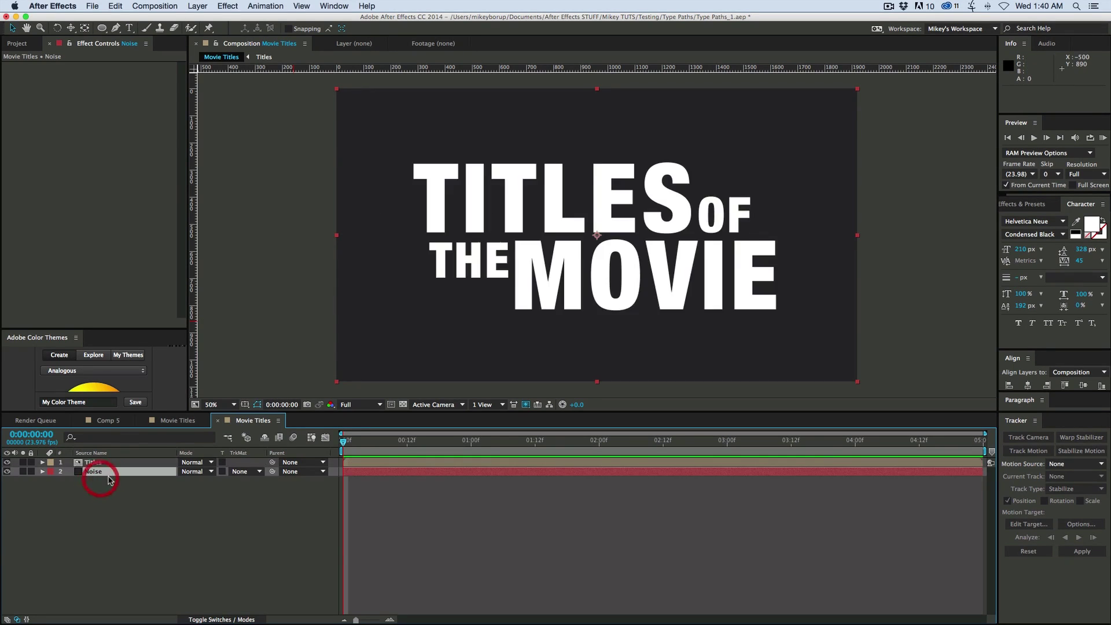
Hide the Titles layer and apply the Turbulent Noise effect to the Noise solid
{"action": "left_click", "coordinate": [7, 462]}
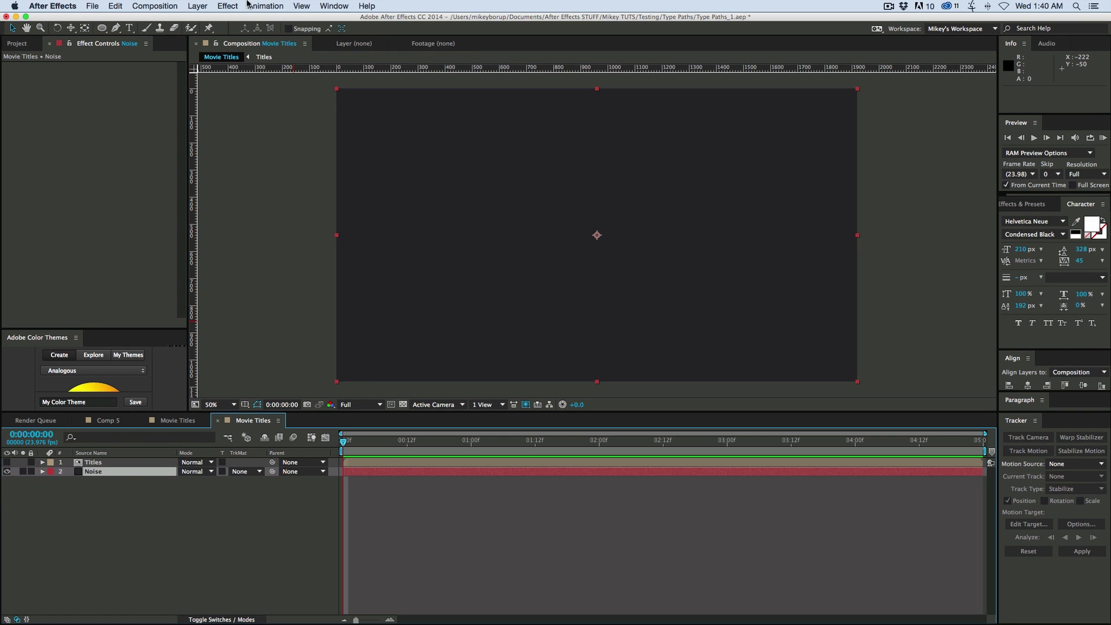
{"action": "left_click", "coordinate": [227, 6]}
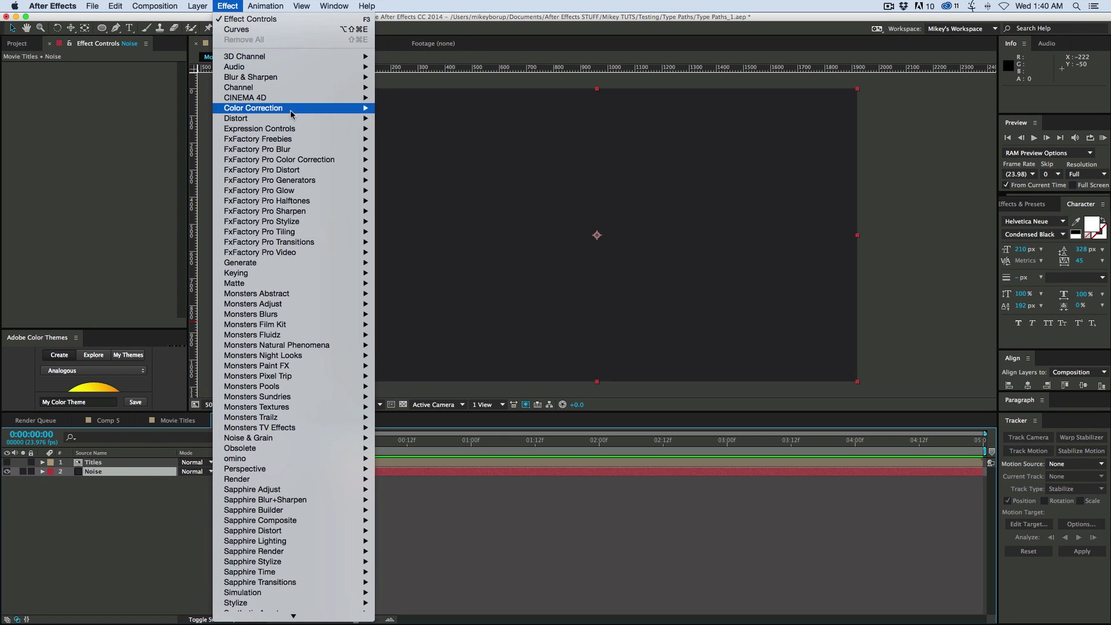
{"action": "mouse_move", "coordinate": [262, 441]}
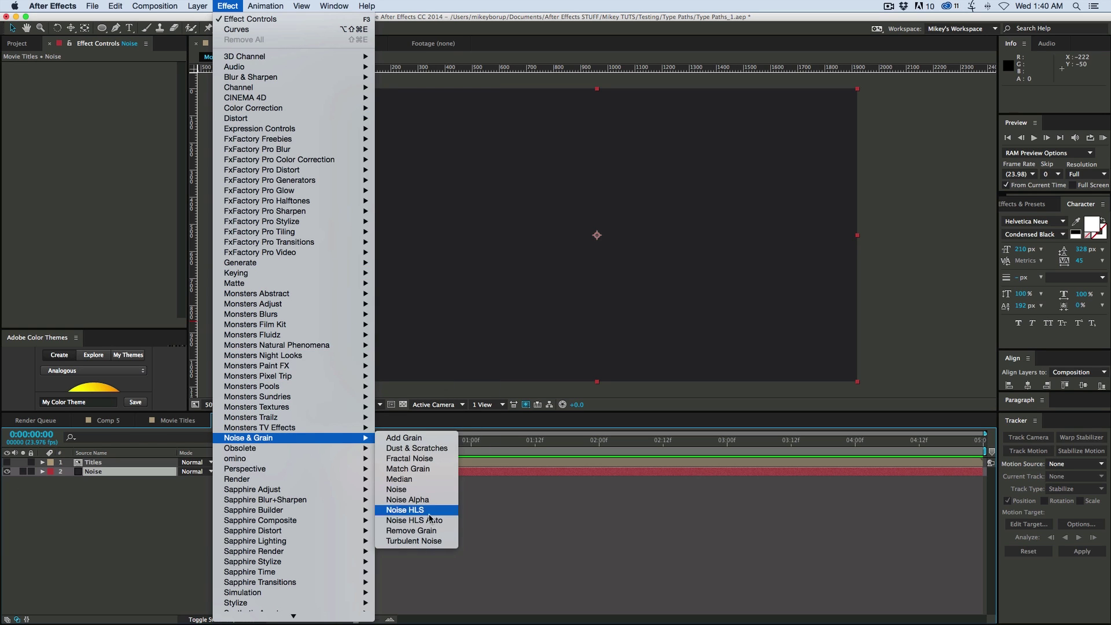
{"action": "left_click", "coordinate": [423, 540]}
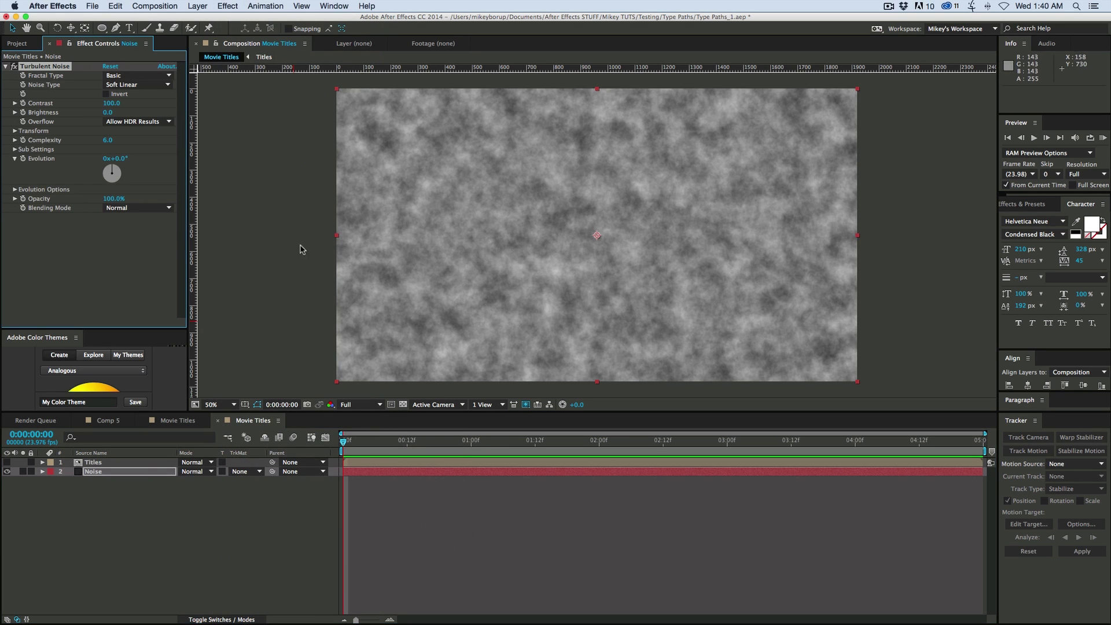
Set the Turbulent Noise fractal type to Dynamic Progressive, the contrast to 132 and the scale to 509
{"action": "left_click", "coordinate": [137, 76]}
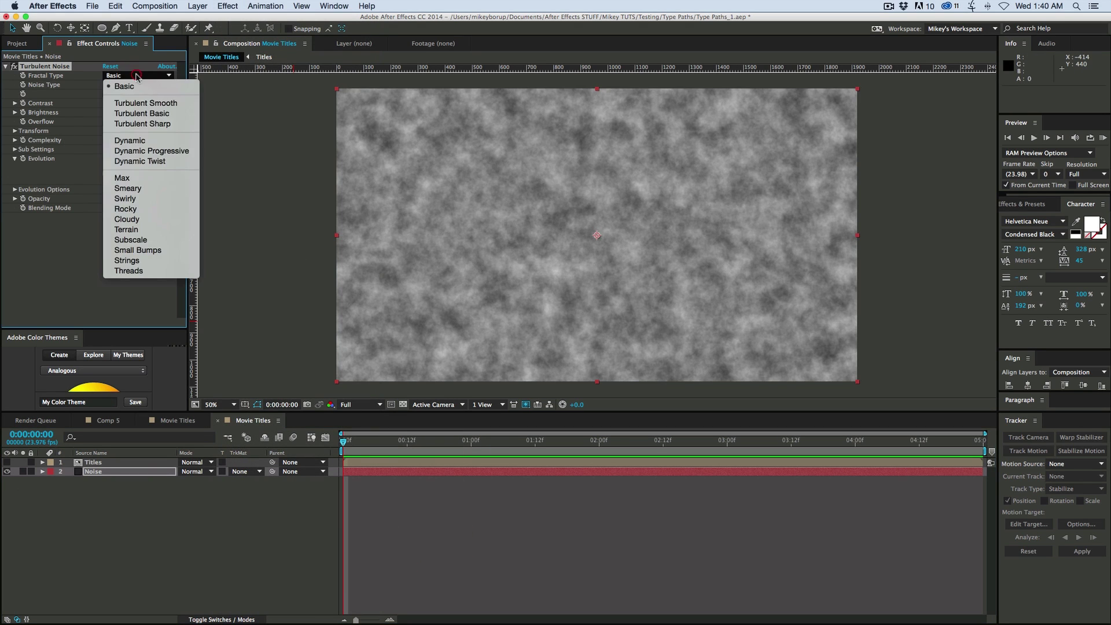
{"action": "left_click", "coordinate": [148, 151]}
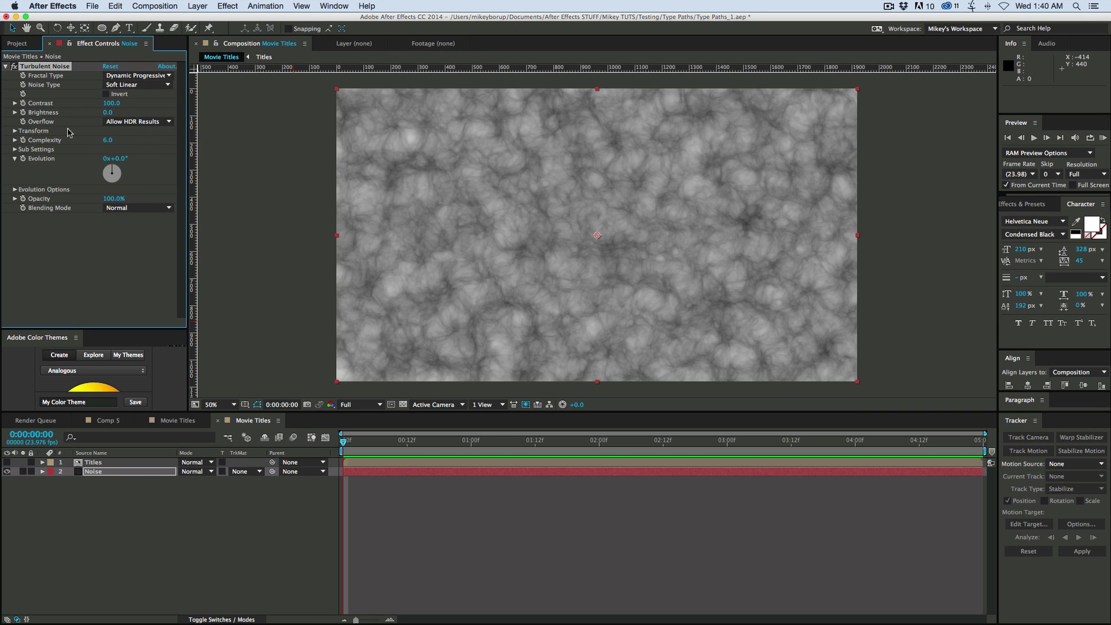
{"action": "left_click_drag", "start_coordinate": [112, 104], "coordinate": [130, 106]}
{"action": "left_click", "coordinate": [14, 130]}
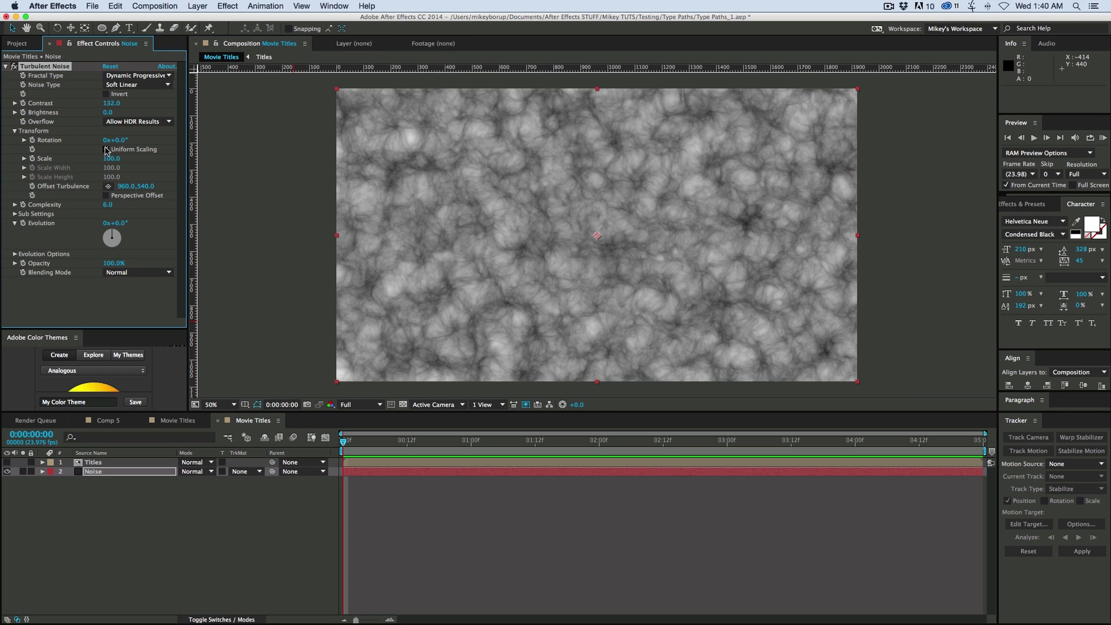
{"action": "left_click_drag", "start_coordinate": [112, 161], "coordinate": [339, 162]}
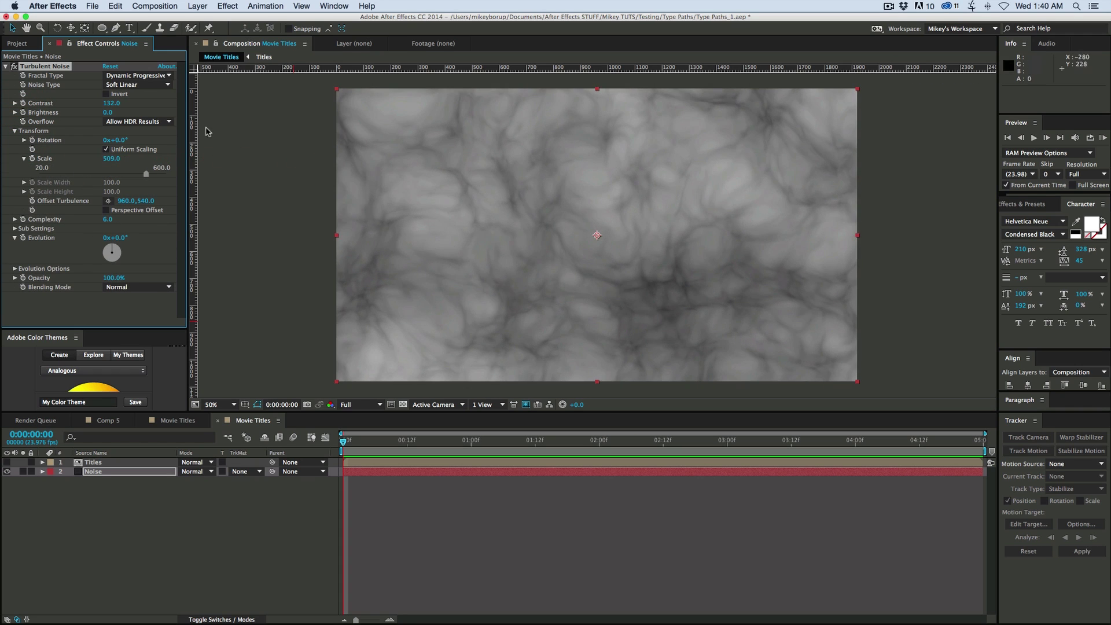
Darken and refine the noise with contrast 186, brightness -27 and complexity 6.9
{"action": "mouse_move", "coordinate": [99, 114]}
{"action": "left_mouse_down"}
{"action": "mouse_move", "coordinate": [81, 114]}
{"action": "mouse_move", "coordinate": [91, 114]}
{"action": "left_mouse_up"}
{"action": "left_click_drag", "start_coordinate": [107, 220], "coordinate": [124, 220]}
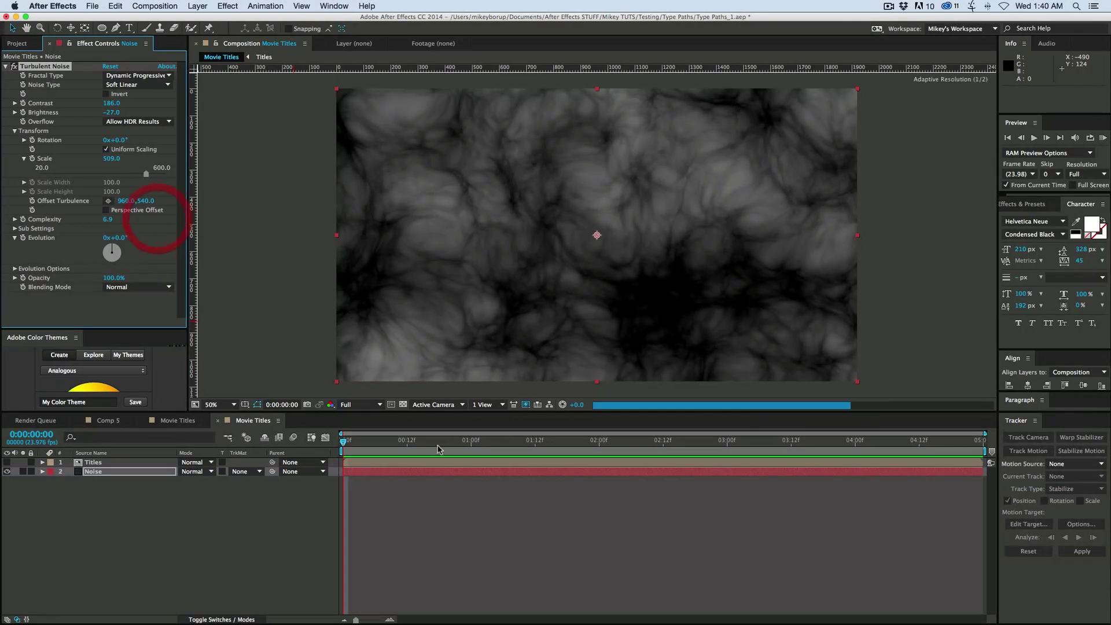
{"action": "left_click", "coordinate": [440, 495]}
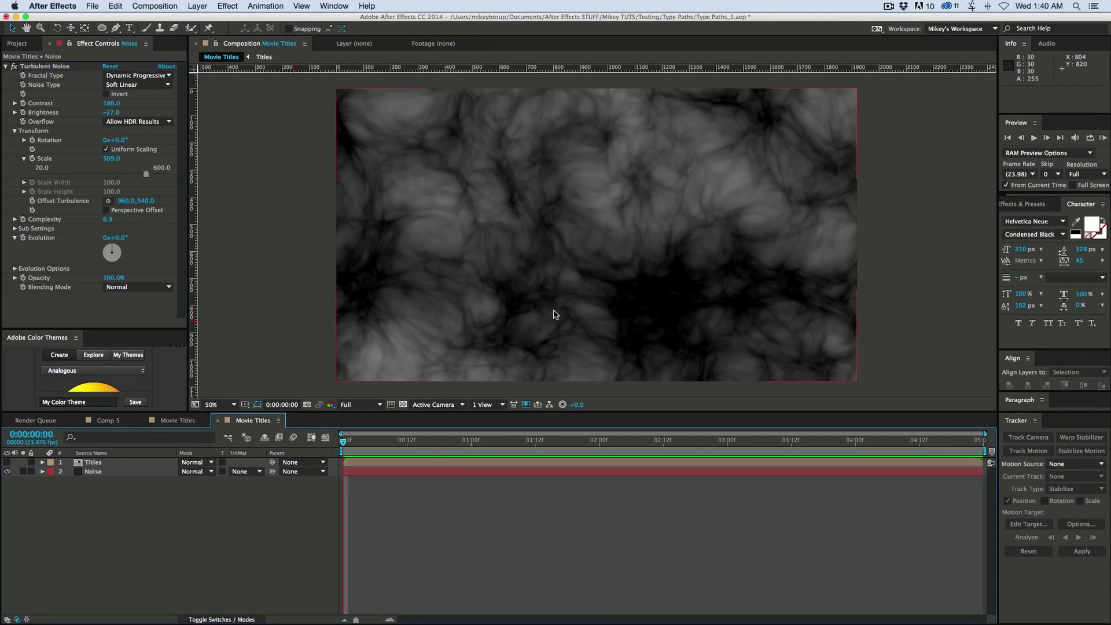
Create a black 1920 × 1080 px solid and place it below the Noise layer
{"action": "left_click", "coordinate": [118, 472]}
{"action": "key", "text": "super+y"}
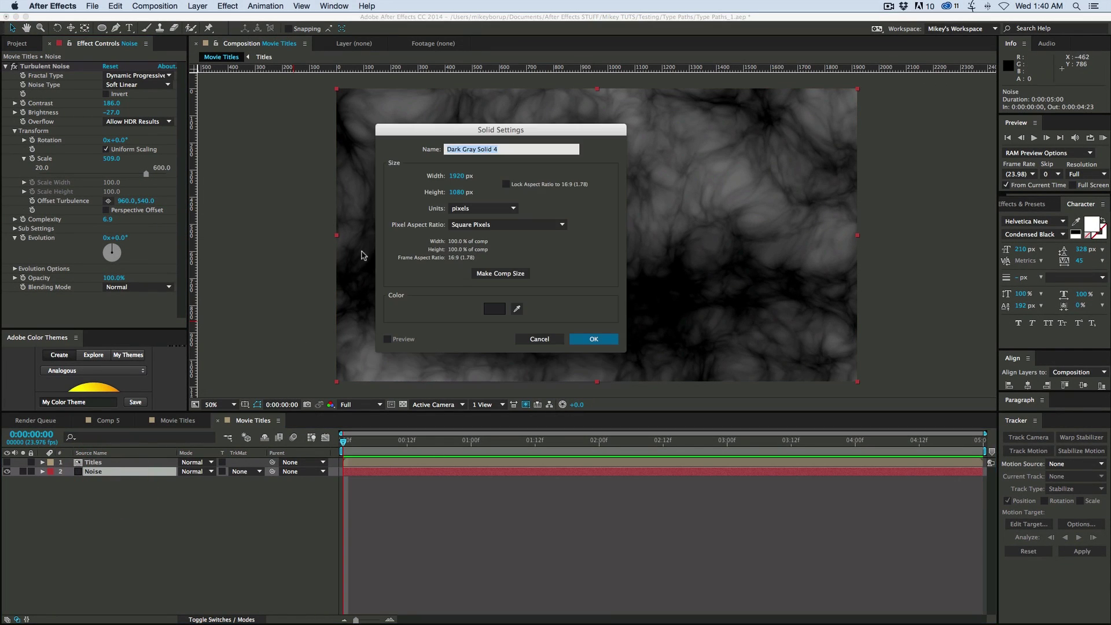
{"action": "left_click", "coordinate": [495, 309]}
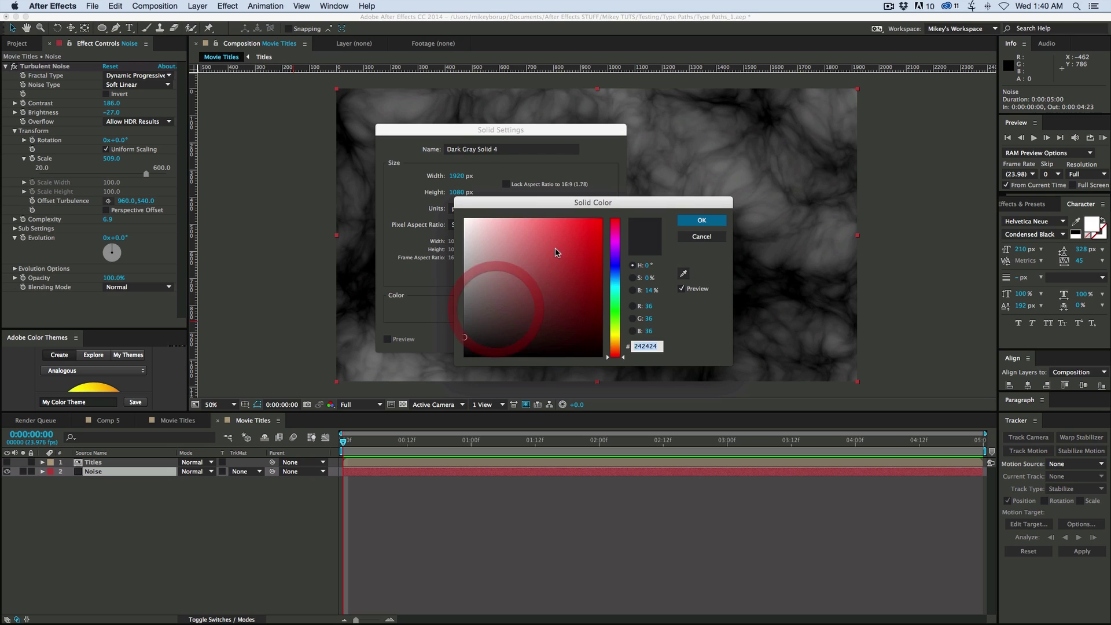
{"action": "left_click_drag", "start_coordinate": [554, 249], "coordinate": [443, 367]}
{"action": "left_click", "coordinate": [701, 220]}
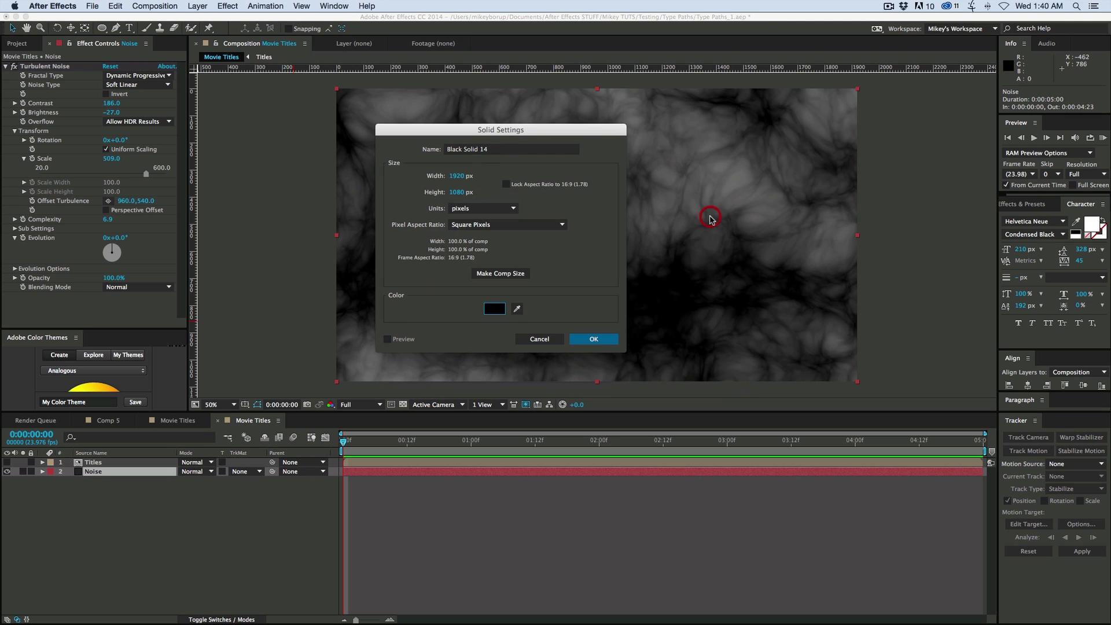
{"action": "left_click", "coordinate": [605, 340]}
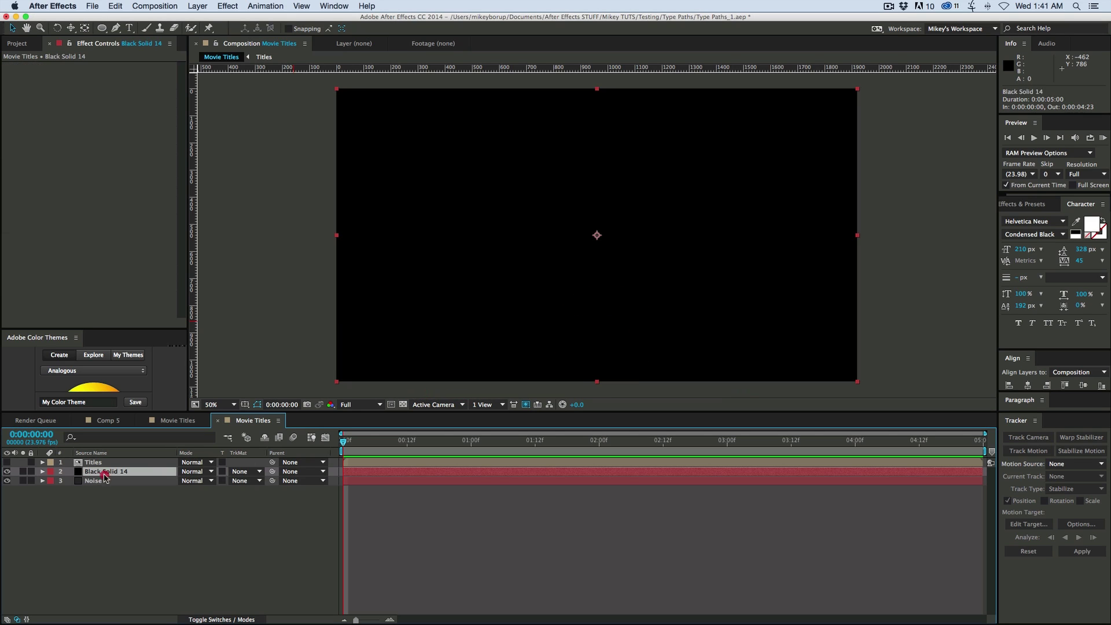
{"action": "left_click_drag", "start_coordinate": [104, 471], "coordinate": [99, 487]}
Lower the Noise layer's opacity to 39%
{"action": "left_click", "coordinate": [116, 471]}
{"action": "key", "text": "t"}
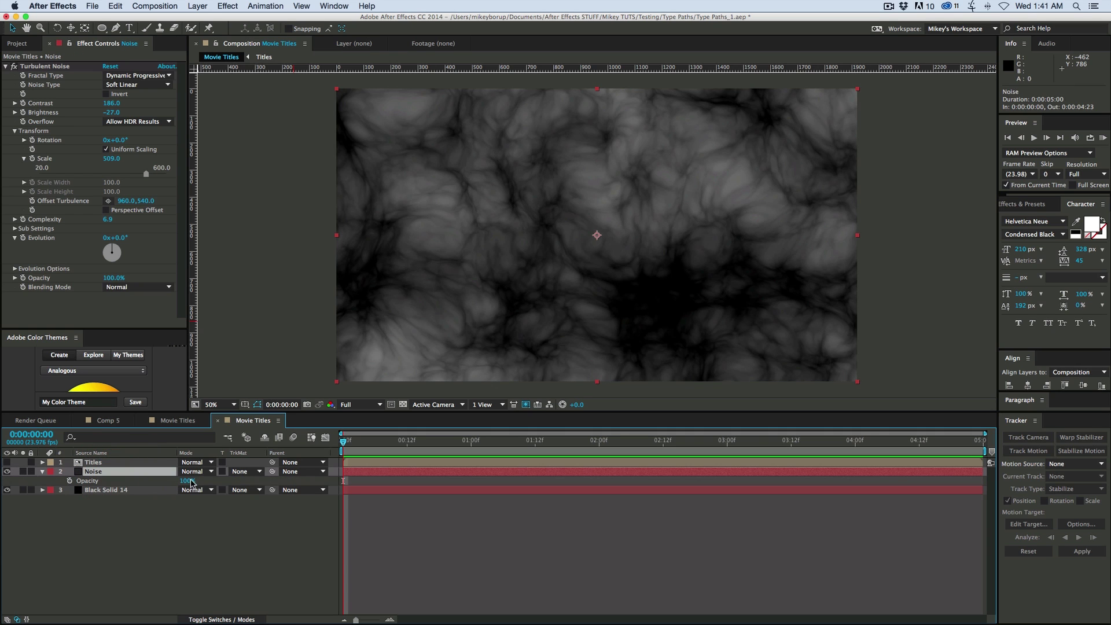
{"action": "left_click_drag", "start_coordinate": [189, 480], "coordinate": [162, 483]}
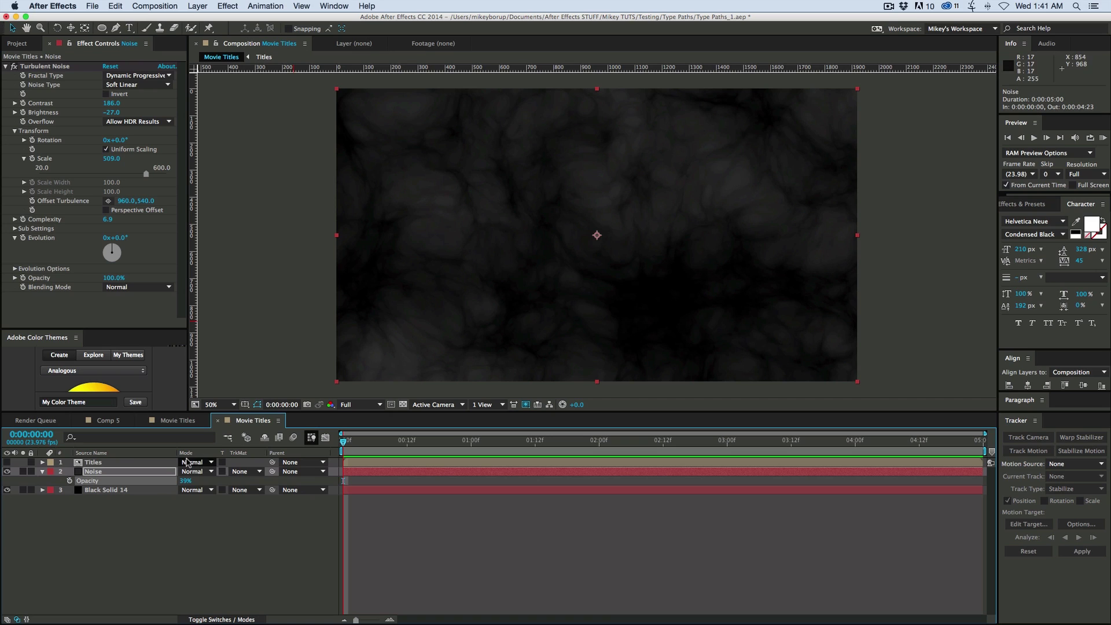
{"action": "left_click", "coordinate": [184, 531]}
Rename the black solid layer as BG
{"action": "left_click", "coordinate": [109, 491]}
{"action": "key", "text": "Return"}
{"action": "type", "text": "BG"}
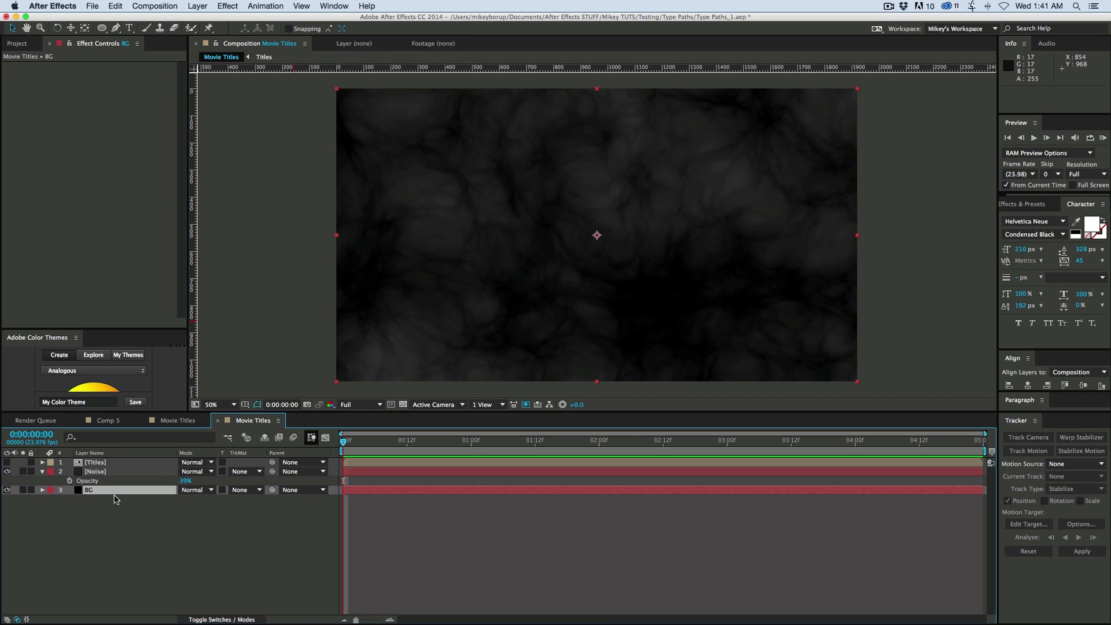
{"action": "left_click", "coordinate": [115, 520]}
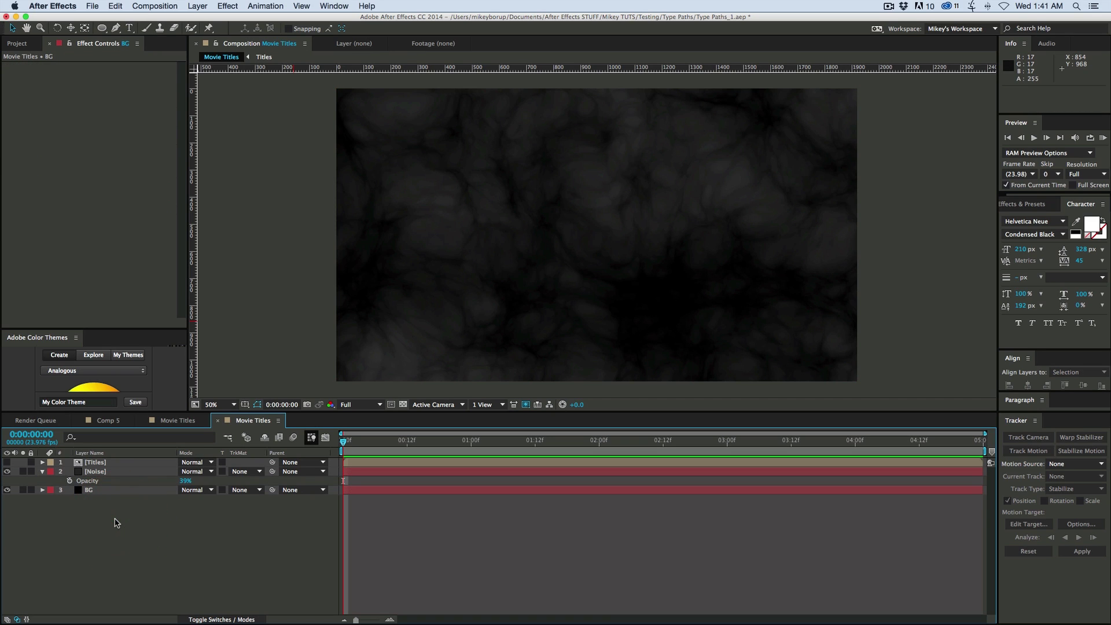
Create a white 1920 × 1080 px solid named dust
{"action": "key", "text": "super+y"}
{"action": "left_click", "coordinate": [494, 313]}
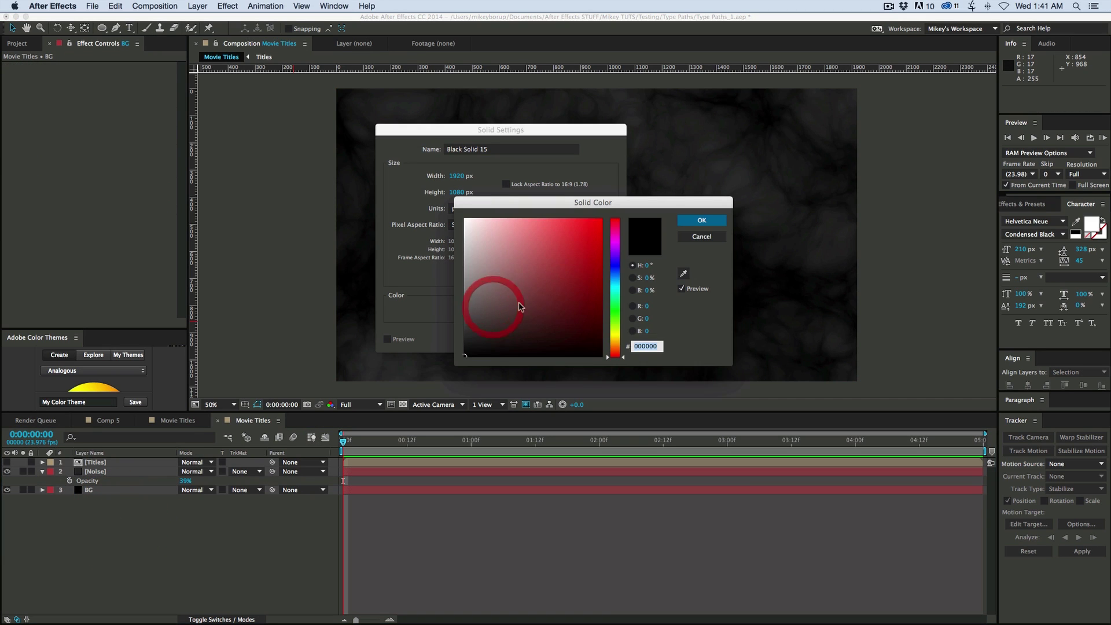
{"action": "left_click_drag", "start_coordinate": [494, 313], "coordinate": [425, 190]}
{"action": "left_click", "coordinate": [706, 220]}
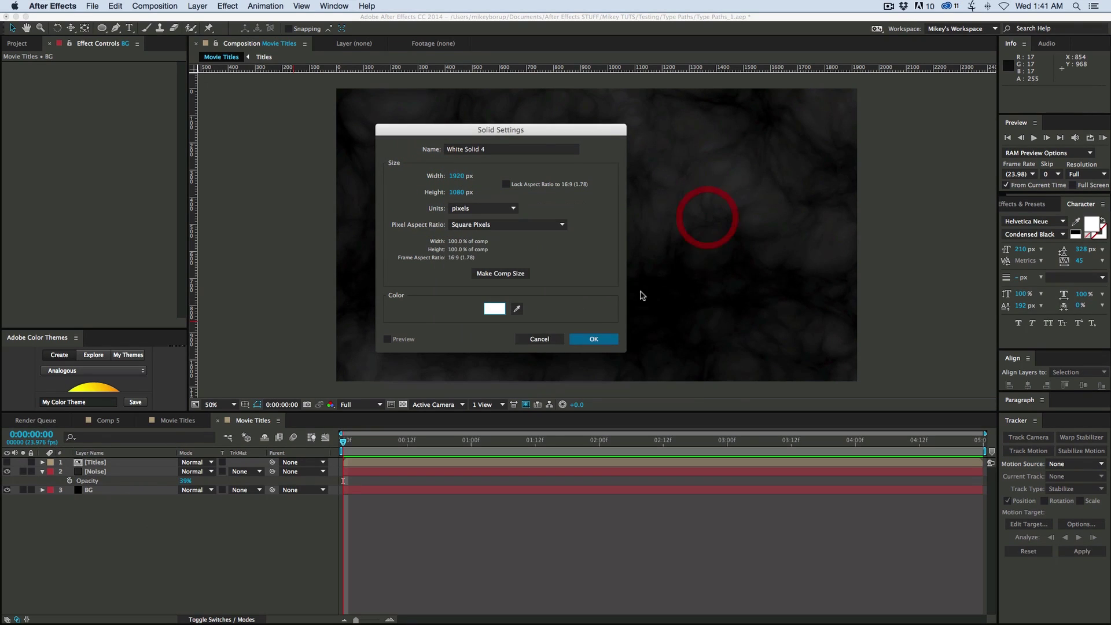
{"action": "left_click", "coordinate": [502, 148]}
{"action": "type", "text": "dust"}
{"action": "key", "text": "Return"}
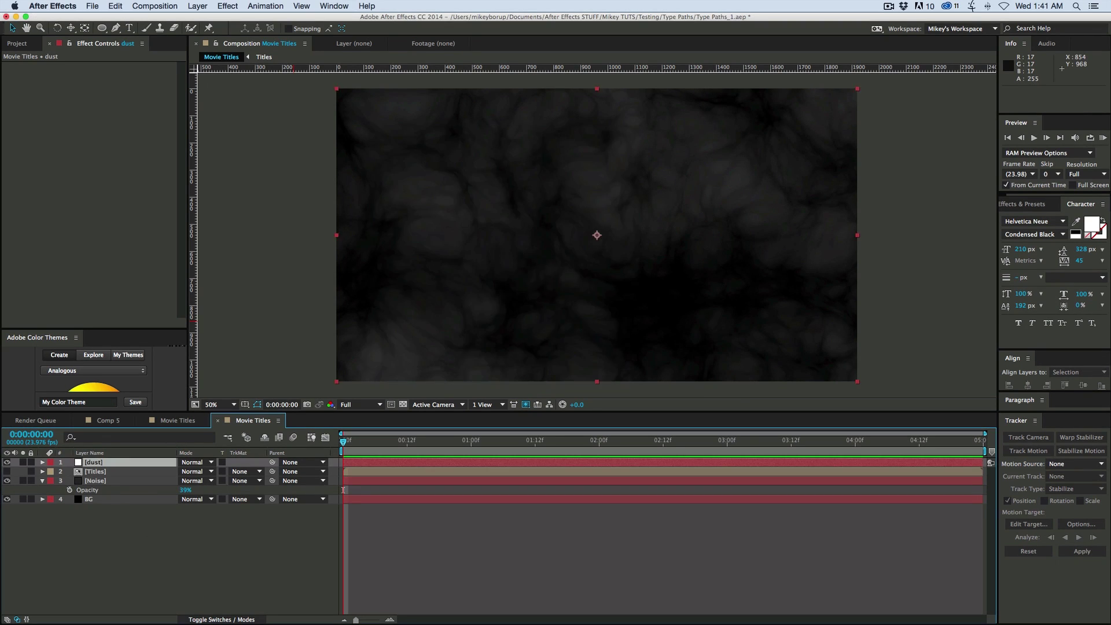
Apply the CC Star Burst simulation effect to the dust layer and preview its motion
{"action": "left_click", "coordinate": [227, 6]}
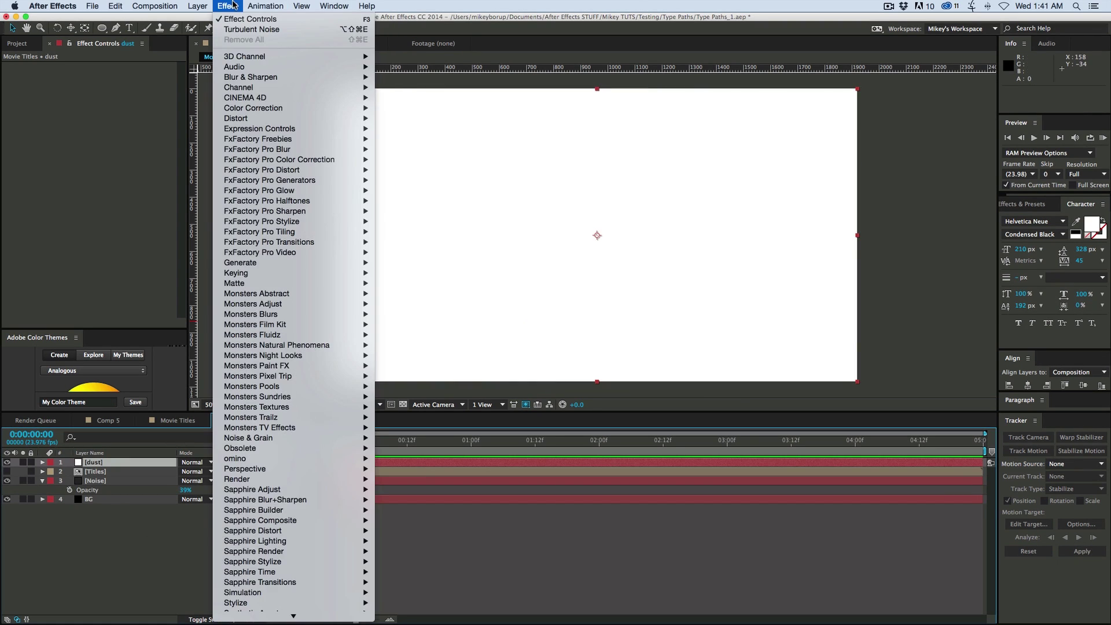
{"action": "mouse_move", "coordinate": [260, 594]}
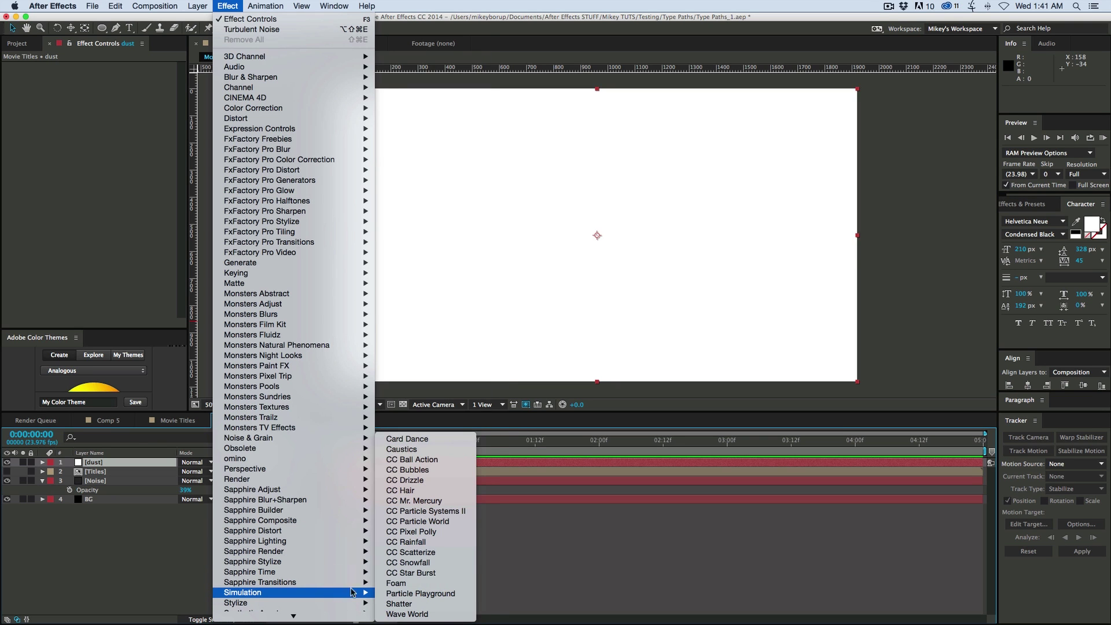
{"action": "left_click", "coordinate": [425, 574]}
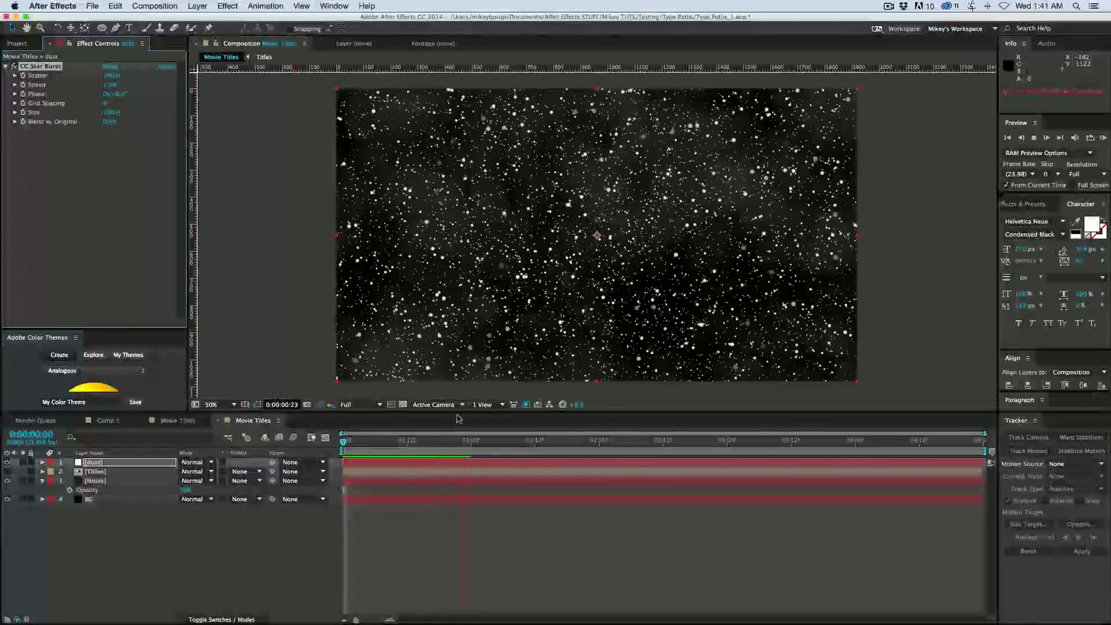
{"action": "left_click", "coordinate": [117, 466]}
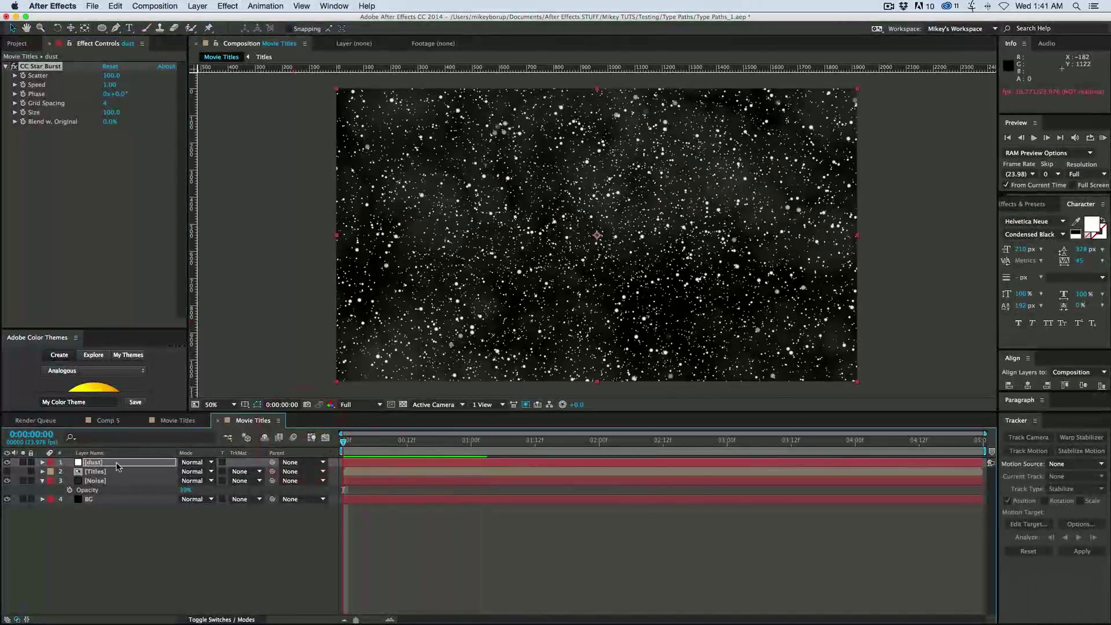
Set the CC Star Burst speed to 0 to stop the particles' built-in motion
{"action": "left_click", "coordinate": [108, 190]}
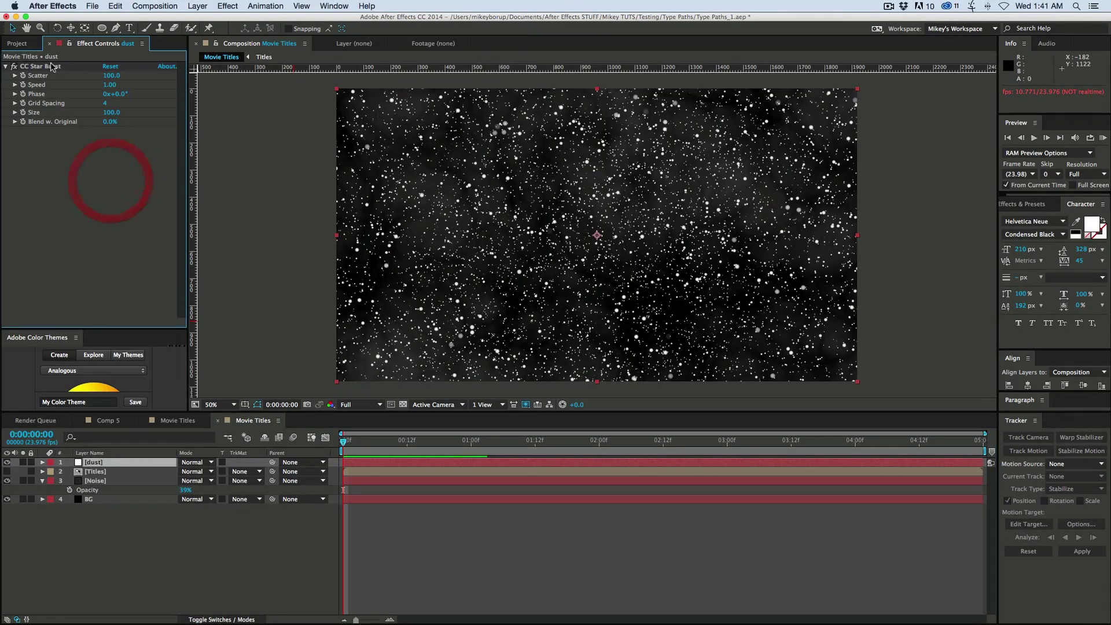
{"action": "left_click", "coordinate": [109, 85]}
{"action": "type", "text": "0"}
{"action": "key", "text": "Return"}
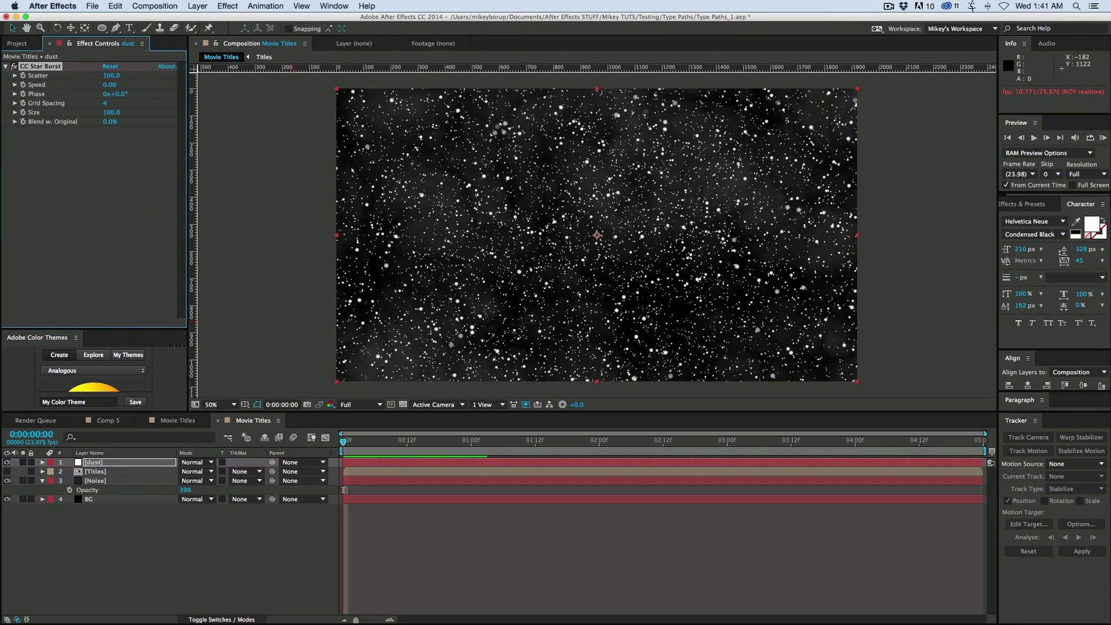
Turn the stars into fine dust with scatter 463, grid spacing 2 and size 59
{"action": "left_click_drag", "start_coordinate": [114, 77], "coordinate": [276, 78]}
{"action": "key", "text": "super+z"}
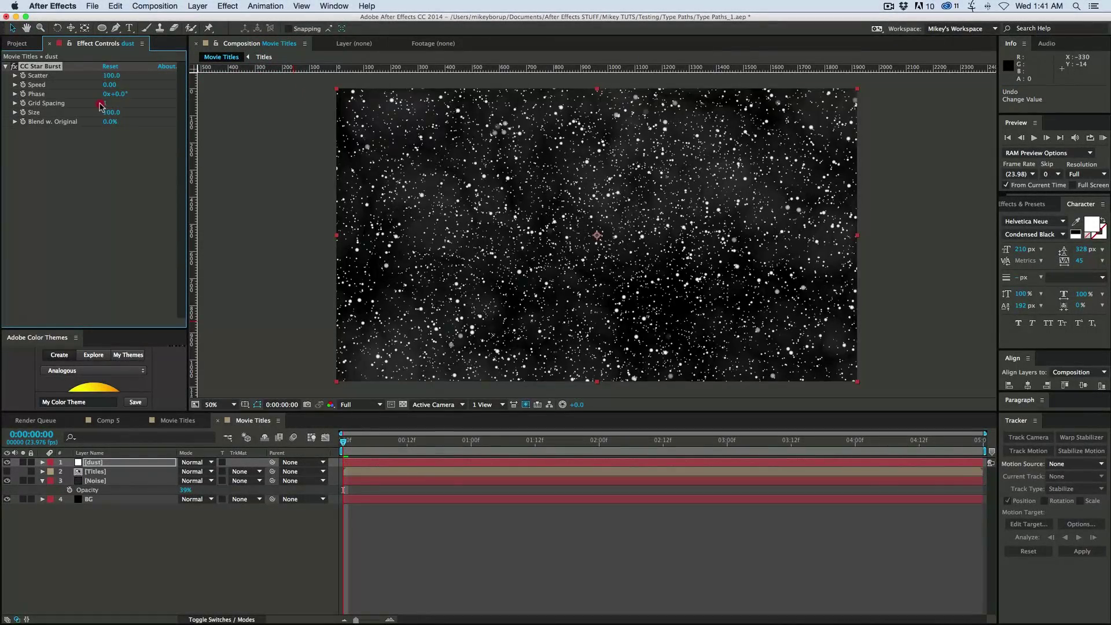
{"action": "mouse_move", "coordinate": [99, 103]}
{"action": "left_mouse_down"}
{"action": "mouse_move", "coordinate": [84, 113]}
{"action": "mouse_move", "coordinate": [111, 105]}
{"action": "mouse_move", "coordinate": [115, 123]}
{"action": "left_mouse_up"}
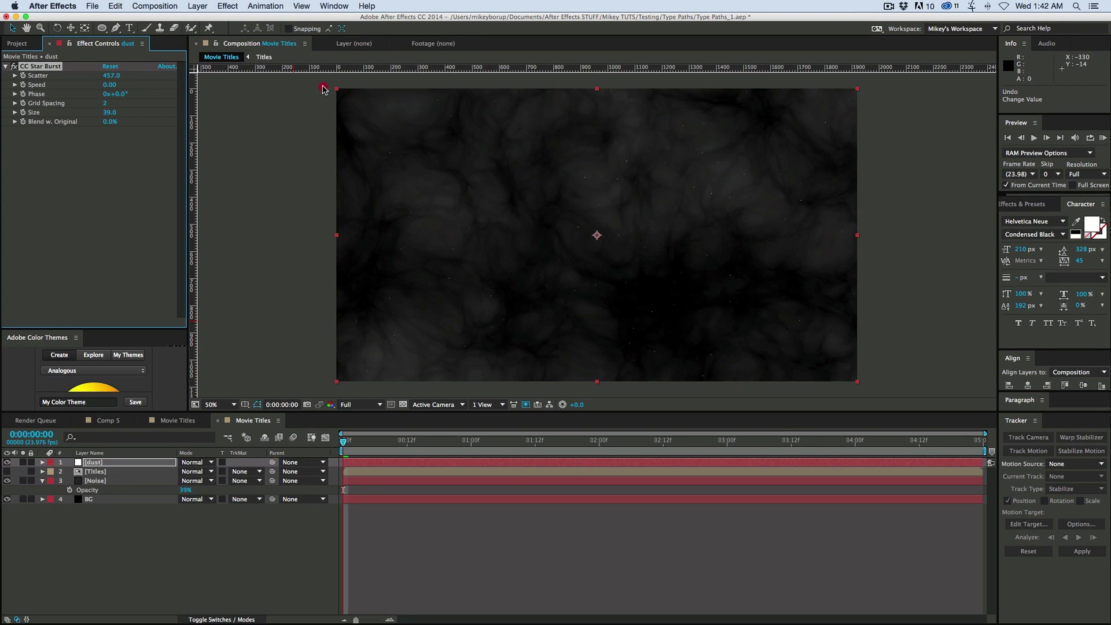
{"action": "left_click_drag", "start_coordinate": [306, 86], "coordinate": [307, 87]}
{"action": "left_click_drag", "start_coordinate": [120, 112], "coordinate": [116, 76]}
Animate the dust's scatter with keyframes from 463 at the start to 566 at 0:00:04:23, and preview it
{"action": "left_click", "coordinate": [23, 76]}
{"action": "left_click_drag", "start_coordinate": [462, 443], "coordinate": [1004, 458]}
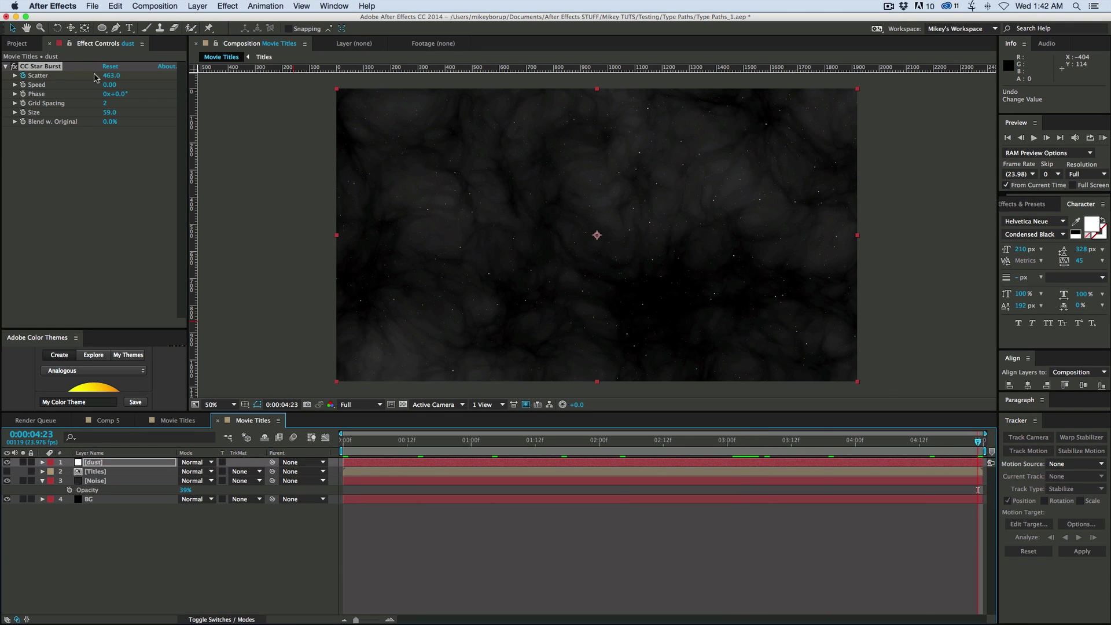
{"action": "left_click_drag", "start_coordinate": [112, 78], "coordinate": [146, 79]}
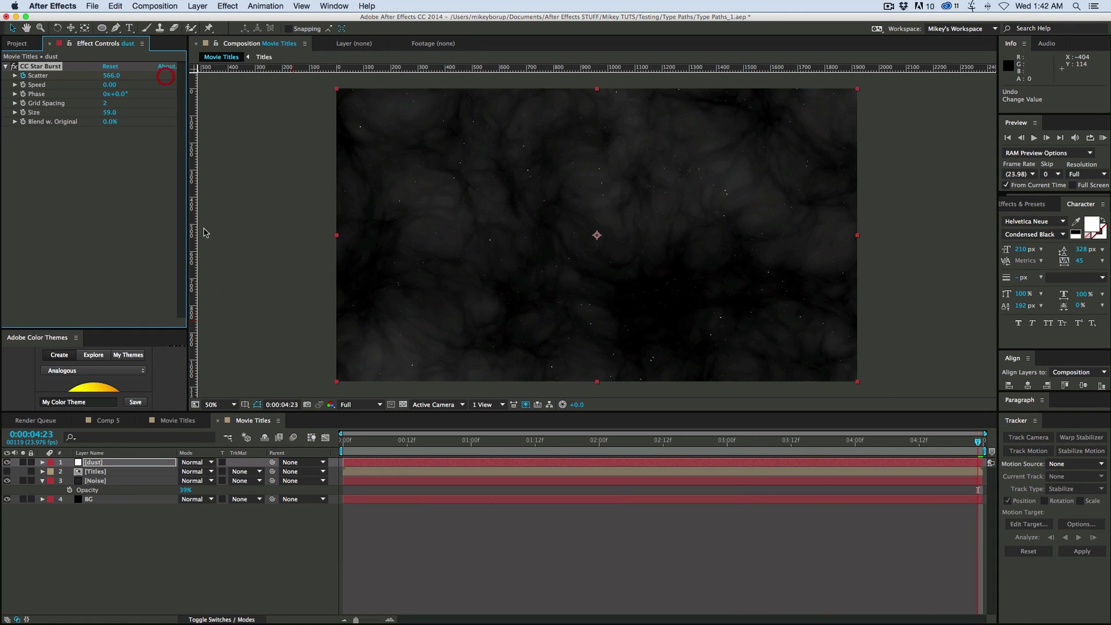
{"action": "left_click_drag", "start_coordinate": [343, 442], "coordinate": [324, 444]}
{"action": "left_click", "coordinate": [385, 533]}
{"action": "key", "text": "space"}
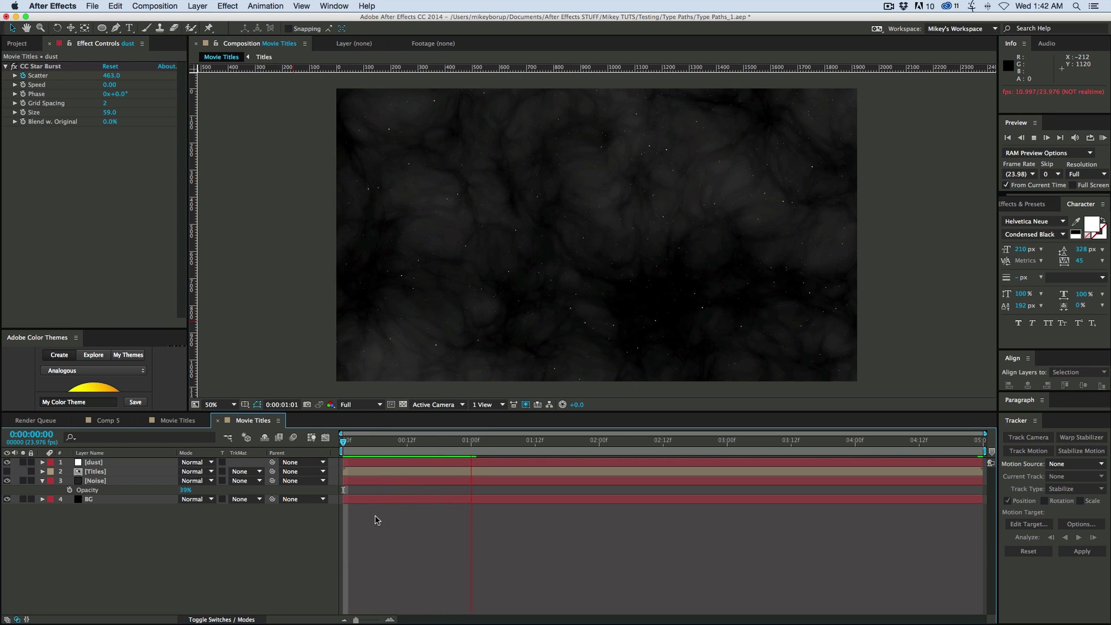
Reveal the dust layer's keyframes, set the scatter at 0:00:00:00 to 562, and preview the slower drift
{"action": "left_click", "coordinate": [405, 461]}
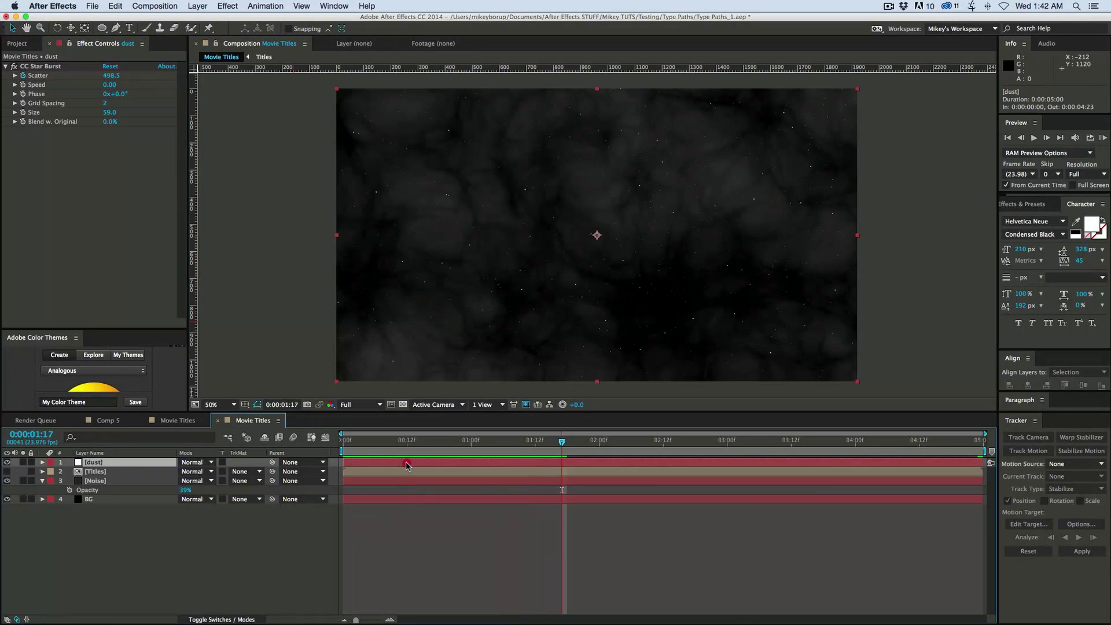
{"action": "key", "text": "t"}
{"action": "key", "text": "u"}
{"action": "left_click_drag", "start_coordinate": [515, 444], "coordinate": [342, 452]}
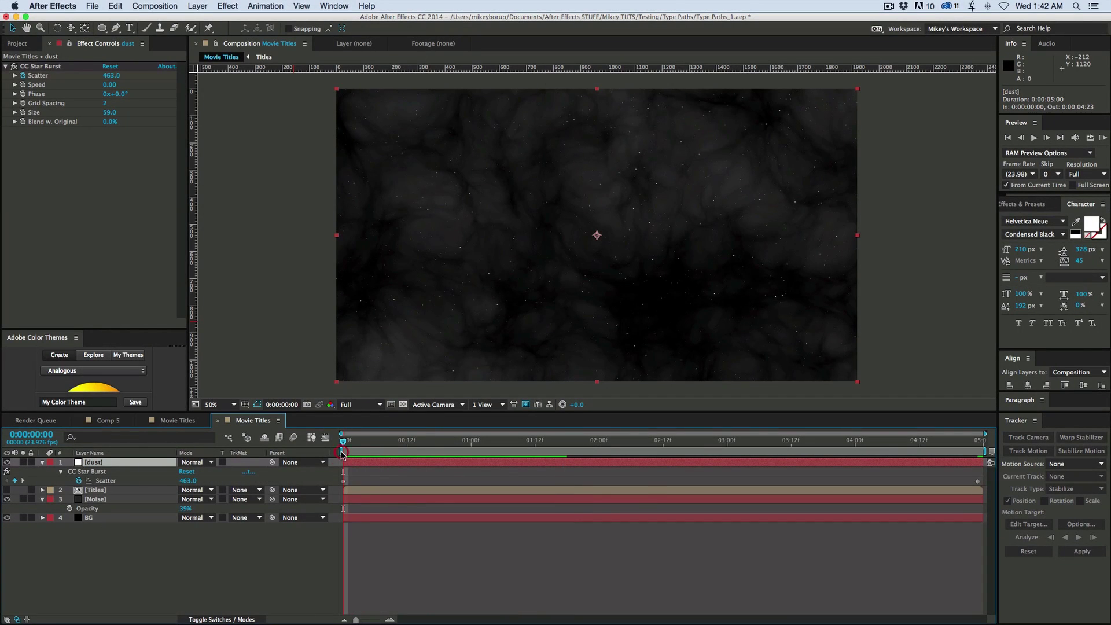
{"action": "left_click_drag", "start_coordinate": [112, 77], "coordinate": [160, 80]}
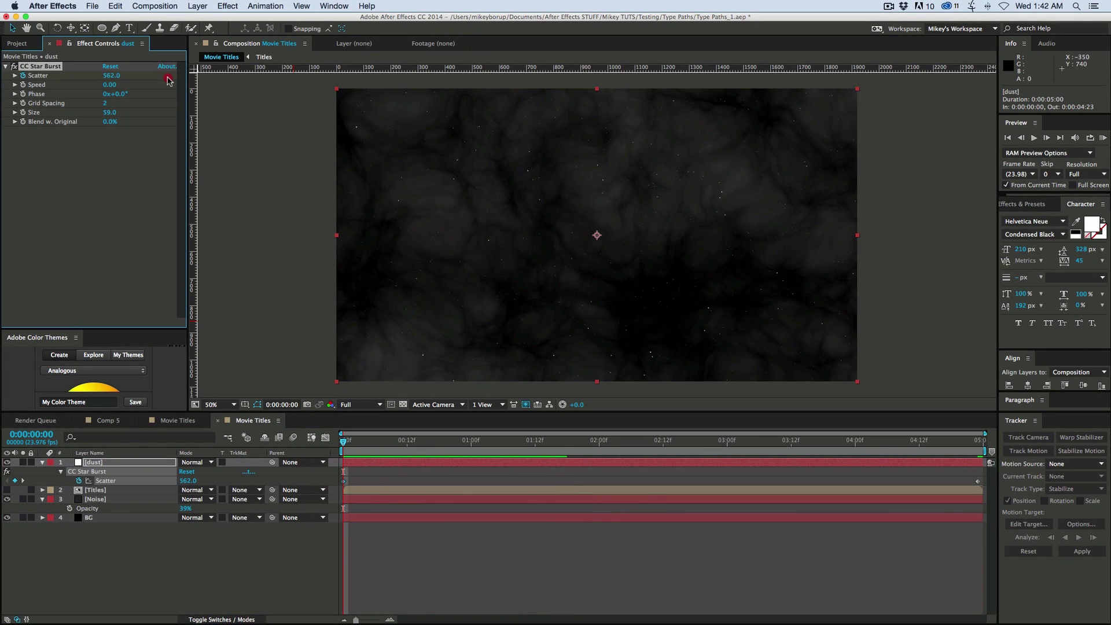
{"action": "key", "text": "space"}
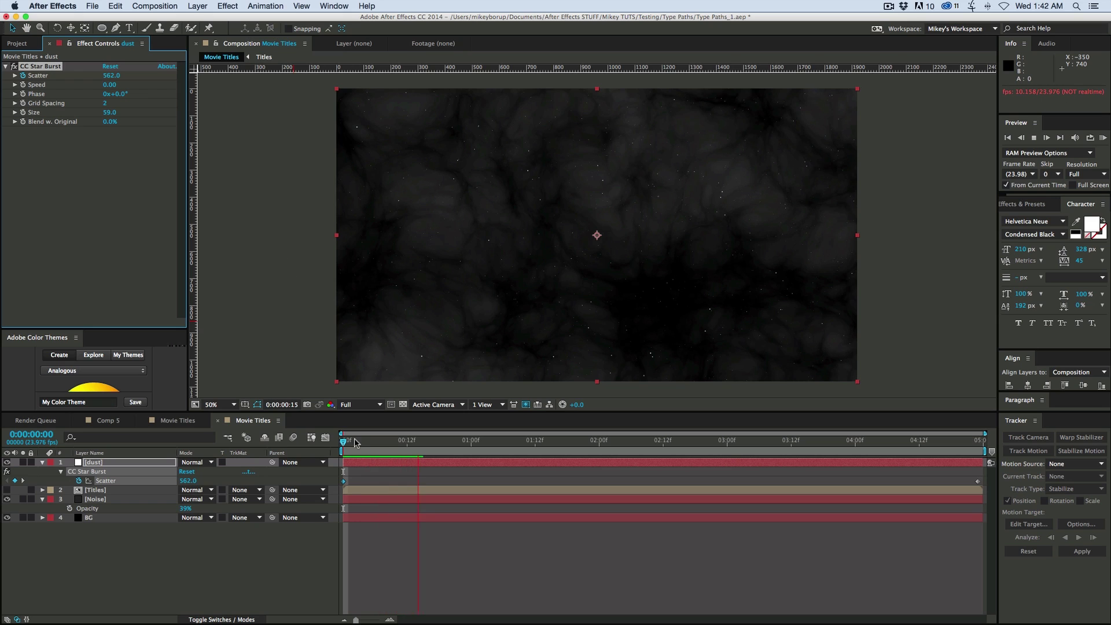
{"action": "key", "text": "space"}
{"action": "left_click", "coordinate": [446, 546]}
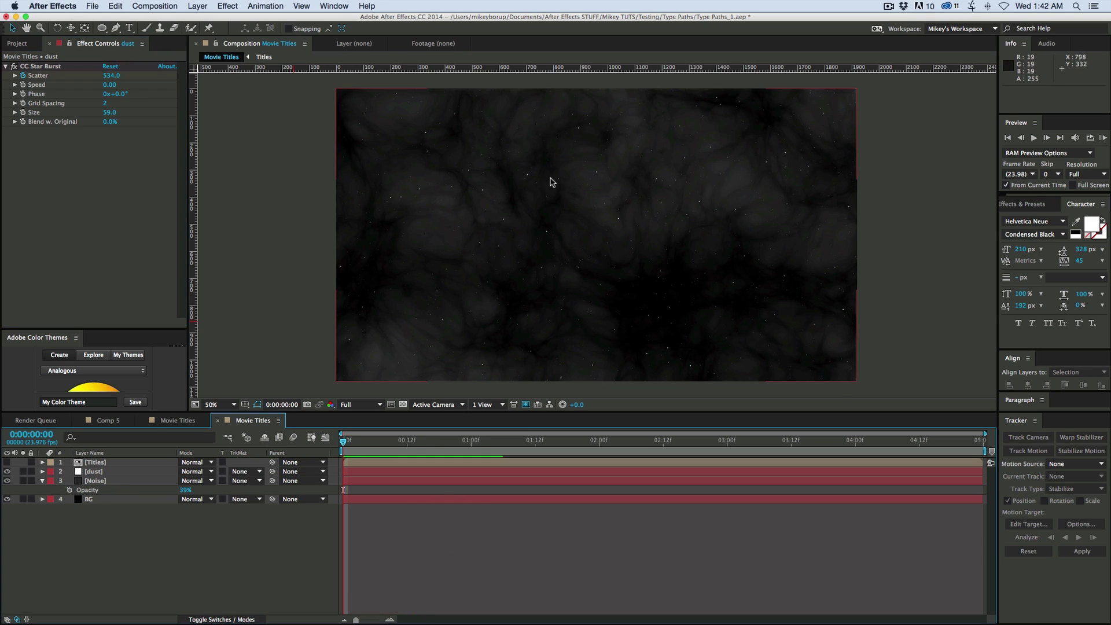
Apply the Fast Blur effect to the dust layer
{"action": "left_click", "coordinate": [116, 472]}
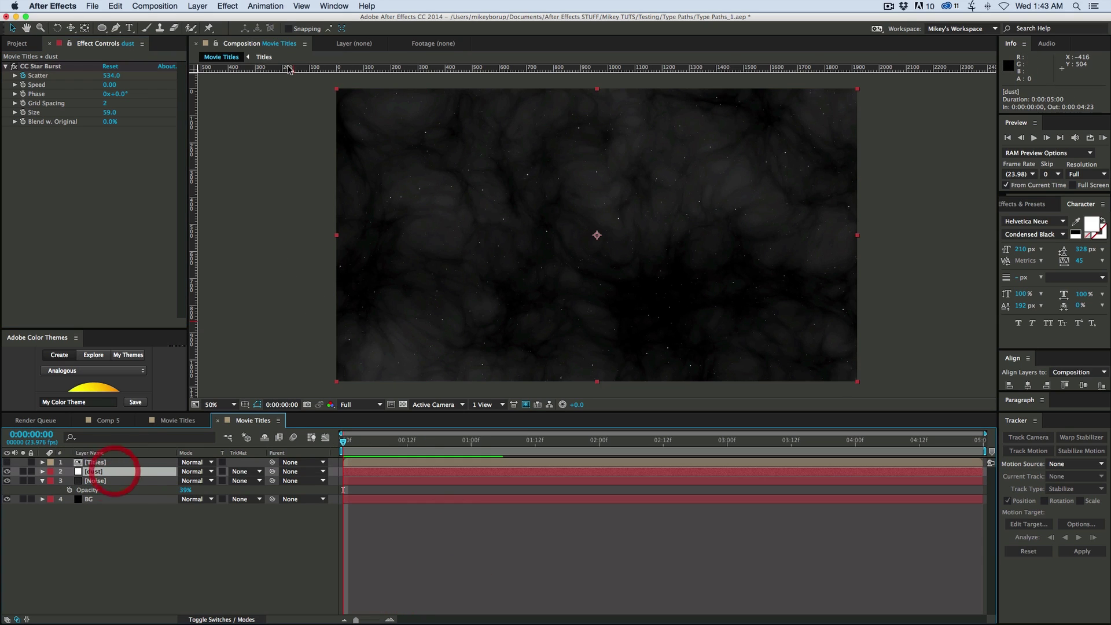
{"action": "left_click", "coordinate": [227, 7]}
{"action": "mouse_move", "coordinate": [255, 77]}
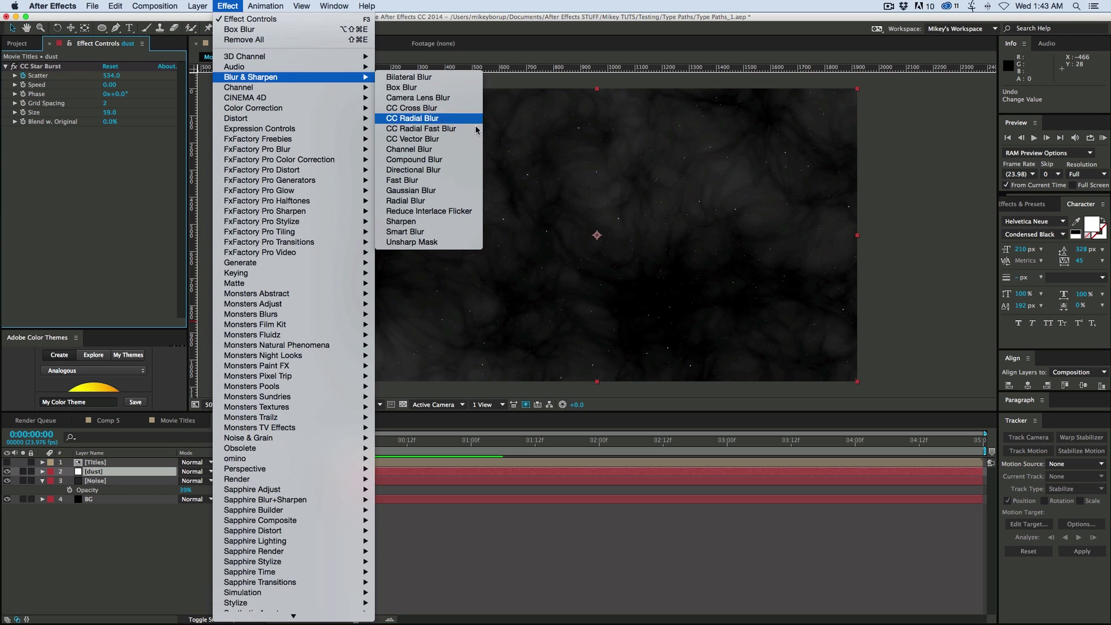
{"action": "left_click", "coordinate": [460, 182]}
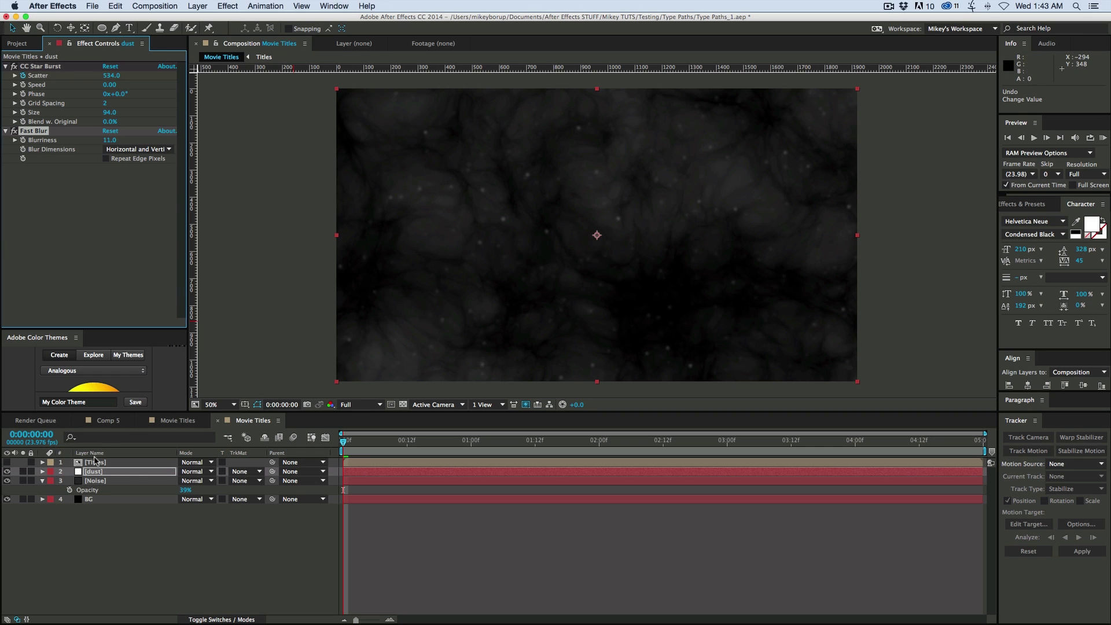
Set the Effect Opacity of the dust layer's Fast Blur to 72% in its compositing options
{"action": "left_click", "coordinate": [42, 471]}
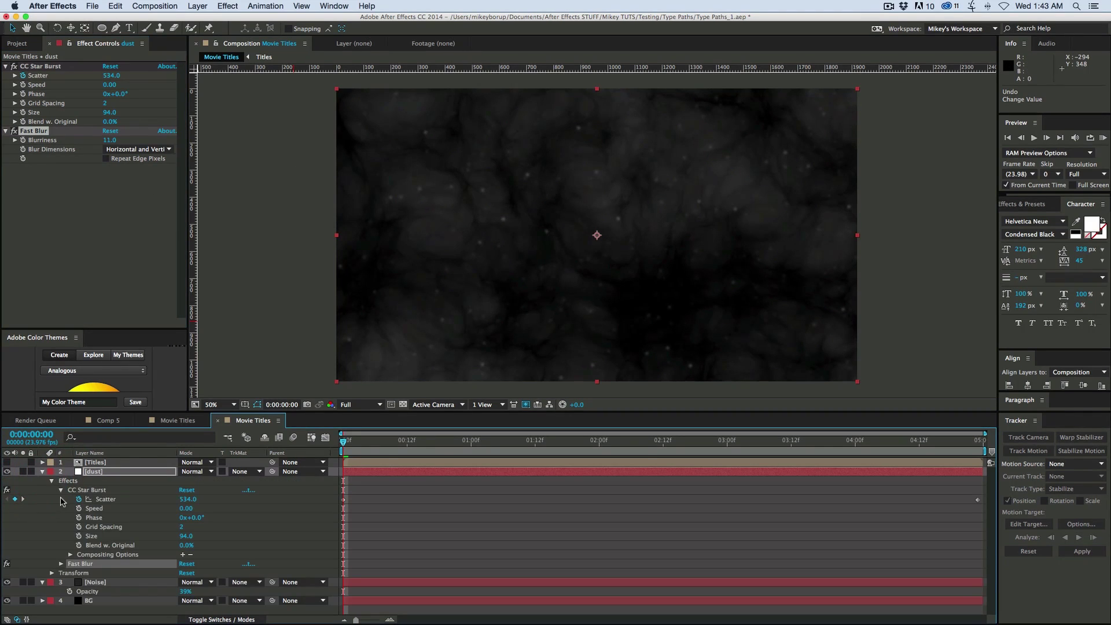
{"action": "left_click", "coordinate": [61, 490]}
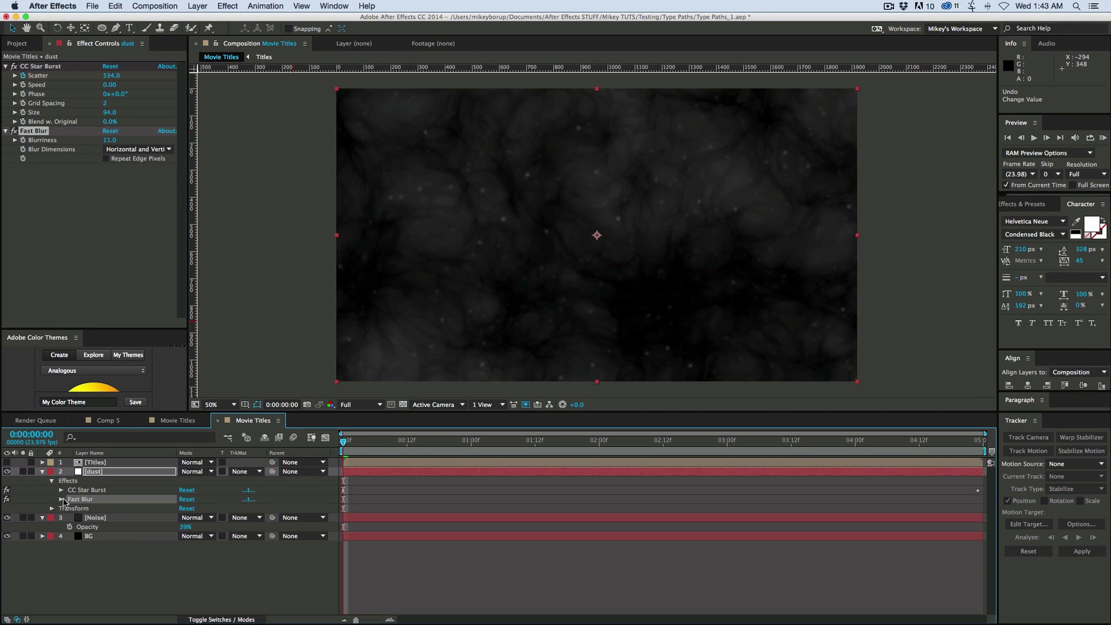
{"action": "left_click", "coordinate": [61, 499]}
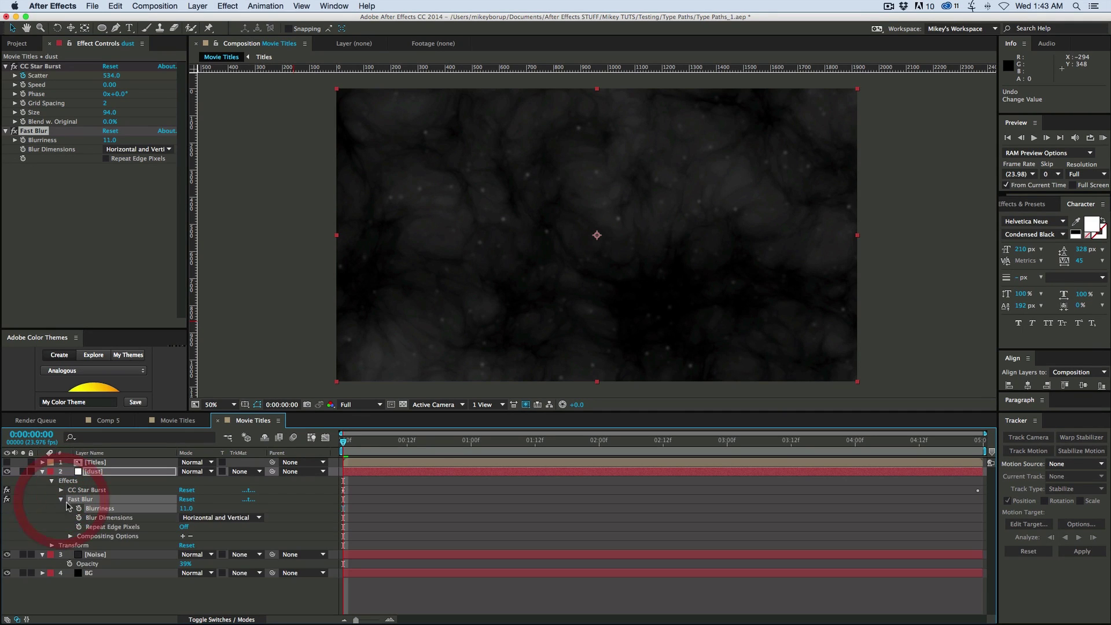
{"action": "left_click", "coordinate": [70, 536]}
{"action": "left_click", "coordinate": [182, 545]}
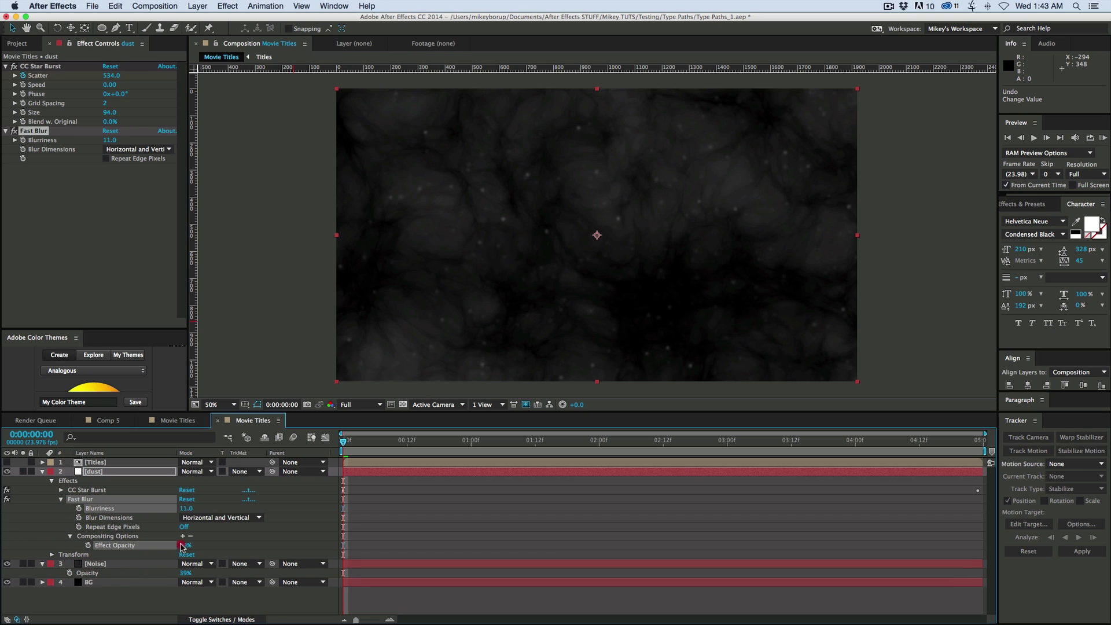
{"action": "left_click_drag", "start_coordinate": [168, 546], "coordinate": [150, 547]}
{"action": "left_click_drag", "start_coordinate": [175, 547], "coordinate": [178, 546]}
Inspect the partially blurred dust up close and preview its drift over the noise background
{"action": "scroll", "coordinate": [505, 238], "scroll_direction": "up", "scroll_amount": 6}
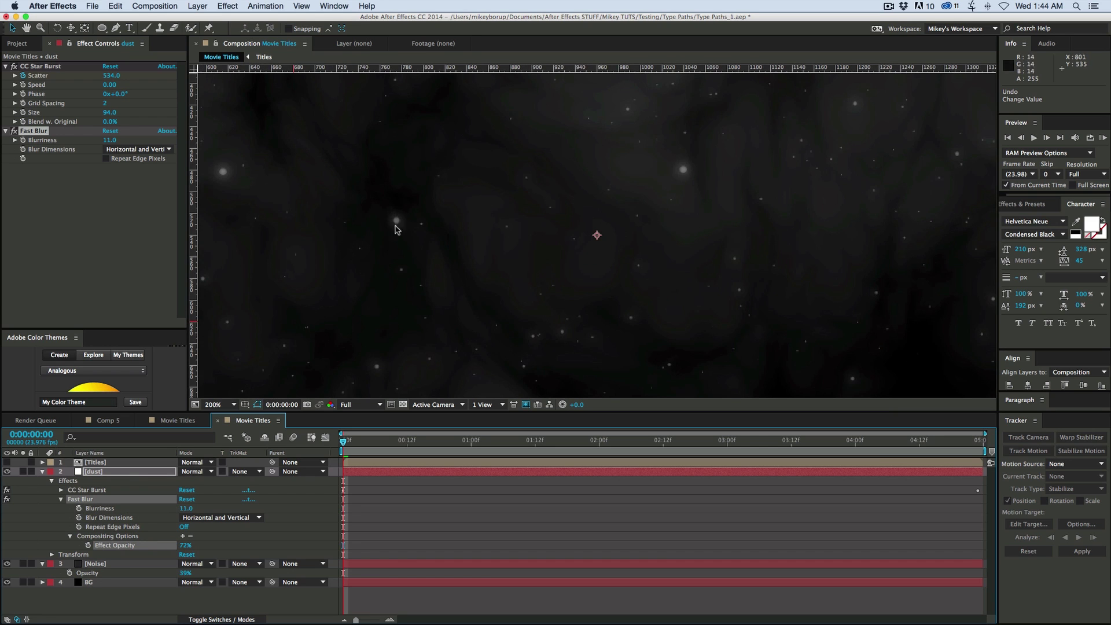
{"action": "left_click", "coordinate": [17, 132]}
{"action": "scroll", "coordinate": [443, 190], "scroll_direction": "down", "scroll_amount": 6}
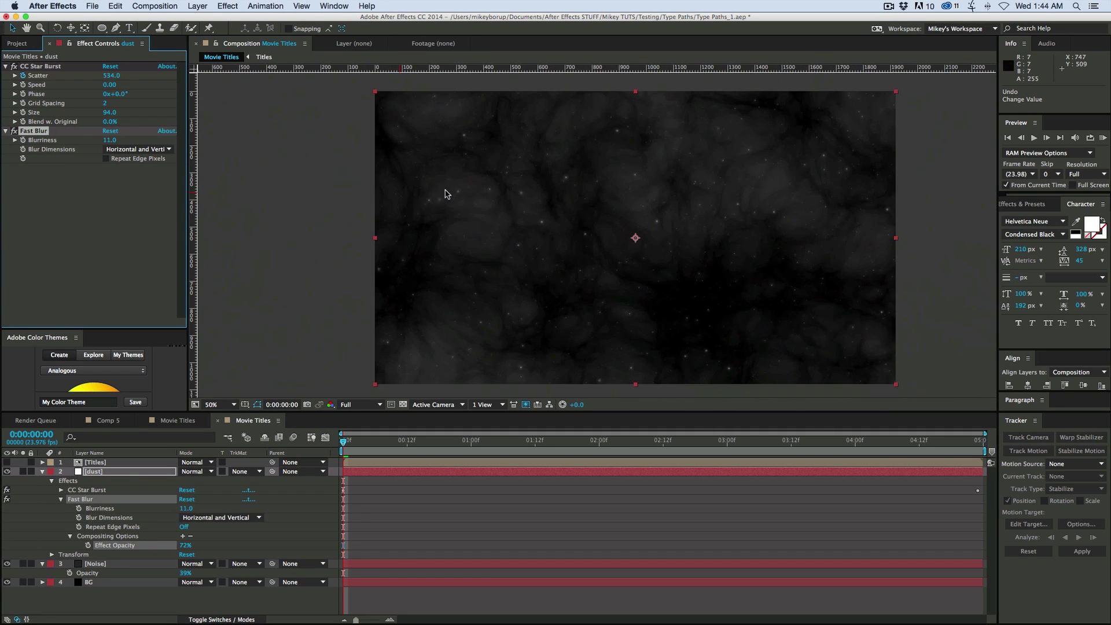
{"action": "left_click_drag", "start_coordinate": [529, 211], "coordinate": [516, 210]}
{"action": "key", "text": "space"}
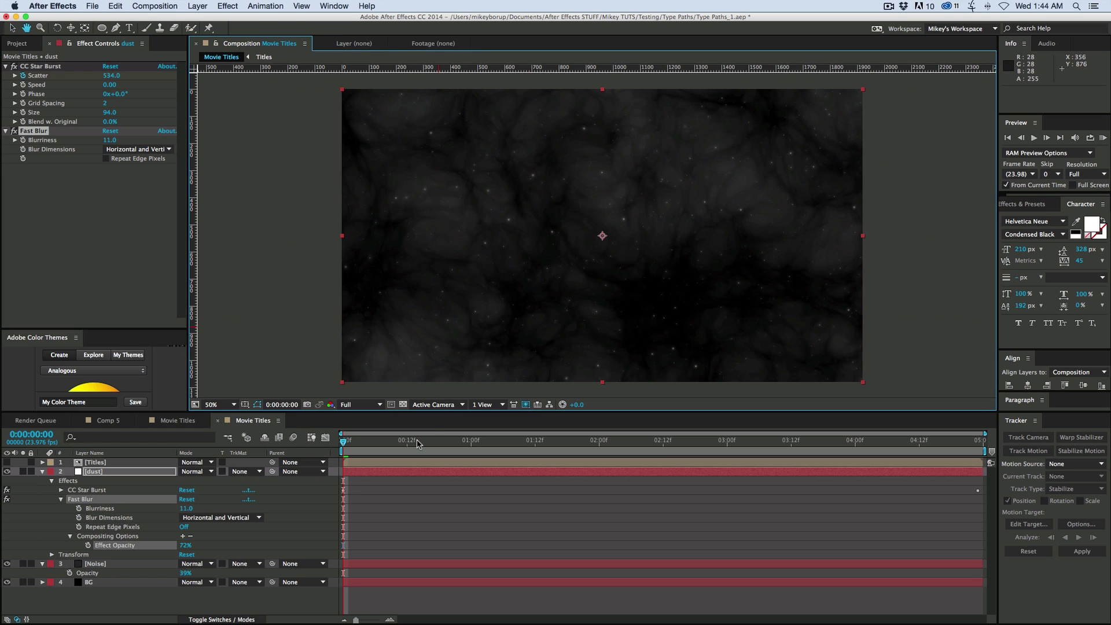
{"action": "key", "text": "space"}
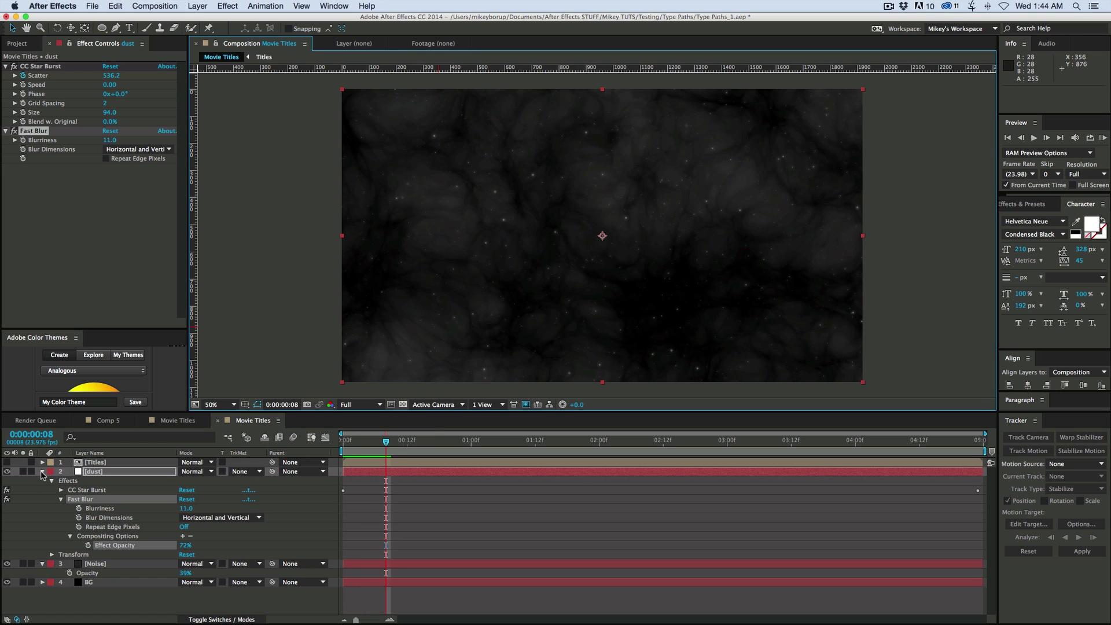
Collapse the dust and Noise layer properties and make the Titles layer visible
{"action": "left_click", "coordinate": [42, 472]}
{"action": "left_click", "coordinate": [52, 489]}
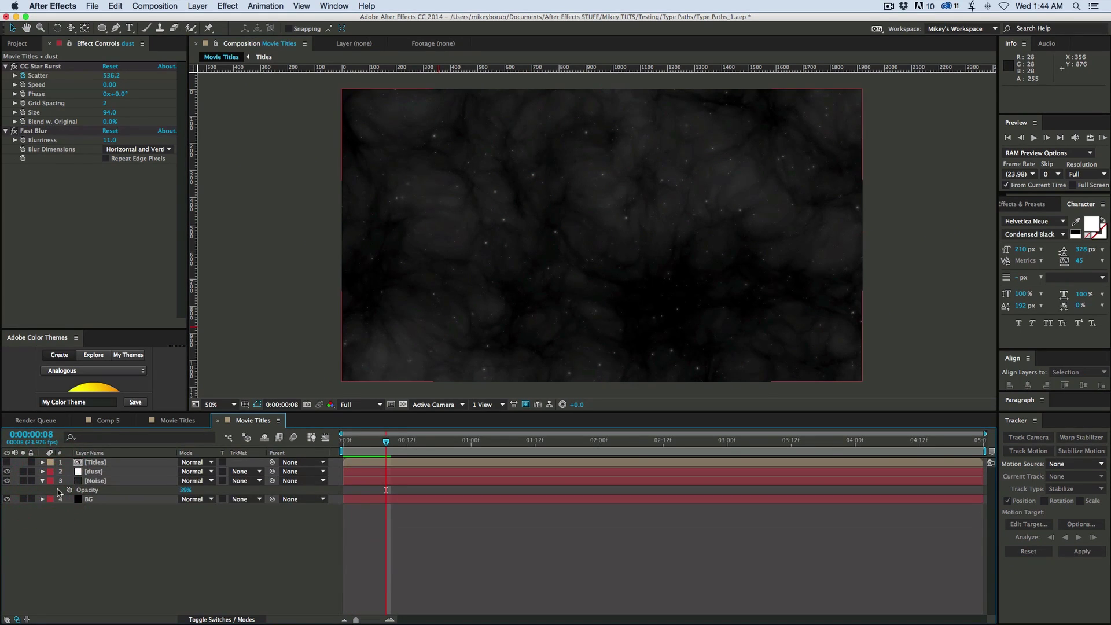
{"action": "left_click", "coordinate": [42, 480]}
{"action": "left_click", "coordinate": [6, 461]}
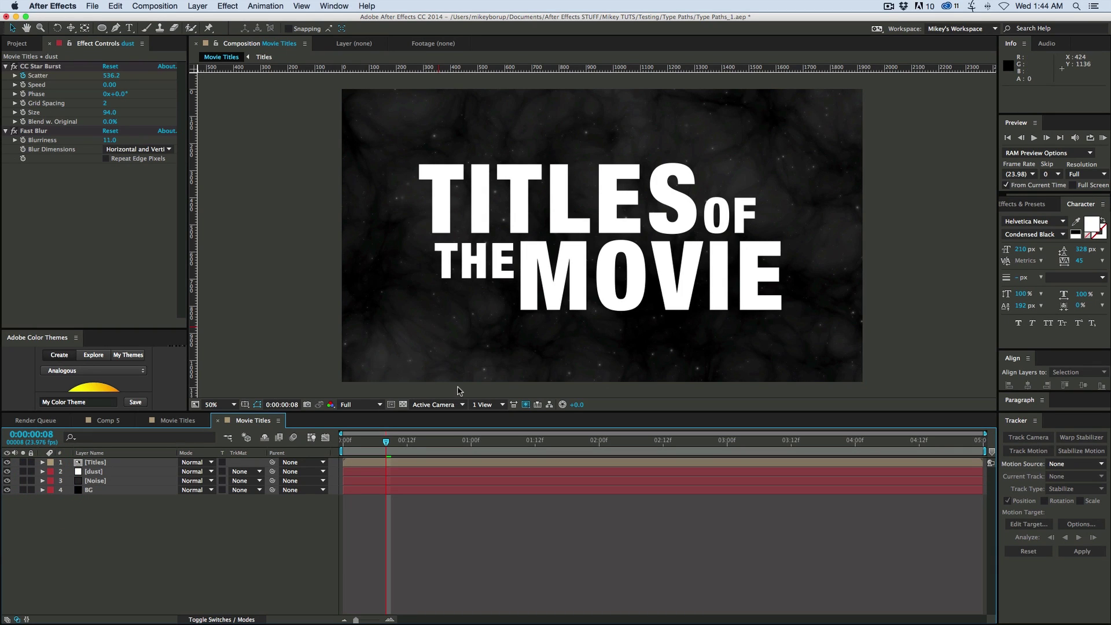
Create a 1920 x 1080 white solid named Transition above the other layers
{"action": "key", "text": "super+y"}
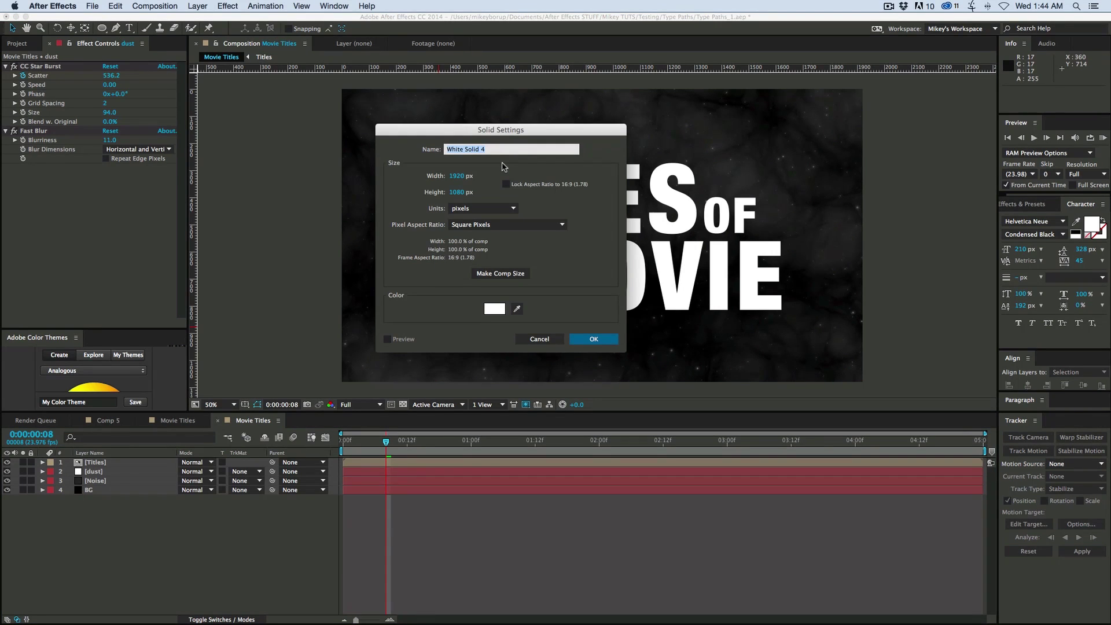
{"action": "type", "text": "Transition"}
{"action": "key", "text": "Return"}
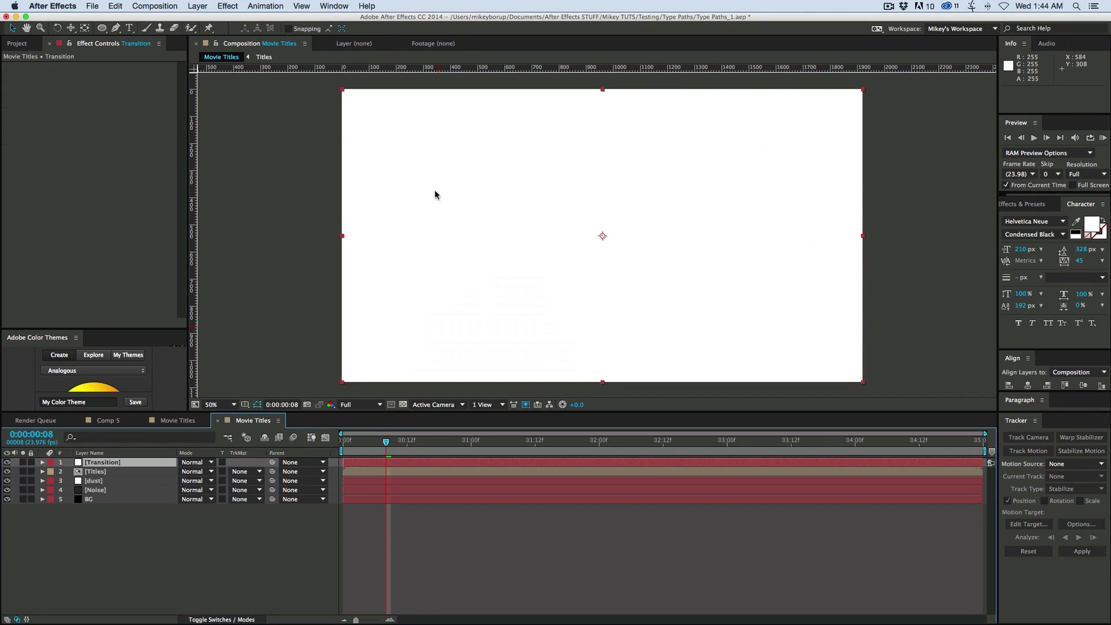
Add a Gradient Overlay layer style to the Transition solid and reveal its properties
{"action": "left_click", "coordinate": [196, 10]}
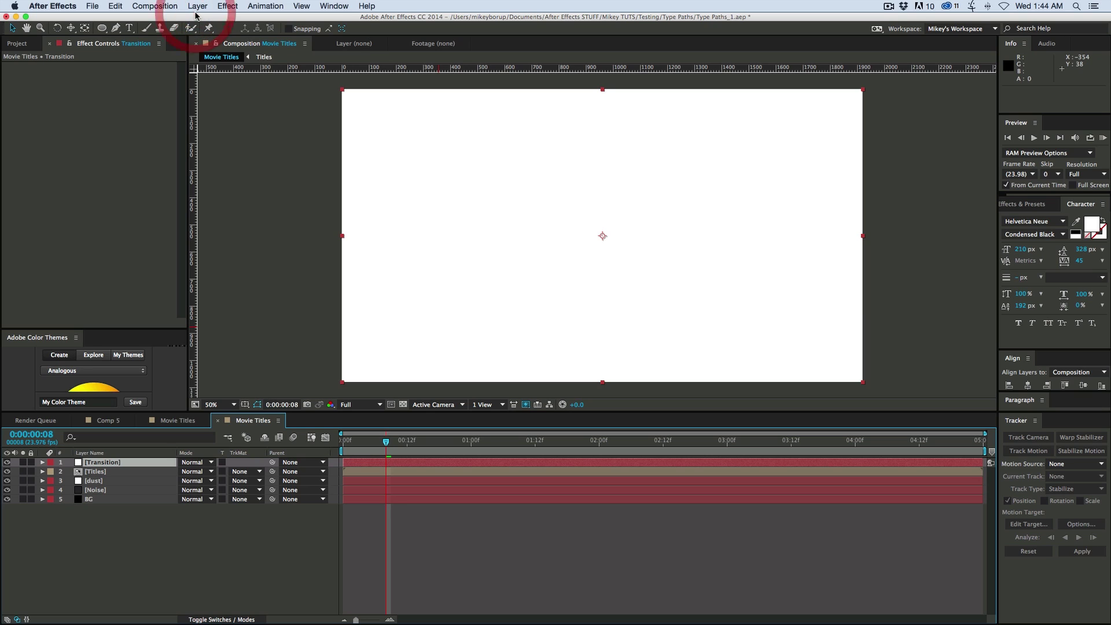
{"action": "left_click", "coordinate": [197, 5]}
{"action": "mouse_move", "coordinate": [307, 255]}
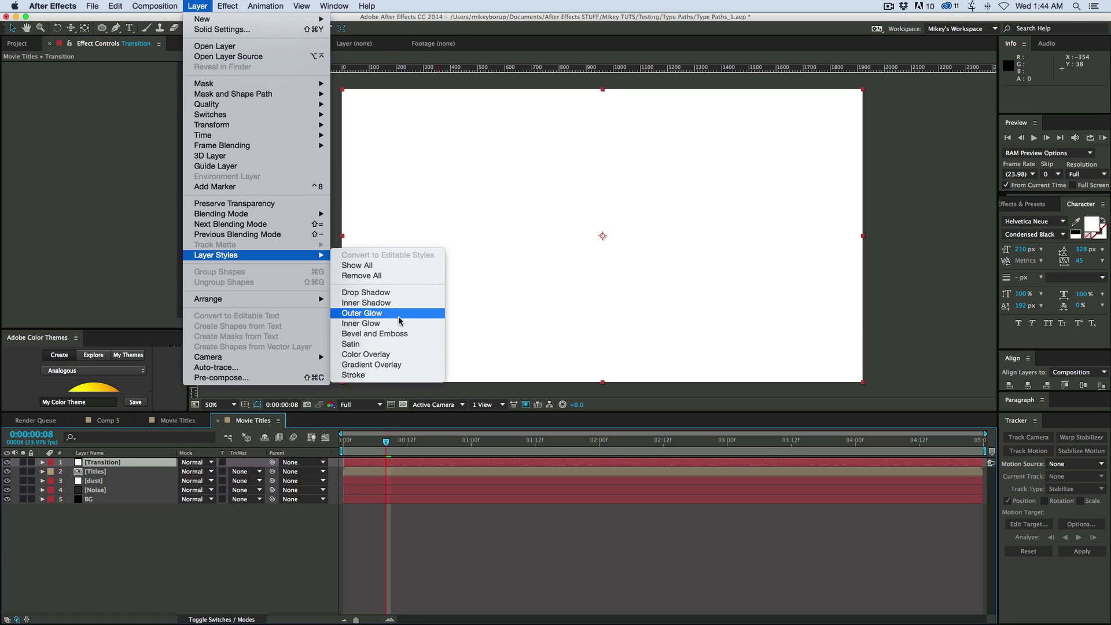
{"action": "left_click", "coordinate": [384, 366]}
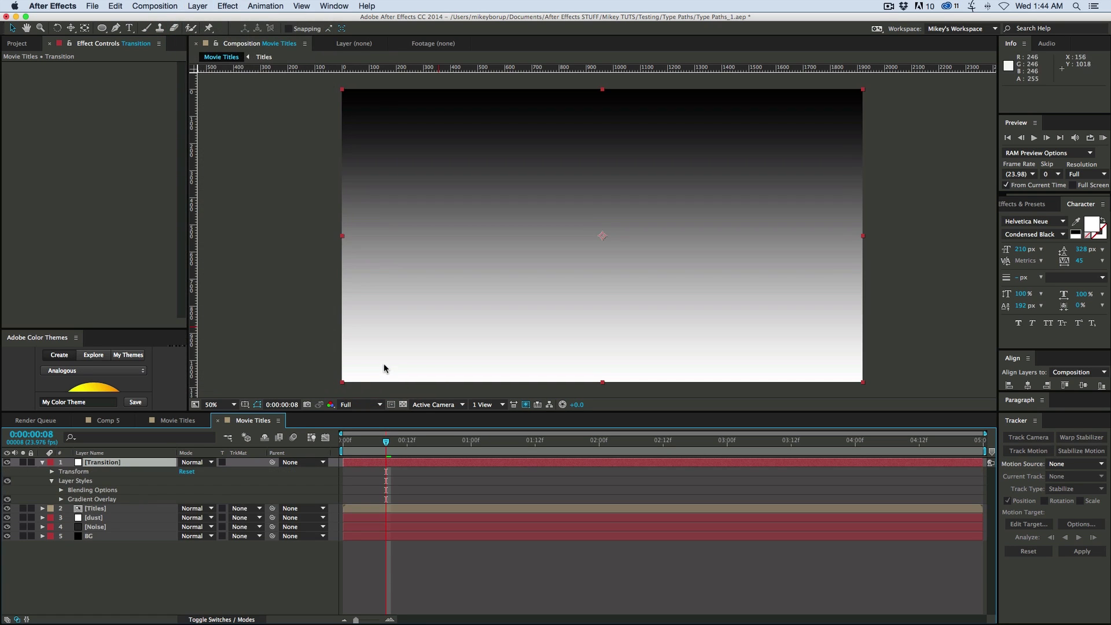
{"action": "left_click", "coordinate": [62, 499]}
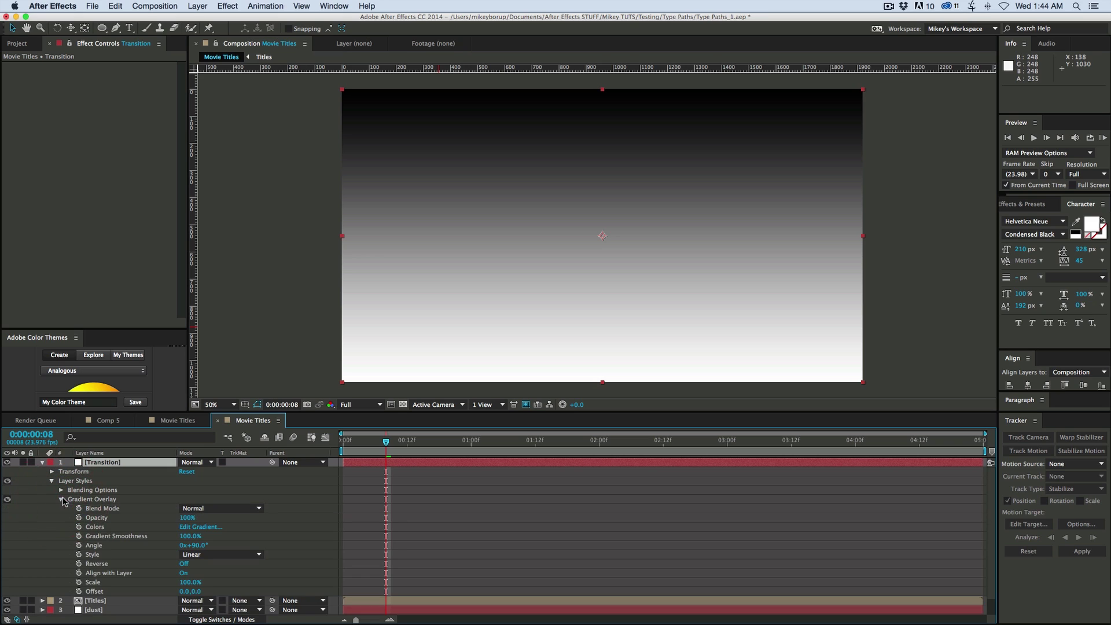
Set the gradient overlay's angle to 0° and its scale to 30%
{"action": "left_click", "coordinate": [192, 545]}
{"action": "type", "text": "0"}
{"action": "key", "text": "Return"}
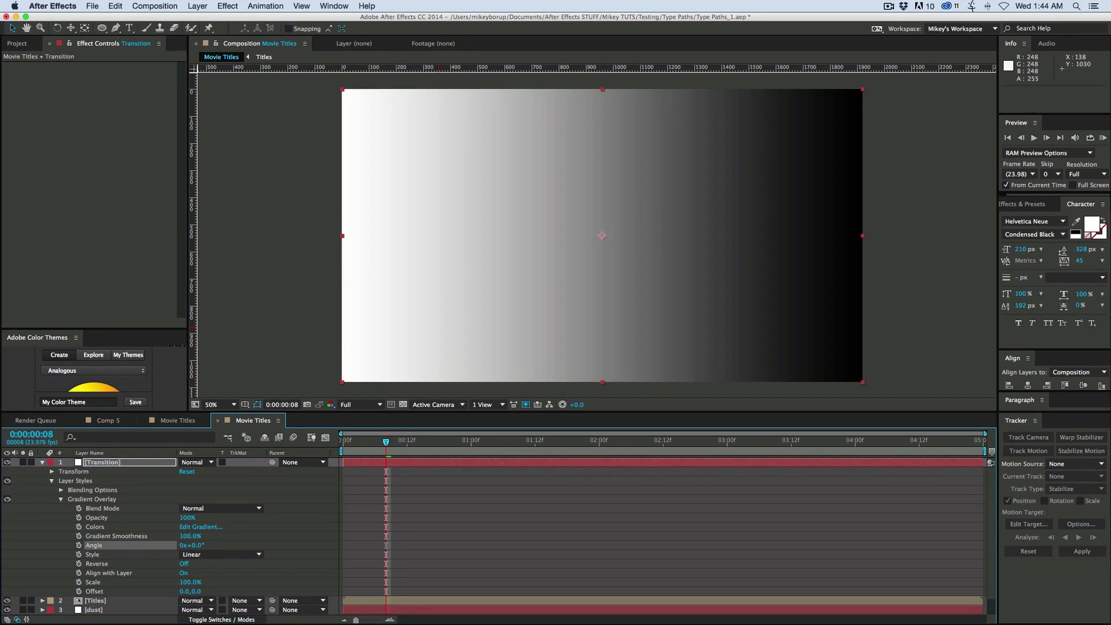
{"action": "left_click_drag", "start_coordinate": [193, 584], "coordinate": [162, 586]}
{"action": "left_click", "coordinate": [186, 583]}
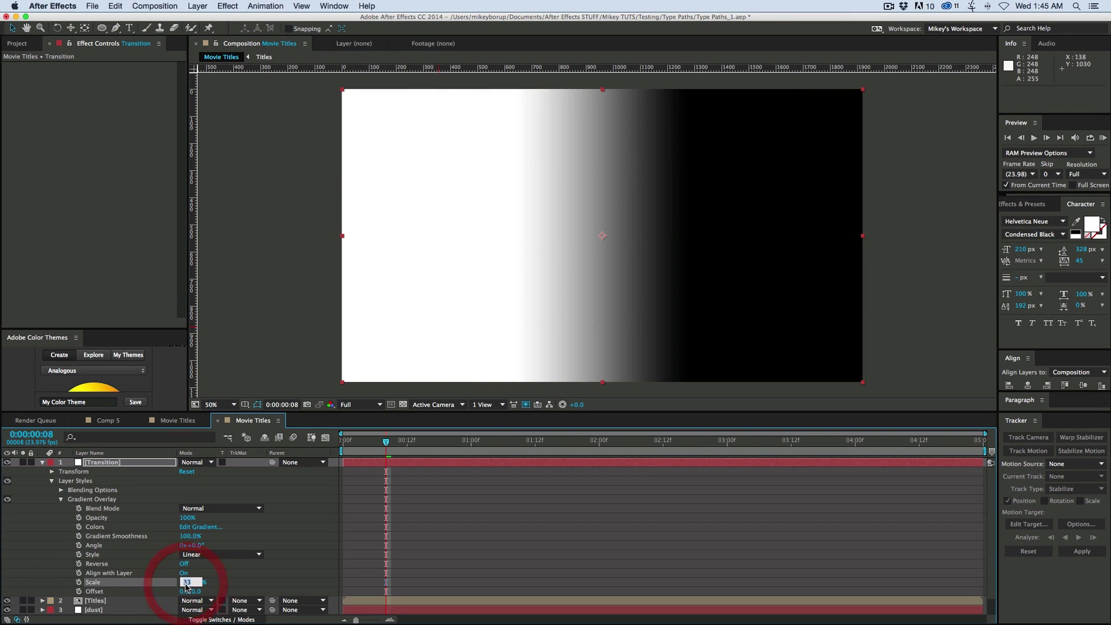
{"action": "type", "text": "30"}
{"action": "key", "text": "Return"}
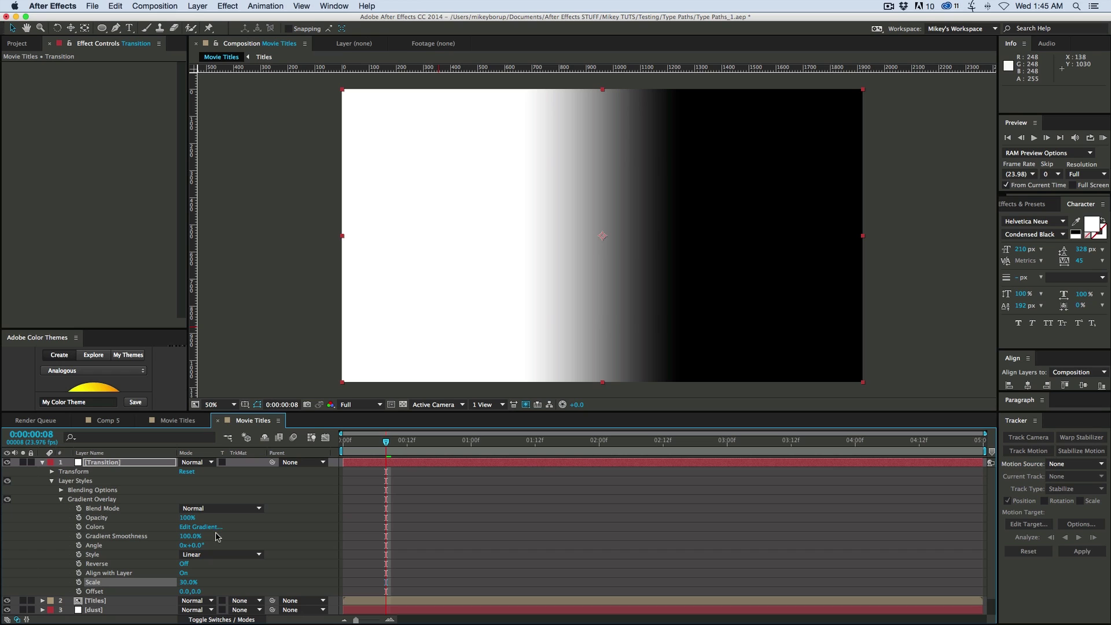
Set the gradient overlay's angle to 180° and its offset to -56, 0
{"action": "mouse_move", "coordinate": [187, 591]}
{"action": "left_mouse_down"}
{"action": "mouse_move", "coordinate": [147, 590]}
{"action": "mouse_move", "coordinate": [190, 587]}
{"action": "left_mouse_up"}
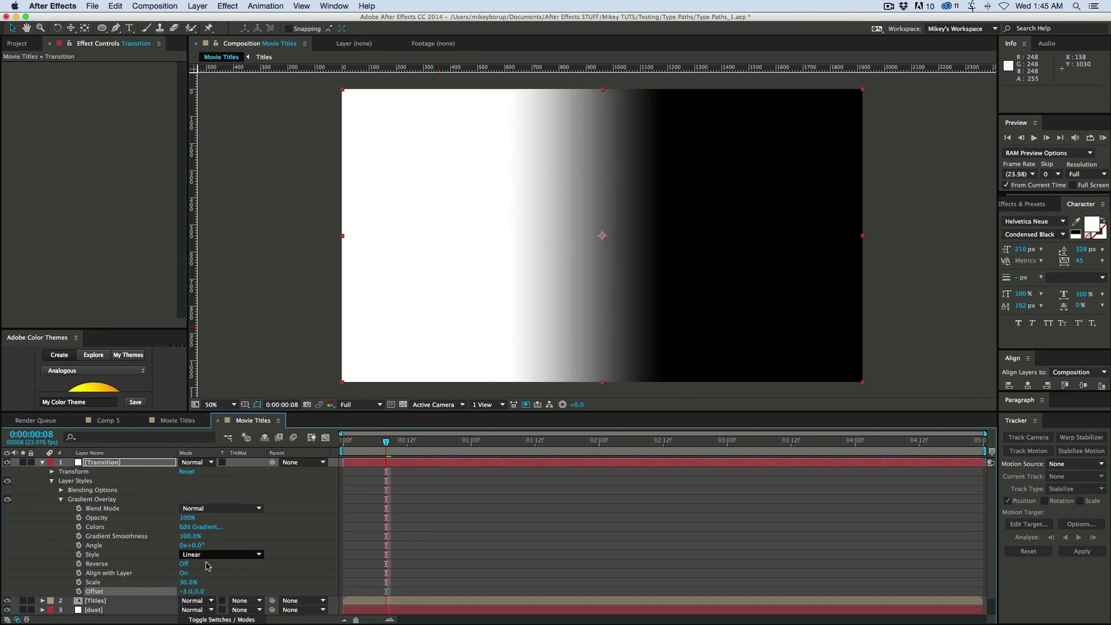
{"action": "left_click", "coordinate": [197, 546]}
{"action": "type", "text": "180"}
{"action": "key", "text": "Return"}
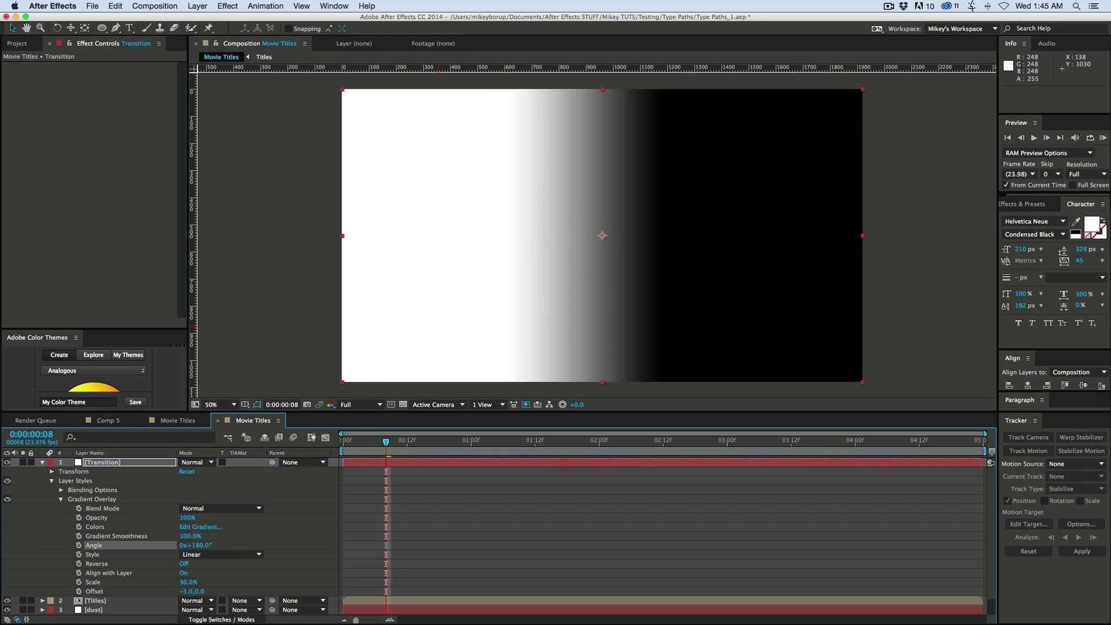
{"action": "left_click_drag", "start_coordinate": [189, 594], "coordinate": [163, 593]}
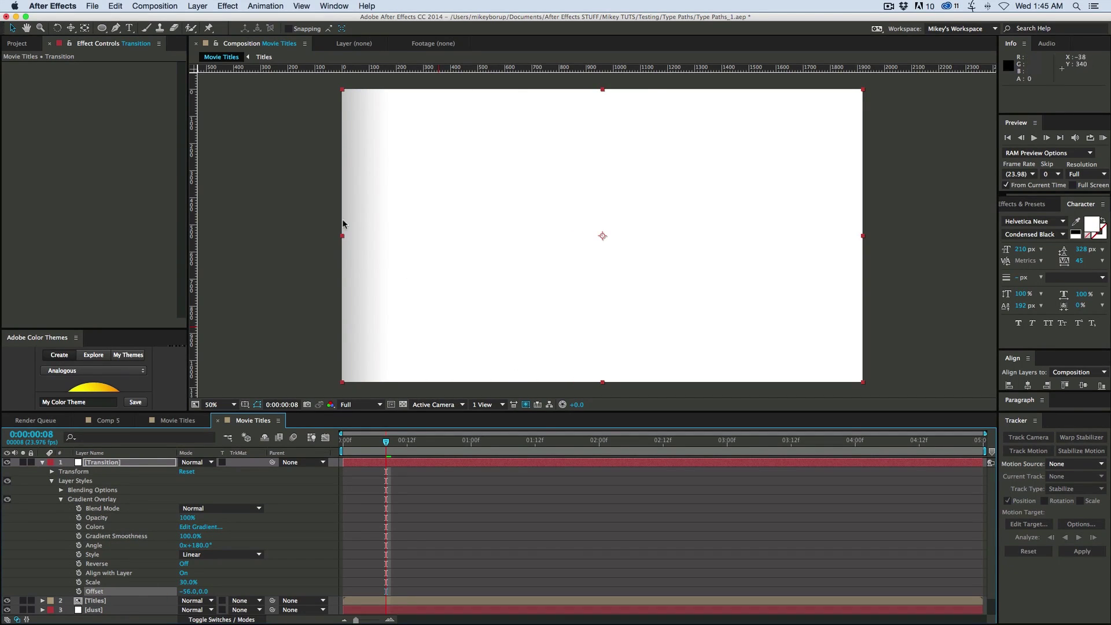
Start animating the gradient's offset with its first keyframe placed at 0:00:00:02
{"action": "left_click", "coordinate": [78, 591]}
{"action": "left_click_drag", "start_coordinate": [386, 591], "coordinate": [354, 591]}
{"action": "left_click", "coordinate": [340, 443]}
Keyframe the gradient's offset at 74, 0 at 0:00:01:16 and preview the wipe from the start
{"action": "key", "text": "space"}
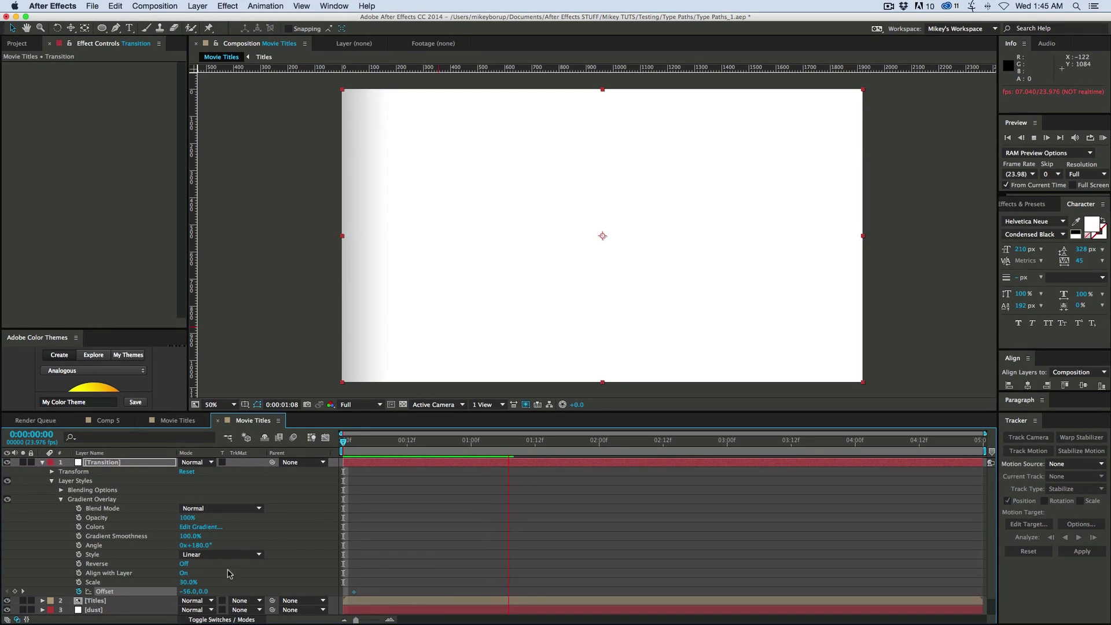
{"action": "left_click_drag", "start_coordinate": [193, 593], "coordinate": [259, 591]}
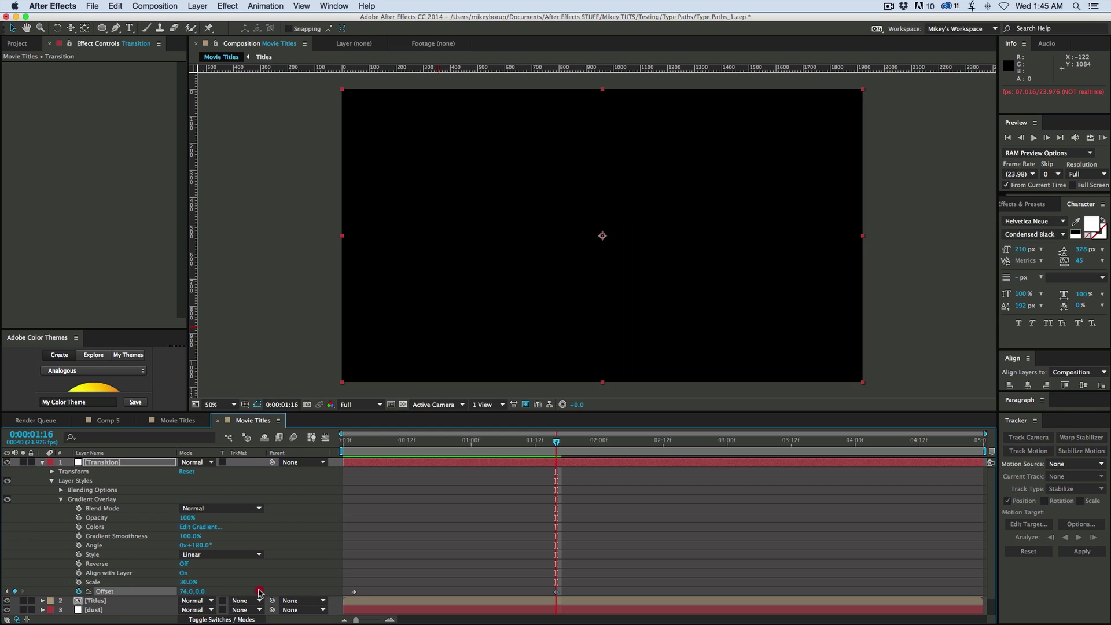
{"action": "left_click_drag", "start_coordinate": [407, 442], "coordinate": [316, 442]}
{"action": "key", "text": "space"}
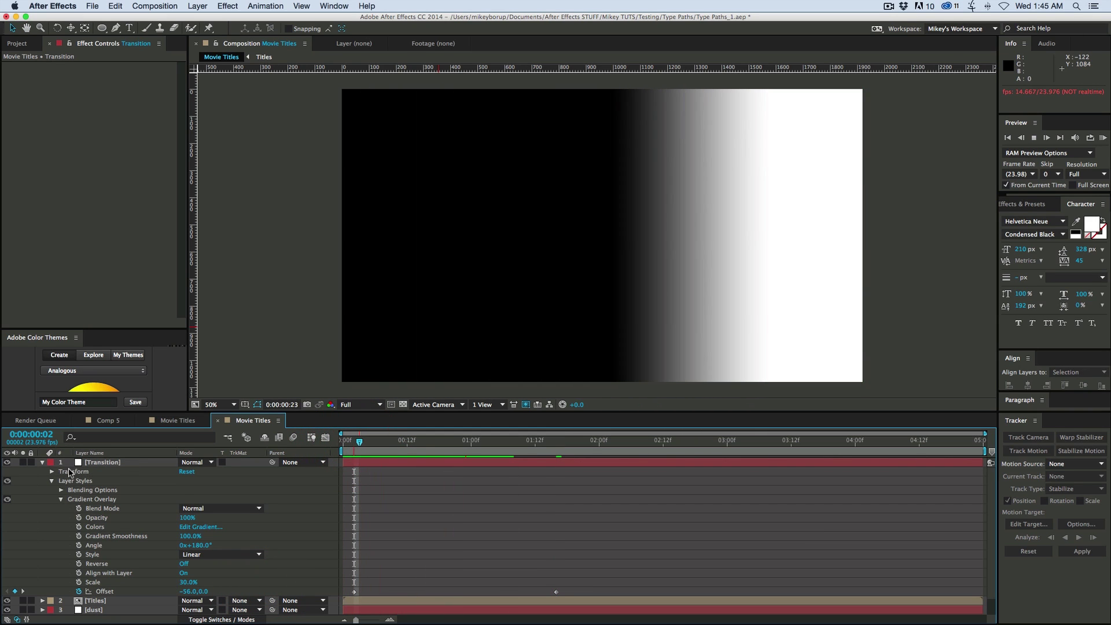
{"action": "key", "text": "space"}
Pre-compose the Transition layer as Transition Comp, moving all attributes into the new composition
{"action": "left_click", "coordinate": [42, 461]}
{"action": "left_click", "coordinate": [111, 465]}
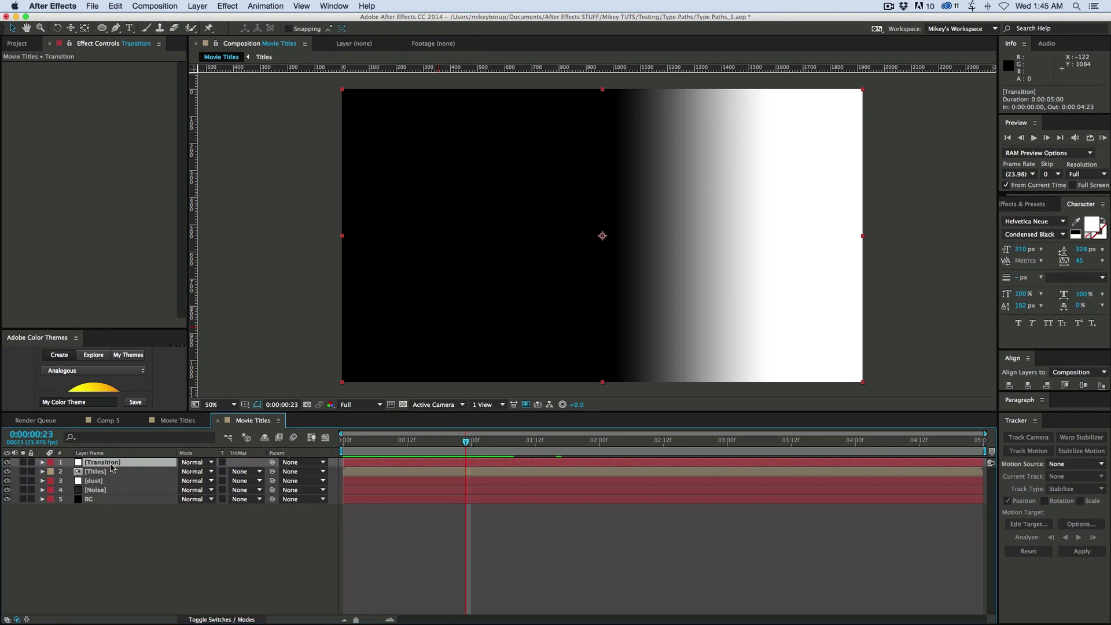
{"action": "key", "text": "super+shift+c"}
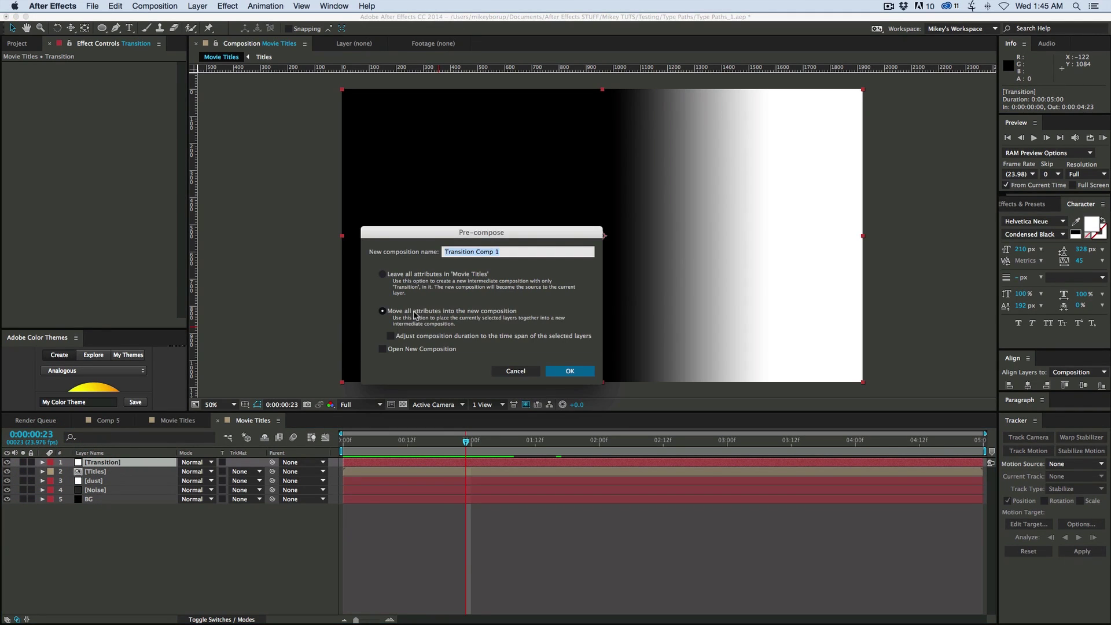
{"action": "left_click", "coordinate": [506, 252]}
{"action": "left_click", "coordinate": [573, 372]}
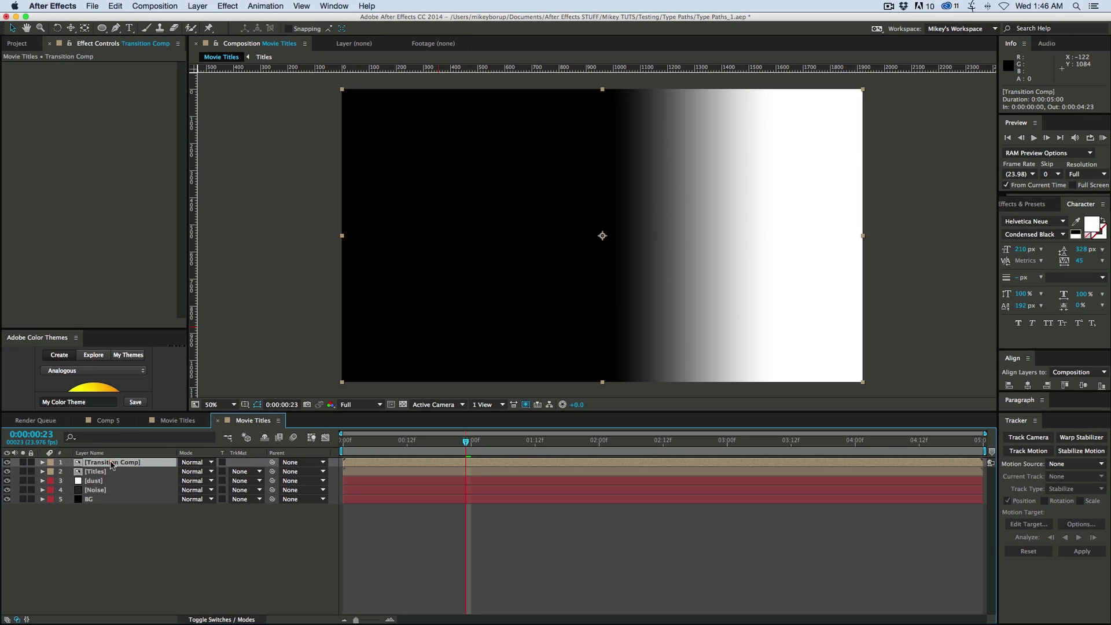
Move Transition Comp below the BG layer at the end of the stack, and preview the titles from the start
{"action": "left_click_drag", "start_coordinate": [112, 465], "coordinate": [115, 510]}
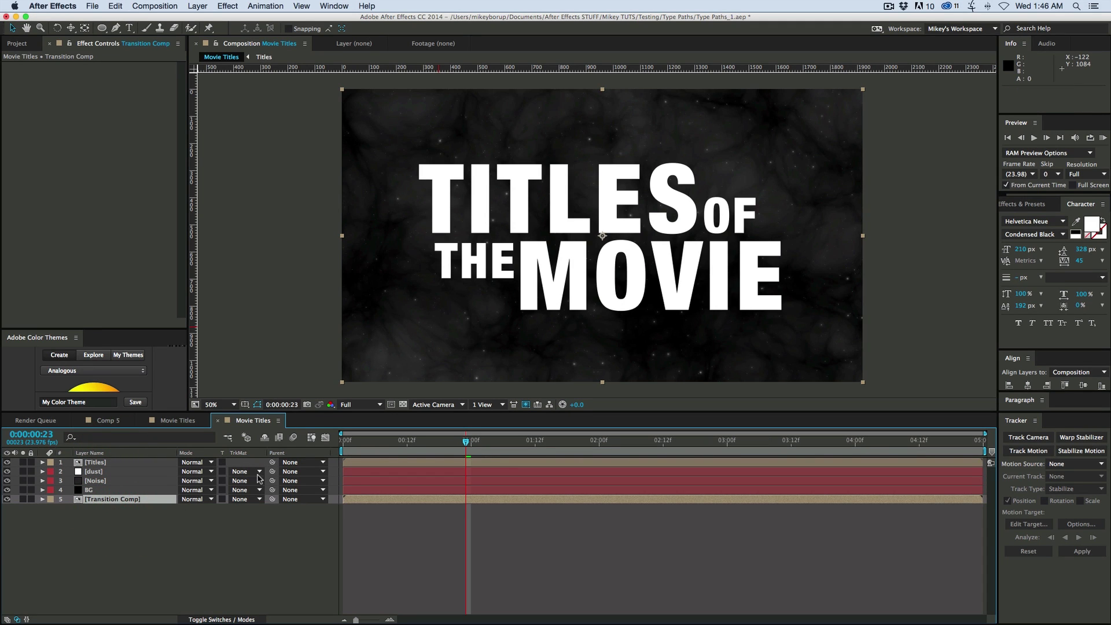
{"action": "key", "text": "Home"}
{"action": "key", "text": "space"}
{"action": "key", "text": "space"}
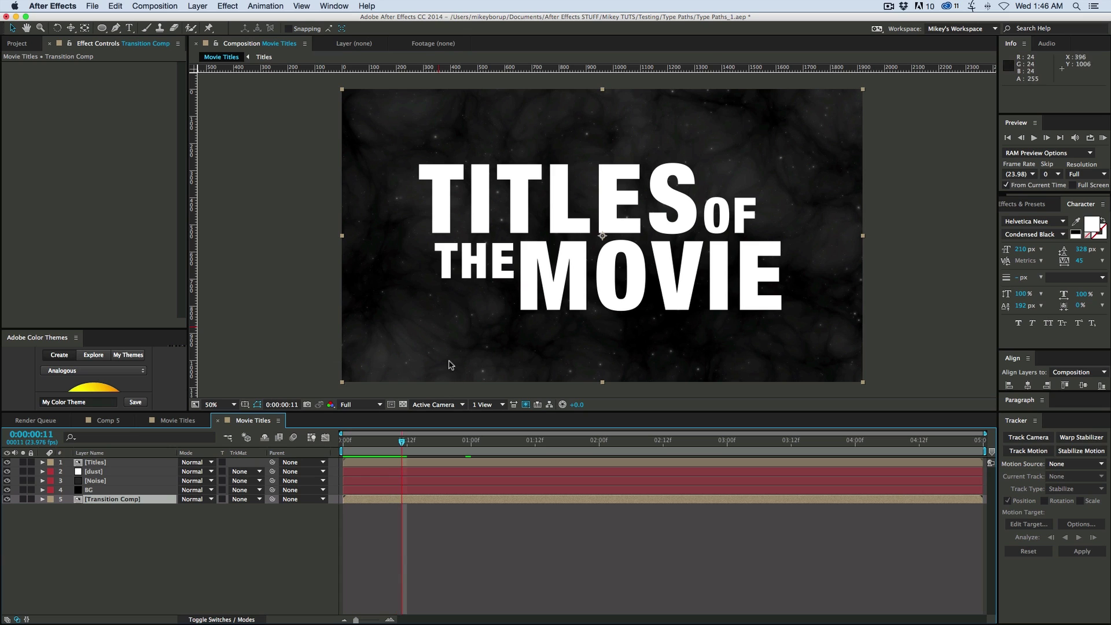
Apply Compound Blur to the Titles layer with Transition Comp as the blur layer
{"action": "left_click", "coordinate": [137, 460]}
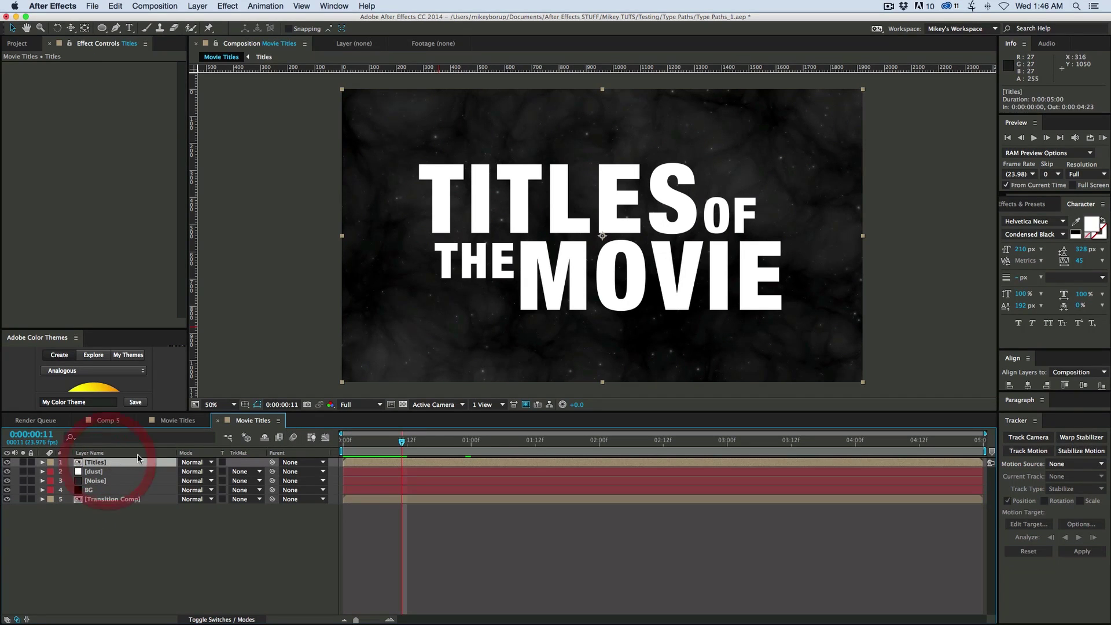
{"action": "left_click", "coordinate": [227, 5]}
{"action": "mouse_move", "coordinate": [249, 71]}
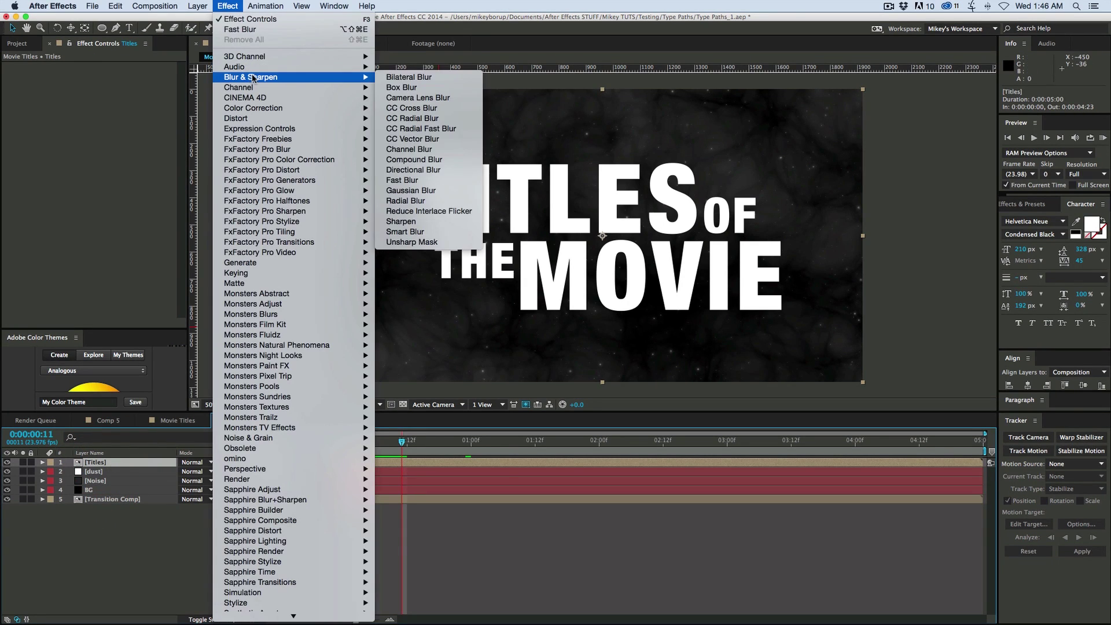
{"action": "left_click", "coordinate": [415, 159]}
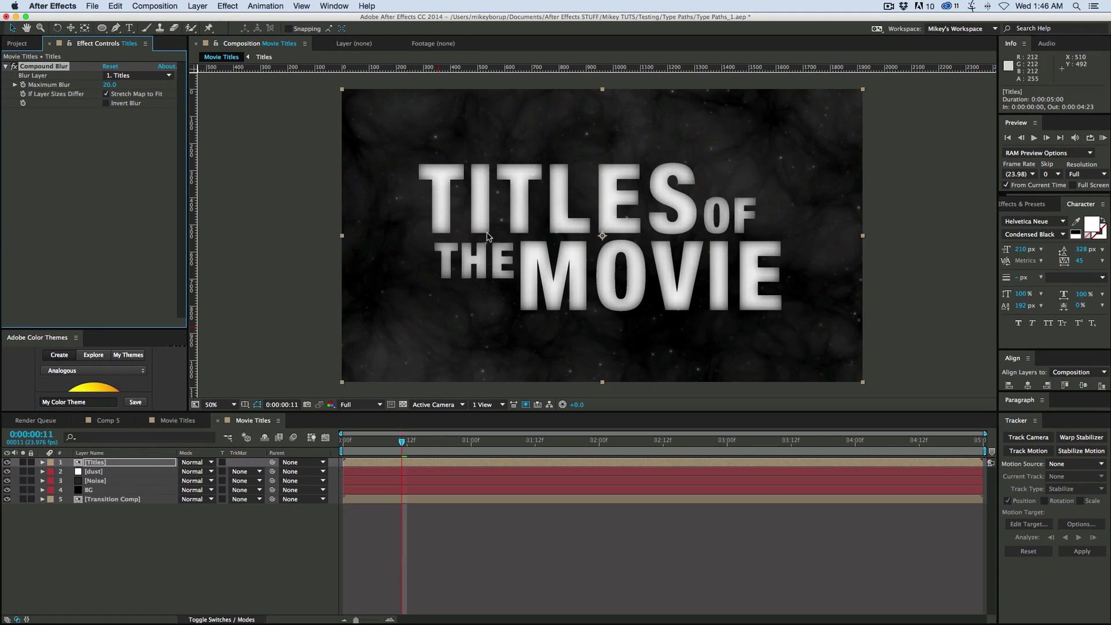
{"action": "left_click", "coordinate": [151, 76]}
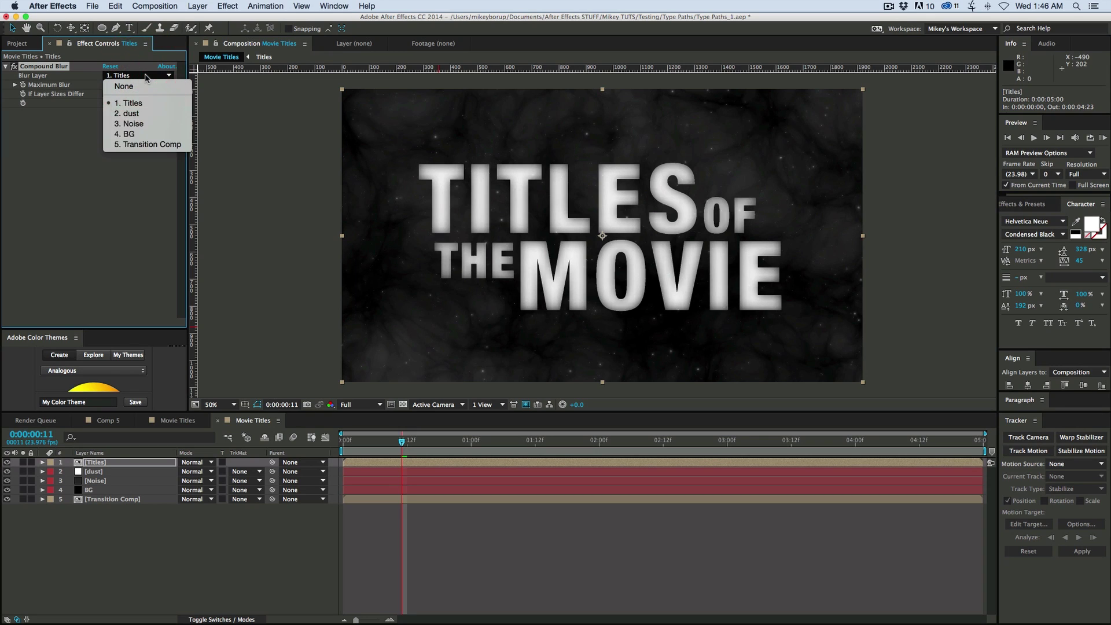
{"action": "left_click", "coordinate": [166, 146]}
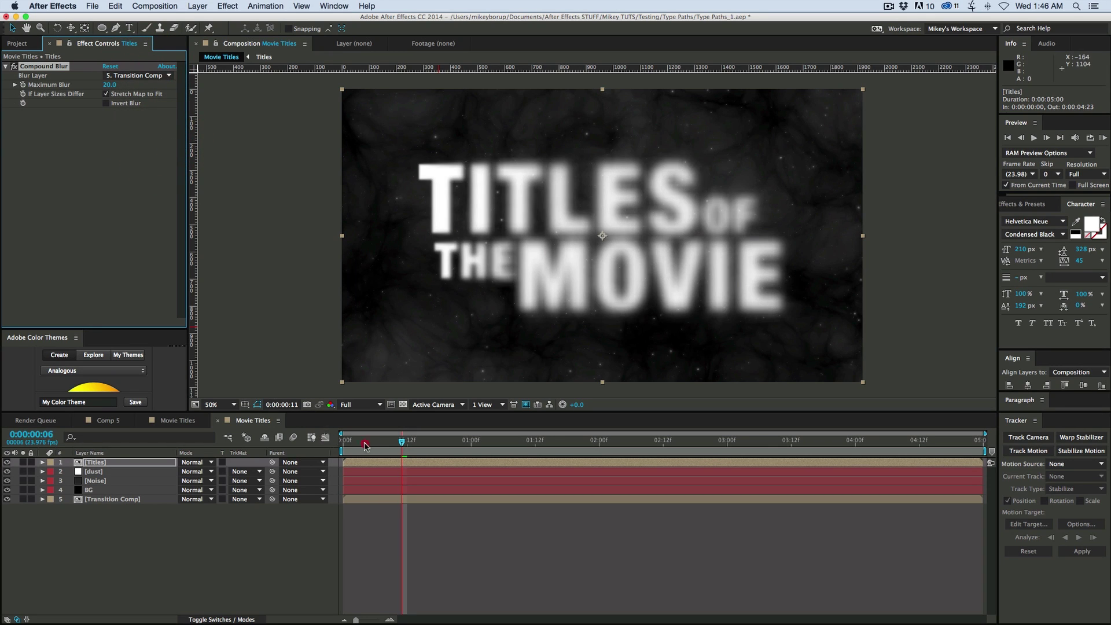
Raise the Compound Blur's maximum blur on the Titles layer to 46 and preview the reveal from the start
{"action": "left_click_drag", "start_coordinate": [365, 445], "coordinate": [312, 442]}
{"action": "key", "text": "space"}
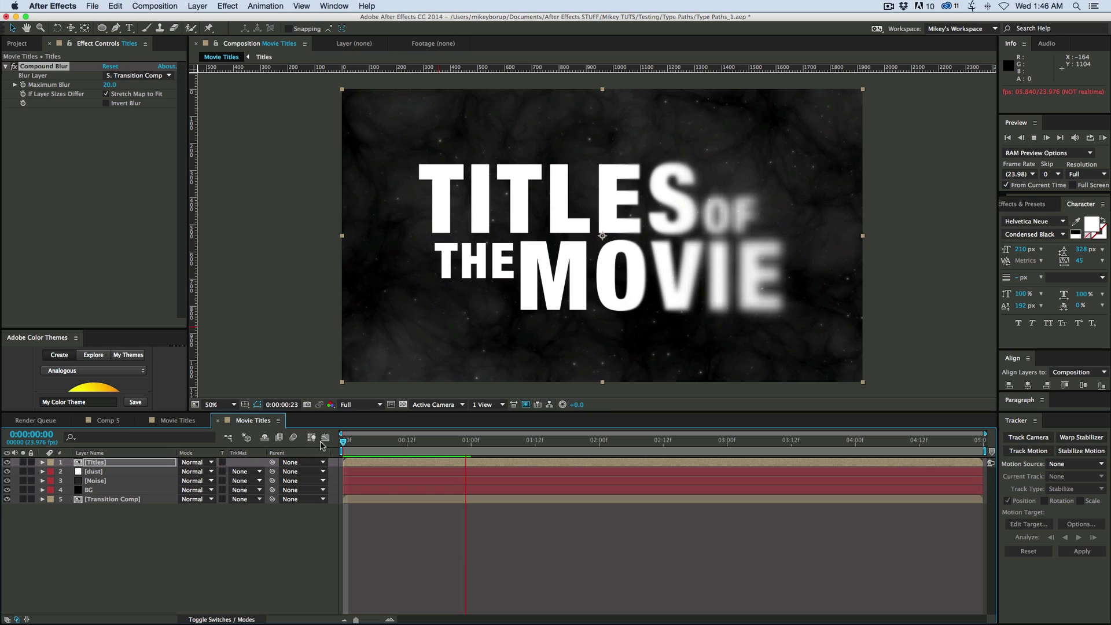
{"action": "mouse_move", "coordinate": [441, 449]}
{"action": "left_mouse_down"}
{"action": "mouse_move", "coordinate": [419, 453]}
{"action": "mouse_move", "coordinate": [440, 449]}
{"action": "left_mouse_up"}
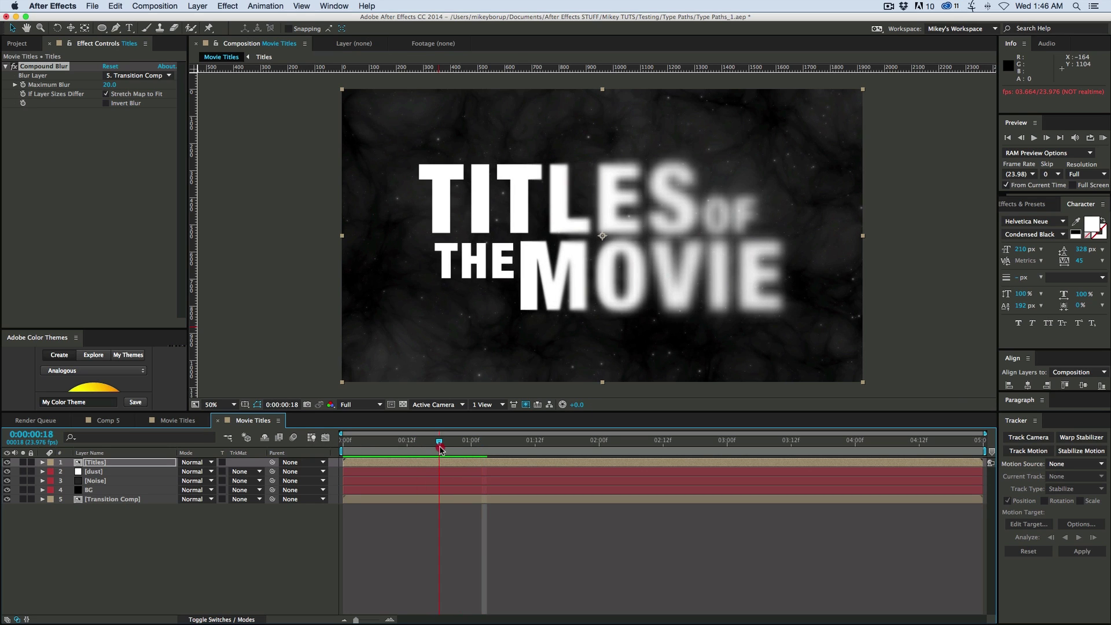
{"action": "left_click_drag", "start_coordinate": [114, 85], "coordinate": [129, 86]}
{"action": "key", "text": "space"}
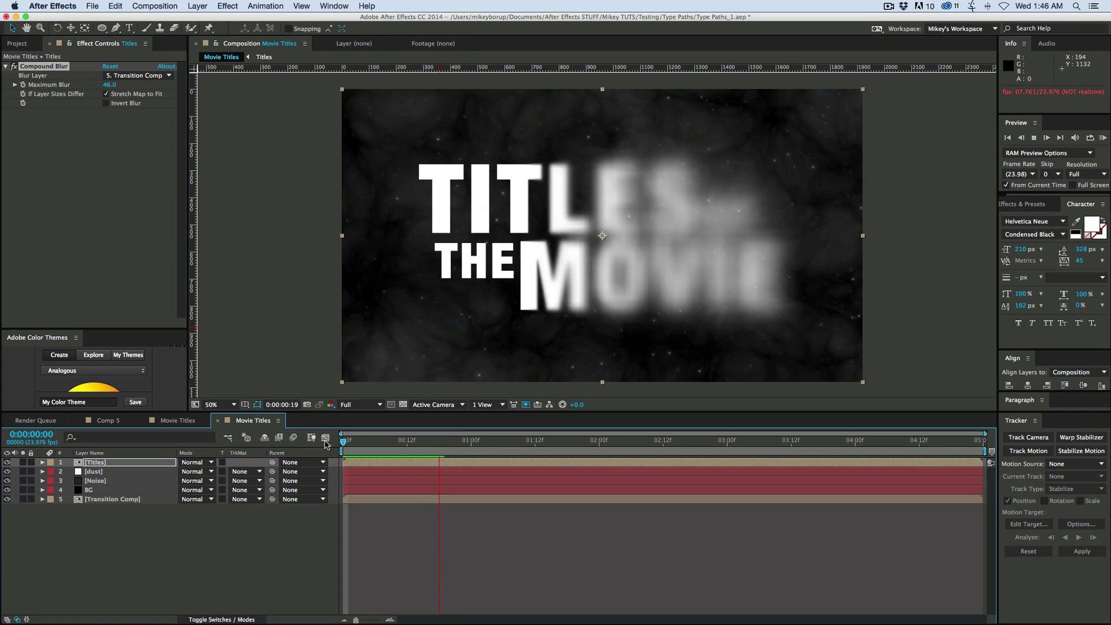
{"action": "left_click", "coordinate": [429, 445]}
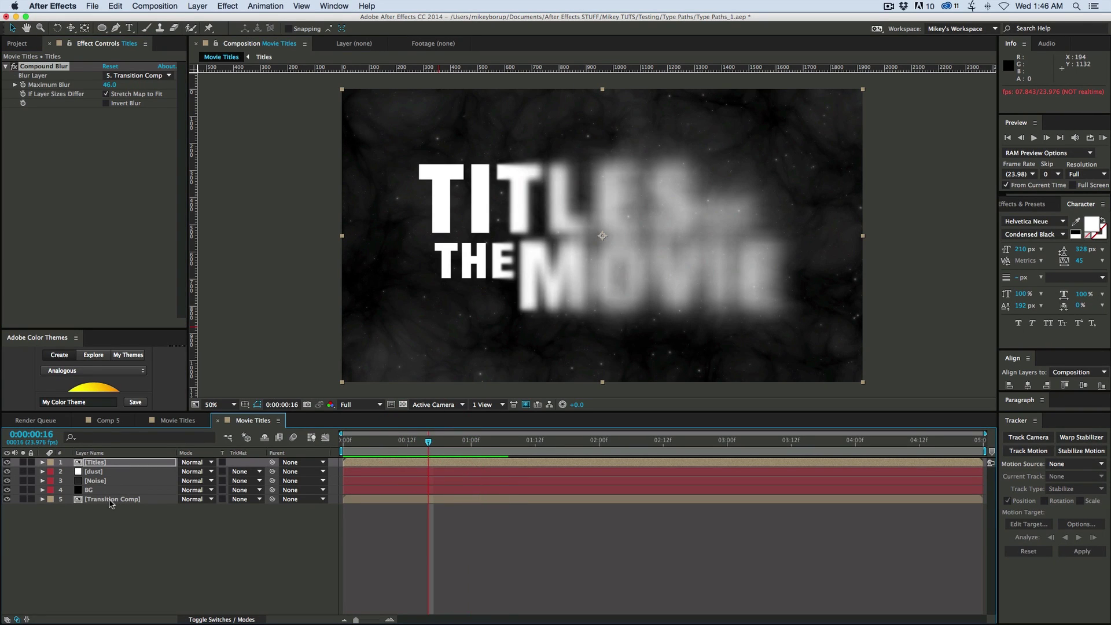
Apply a Displacement Map to the Titles layer, using Transition Comp as the displacement map layer
{"action": "left_click", "coordinate": [387, 463]}
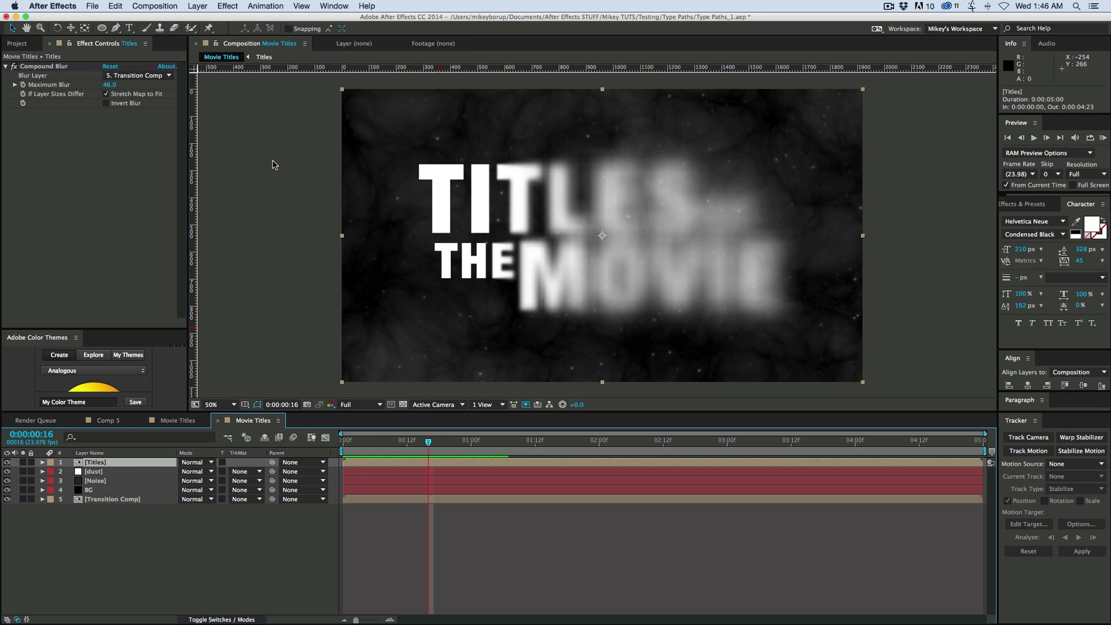
{"action": "left_click", "coordinate": [228, 5]}
{"action": "mouse_move", "coordinate": [243, 119]}
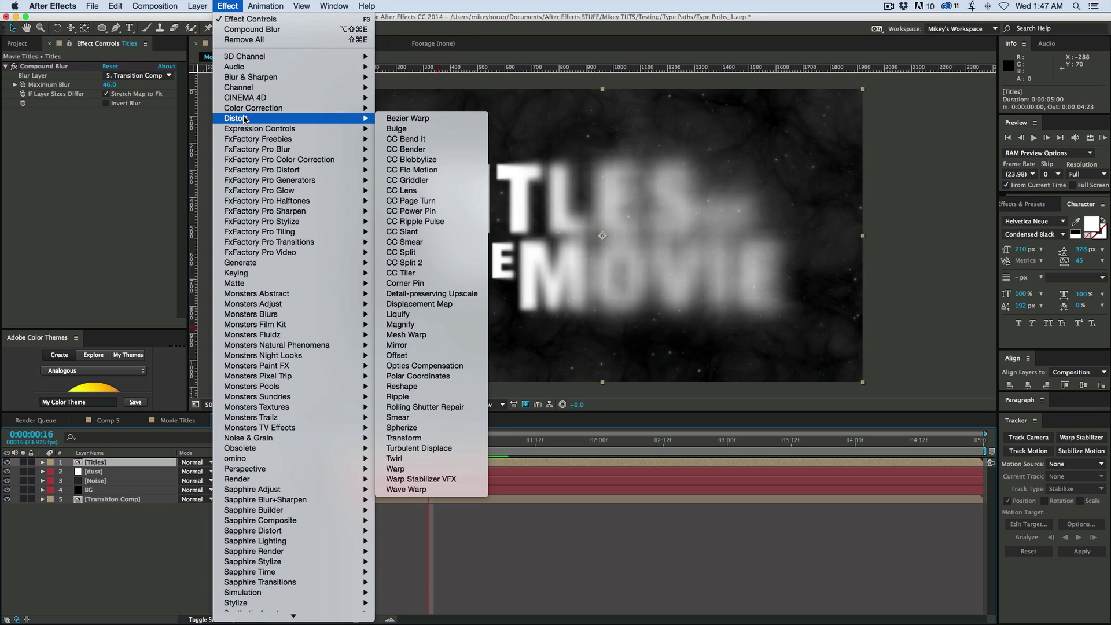
{"action": "left_click", "coordinate": [420, 303]}
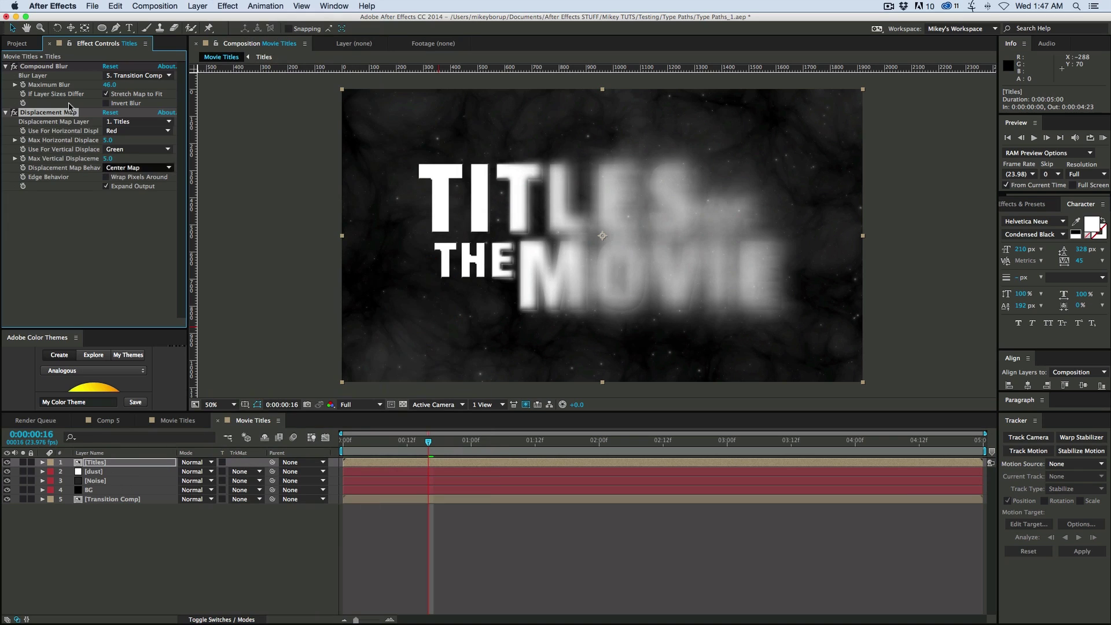
{"action": "left_click", "coordinate": [106, 123]}
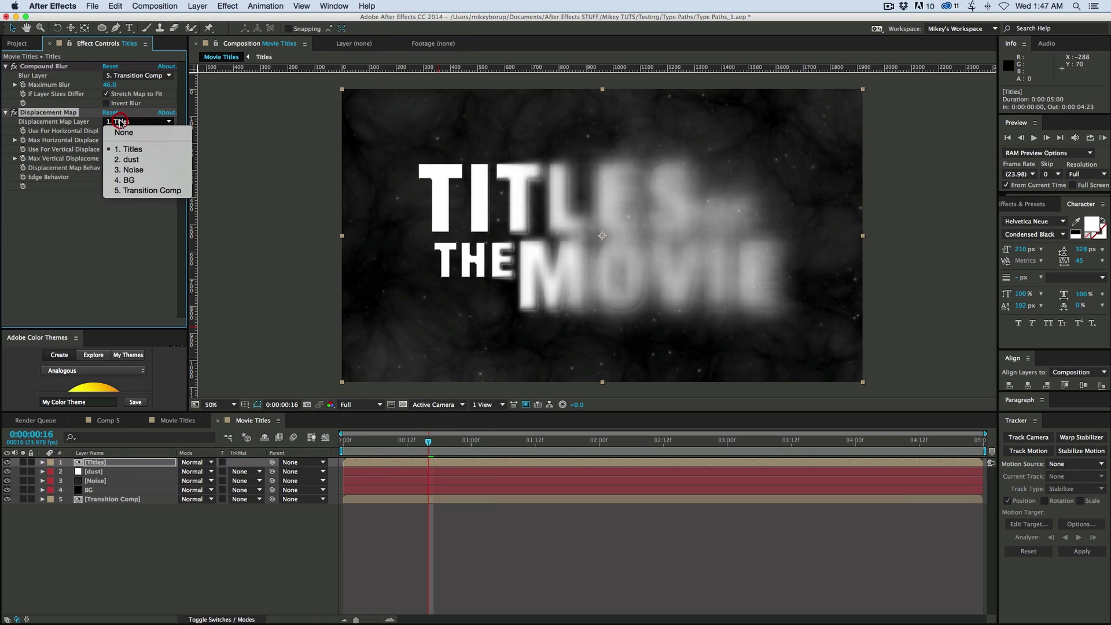
{"action": "left_click", "coordinate": [144, 189]}
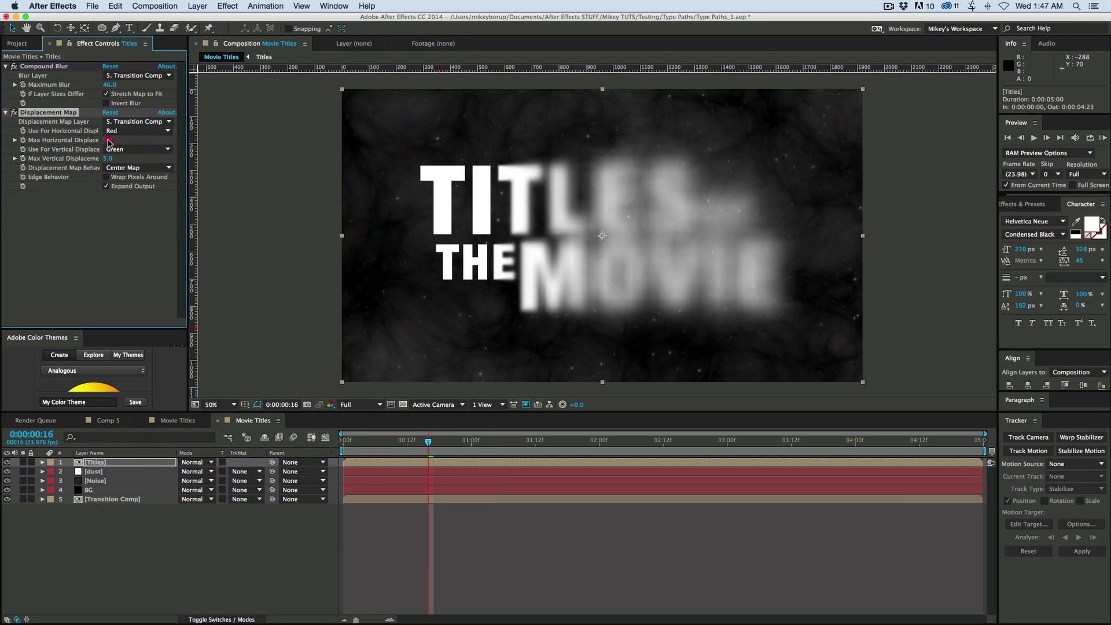
Set the Displacement Map's maximum horizontal displacement to 3 and vertical displacement to 31, and preview the result
{"action": "left_click_drag", "start_coordinate": [108, 140], "coordinate": [122, 179]}
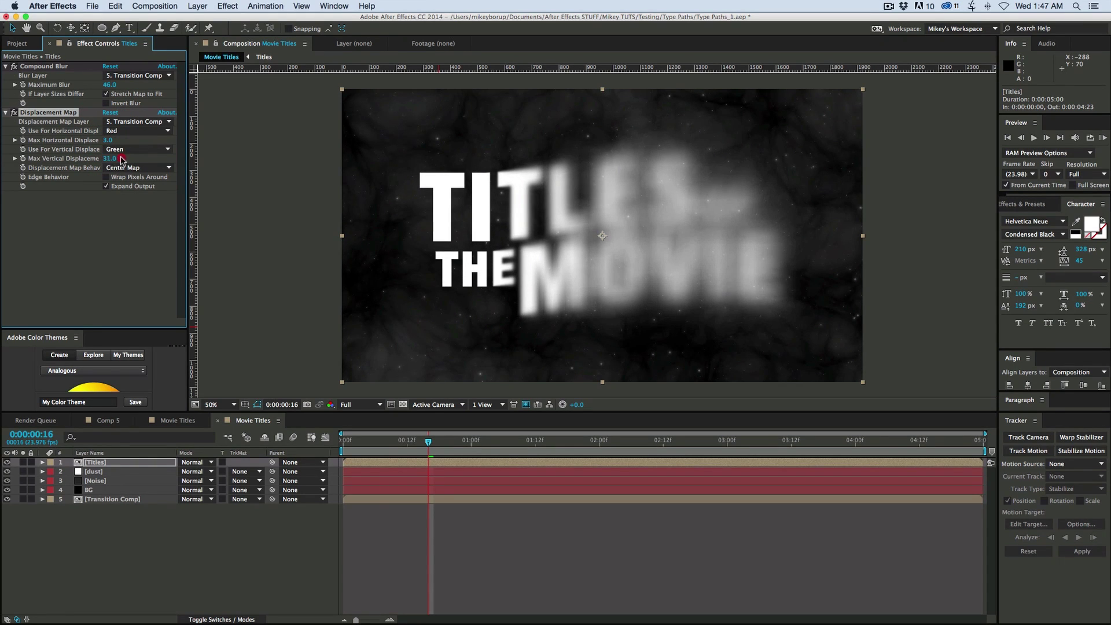
{"action": "left_click", "coordinate": [344, 443]}
{"action": "key", "text": "space"}
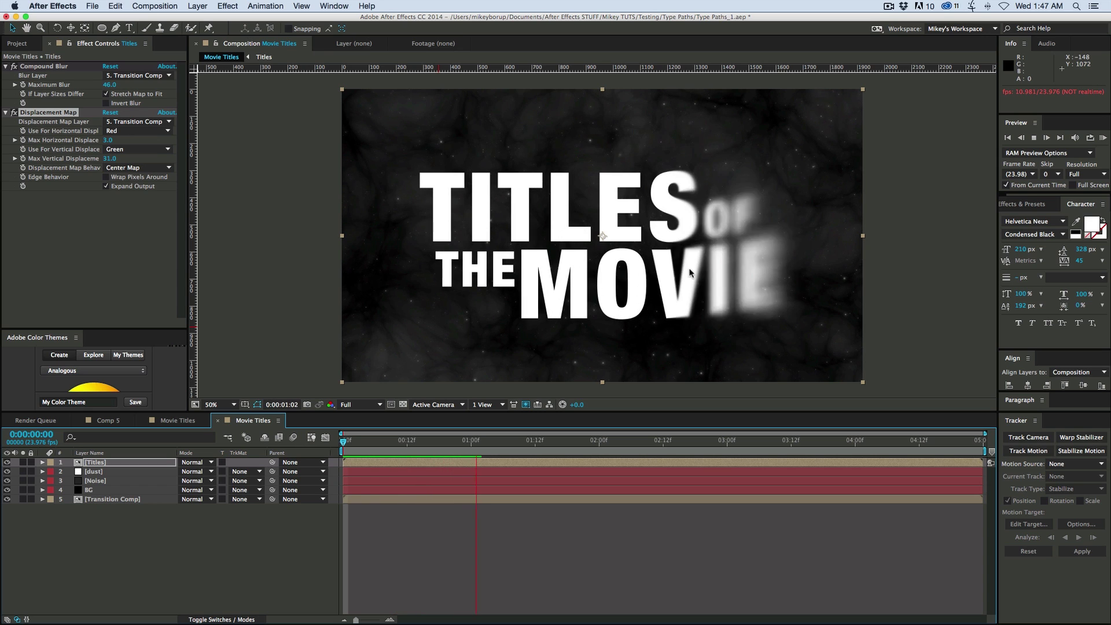
{"action": "key", "text": "space"}
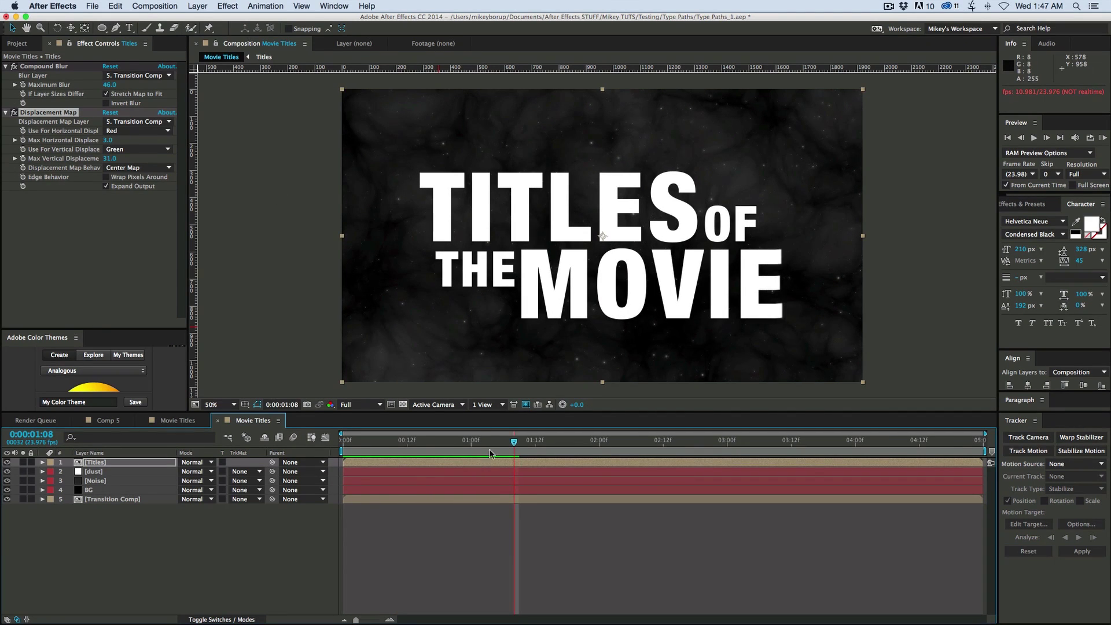
Replay the displaced title reveal from the start several times and return to the first frame
{"action": "left_click_drag", "start_coordinate": [494, 443], "coordinate": [306, 435]}
{"action": "key", "text": "space"}
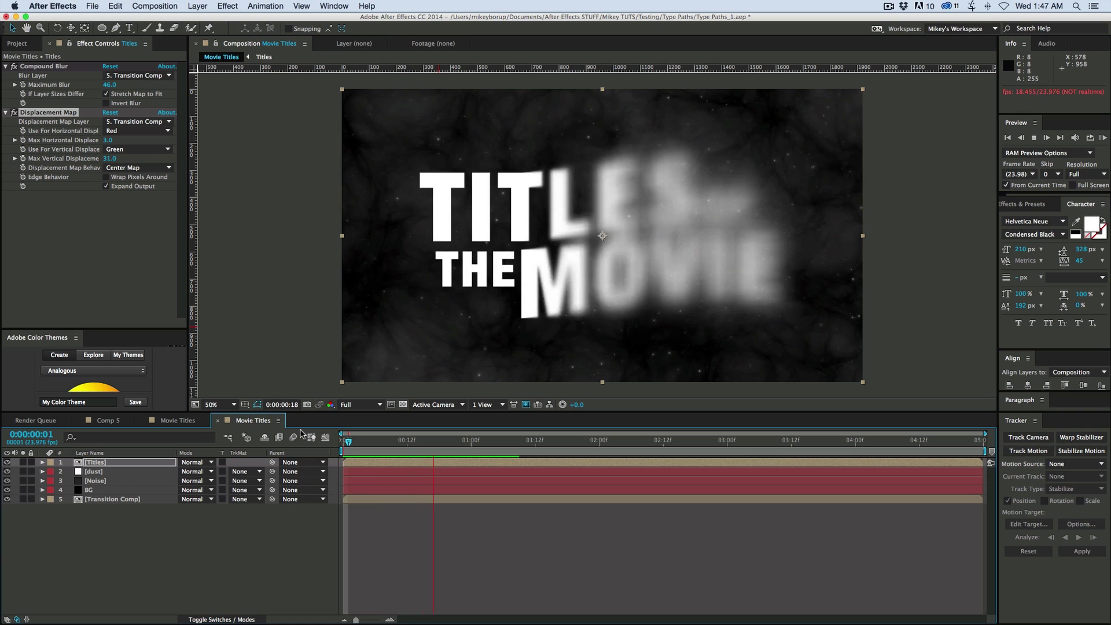
{"action": "left_click_drag", "start_coordinate": [467, 441], "coordinate": [349, 441]}
{"action": "key", "text": "space"}
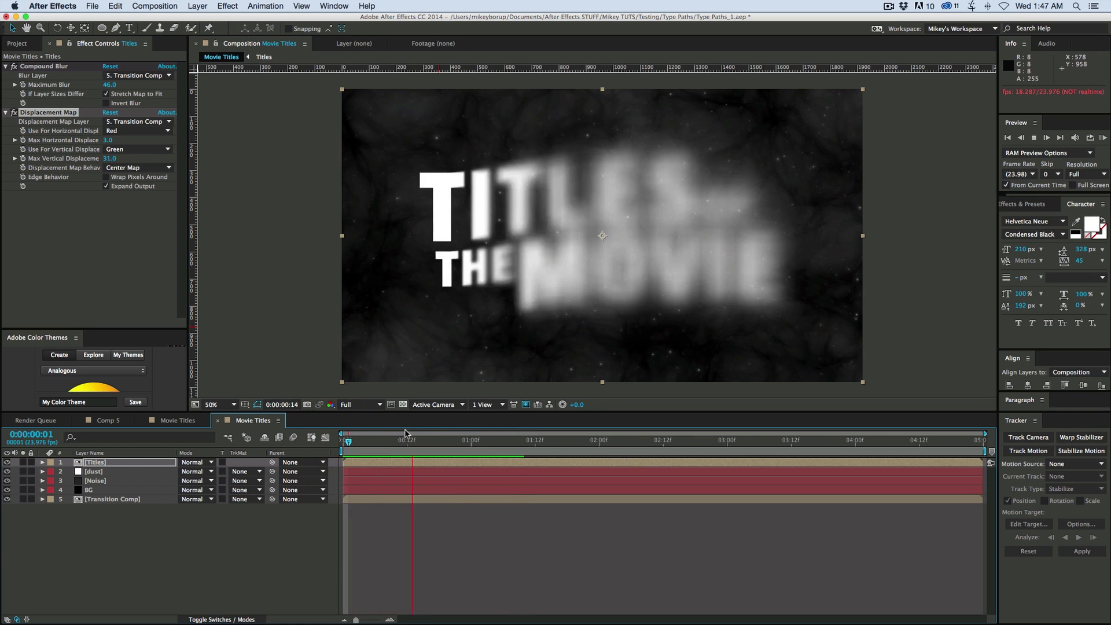
{"action": "left_click", "coordinate": [444, 442]}
{"action": "left_click_drag", "start_coordinate": [445, 443], "coordinate": [307, 443]}
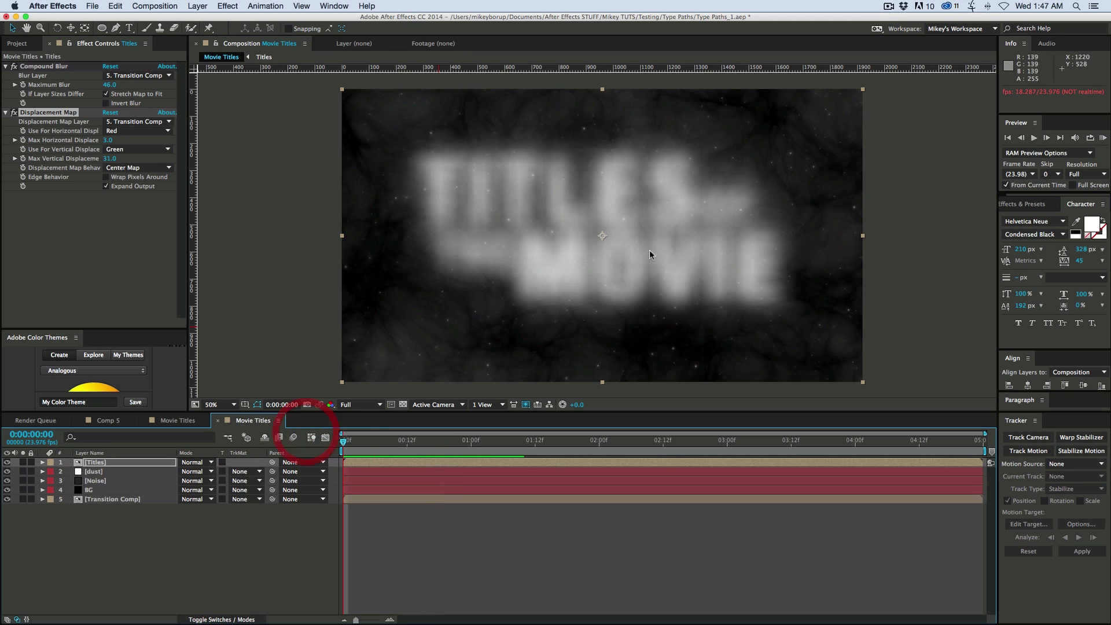
Go to 0:00:00:13 and move Transition Comp to the top of the layer stack, directly above Titles
{"action": "left_click", "coordinate": [363, 465]}
{"action": "left_click", "coordinate": [412, 442]}
{"action": "left_click", "coordinate": [119, 501]}
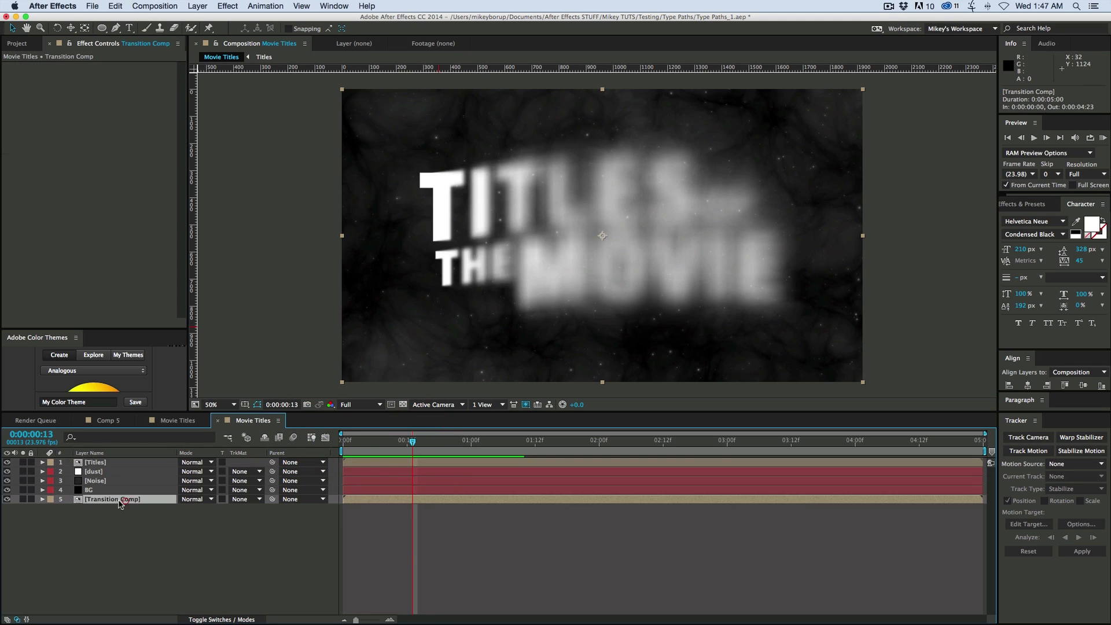
{"action": "left_click_drag", "start_coordinate": [120, 501], "coordinate": [118, 463]}
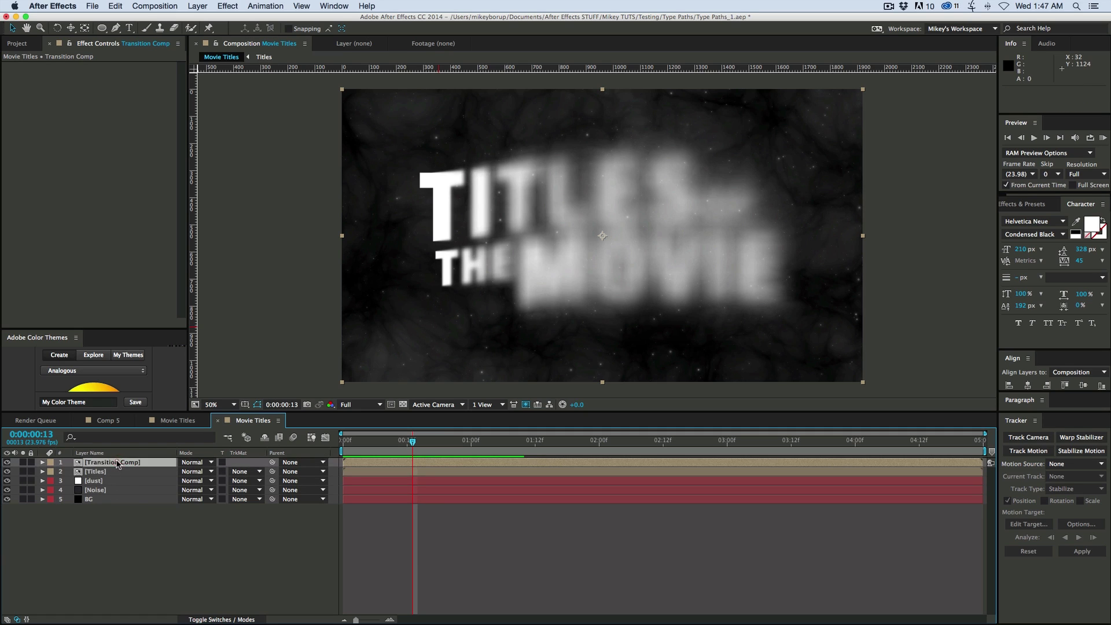
Try Transition Comp as a Luma Matte for the Titles layer, and switch the track matte to Luma Inverted Matte
{"action": "left_click", "coordinate": [99, 471]}
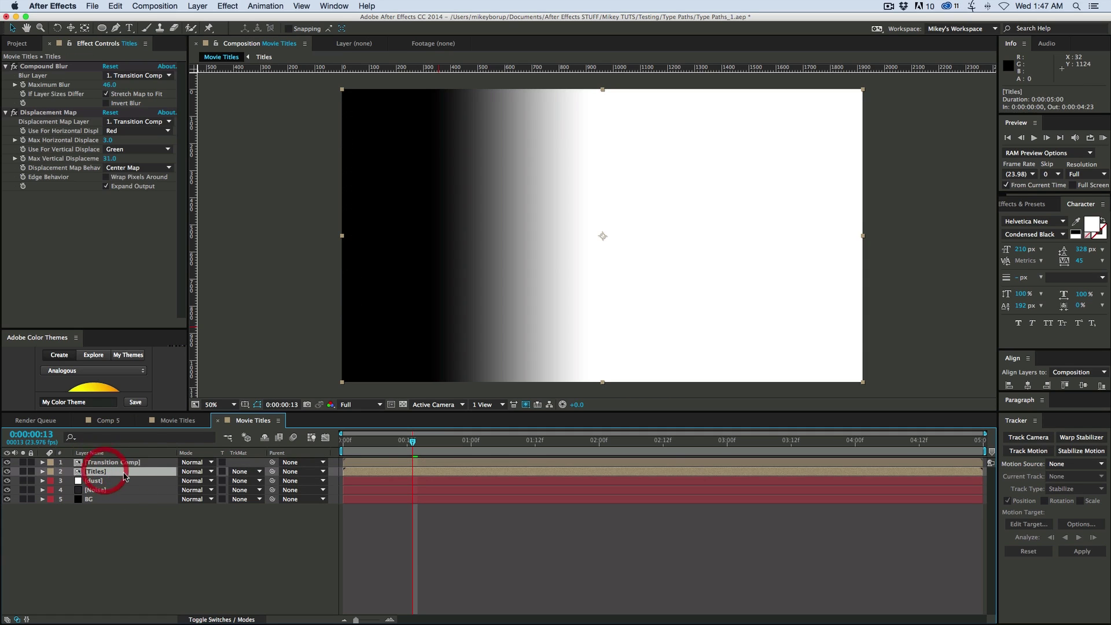
{"action": "left_click", "coordinate": [245, 472]}
{"action": "left_click", "coordinate": [265, 520]}
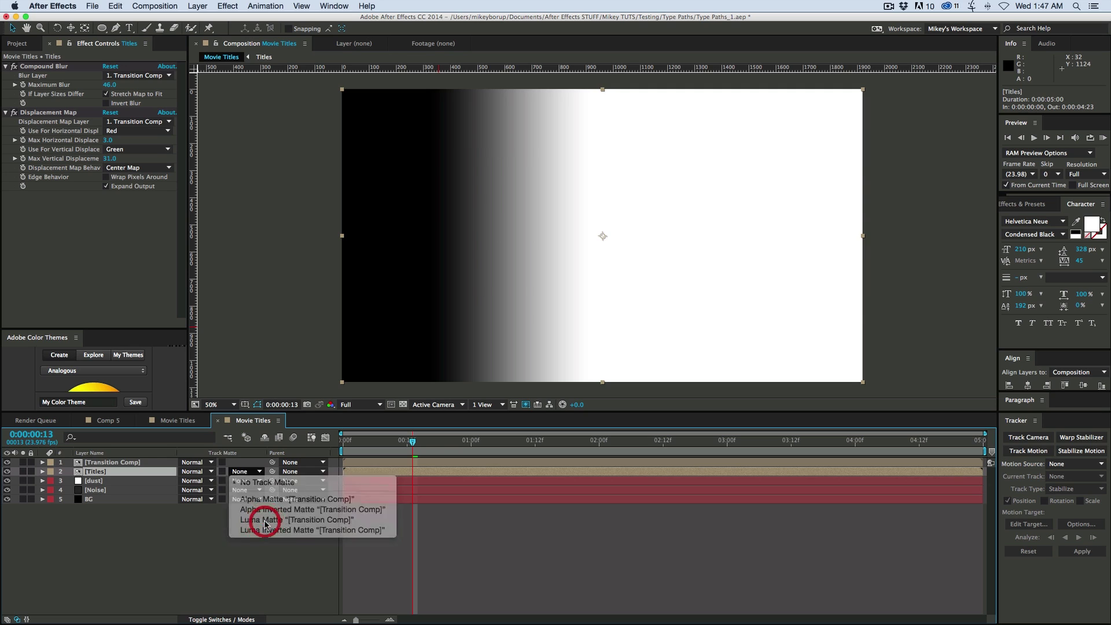
{"action": "key", "text": "space"}
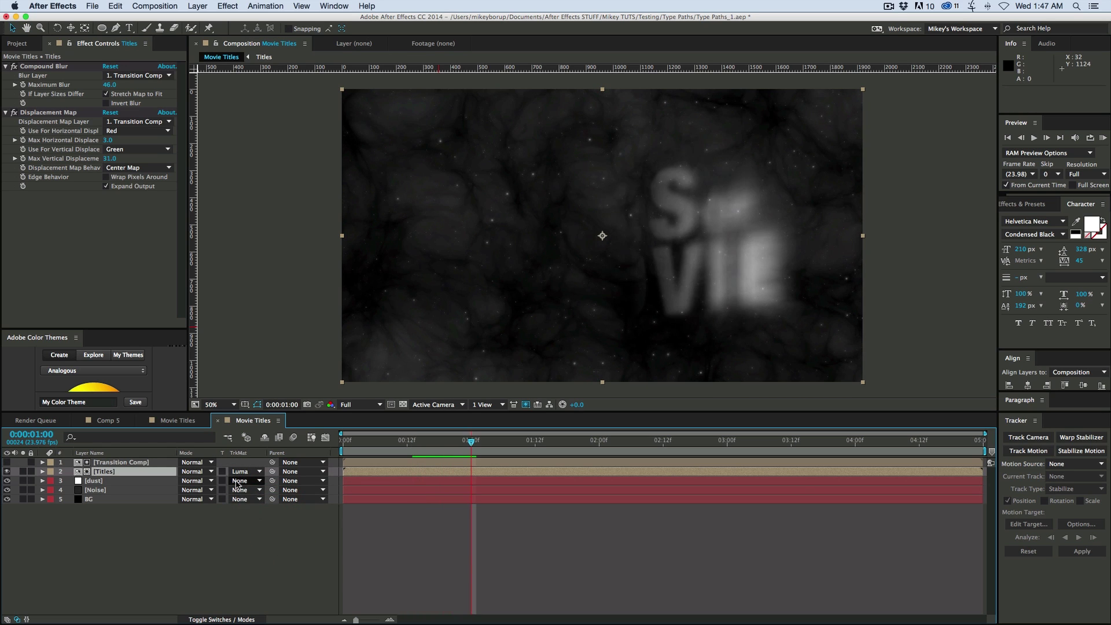
{"action": "left_click", "coordinate": [246, 472]}
{"action": "left_click", "coordinate": [261, 531]}
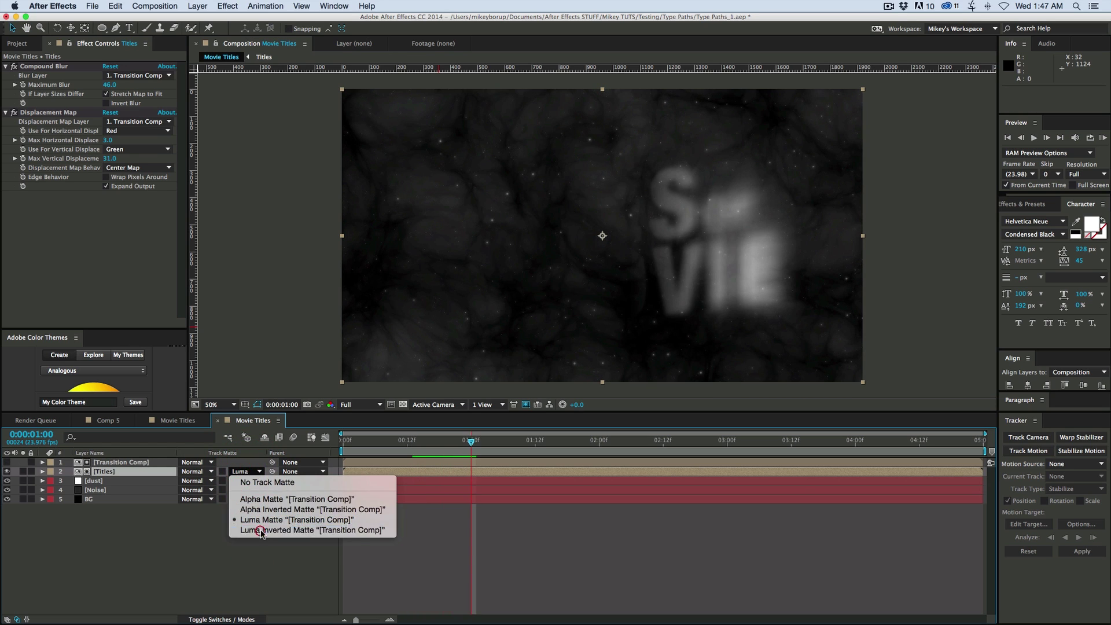
Preview the matted title reveal from the first frame and replay it
{"action": "left_click_drag", "start_coordinate": [393, 443], "coordinate": [312, 437]}
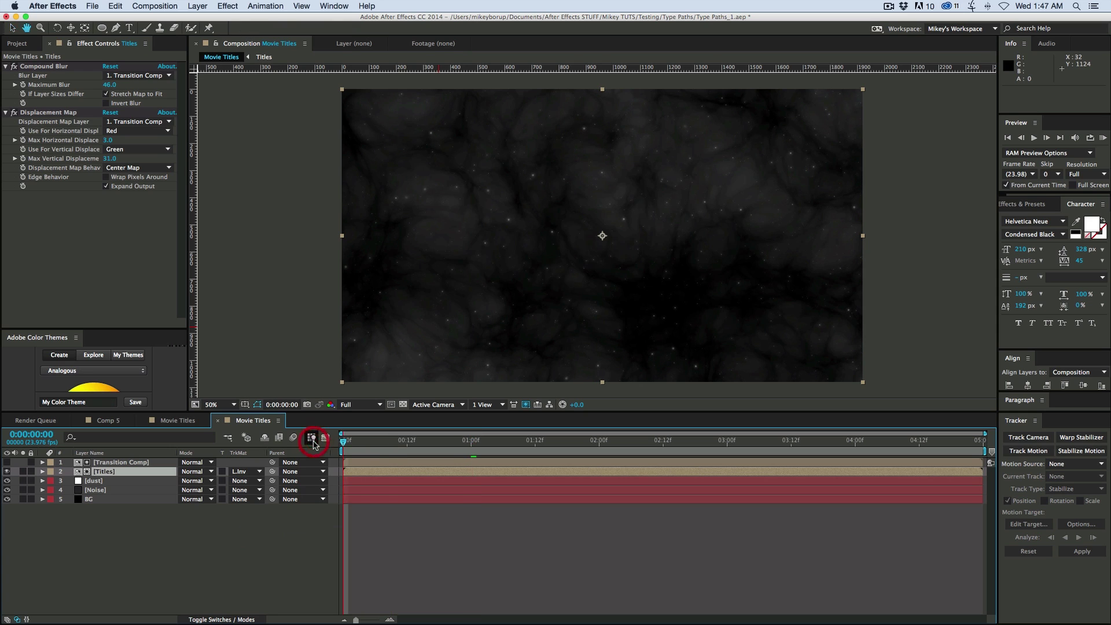
{"action": "key", "text": "space"}
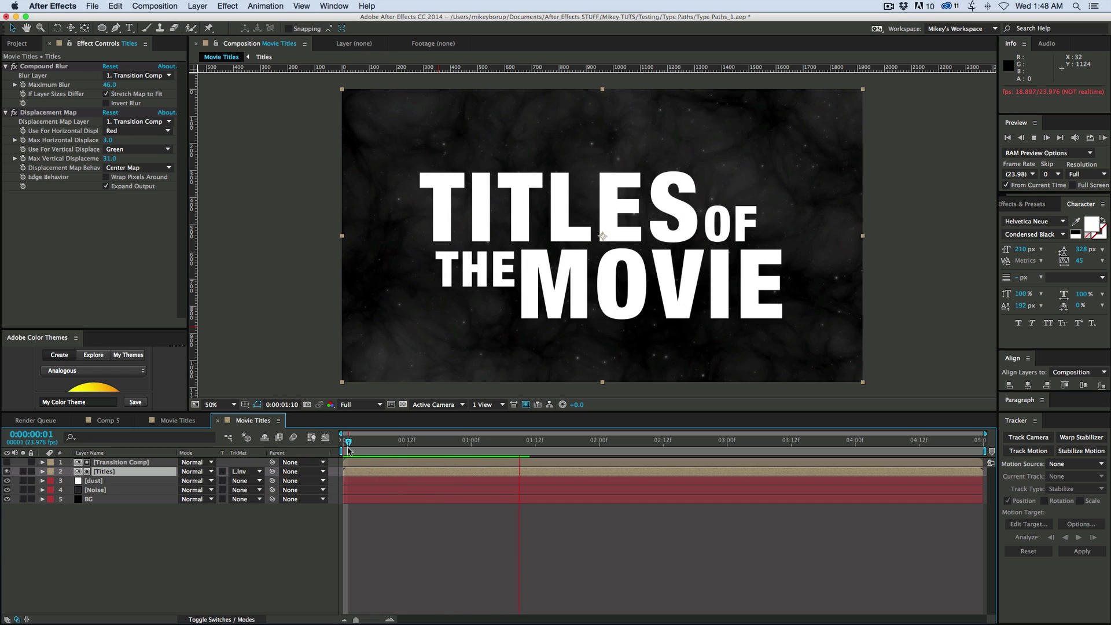
{"action": "left_click", "coordinate": [278, 439]}
{"action": "key", "text": "space"}
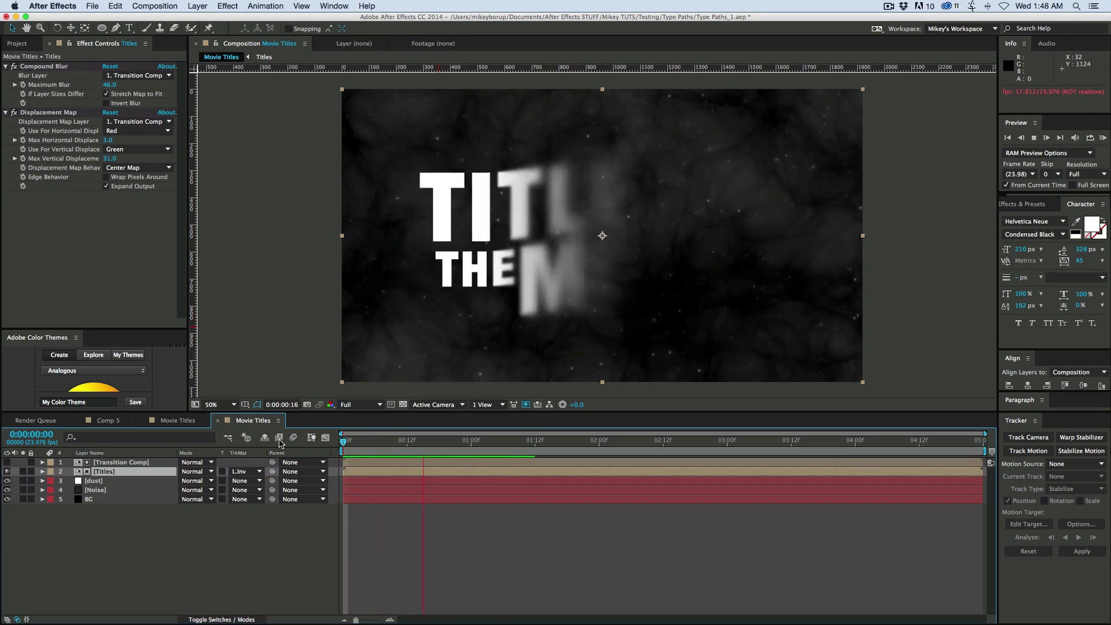
{"action": "left_click_drag", "start_coordinate": [378, 445], "coordinate": [293, 449]}
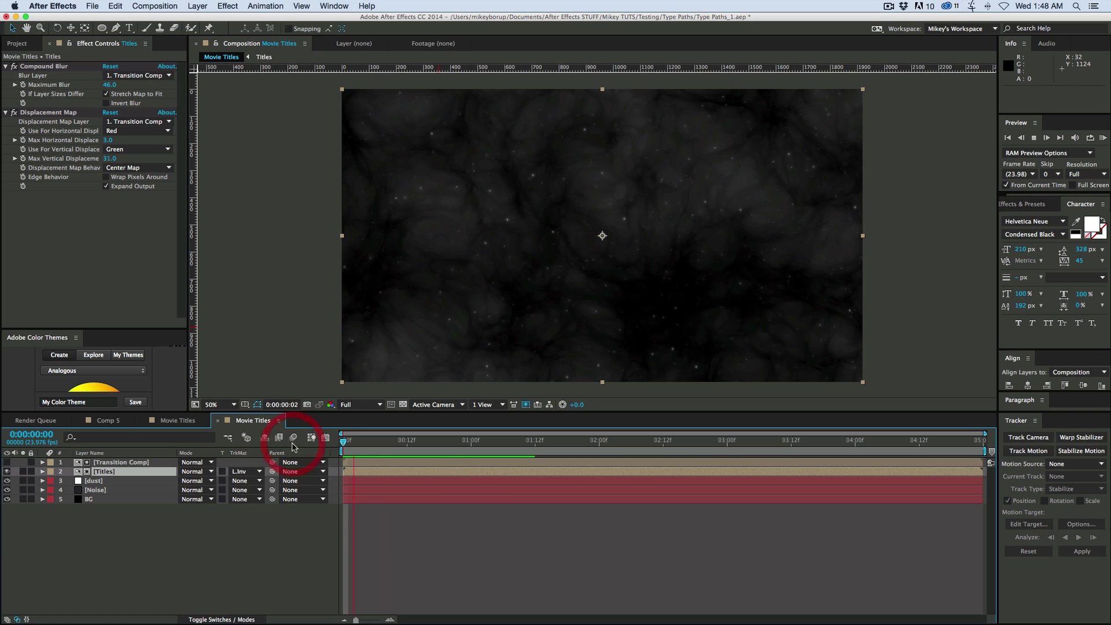
{"action": "key", "text": "space"}
Increase the Titles layer's Compound Blur maximum blur to 81 and preview the reveal from the start
{"action": "left_click", "coordinate": [130, 463]}
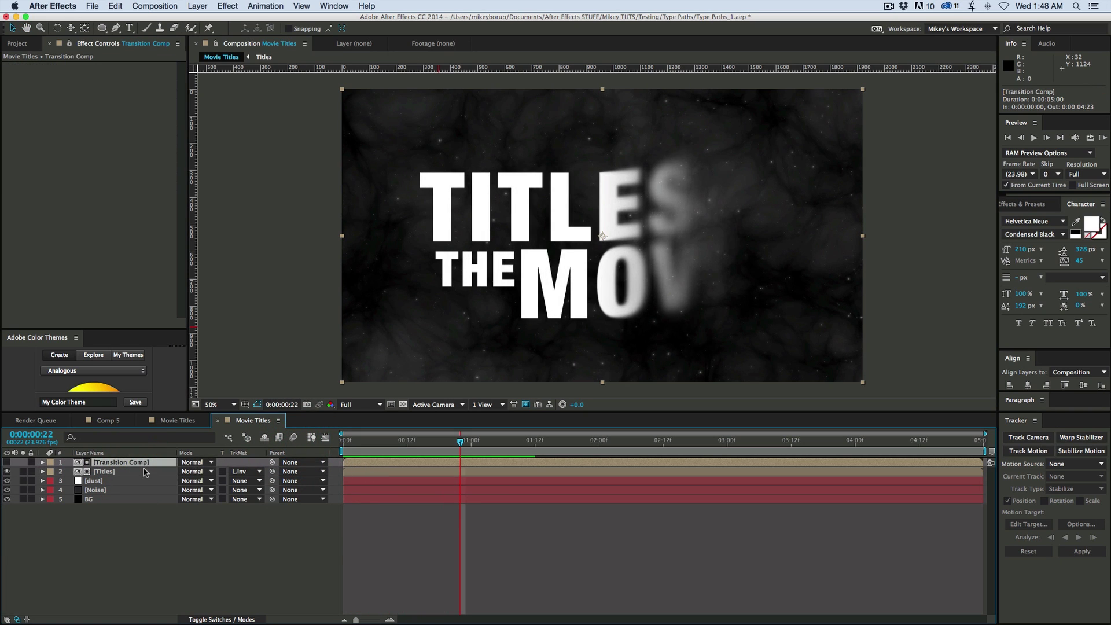
{"action": "left_click", "coordinate": [124, 473]}
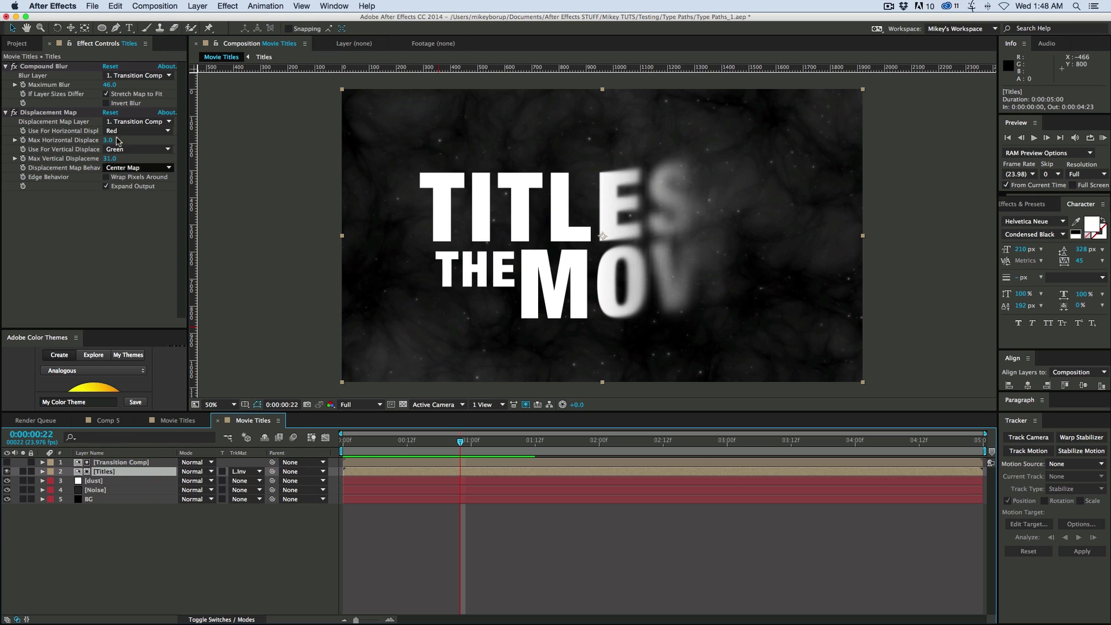
{"action": "left_click_drag", "start_coordinate": [109, 85], "coordinate": [132, 93]}
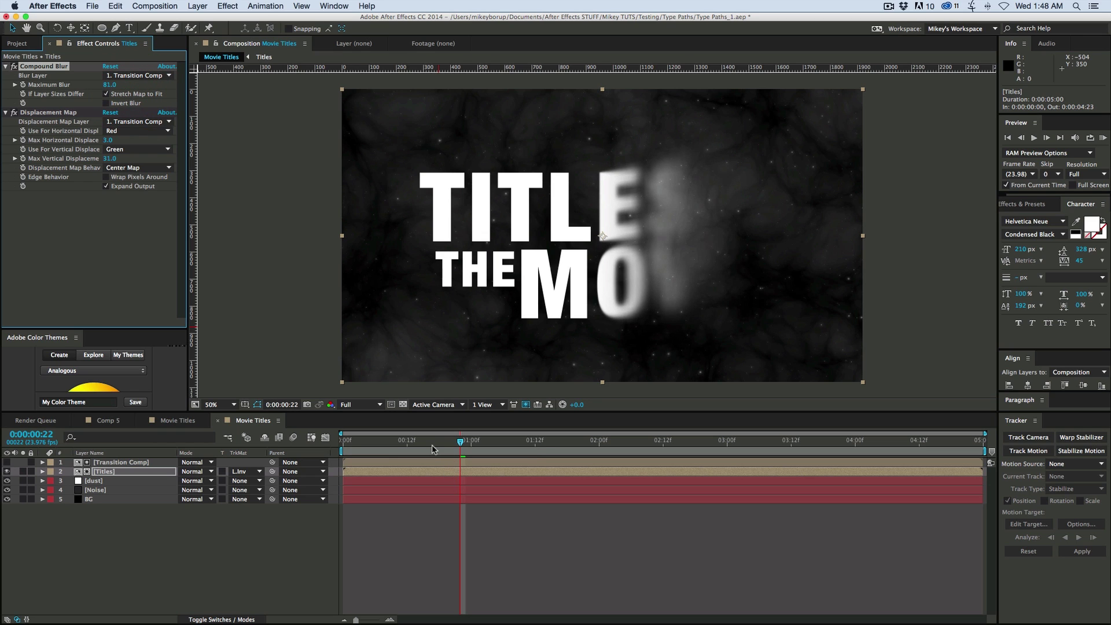
{"action": "left_click", "coordinate": [349, 440]}
{"action": "key", "text": "space"}
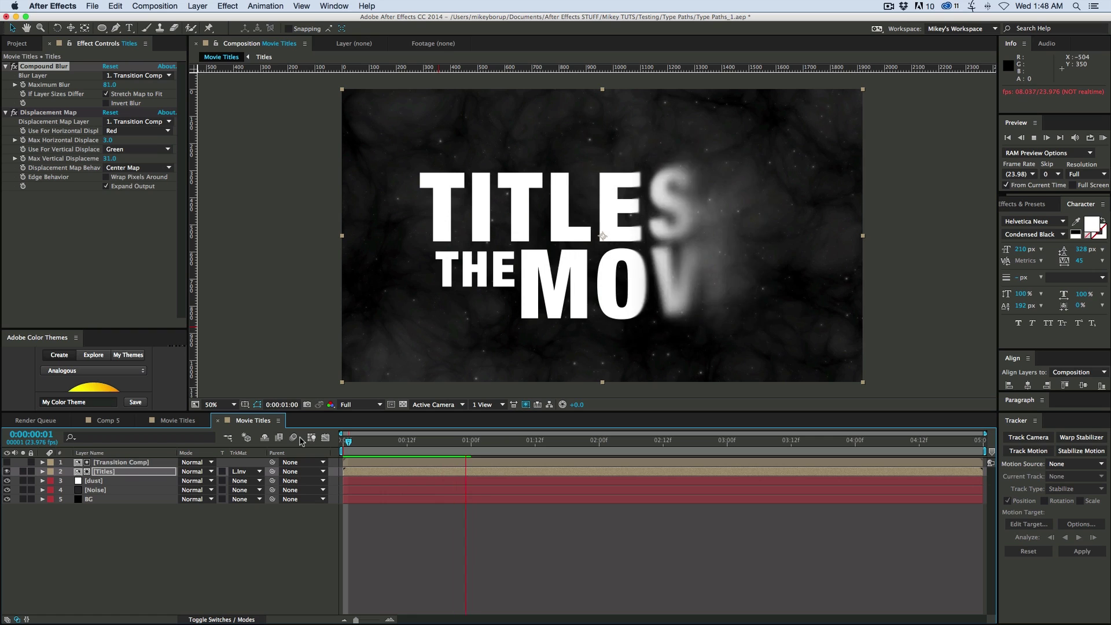
{"action": "key", "text": "space"}
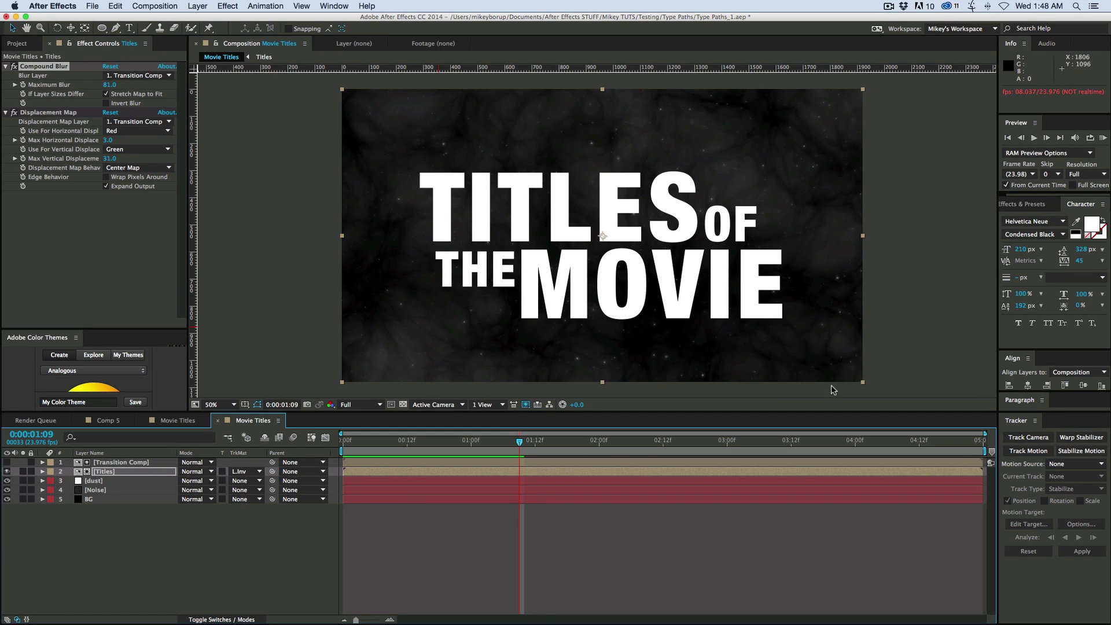
Create a black 1920 x 1080 solid layer named Flare above the other layers
{"action": "left_click_drag", "start_coordinate": [996, 339], "coordinate": [974, 339]}
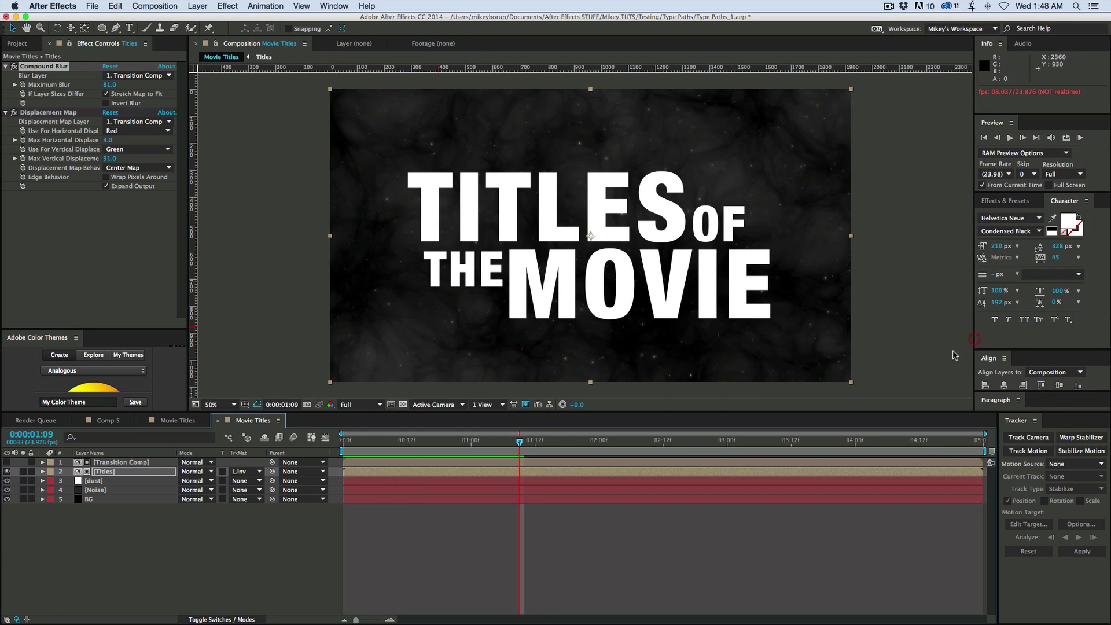
{"action": "left_click", "coordinate": [477, 538]}
{"action": "left_click", "coordinate": [197, 6]}
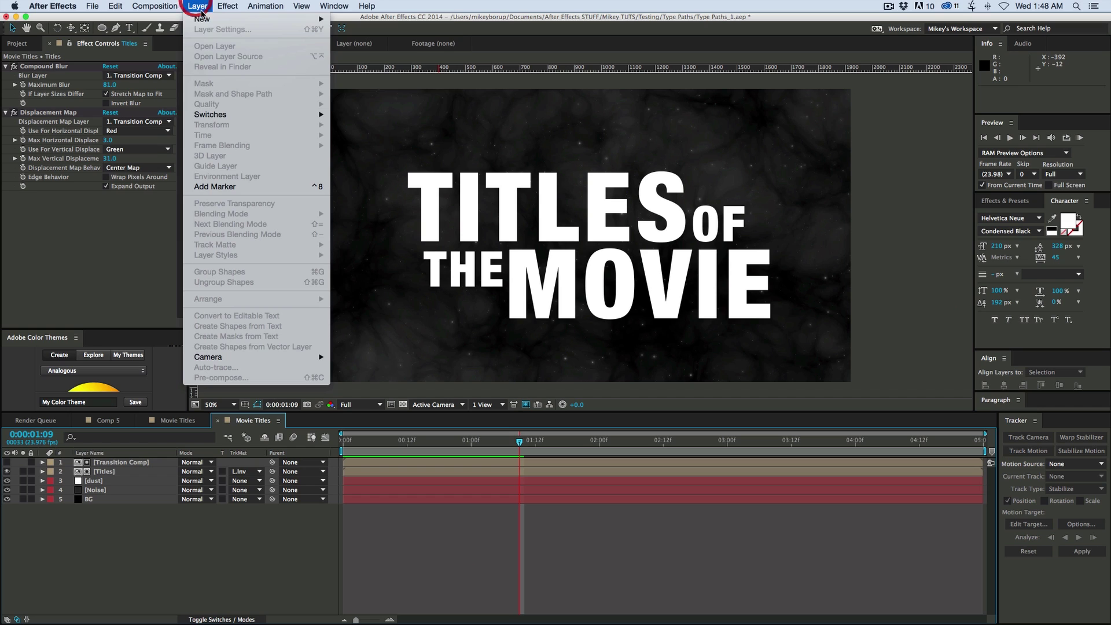
{"action": "mouse_move", "coordinate": [202, 20]}
{"action": "left_click", "coordinate": [354, 32]}
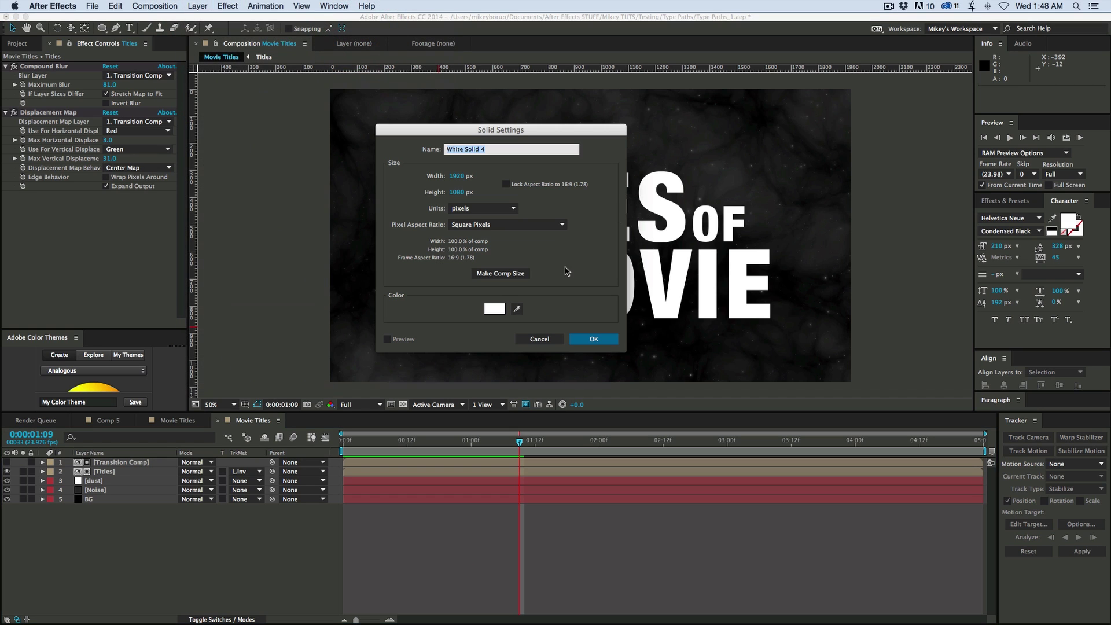
{"action": "left_click", "coordinate": [496, 309]}
{"action": "left_click_drag", "start_coordinate": [496, 354], "coordinate": [422, 377]}
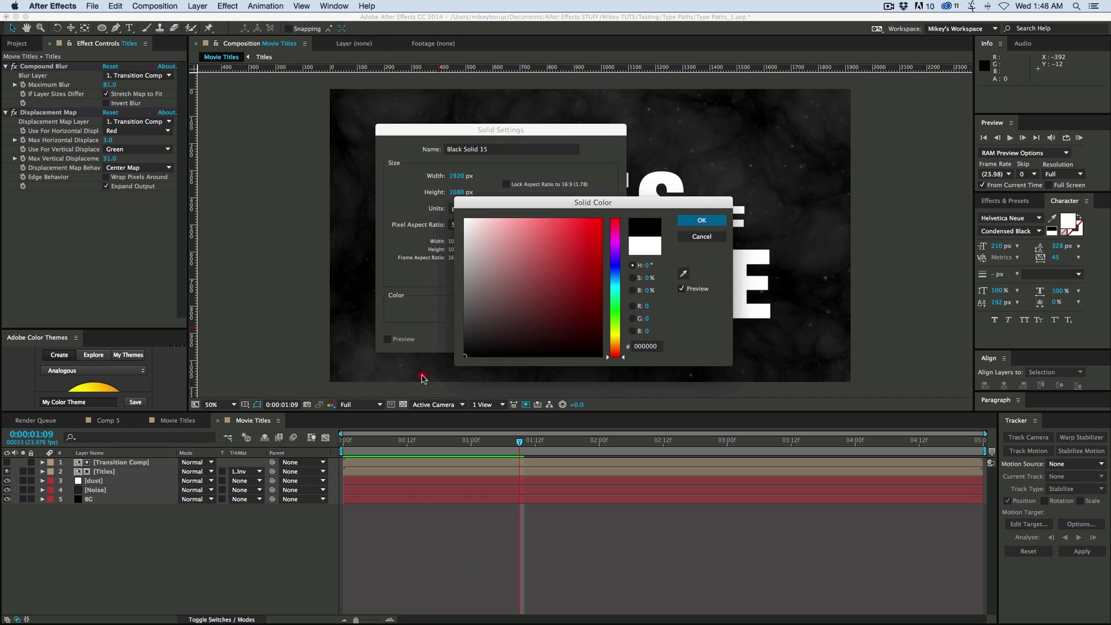
{"action": "left_click", "coordinate": [713, 221]}
{"action": "left_click", "coordinate": [472, 148]}
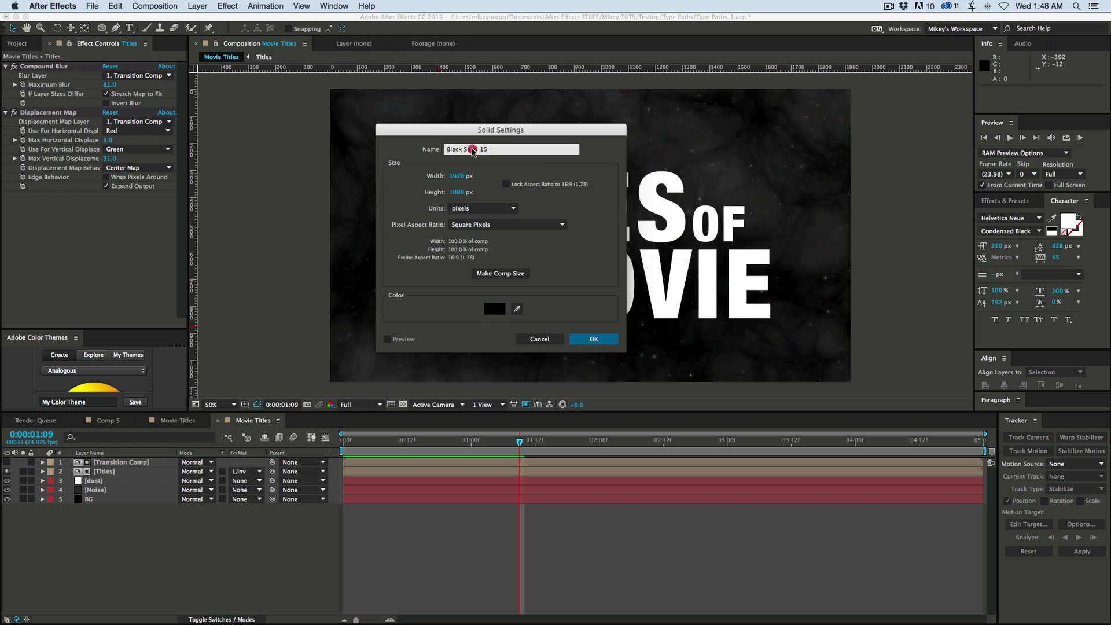
{"action": "type", "text": "Flare"}
{"action": "left_click", "coordinate": [591, 339]}
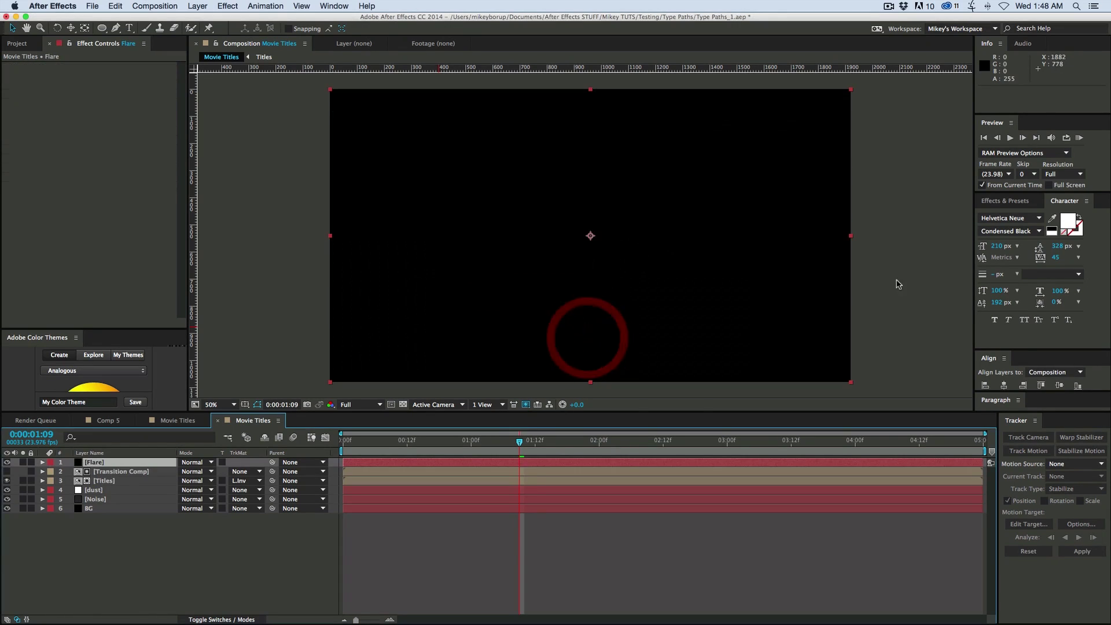
Find the Flare Plus preset in the effects library and apply it to the Flare layer
{"action": "left_click", "coordinate": [1010, 206]}
{"action": "left_click", "coordinate": [1016, 215]}
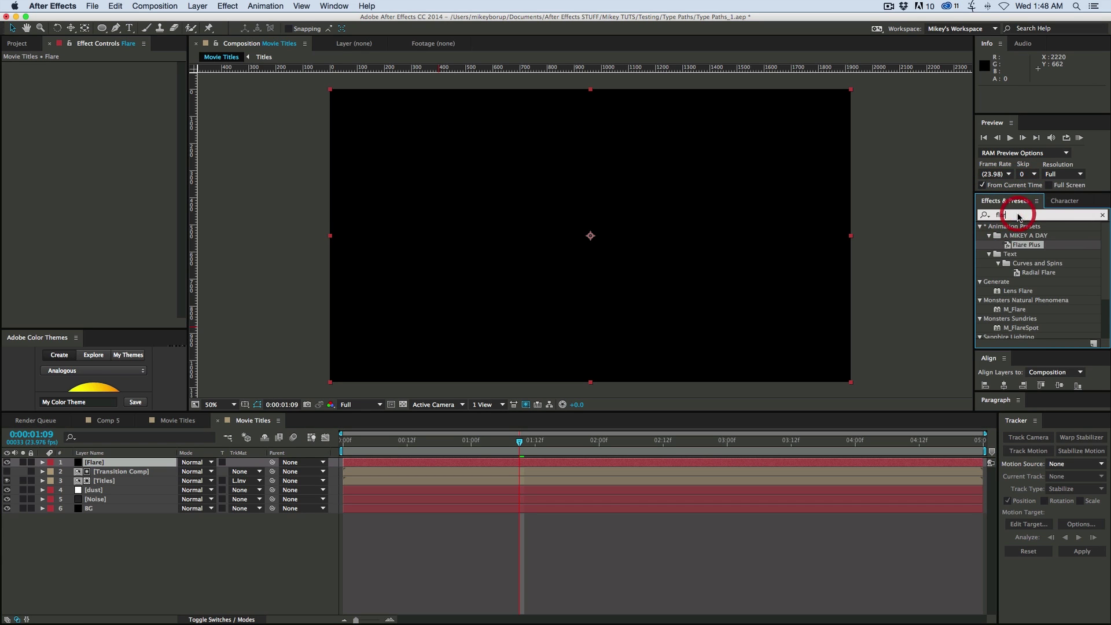
{"action": "type", "text": "flar"}
{"action": "left_click_drag", "start_coordinate": [1026, 245], "coordinate": [659, 216]}
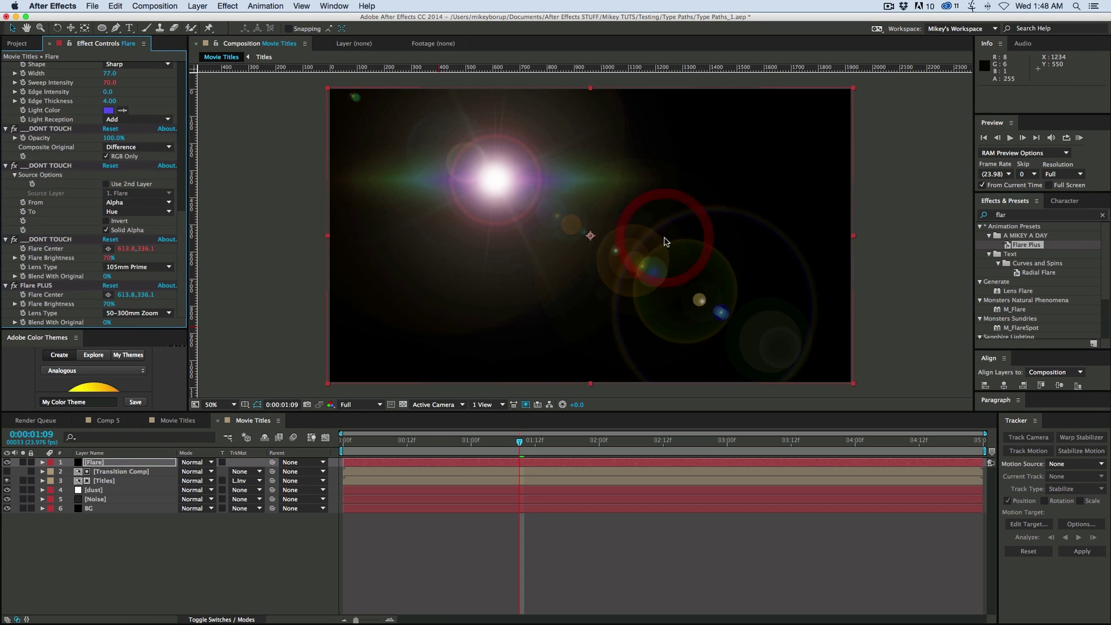
Reposition the Flare PLUS flare center to the right end of the title, at about 1603.6, 542.0
{"action": "left_click", "coordinate": [107, 140]}
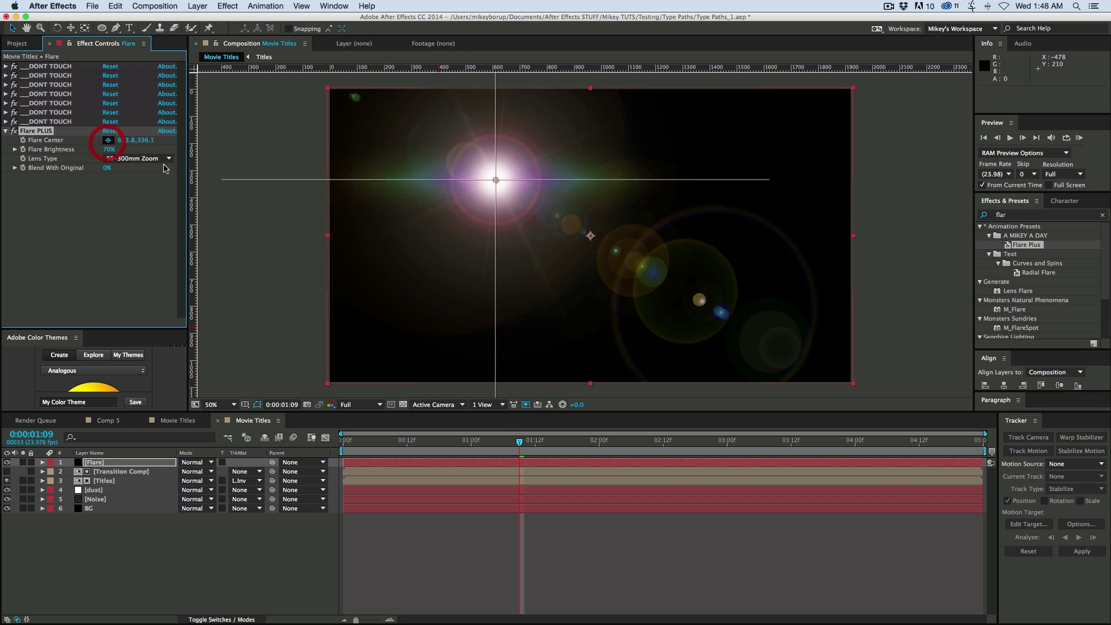
{"action": "left_click", "coordinate": [610, 207]}
{"action": "left_click_drag", "start_coordinate": [610, 207], "coordinate": [767, 236]}
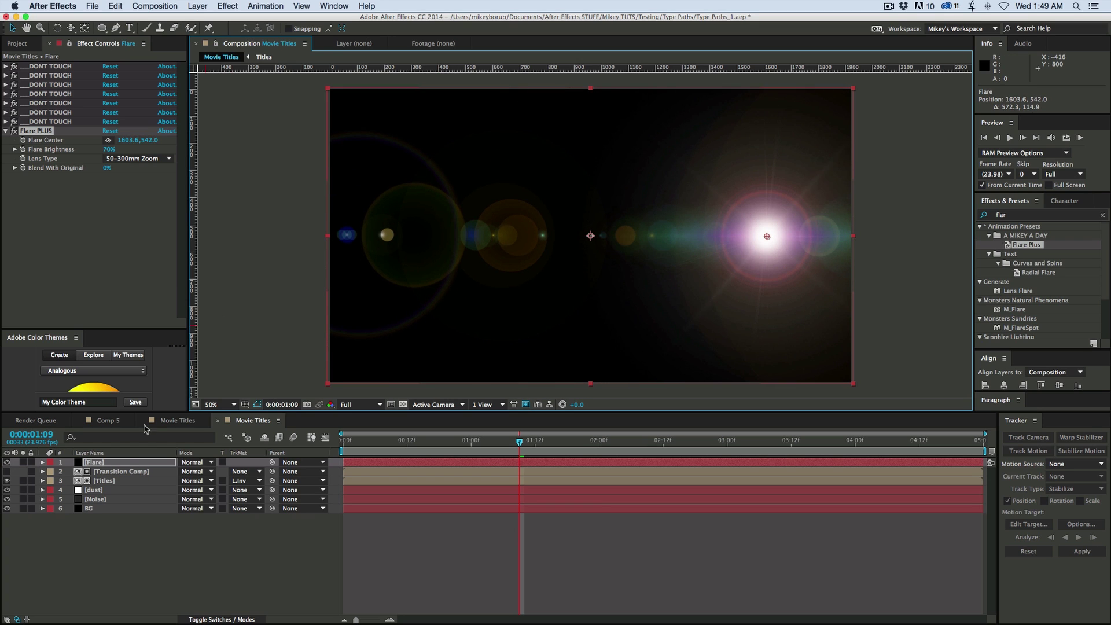
Set the Flare layer's blending mode to Screen and move it directly below the Titles layer
{"action": "left_click", "coordinate": [124, 463]}
{"action": "left_click", "coordinate": [196, 462]}
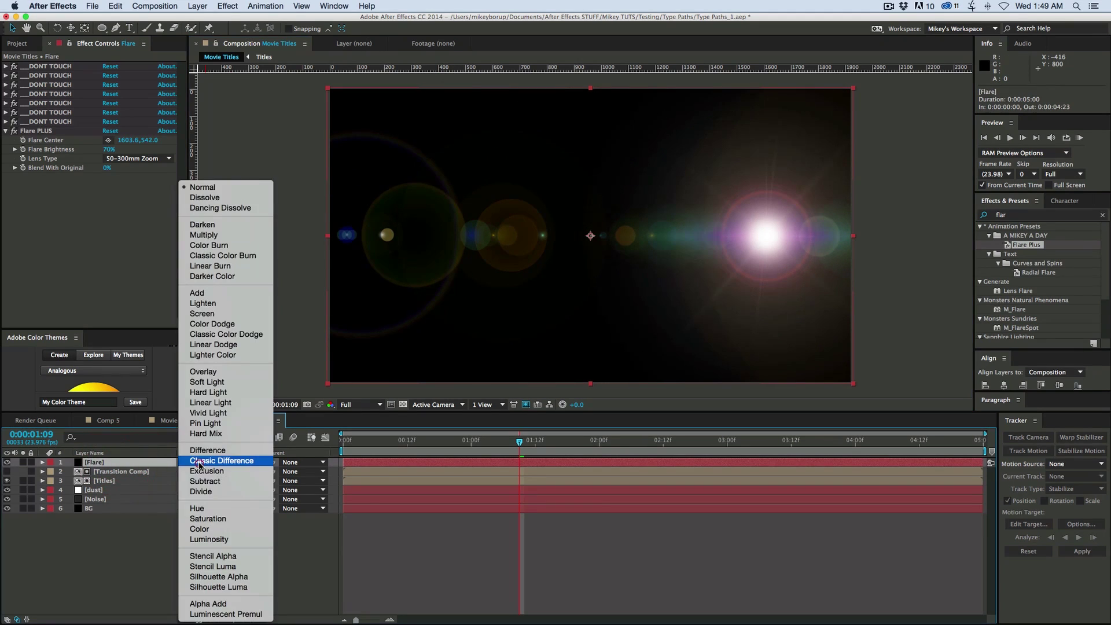
{"action": "left_click", "coordinate": [123, 521]}
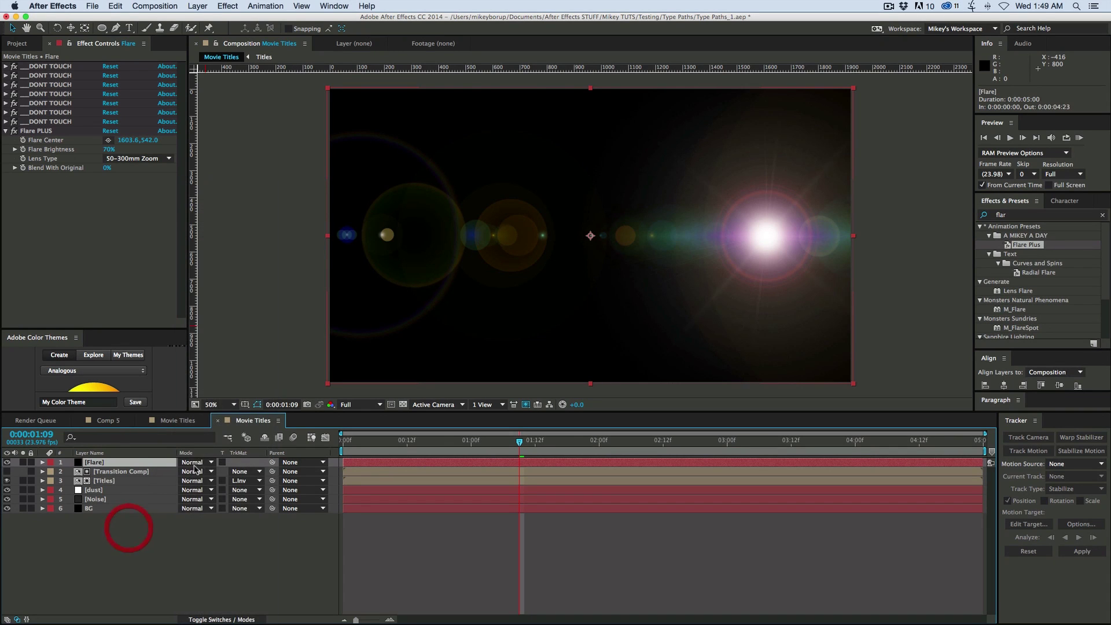
{"action": "left_click", "coordinate": [196, 463]}
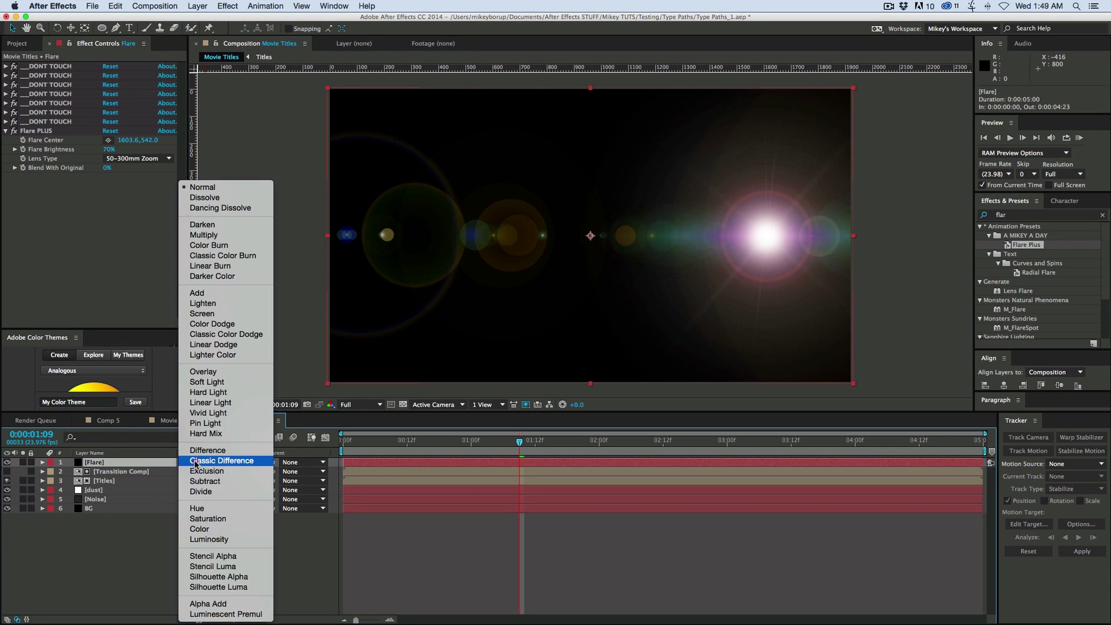
{"action": "left_click", "coordinate": [229, 312]}
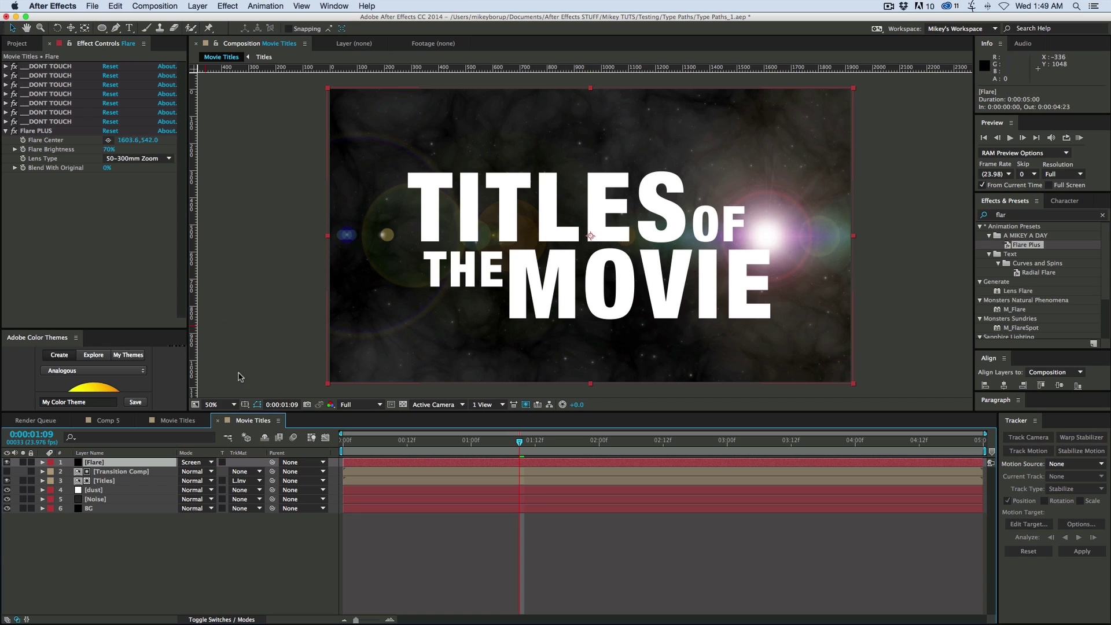
{"action": "left_click_drag", "start_coordinate": [104, 462], "coordinate": [102, 484]}
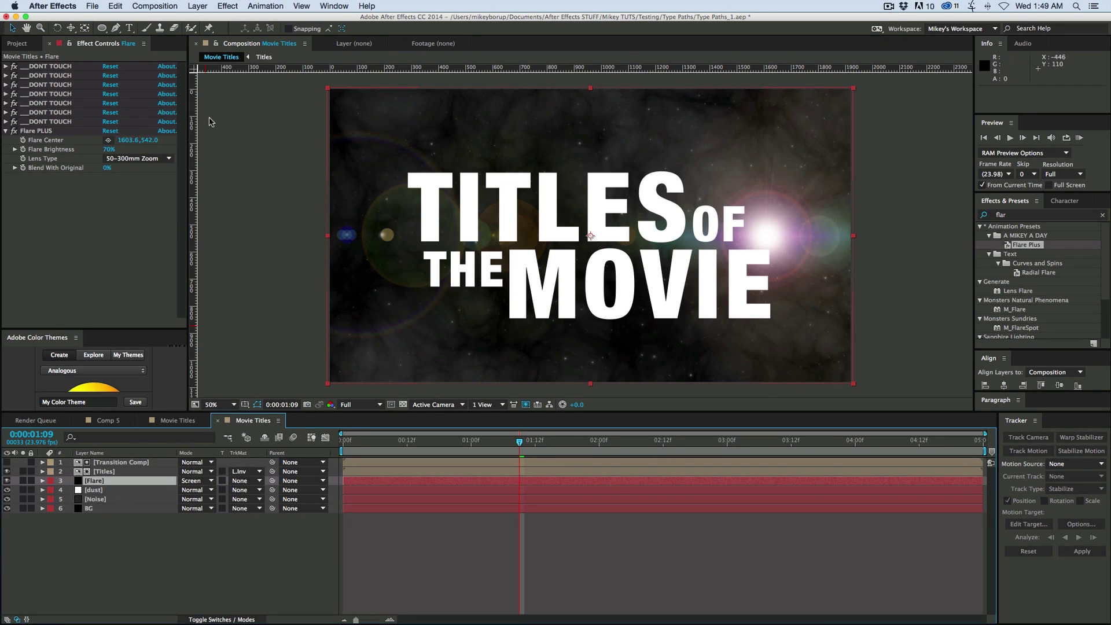
Add a Box Blur effect to the Flare layer and set its blur dimensions to Horizontal
{"action": "left_click", "coordinate": [228, 6]}
{"action": "mouse_move", "coordinate": [264, 79]}
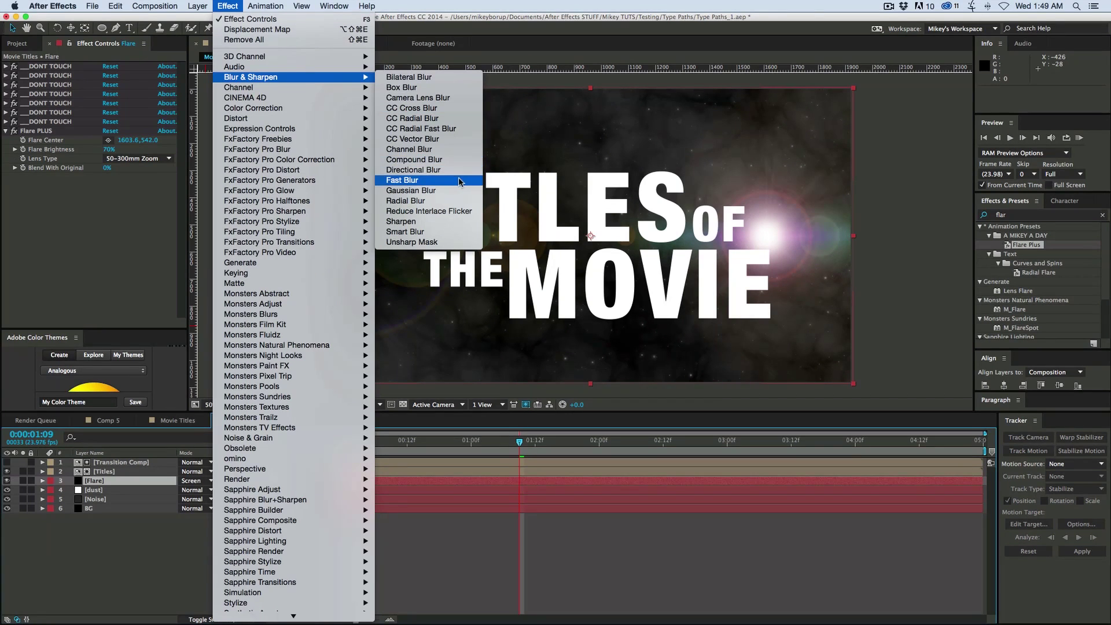
{"action": "left_click", "coordinate": [449, 93]}
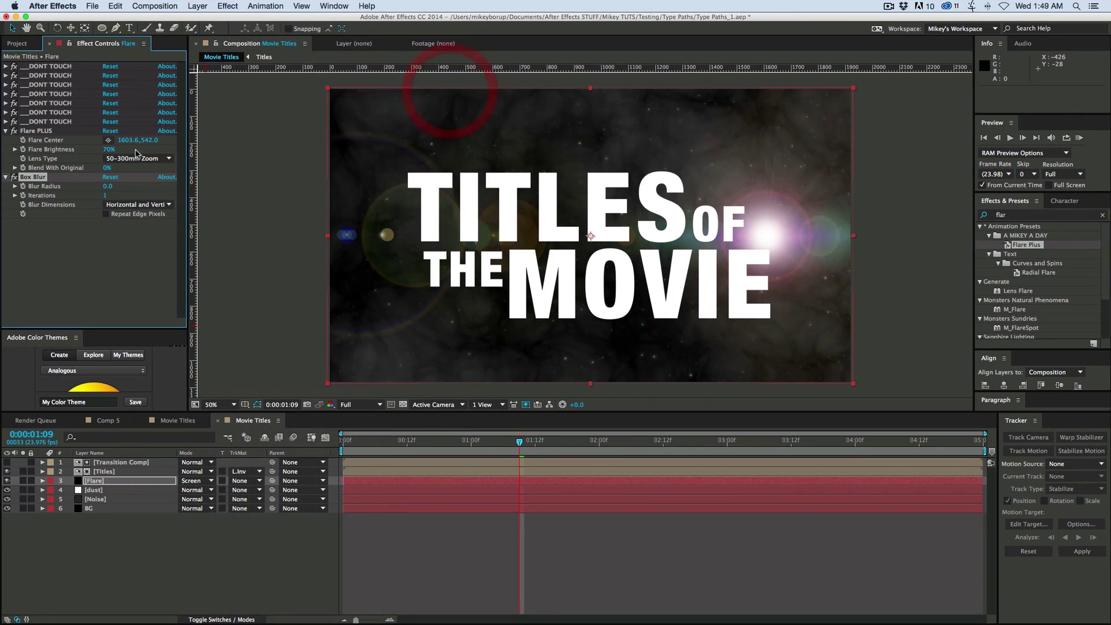
{"action": "left_click", "coordinate": [138, 205]}
{"action": "left_click", "coordinate": [135, 226]}
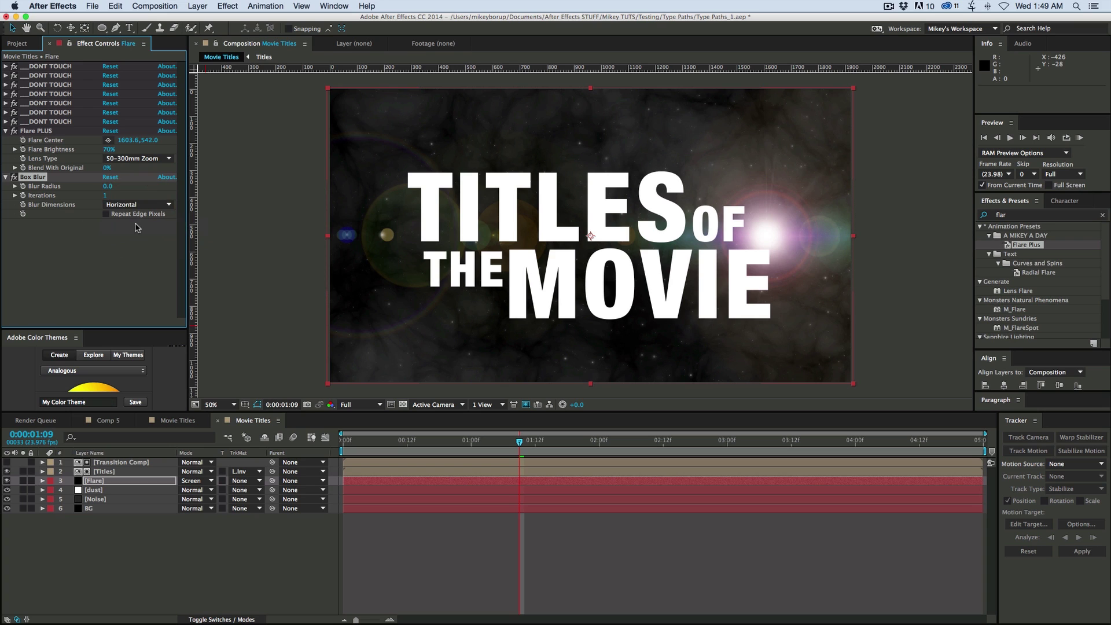
Move the flare center to the title's left end at about 322.4, 486.5 and set the Box Blur radius to 125
{"action": "mouse_move", "coordinate": [109, 186]}
{"action": "left_mouse_down"}
{"action": "mouse_move", "coordinate": [354, 221]}
{"action": "mouse_move", "coordinate": [323, 226]}
{"action": "left_mouse_up"}
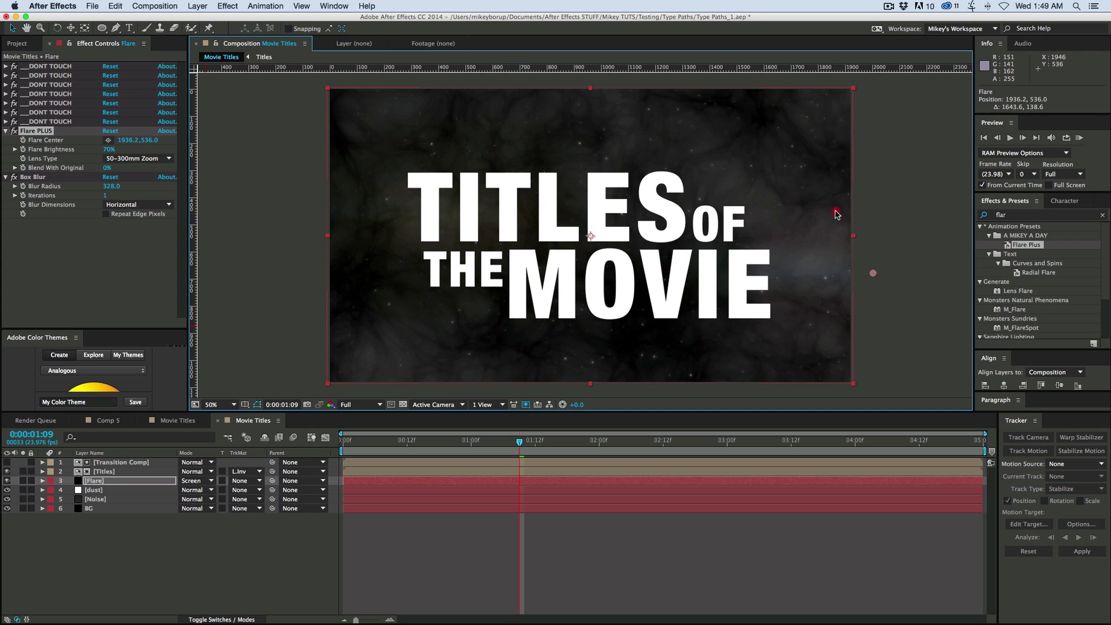
{"action": "left_click_drag", "start_coordinate": [835, 216], "coordinate": [416, 221]}
{"action": "left_click_drag", "start_coordinate": [110, 186], "coordinate": [3, 189]}
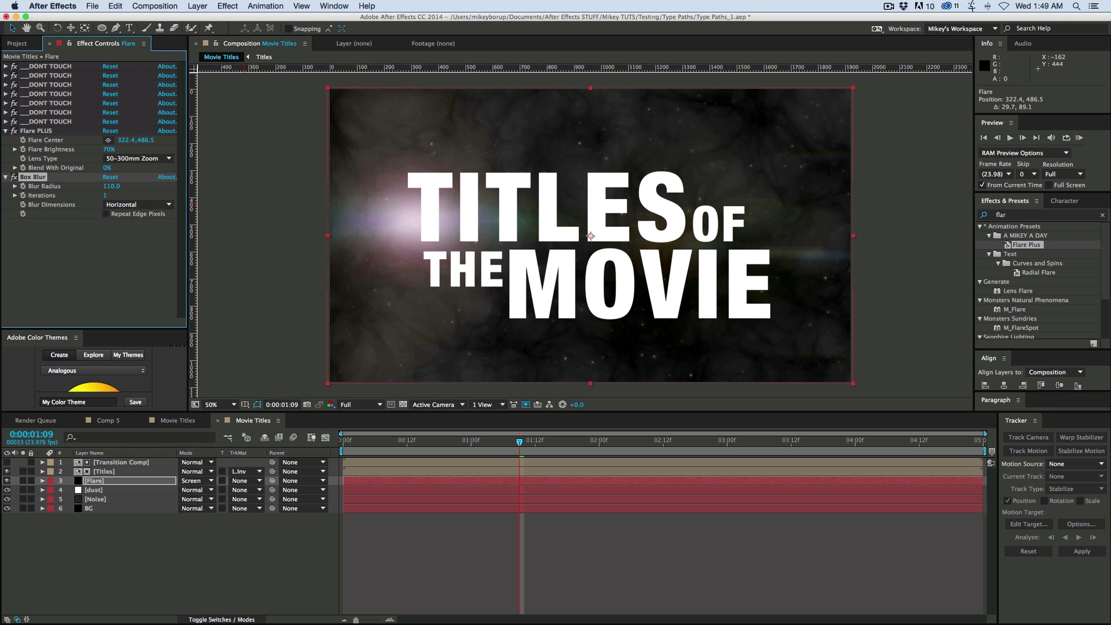
Add the CC Light Sweep effect to the Flare layer and set its direction to 90°
{"action": "left_click", "coordinate": [225, 6]}
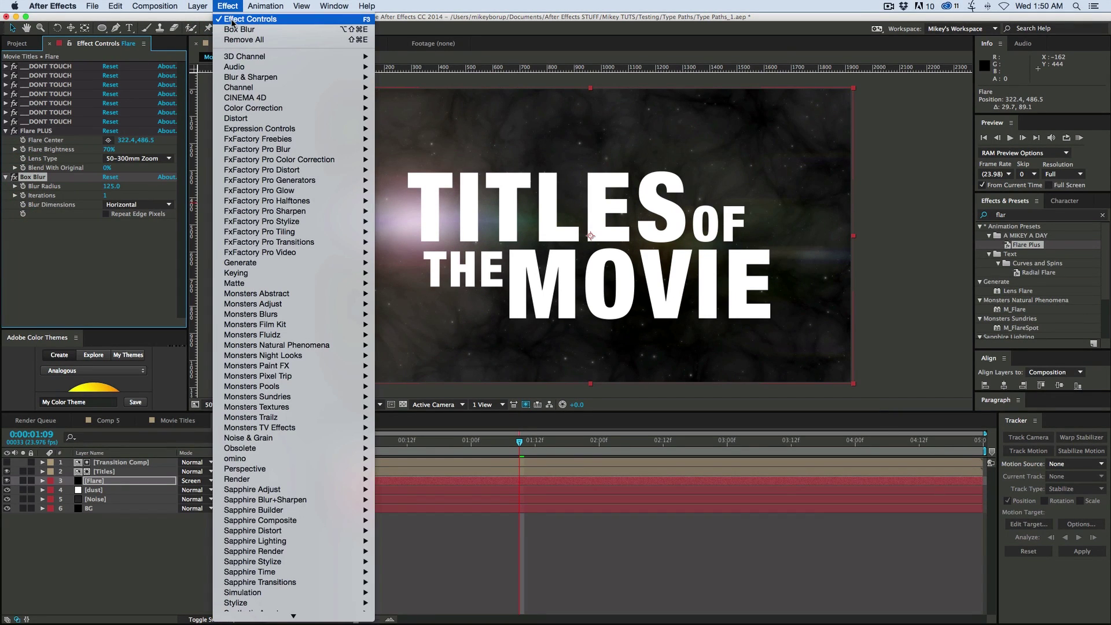
{"action": "mouse_move", "coordinate": [326, 263]}
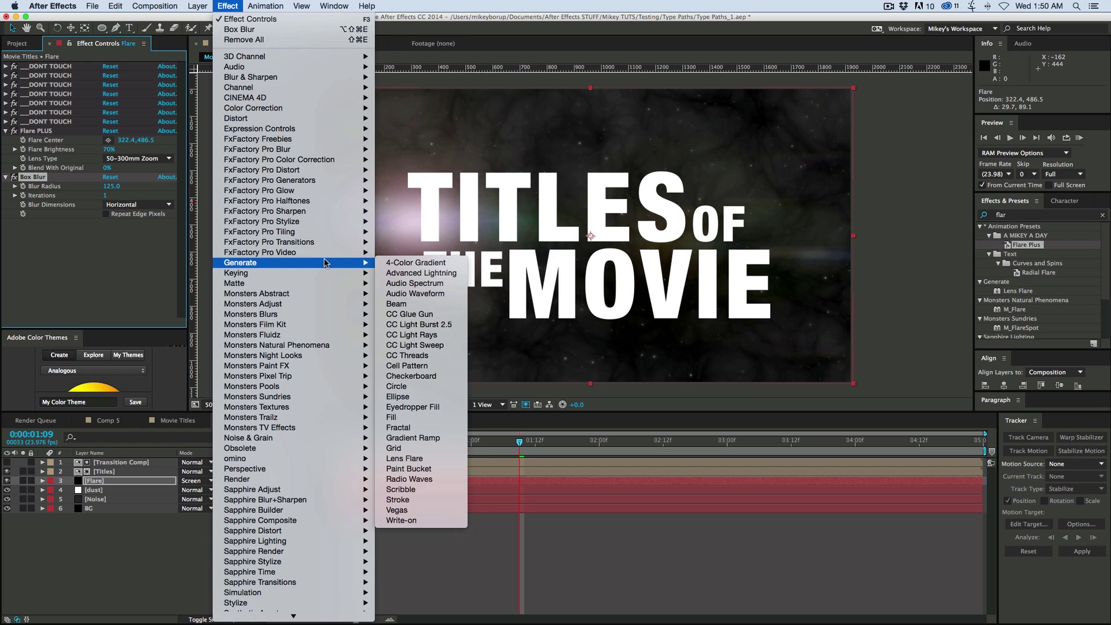
{"action": "left_click", "coordinate": [435, 346]}
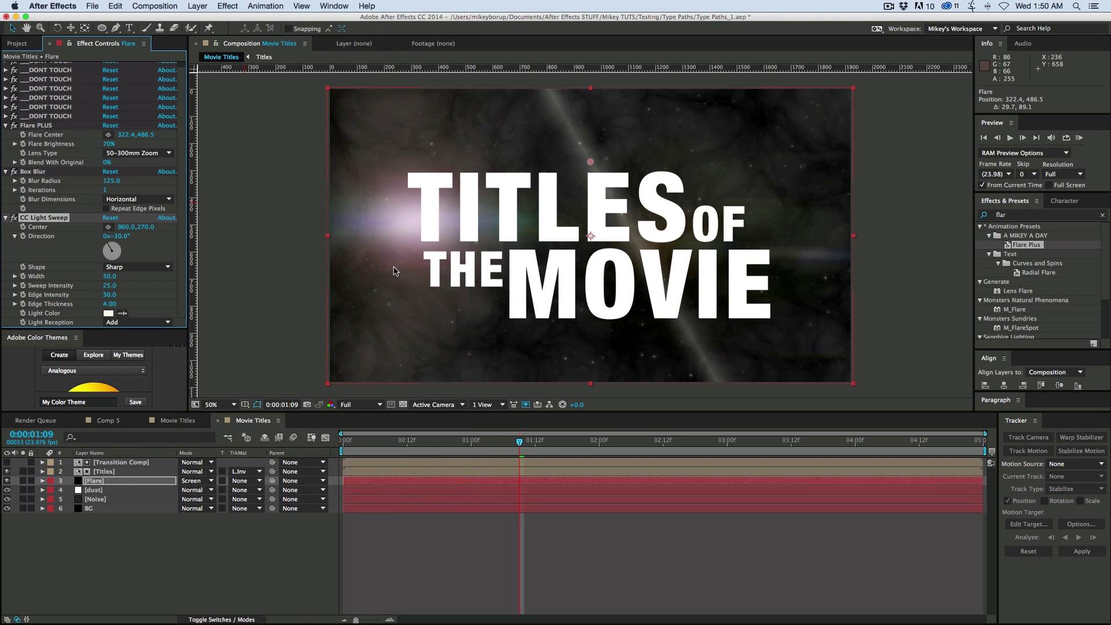
{"action": "type", "text": "0"}
{"action": "key", "text": "Return"}
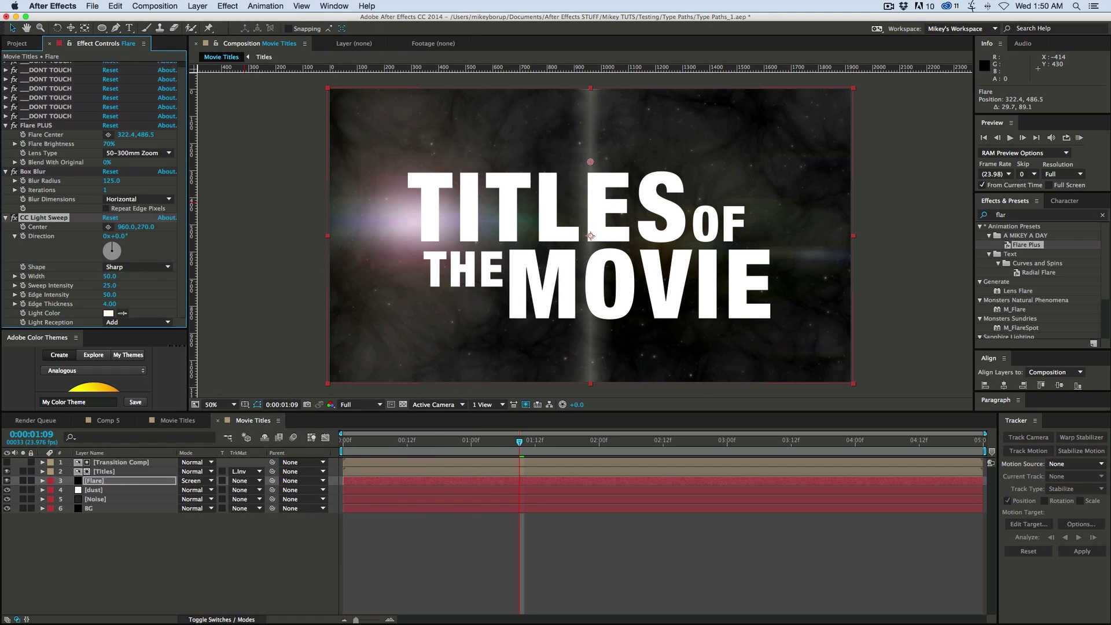
{"action": "left_click", "coordinate": [121, 237]}
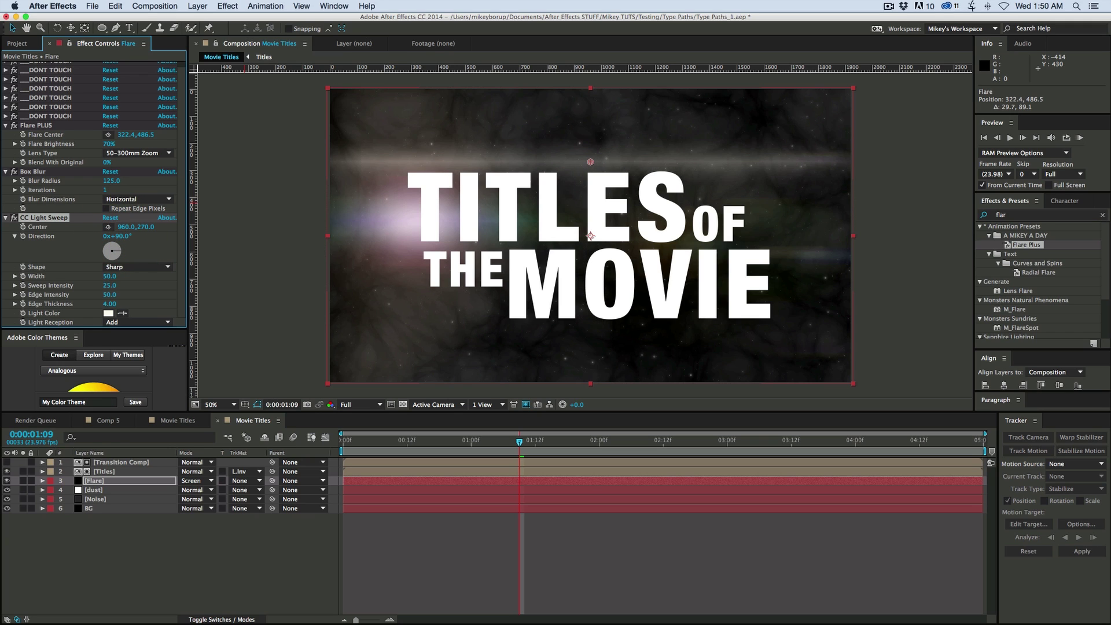
Link the CC Light Sweep center to the Flare PLUS Flare Center with an expression
{"action": "left_click_drag", "start_coordinate": [591, 162], "coordinate": [407, 228]}
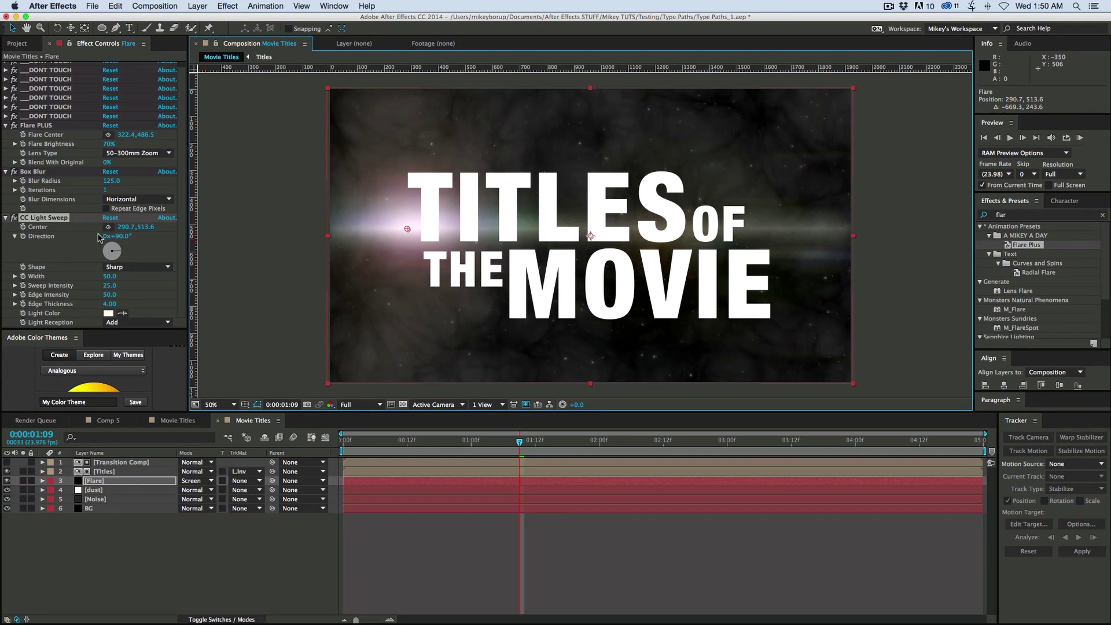
{"action": "left_click", "coordinate": [24, 227], "text": "alt"}
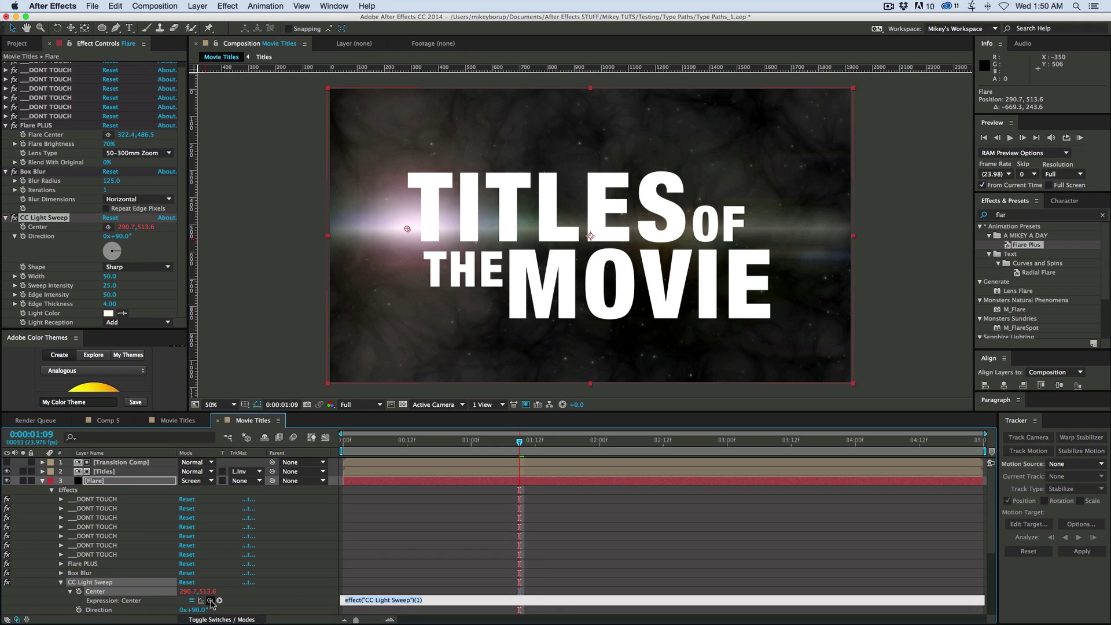
{"action": "left_click_drag", "start_coordinate": [183, 484], "coordinate": [46, 134]}
{"action": "left_click", "coordinate": [237, 200]}
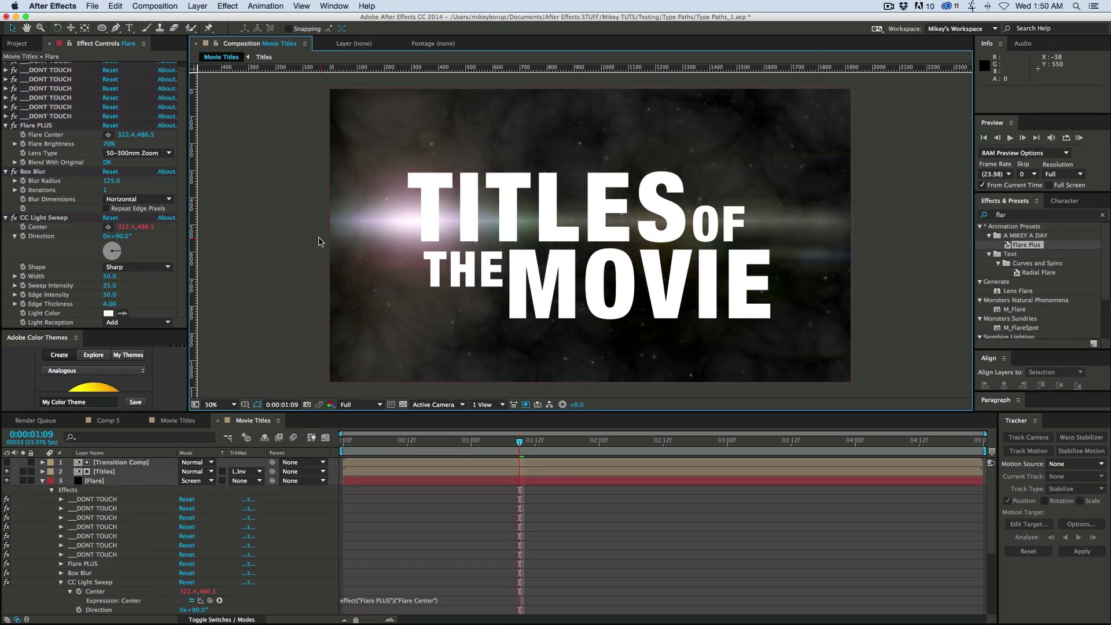
Move the Flare PLUS center outside the left edge of the frame, to about -206.3, 530.1
{"action": "left_click", "coordinate": [108, 135]}
{"action": "left_click", "coordinate": [434, 194]}
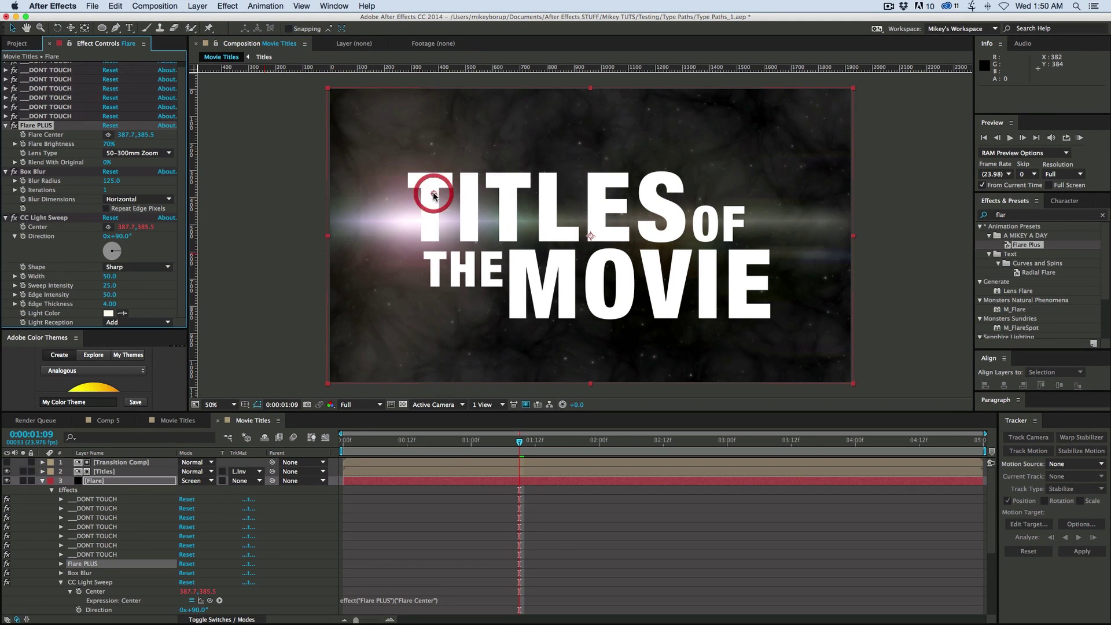
{"action": "left_click_drag", "start_coordinate": [435, 193], "coordinate": [271, 233]}
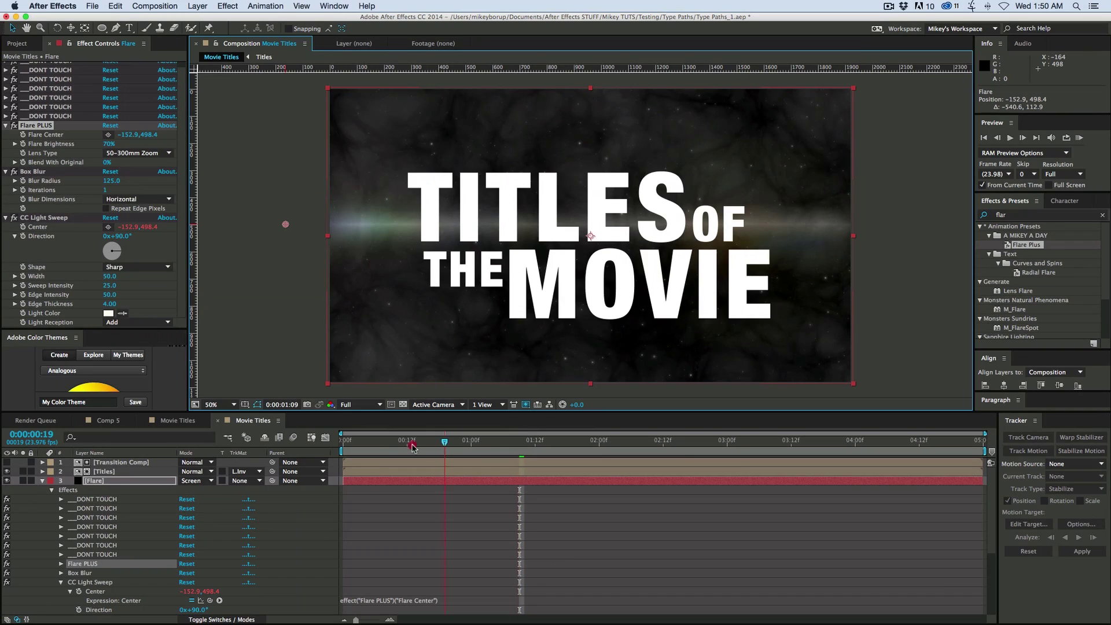
On the first frame, enable keyframes for Flare Center and the light sweep's Sweep Intensity, and set Sweep Intensity to 0
{"action": "key", "text": "Home"}
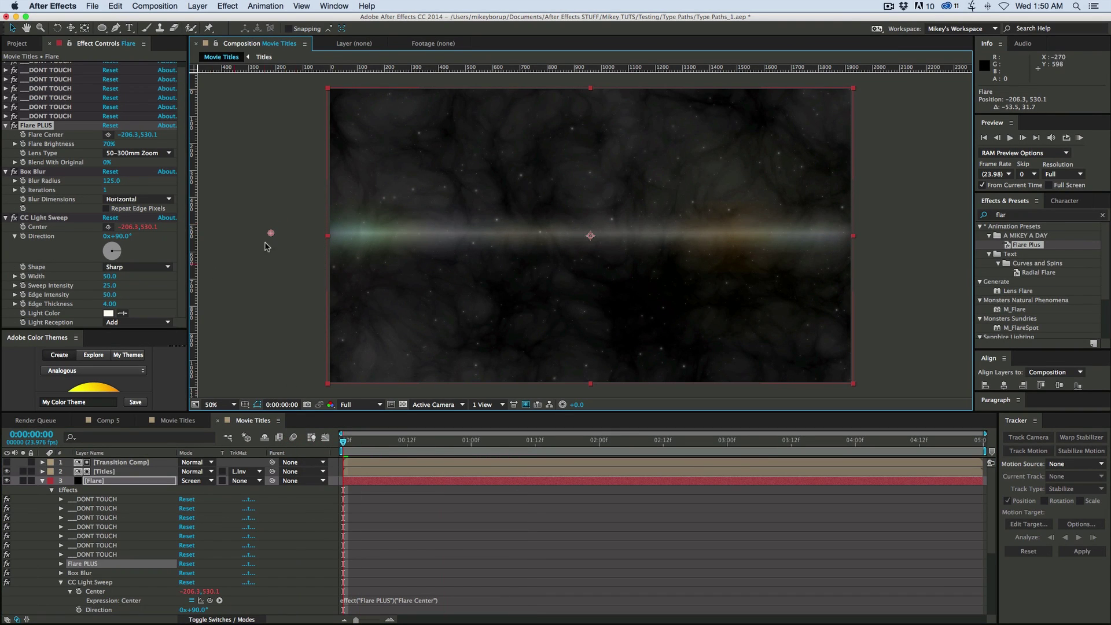
{"action": "left_click", "coordinate": [23, 136]}
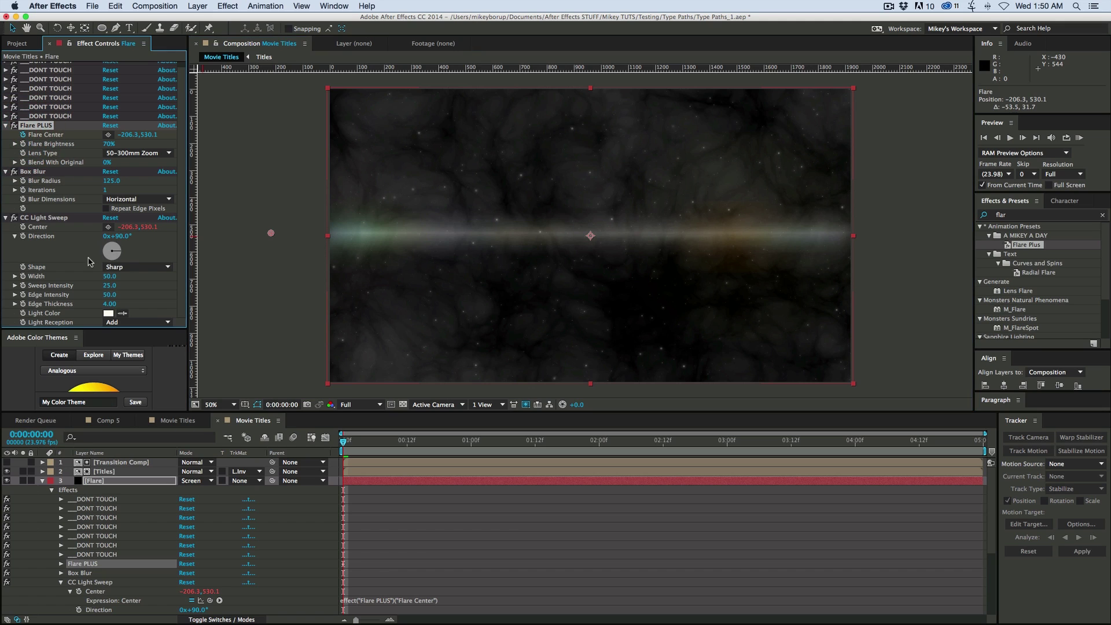
{"action": "left_click", "coordinate": [23, 285]}
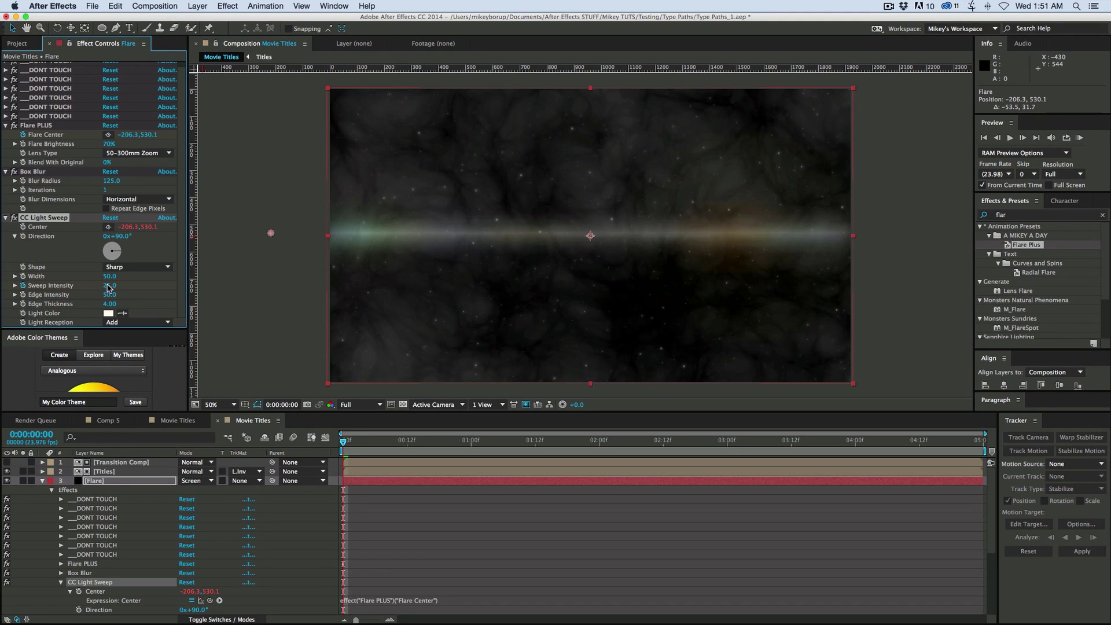
{"action": "left_click_drag", "start_coordinate": [108, 288], "coordinate": [73, 285]}
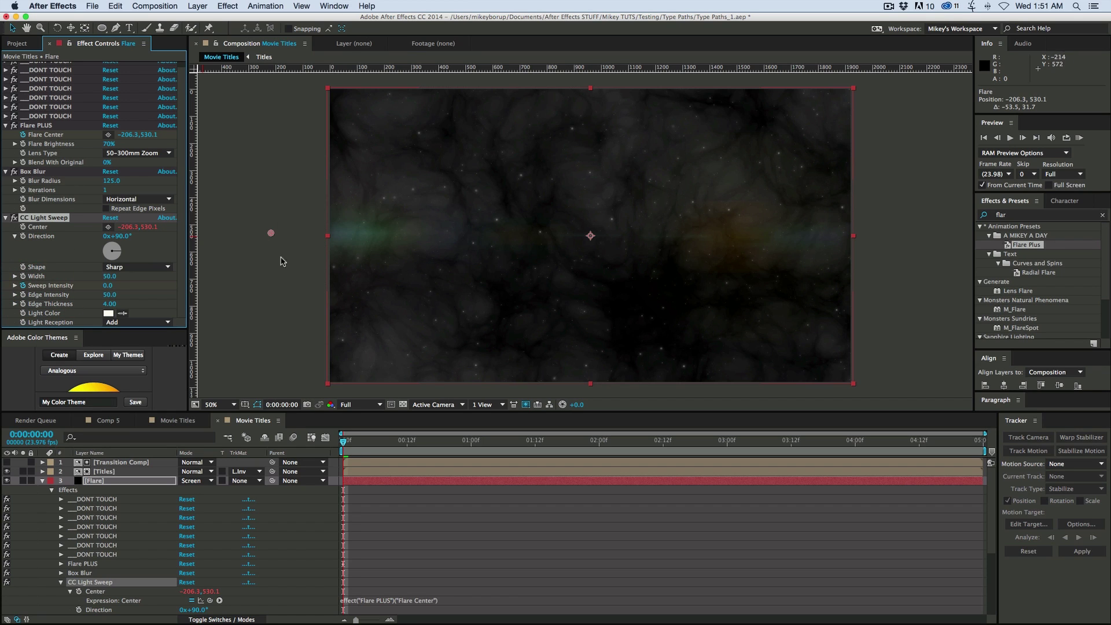
At 0:00:01:11, move the Flare PLUS center outside the right edge of the frame, to about 2243.2, 599.4
{"action": "left_click", "coordinate": [355, 443]}
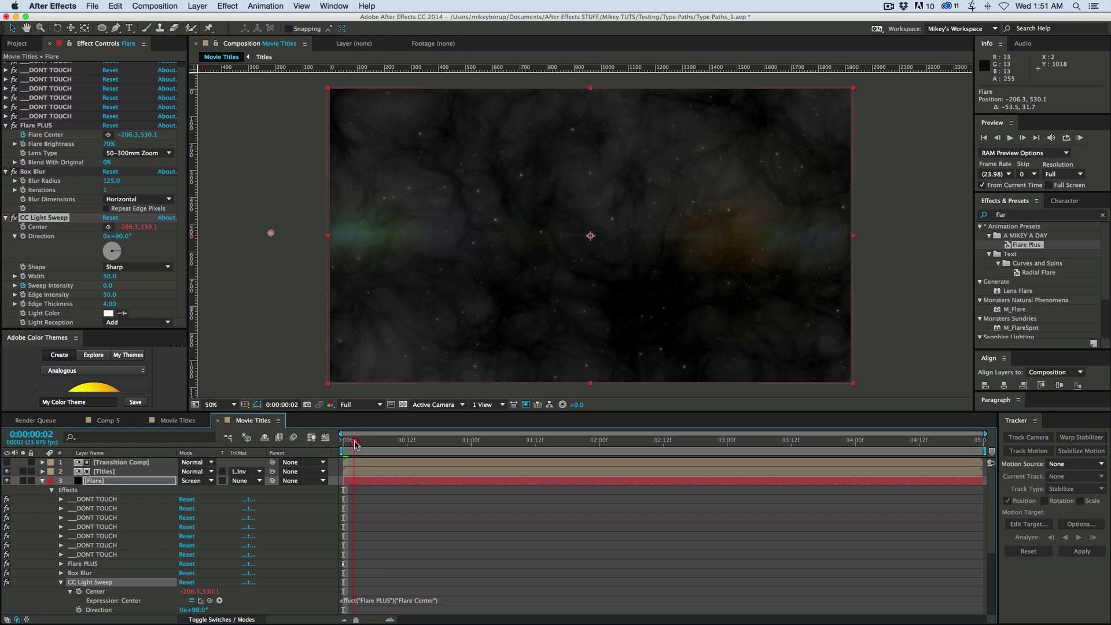
{"action": "left_click_drag", "start_coordinate": [385, 445], "coordinate": [523, 453]}
{"action": "left_click", "coordinate": [107, 135]}
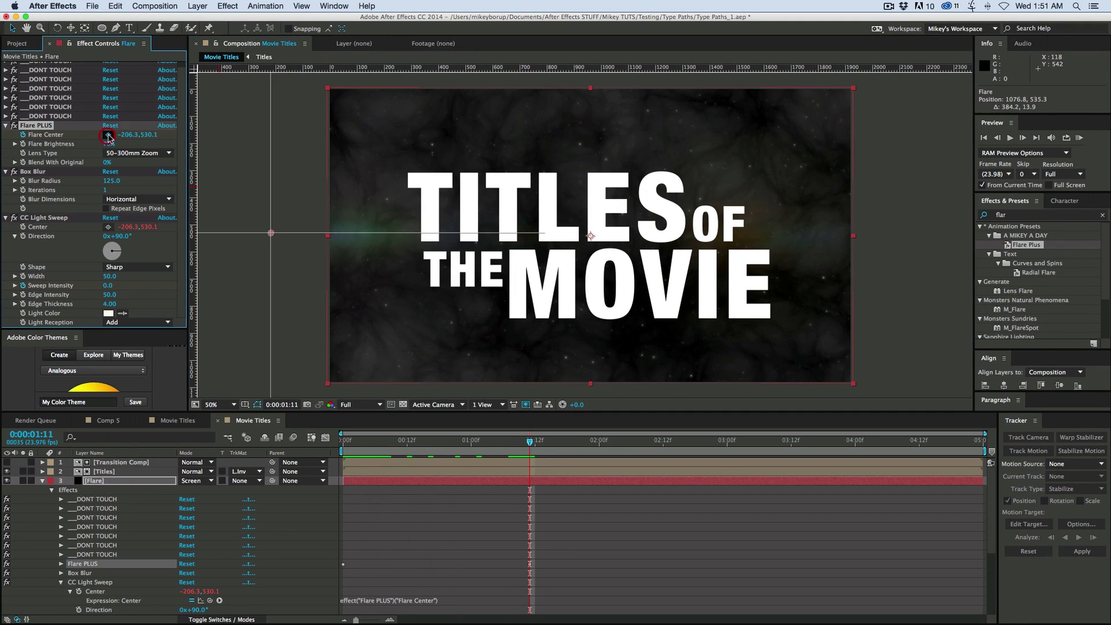
{"action": "left_click", "coordinate": [715, 237]}
{"action": "left_click_drag", "start_coordinate": [715, 240], "coordinate": [941, 252]}
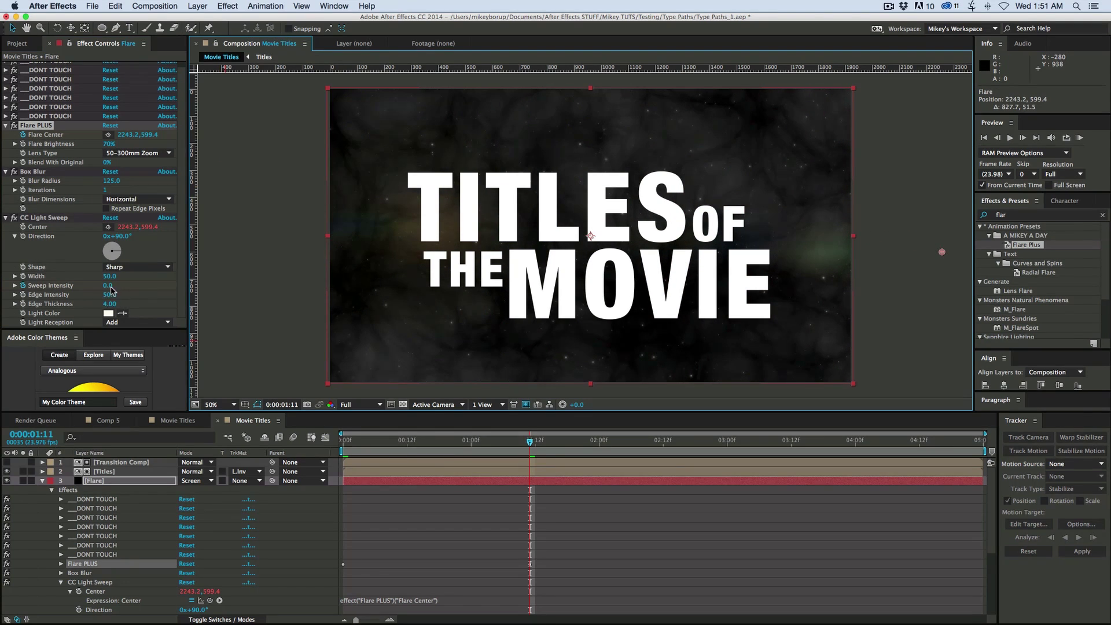
Keyframe the light sweep's Sweep Intensity at 0 at 0:00:01:11 and raise it midway through the pass, at 0:00:00:16
{"action": "mouse_move", "coordinate": [111, 289]}
{"action": "left_mouse_down"}
{"action": "mouse_move", "coordinate": [125, 290]}
{"action": "mouse_move", "coordinate": [101, 288]}
{"action": "mouse_move", "coordinate": [145, 288]}
{"action": "mouse_move", "coordinate": [57, 286]}
{"action": "left_mouse_up"}
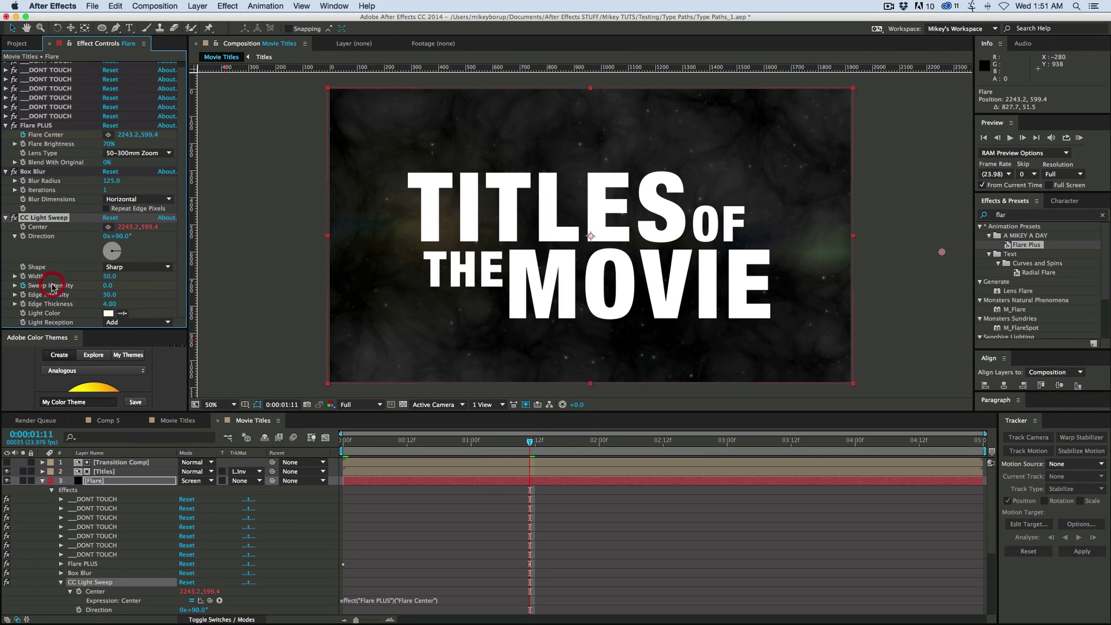
{"action": "scroll", "coordinate": [466, 534], "scroll_direction": "down", "scroll_amount": 2}
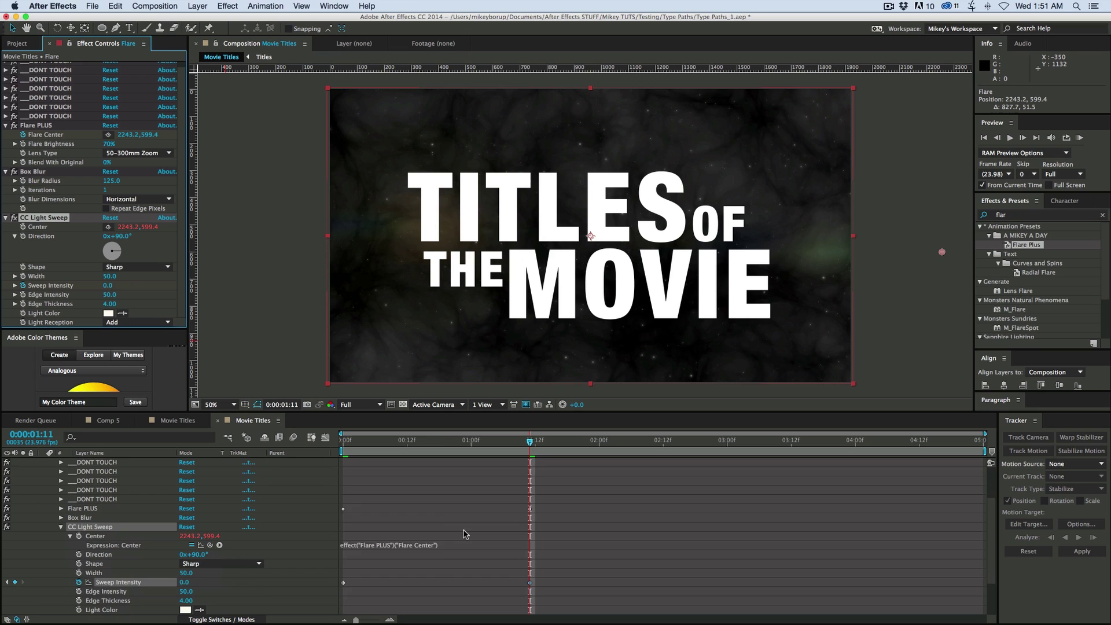
{"action": "left_click_drag", "start_coordinate": [435, 452], "coordinate": [428, 452]}
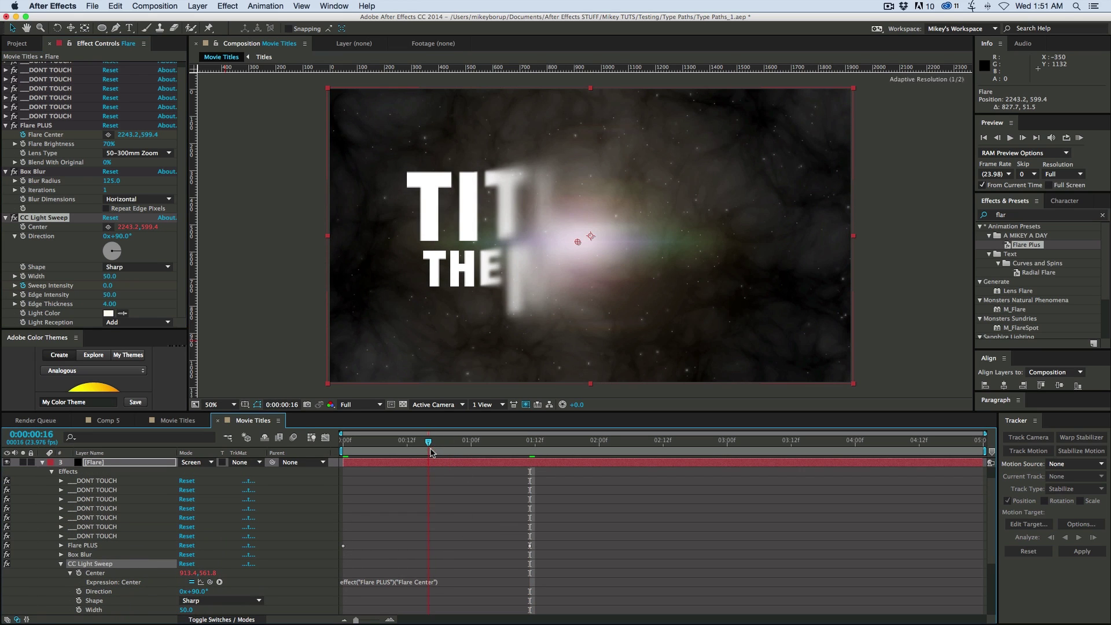
{"action": "left_click_drag", "start_coordinate": [110, 288], "coordinate": [133, 286]}
Preview the flare and light sweep animation from the first frame
{"action": "left_click", "coordinate": [343, 444]}
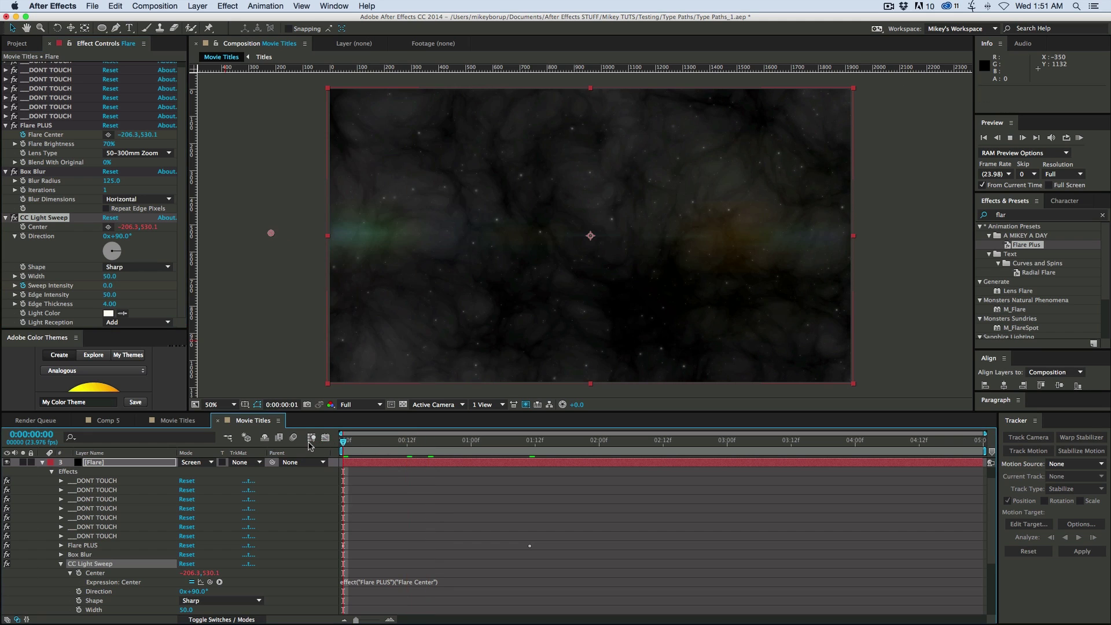
{"action": "key", "text": "space"}
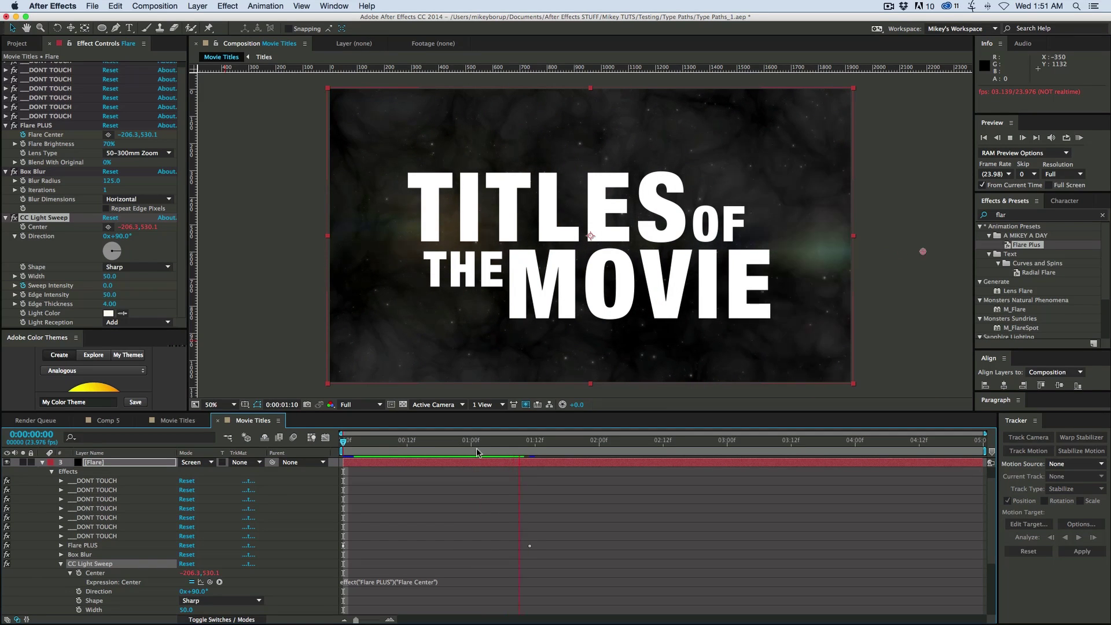
{"action": "left_click", "coordinate": [287, 440]}
{"action": "key", "text": "space"}
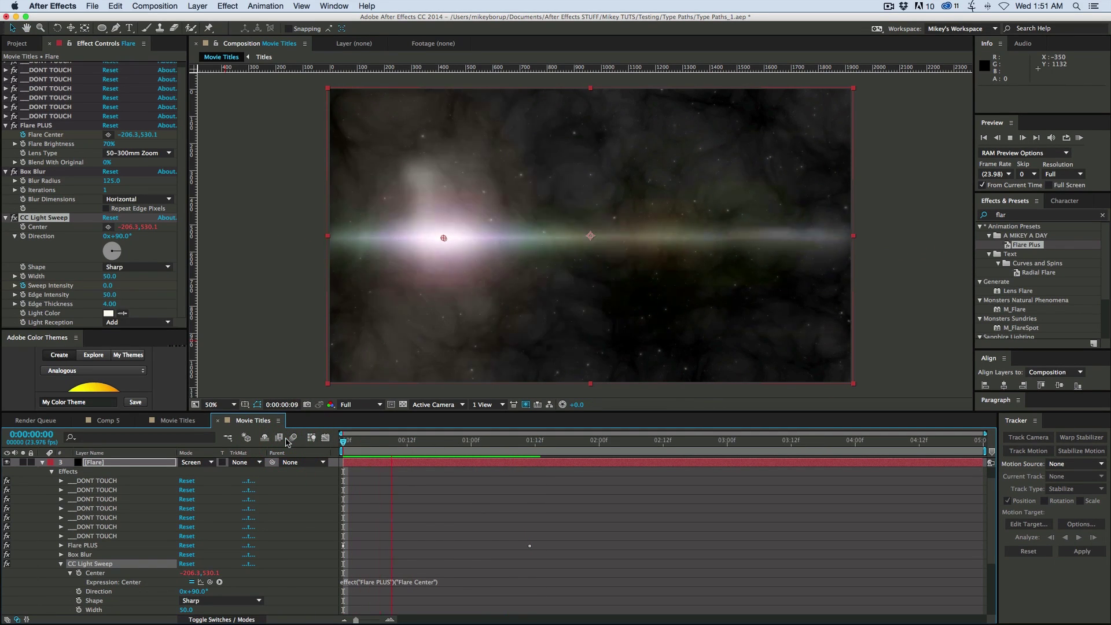
{"action": "key", "text": "space"}
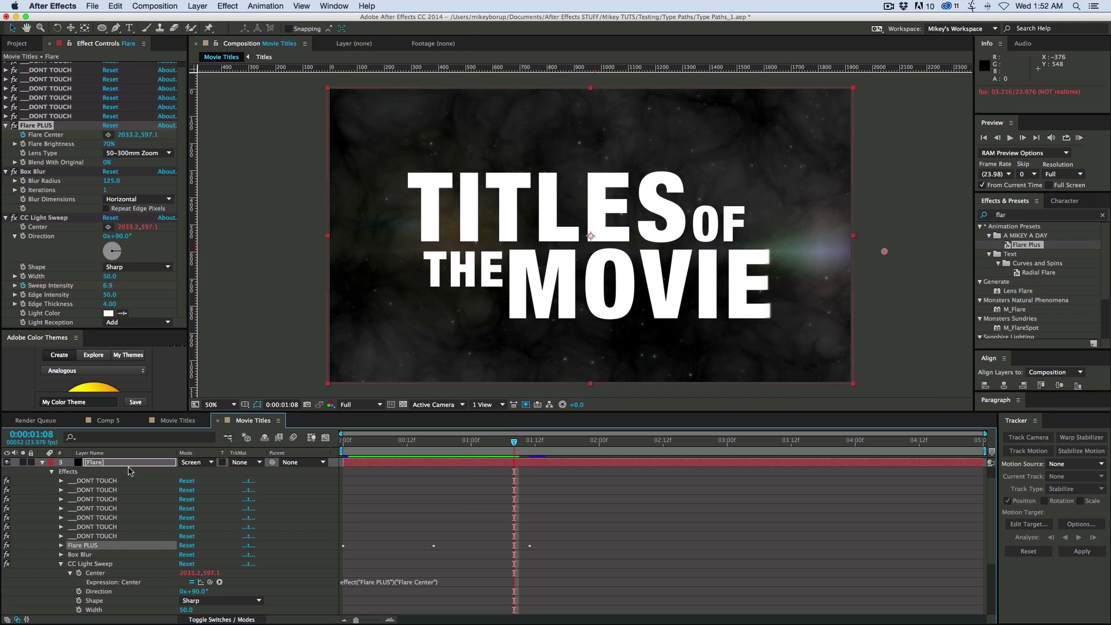
Add a Glow effect to the Titles layer with Glow Radius about 67 and Glow Intensity about 0.6
{"action": "left_click", "coordinate": [42, 462]}
{"action": "left_click", "coordinate": [120, 471]}
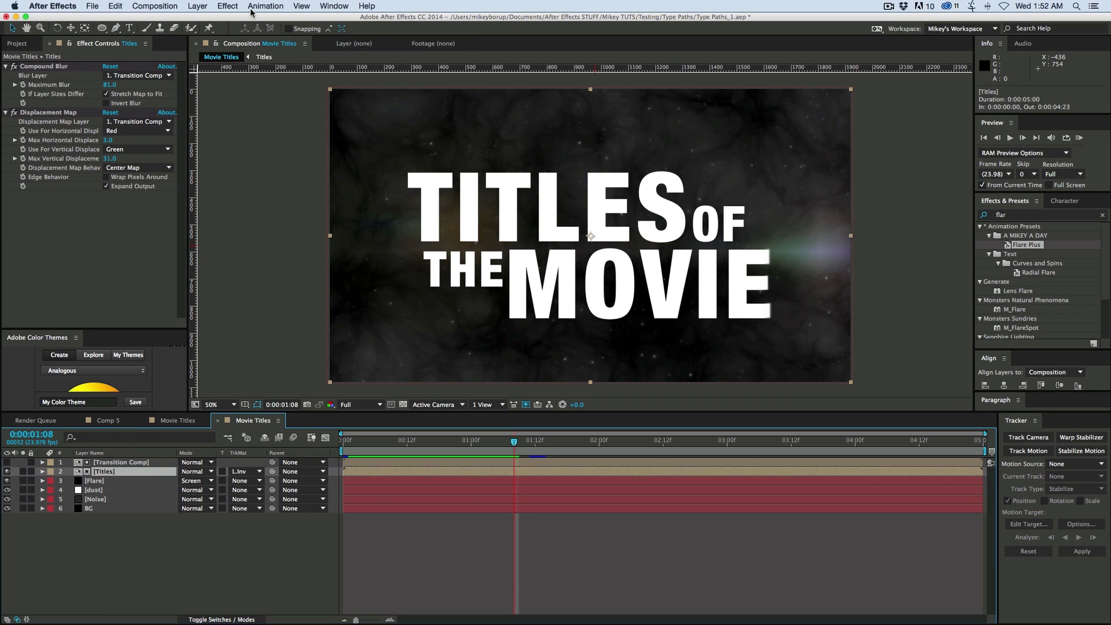
{"action": "left_click", "coordinate": [228, 6]}
{"action": "mouse_move", "coordinate": [254, 604]}
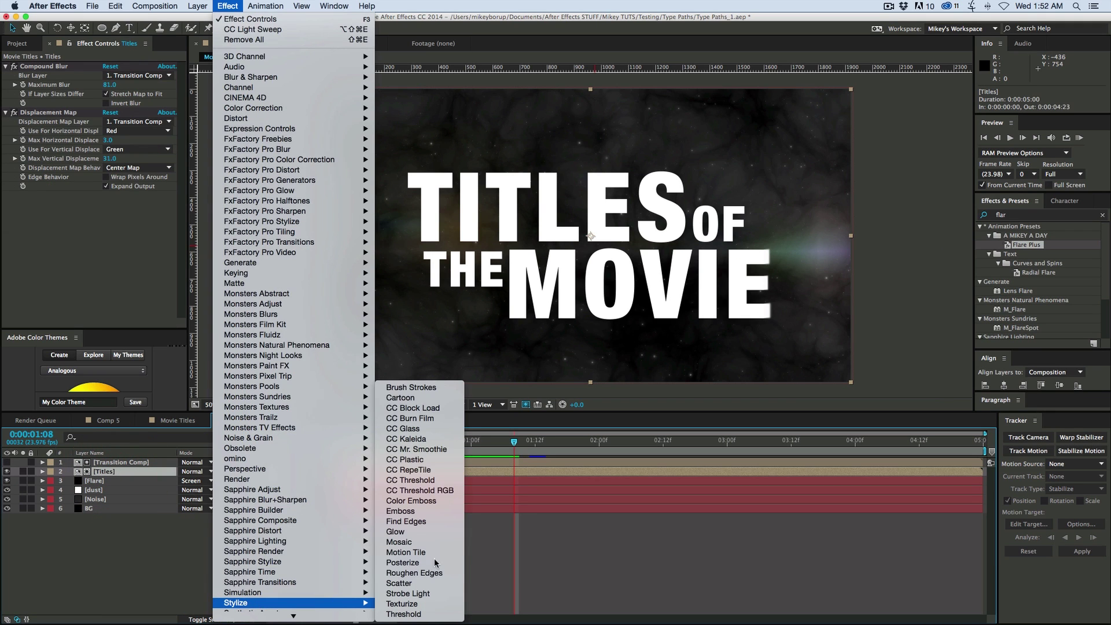
{"action": "left_click", "coordinate": [446, 532]}
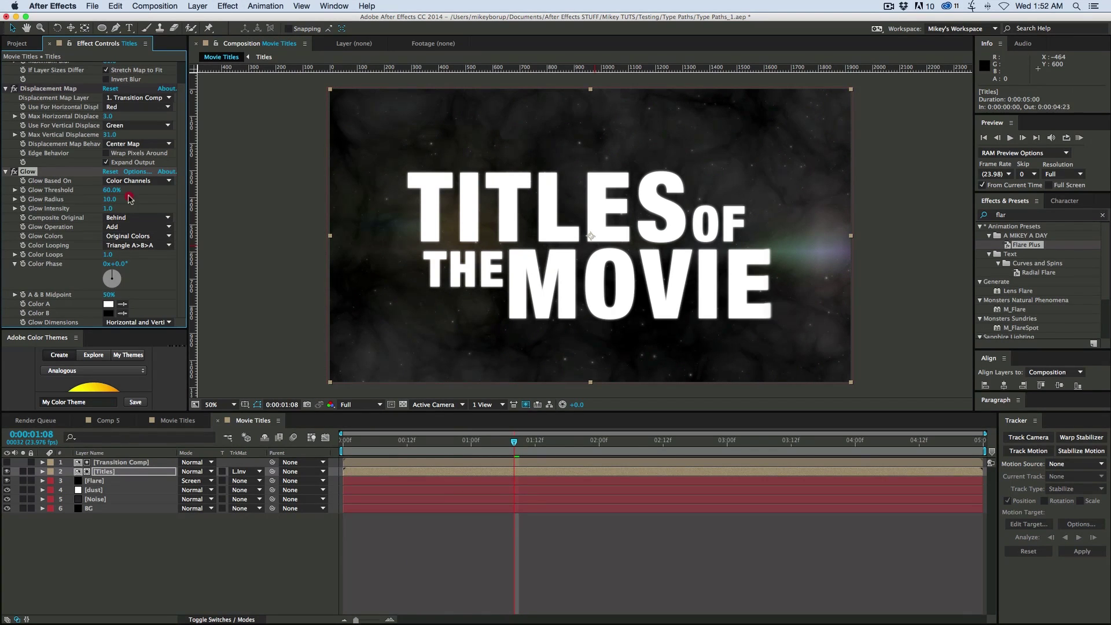
{"action": "left_click_drag", "start_coordinate": [128, 199], "coordinate": [86, 210]}
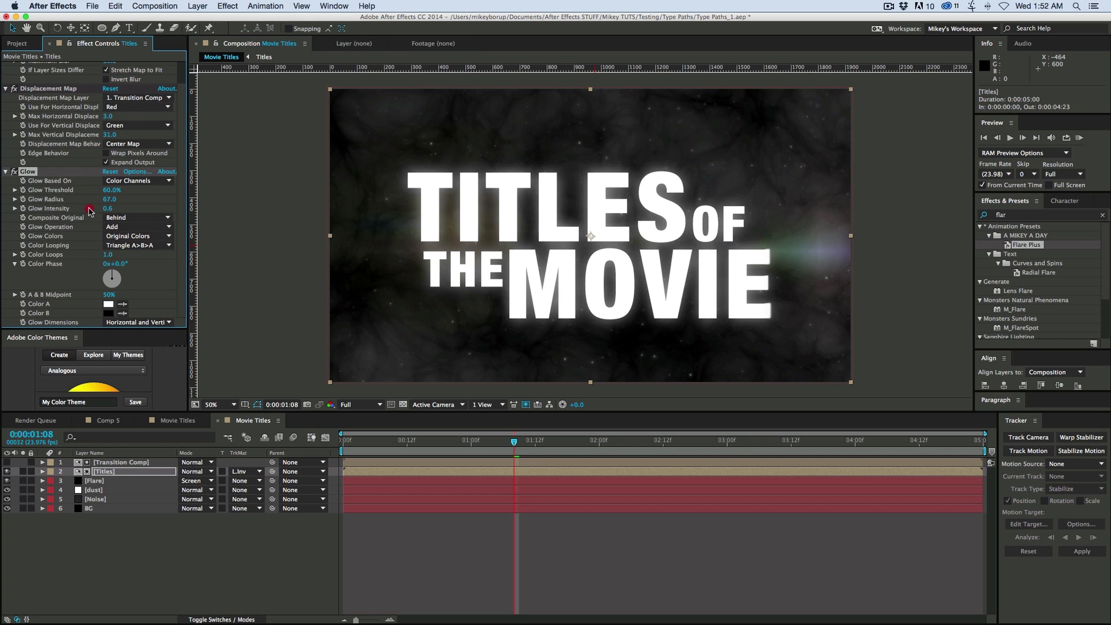
{"action": "scroll", "coordinate": [89, 209], "scroll_direction": "up", "scroll_amount": 2}
{"action": "left_click", "coordinate": [6, 66]}
{"action": "left_click", "coordinate": [6, 75]}
{"action": "left_click", "coordinate": [6, 85]}
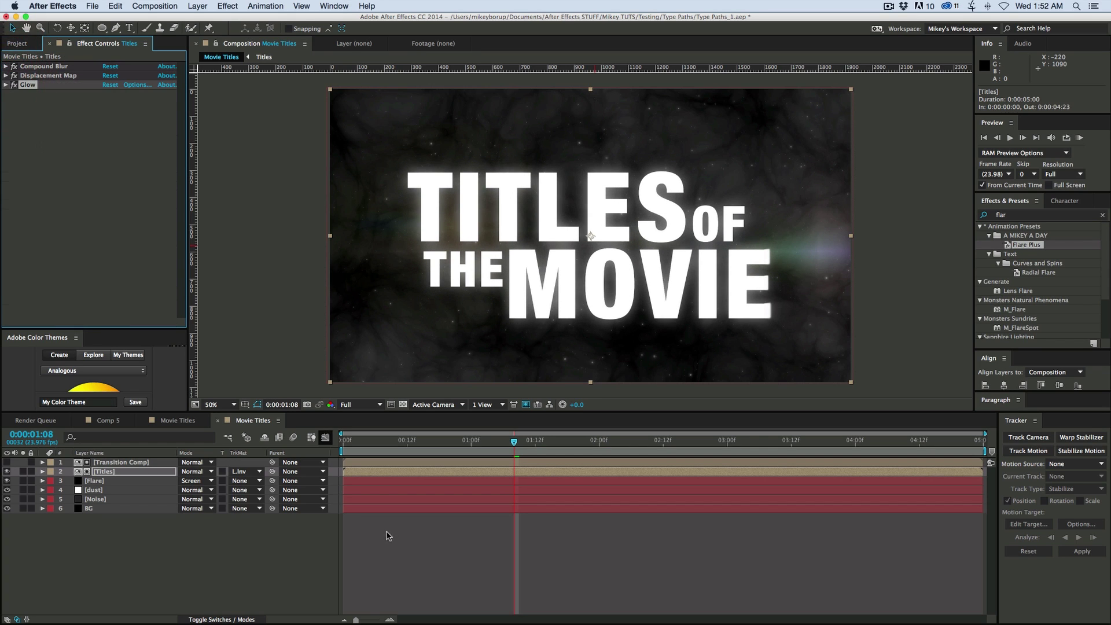
Open the Titles composition and change the title text's fill color from white to light grey
{"action": "double_click", "coordinate": [394, 476]}
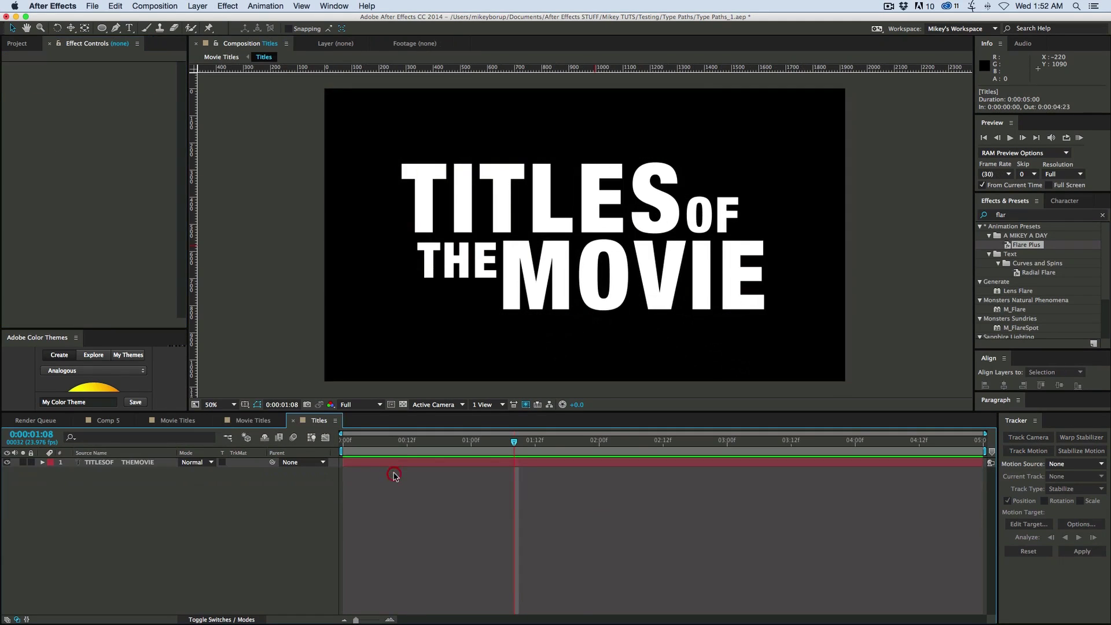
{"action": "left_click", "coordinate": [431, 462]}
{"action": "left_click", "coordinate": [1065, 202]}
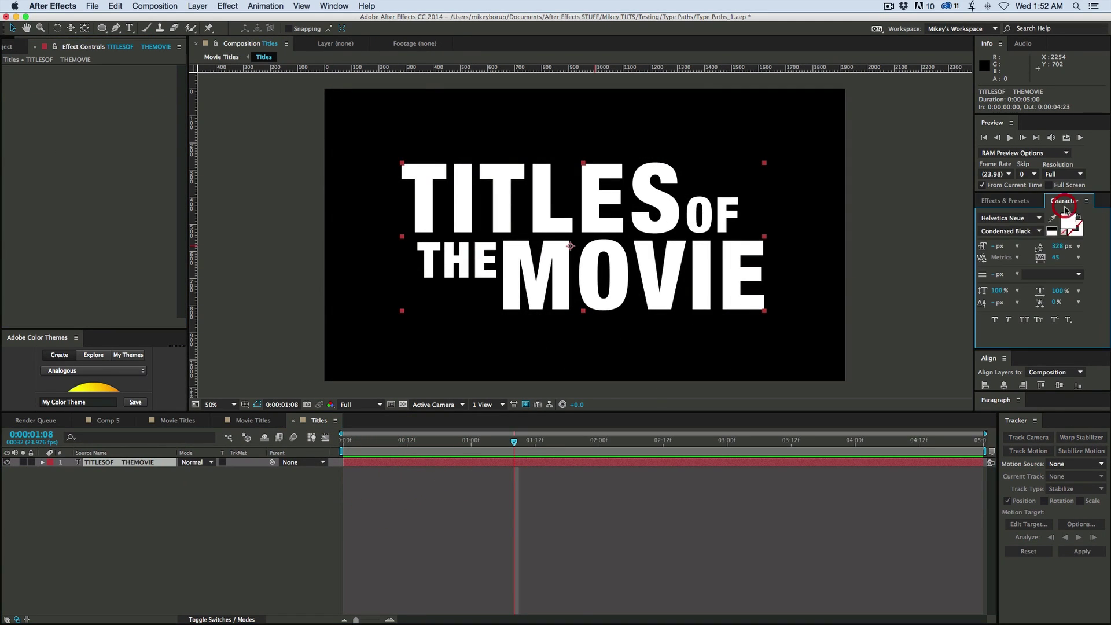
{"action": "left_click", "coordinate": [1065, 221]}
{"action": "left_click", "coordinate": [479, 318]}
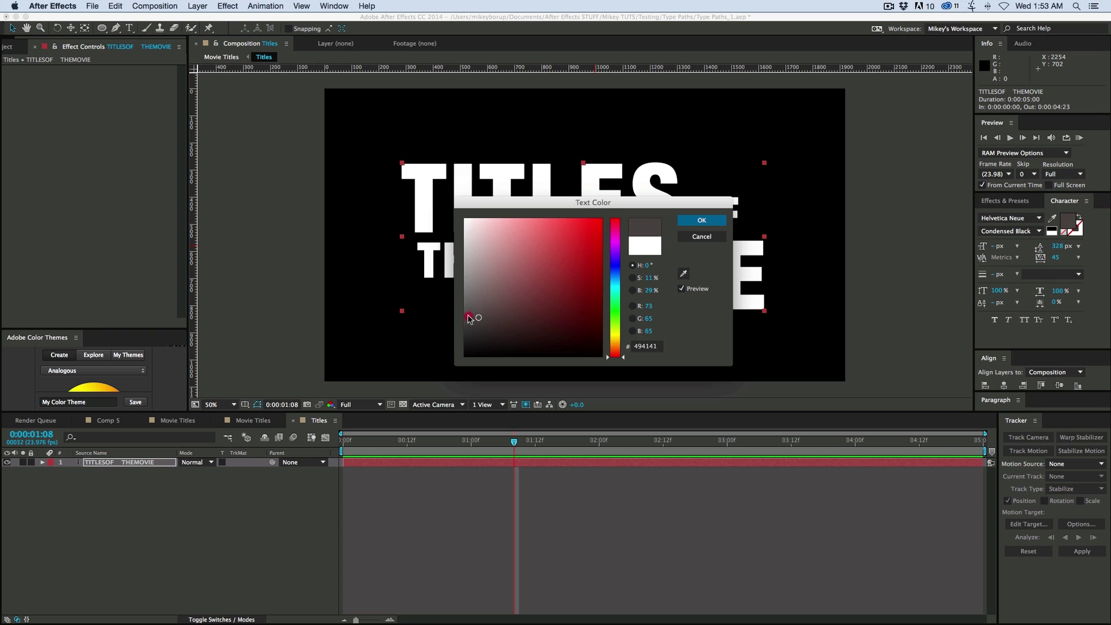
{"action": "left_click_drag", "start_coordinate": [463, 310], "coordinate": [453, 267]}
{"action": "left_click", "coordinate": [701, 220]}
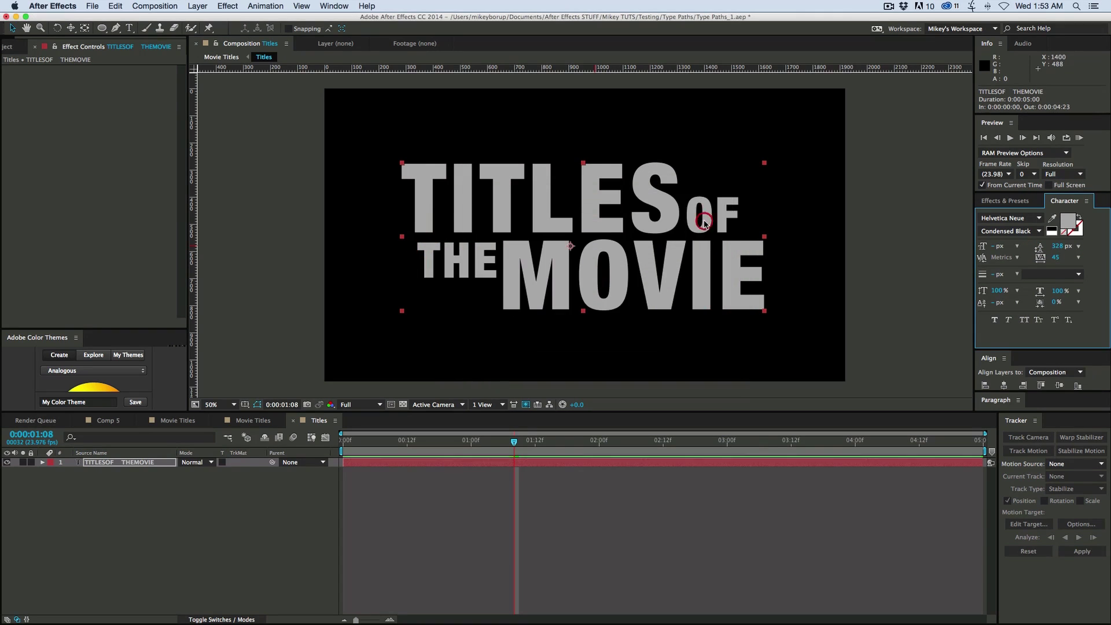
Back in the Movie Titles composition, set the Titles layer's Glow Threshold to 29.8%, Glow Radius to 76 and Glow Intensity to 0.4
{"action": "left_click", "coordinate": [250, 421]}
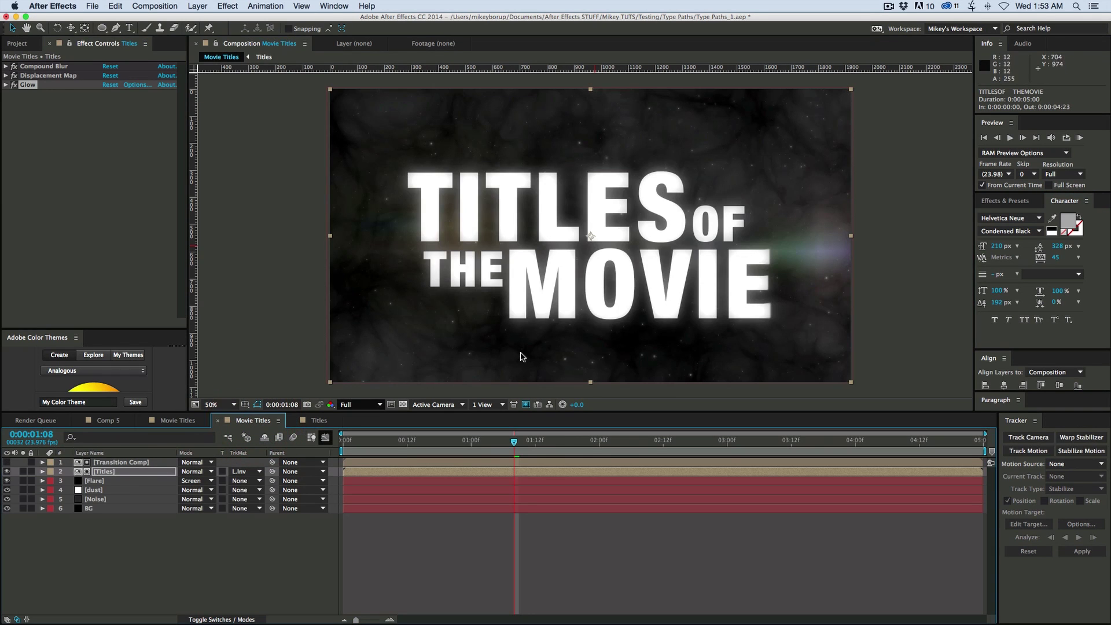
{"action": "left_click", "coordinate": [520, 355]}
Add the CC Light Sweep effect to the Titles layer
{"action": "left_click", "coordinate": [197, 7]}
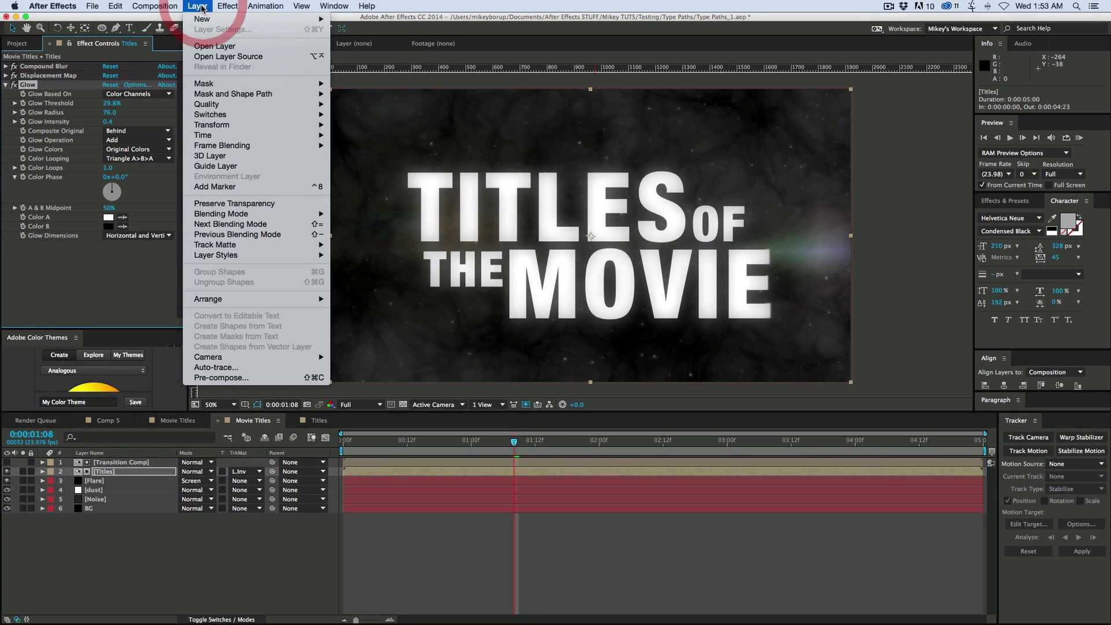
{"action": "left_click", "coordinate": [129, 480]}
{"action": "left_click", "coordinate": [126, 471]}
{"action": "left_click", "coordinate": [203, 6]}
{"action": "mouse_move", "coordinate": [219, 5]}
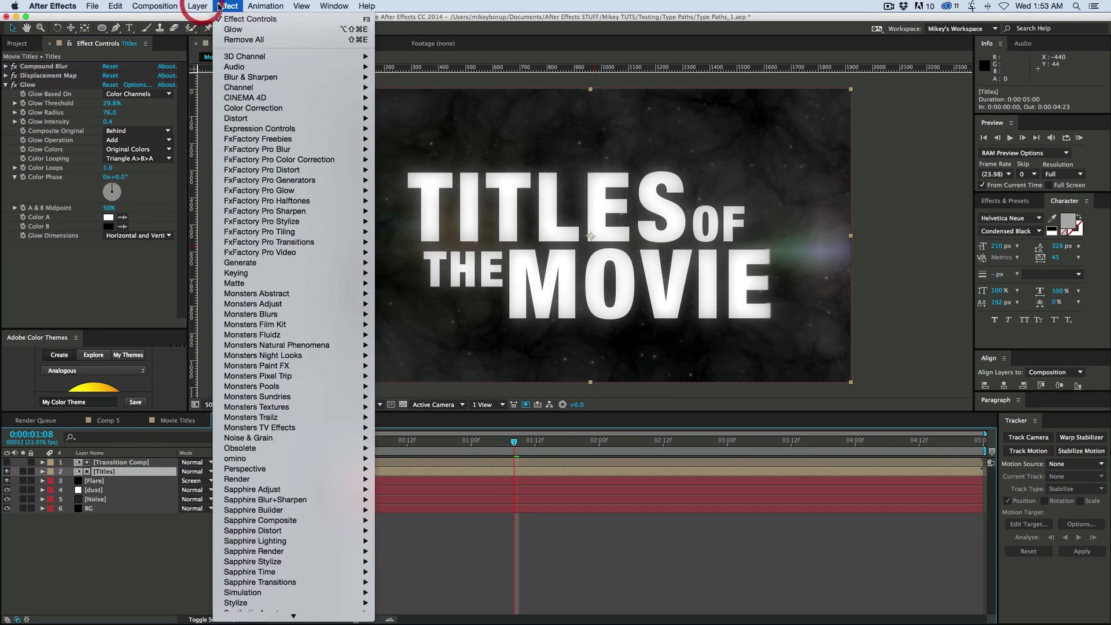
{"action": "mouse_move", "coordinate": [265, 262]}
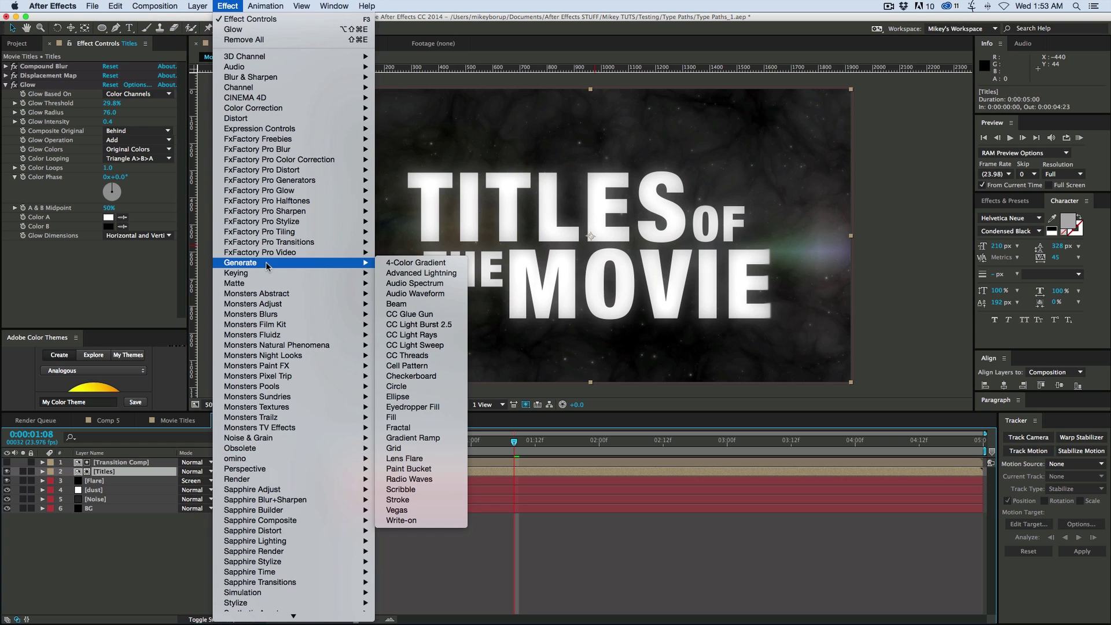
{"action": "left_click", "coordinate": [450, 345]}
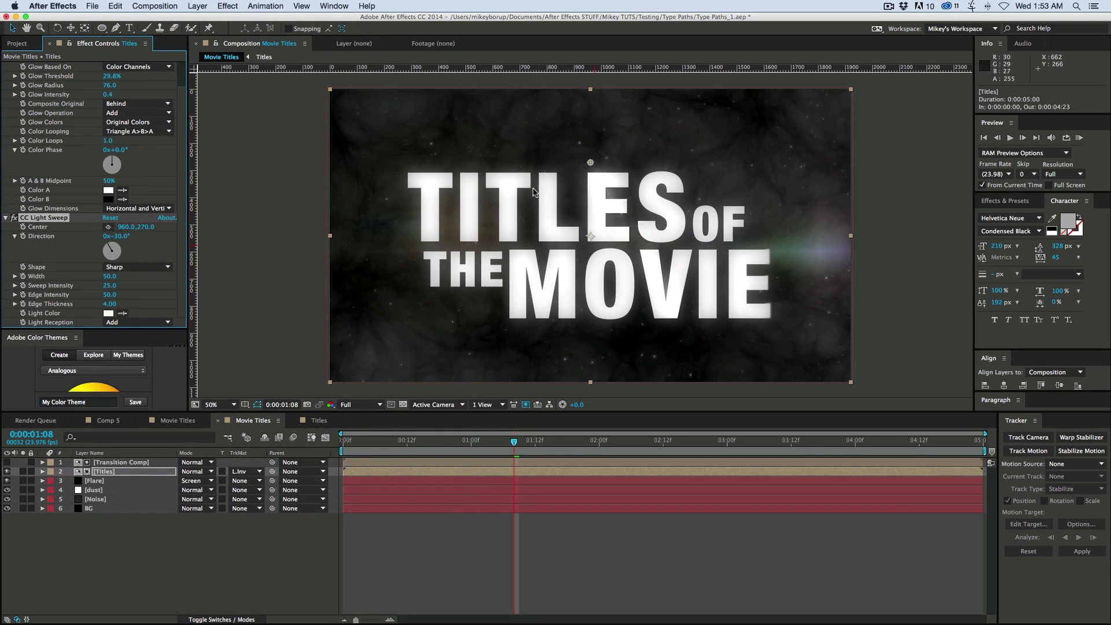
Set the Titles layer's light sweep to direction -71°, center 828, 480, width 167 and Sweep Intensity 74
{"action": "mouse_move", "coordinate": [116, 236]}
{"action": "left_mouse_down"}
{"action": "mouse_move", "coordinate": [168, 241]}
{"action": "mouse_move", "coordinate": [125, 236]}
{"action": "left_mouse_up"}
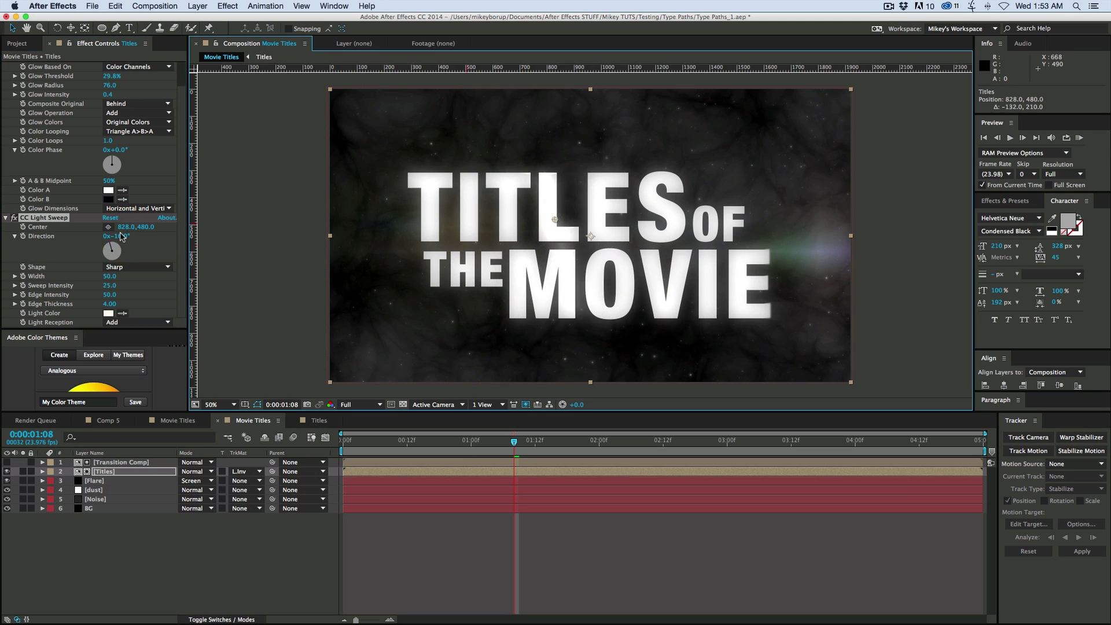
{"action": "left_click_drag", "start_coordinate": [120, 236], "coordinate": [92, 237]}
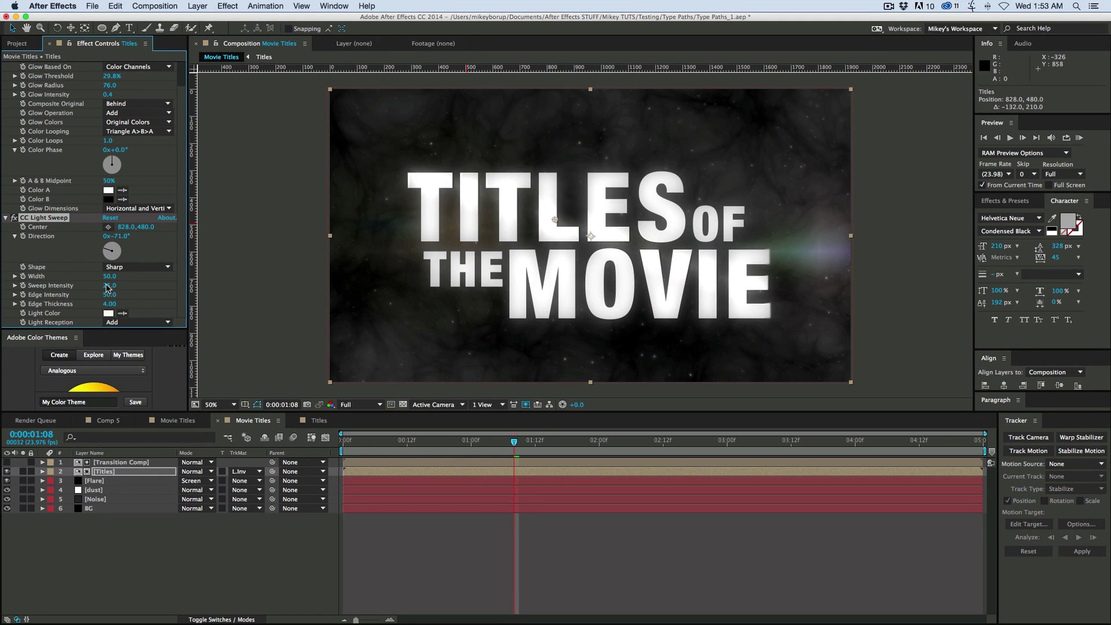
{"action": "left_click_drag", "start_coordinate": [108, 286], "coordinate": [184, 284]}
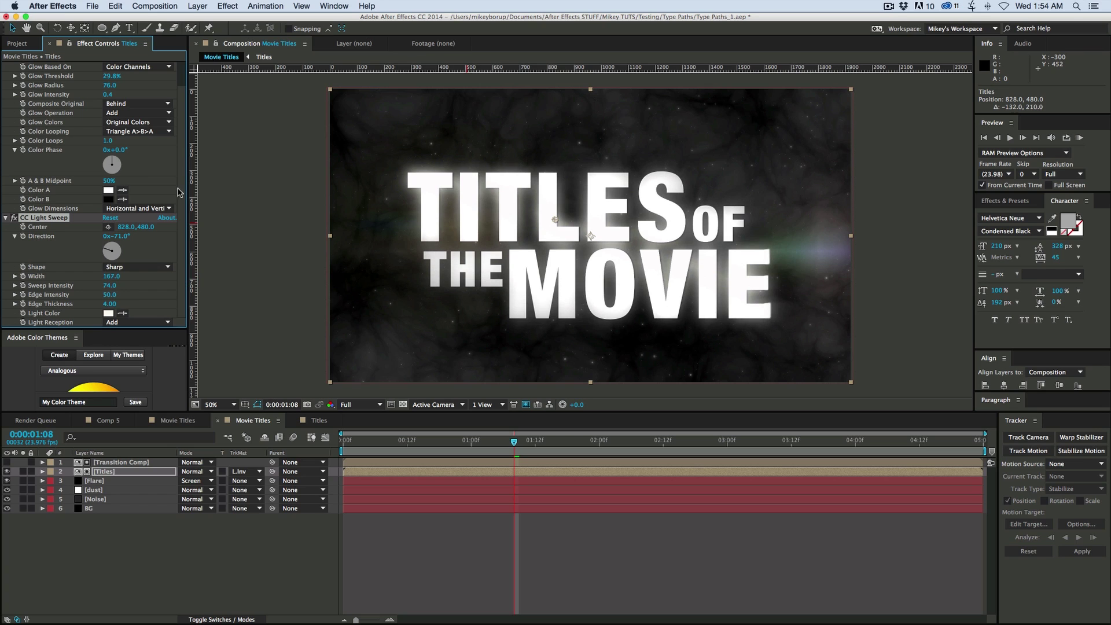
Darken the title text's fill color to a medium-dark grey in the Titles composition
{"action": "left_click", "coordinate": [315, 421]}
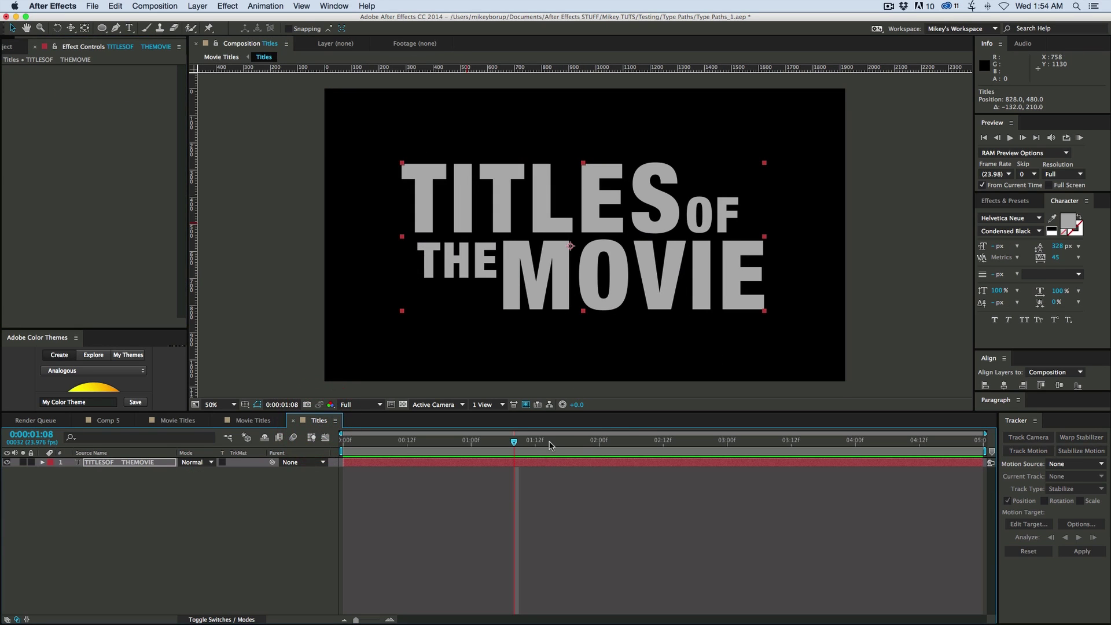
{"action": "left_click", "coordinate": [546, 462]}
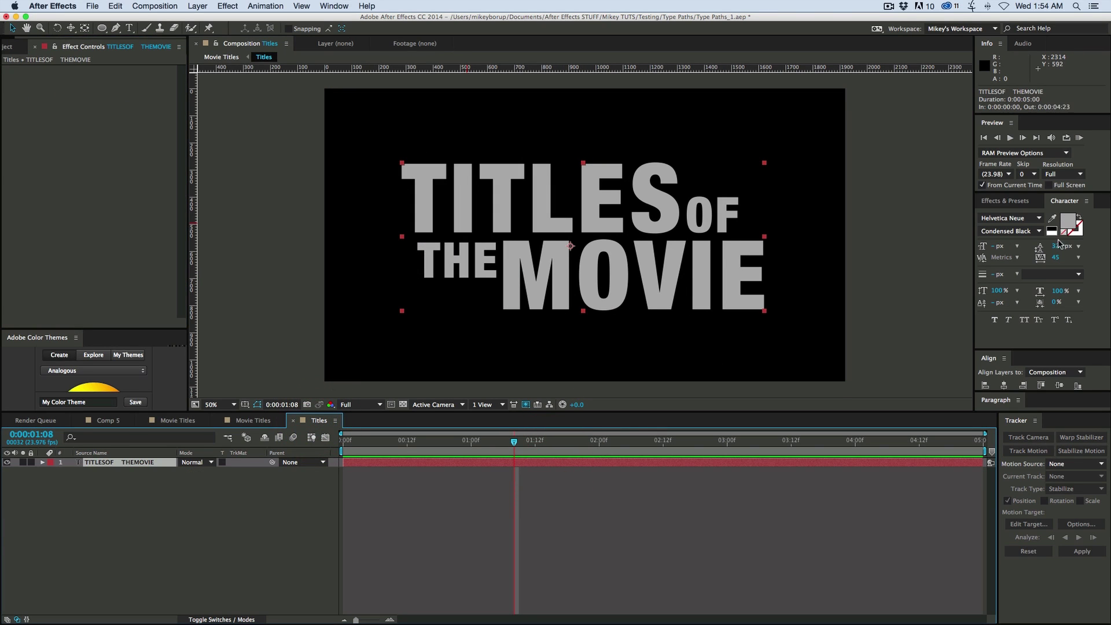
{"action": "left_click", "coordinate": [1067, 224]}
{"action": "left_click_drag", "start_coordinate": [469, 263], "coordinate": [449, 302]}
{"action": "key", "text": "Return"}
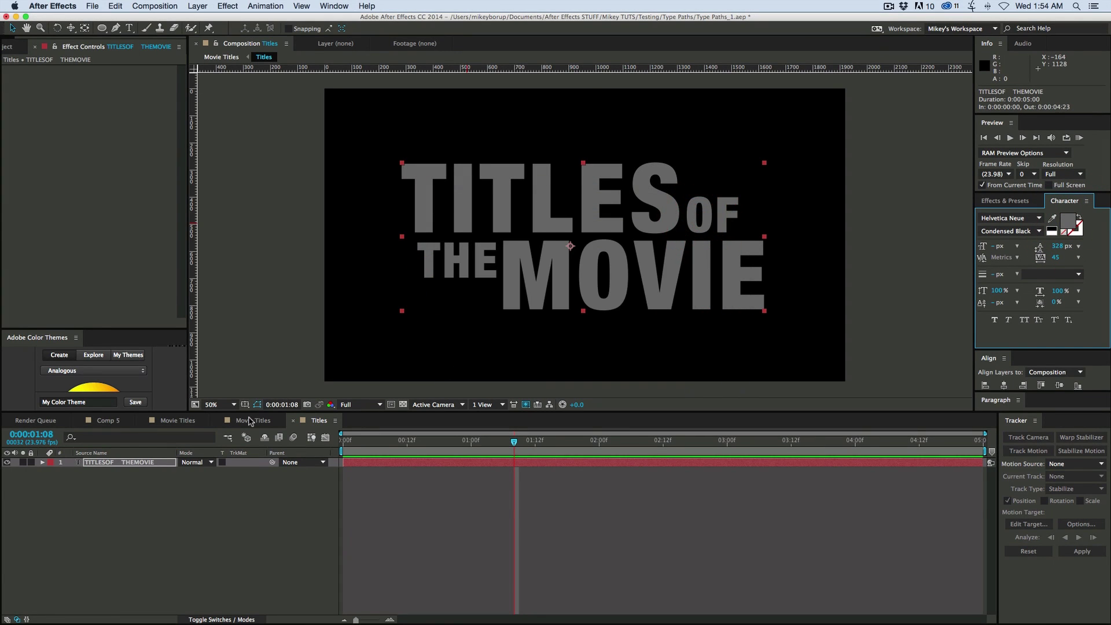
Return to the Movie Titles composition and widen the CC Light Sweep on the Titles layer
{"action": "left_click", "coordinate": [249, 422]}
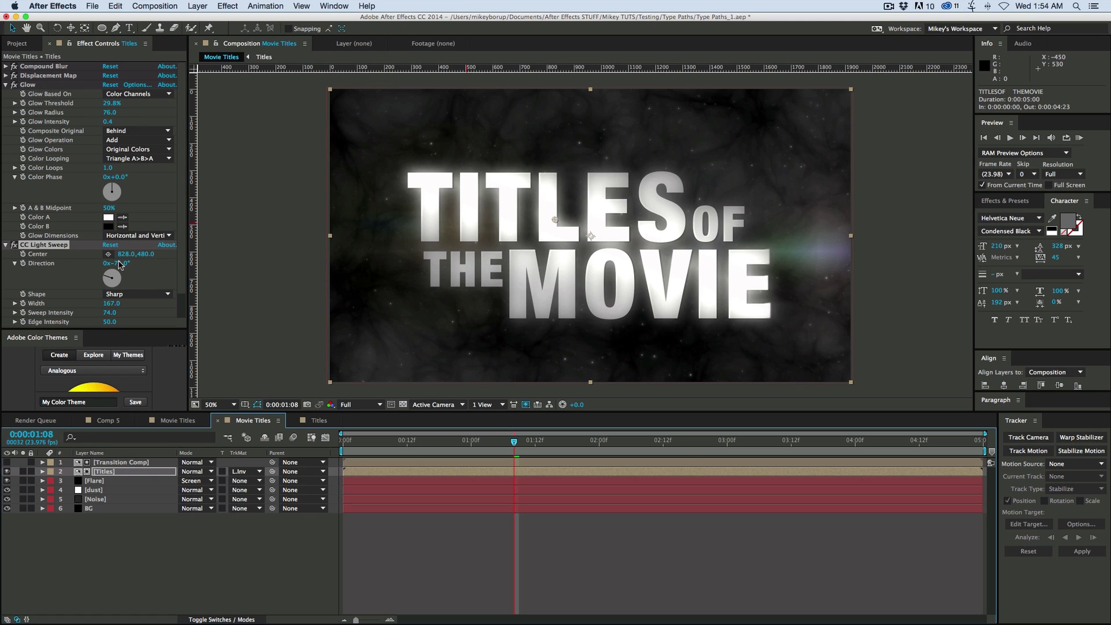
{"action": "left_click_drag", "start_coordinate": [111, 303], "coordinate": [162, 303]}
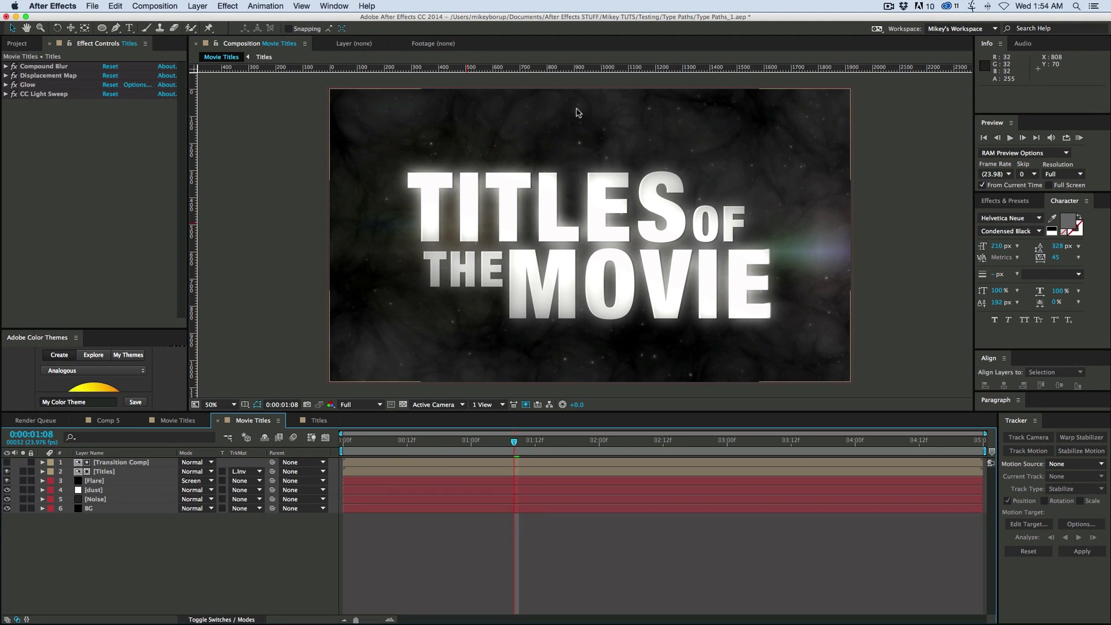
Create a black 1920 x 1080 solid named Vignette as the top layer and give it a full-frame elliptical mask
{"action": "left_click", "coordinate": [197, 6]}
{"action": "mouse_move", "coordinate": [231, 19]}
{"action": "left_click", "coordinate": [350, 36]}
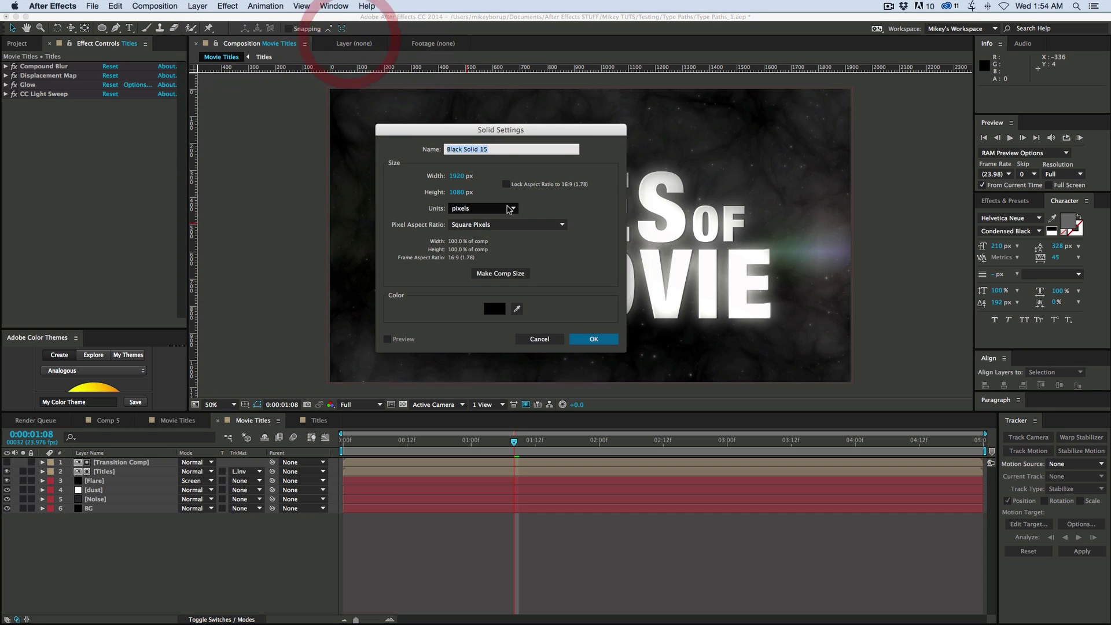
{"action": "left_click", "coordinate": [591, 338]}
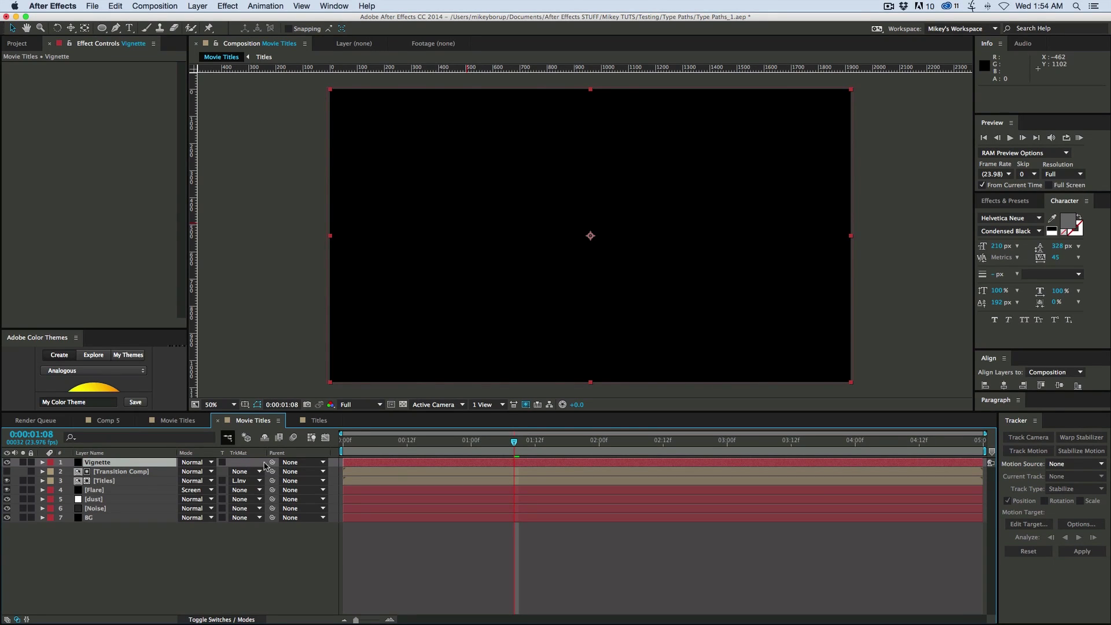
{"action": "double_click", "coordinate": [102, 27]}
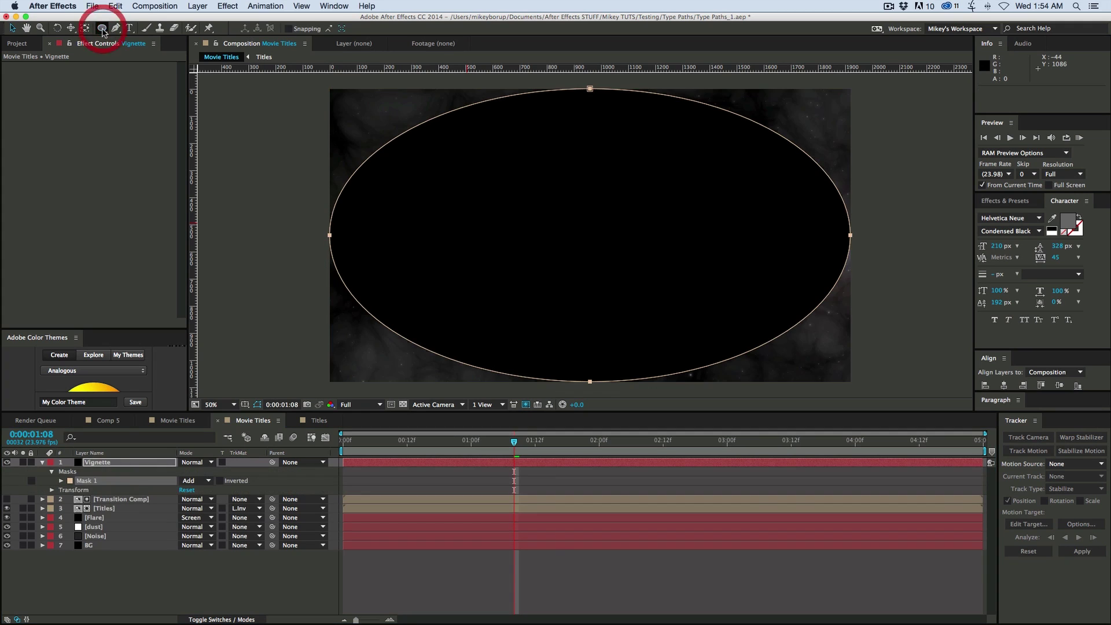
Invert the Vignette layer's elliptical mask and set its Mask Feather to 342 pixels
{"action": "left_click", "coordinate": [220, 481]}
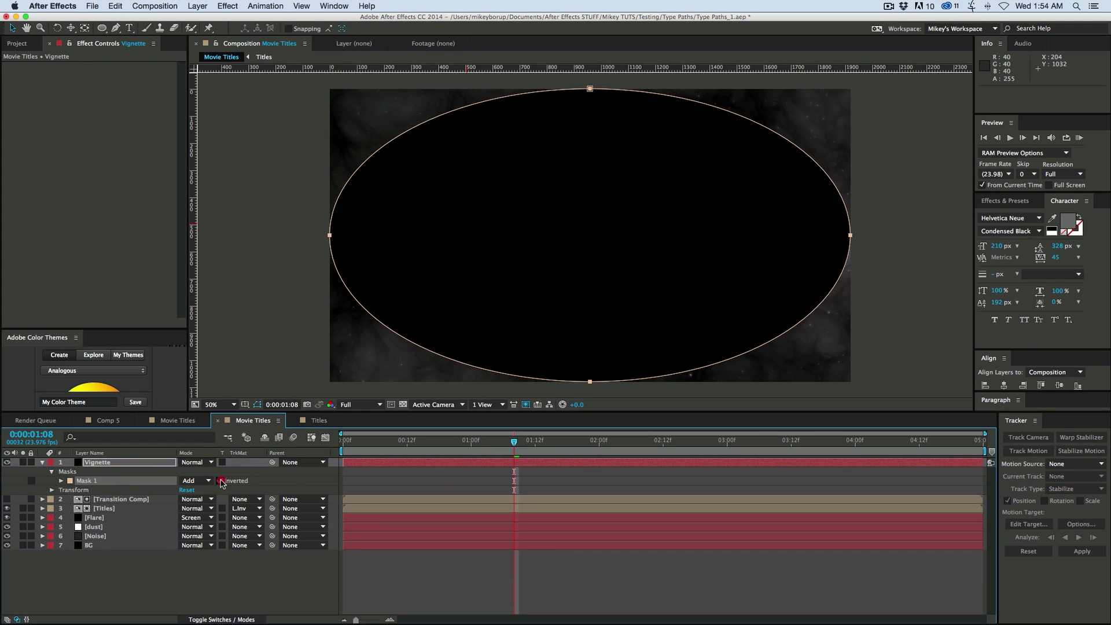
{"action": "key", "text": "f"}
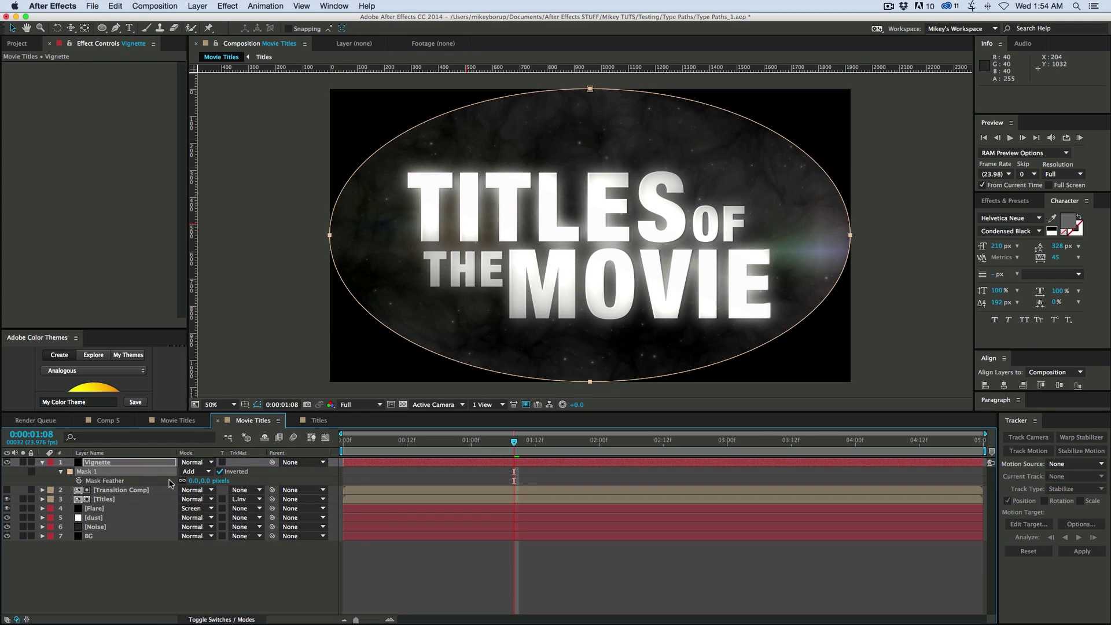
{"action": "left_click_drag", "start_coordinate": [196, 482], "coordinate": [377, 484]}
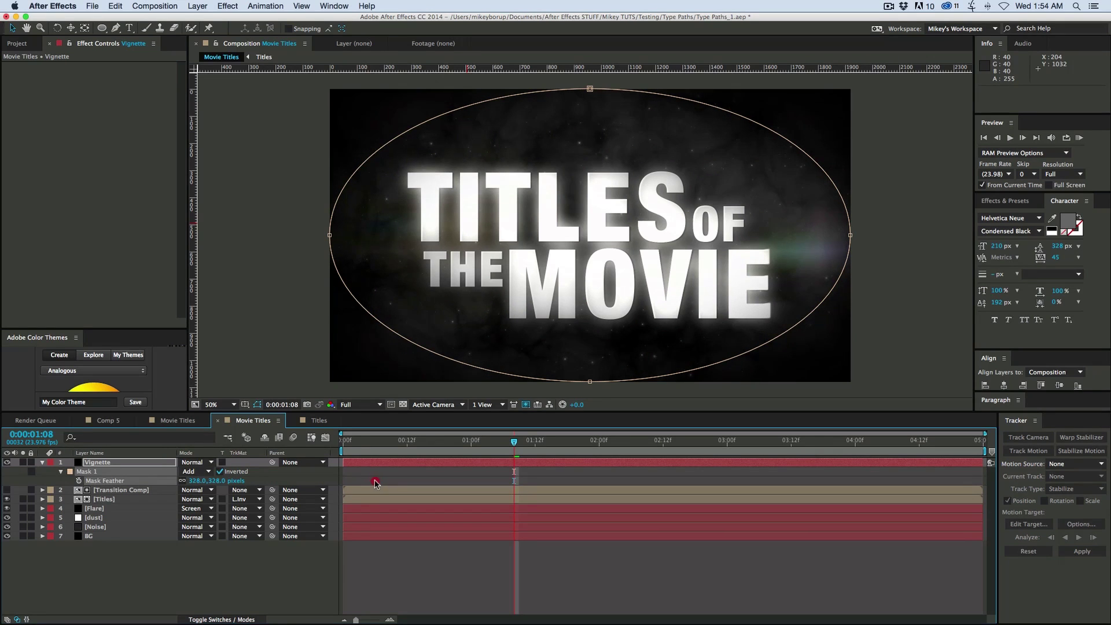
Flatten the vignette mask by moving the ellipse's lower and upper points inward toward the title
{"action": "left_click_drag", "start_coordinate": [589, 381], "coordinate": [590, 338]}
{"action": "left_click_drag", "start_coordinate": [589, 88], "coordinate": [590, 139]}
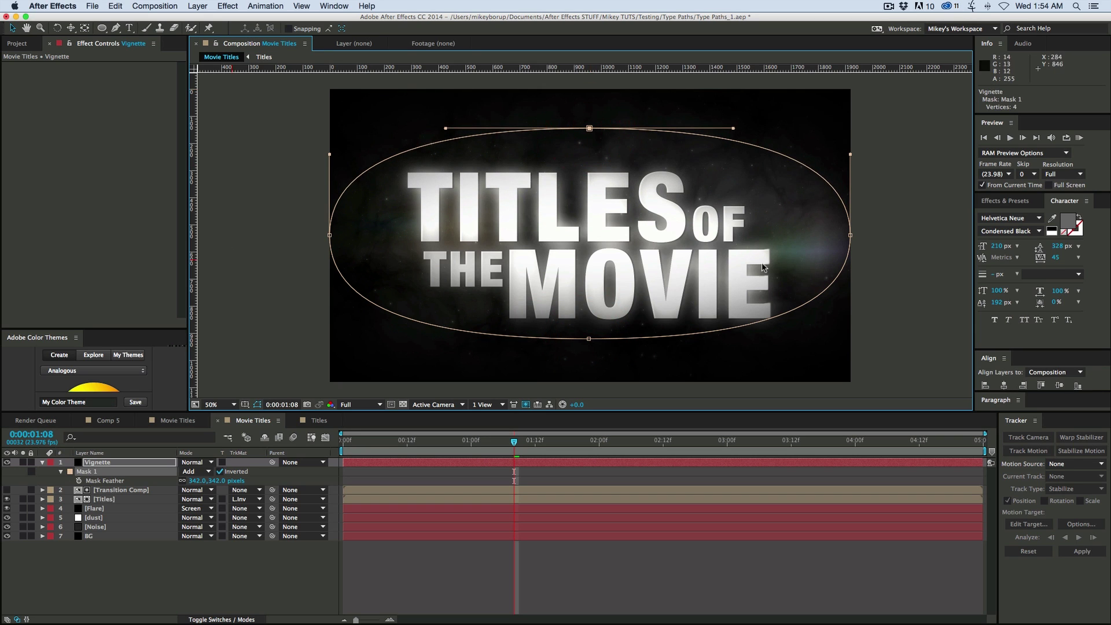
{"action": "left_click", "coordinate": [455, 577]}
Set keyframes for the Vignette mask's path, feather, opacity and expansion at 0:00:00:12
{"action": "left_click_drag", "start_coordinate": [503, 442], "coordinate": [409, 468]}
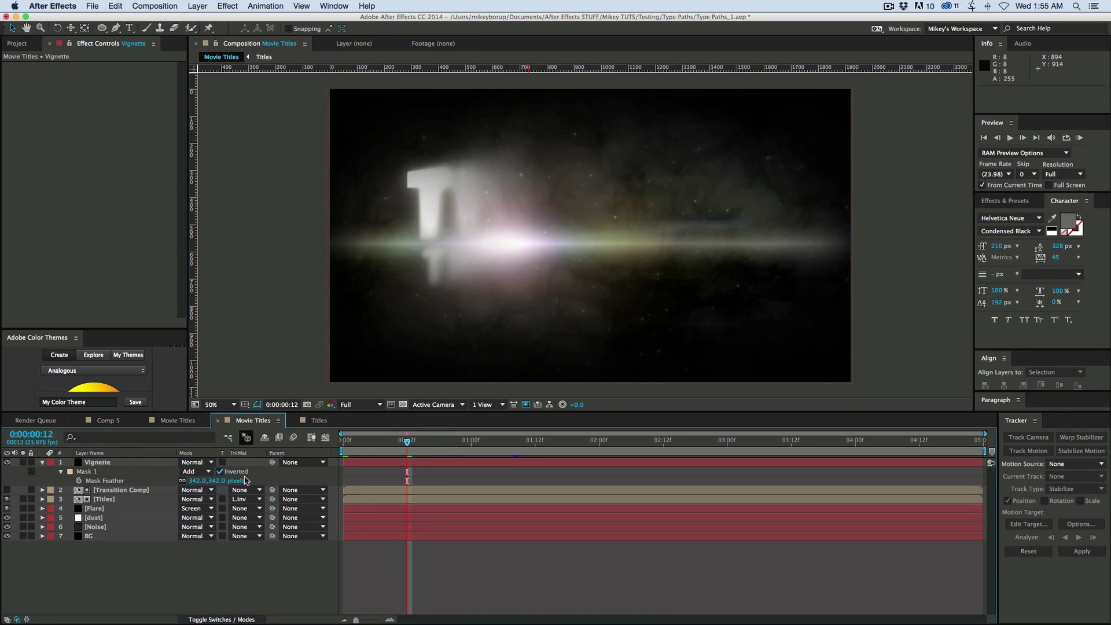
{"action": "left_click", "coordinate": [112, 462]}
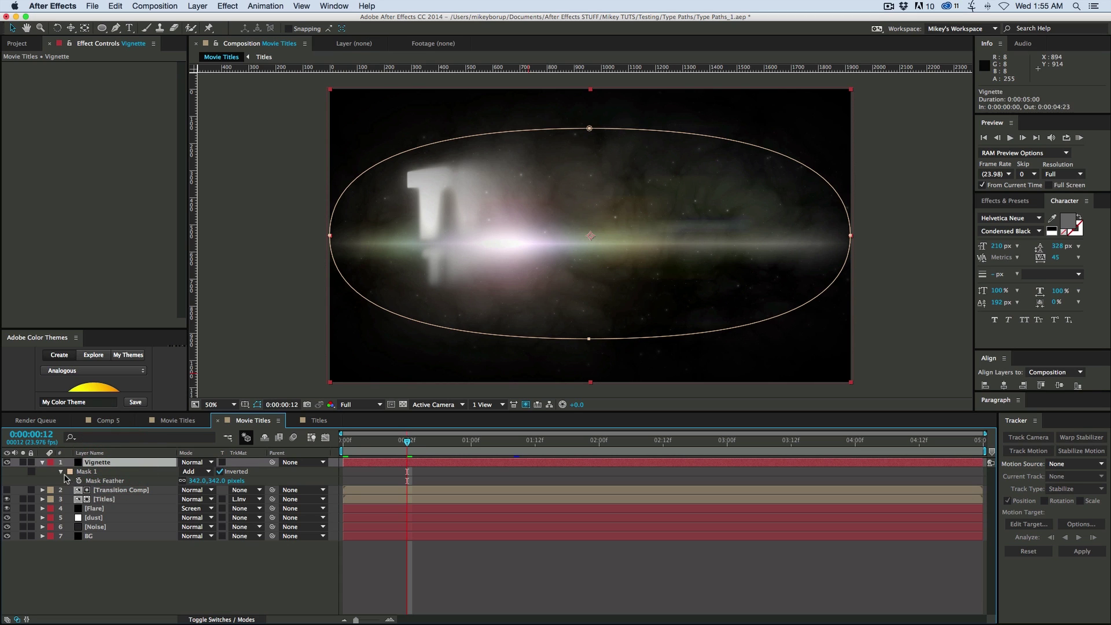
{"action": "left_click", "coordinate": [60, 470]}
{"action": "left_click", "coordinate": [61, 471]}
{"action": "left_click_drag", "start_coordinate": [81, 509], "coordinate": [99, 516]}
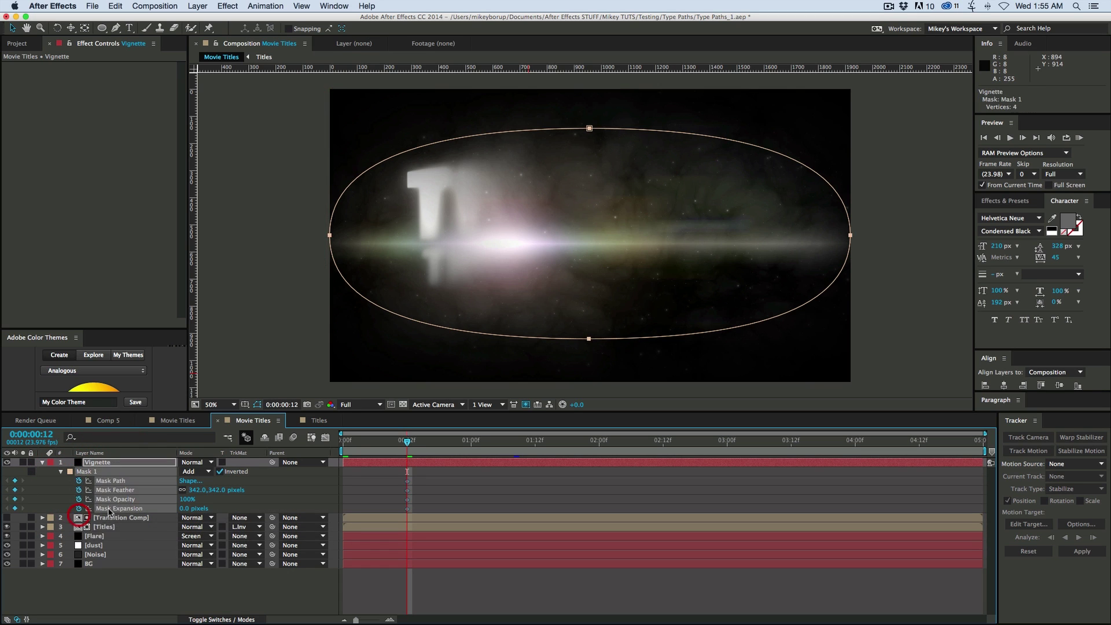
Set the Vignette's Mask Expansion to -411 pixels at 0:00:00:00 and preview the animation
{"action": "left_click_drag", "start_coordinate": [408, 444], "coordinate": [333, 446]}
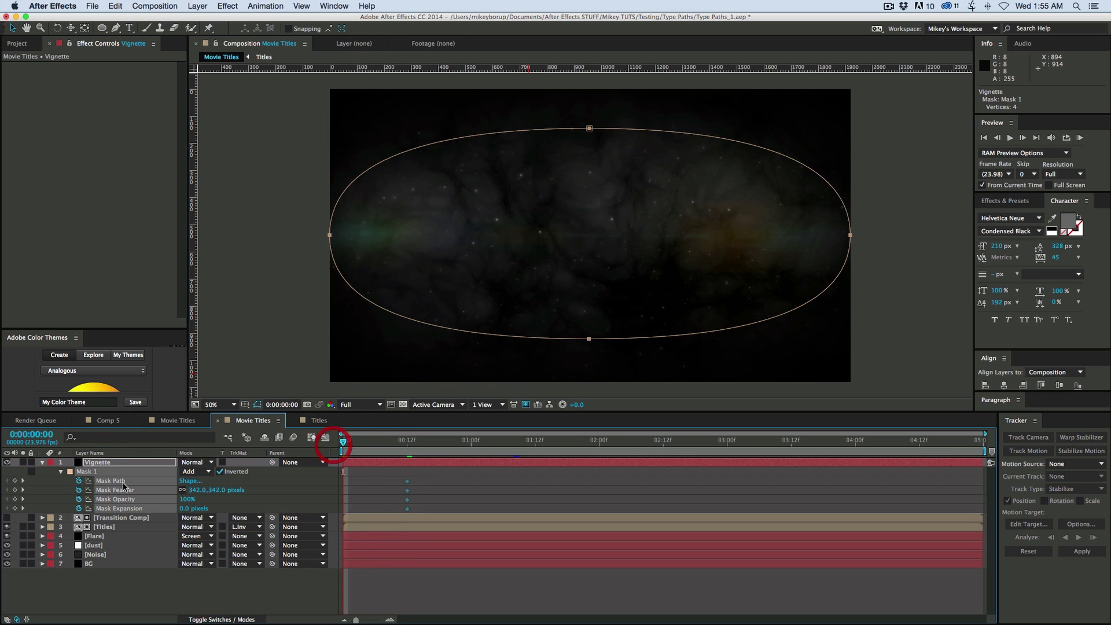
{"action": "left_click_drag", "start_coordinate": [184, 509], "coordinate": [12, 508]}
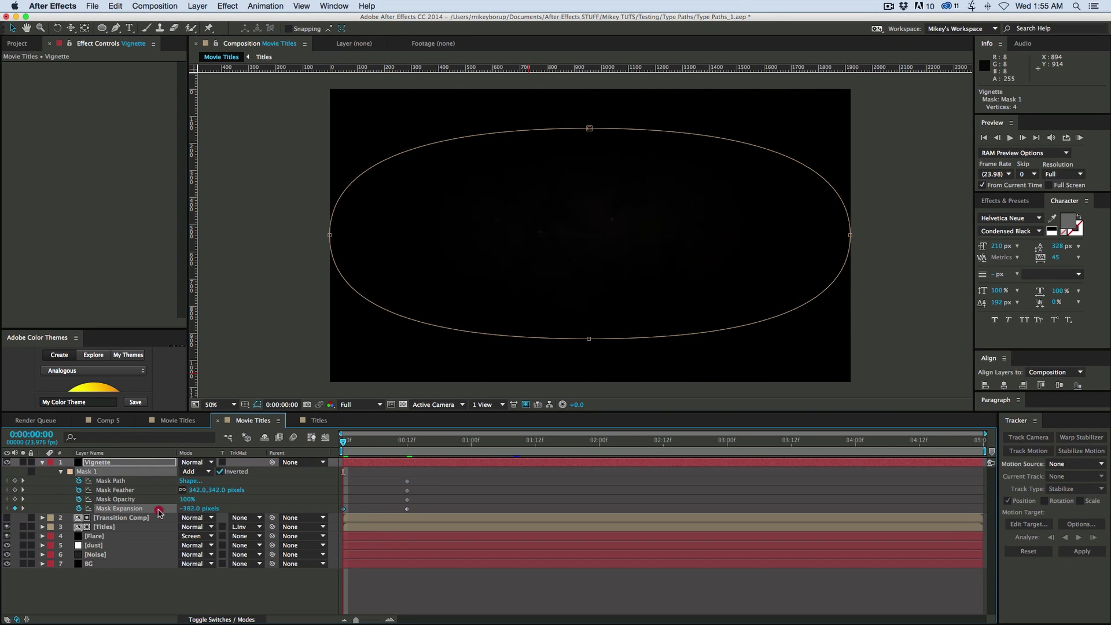
{"action": "left_click_drag", "start_coordinate": [160, 512], "coordinate": [151, 519]}
{"action": "left_click", "coordinate": [392, 579]}
{"action": "key", "text": "space"}
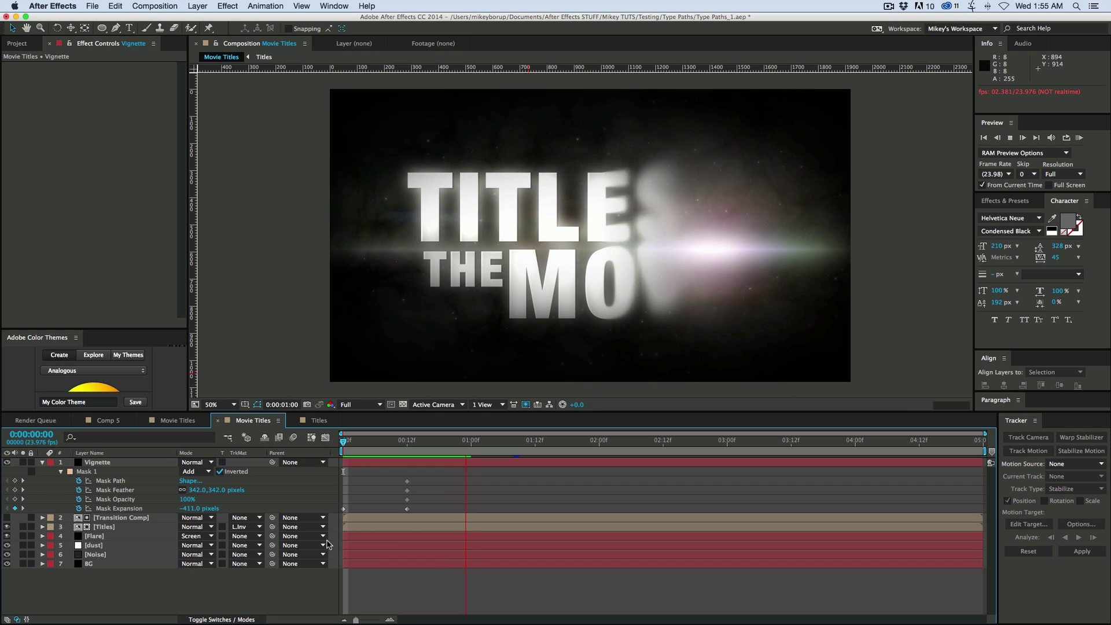
{"action": "key", "text": "space"}
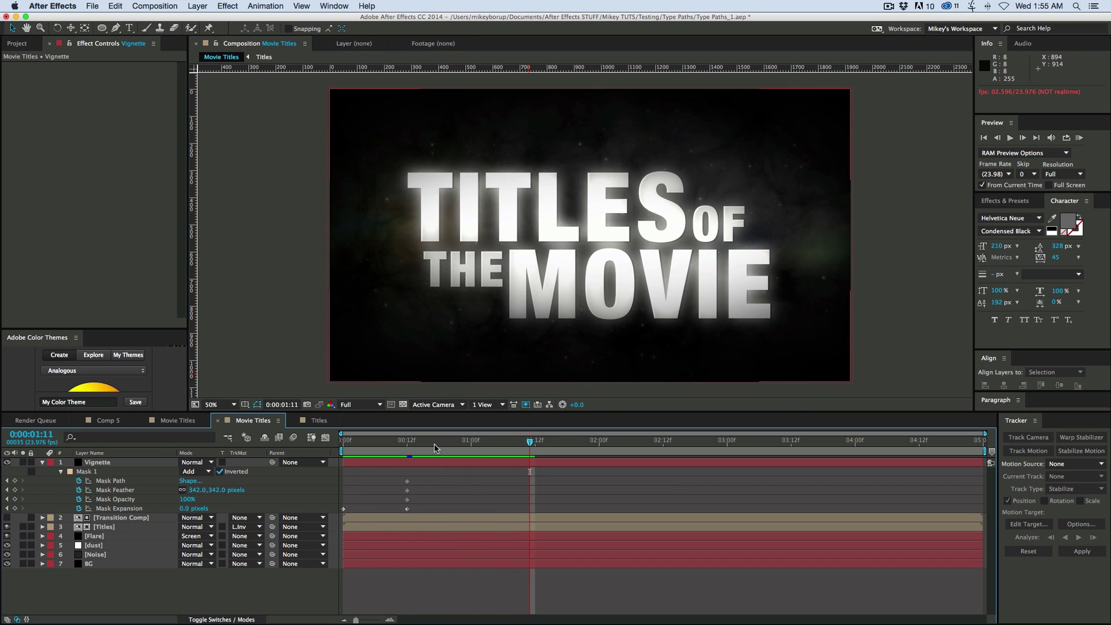
Animate the Titles layer's Scale from 80% at 0:00:00:00 to 100% at 0:00:04:23 and start a RAM preview
{"action": "left_click", "coordinate": [126, 518]}
{"action": "left_click", "coordinate": [110, 526]}
{"action": "key", "text": "s"}
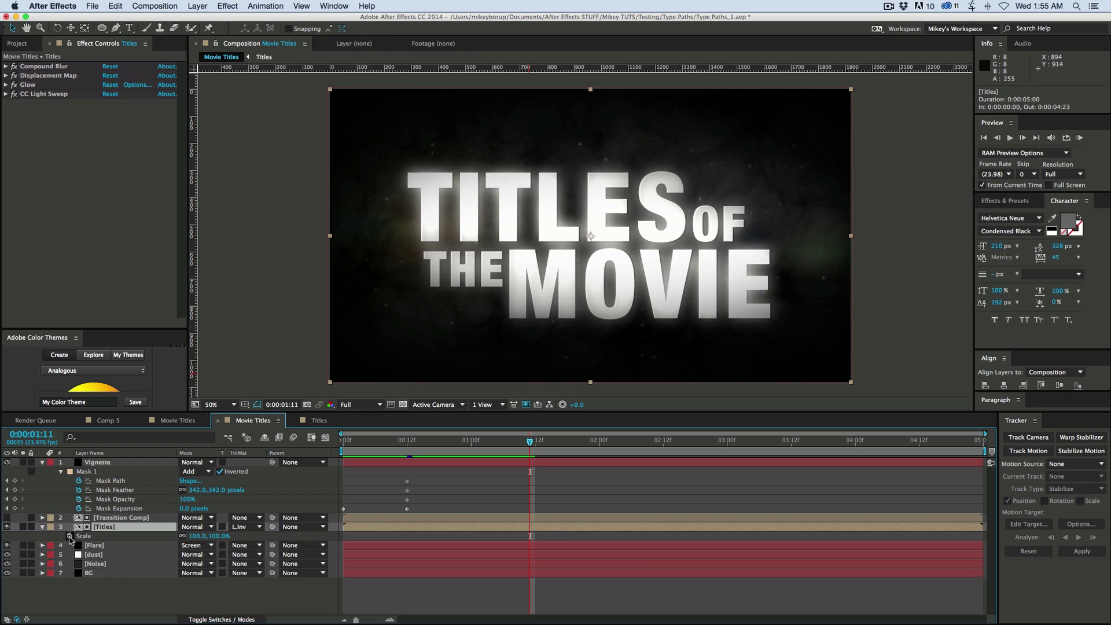
{"action": "left_click", "coordinate": [979, 445]}
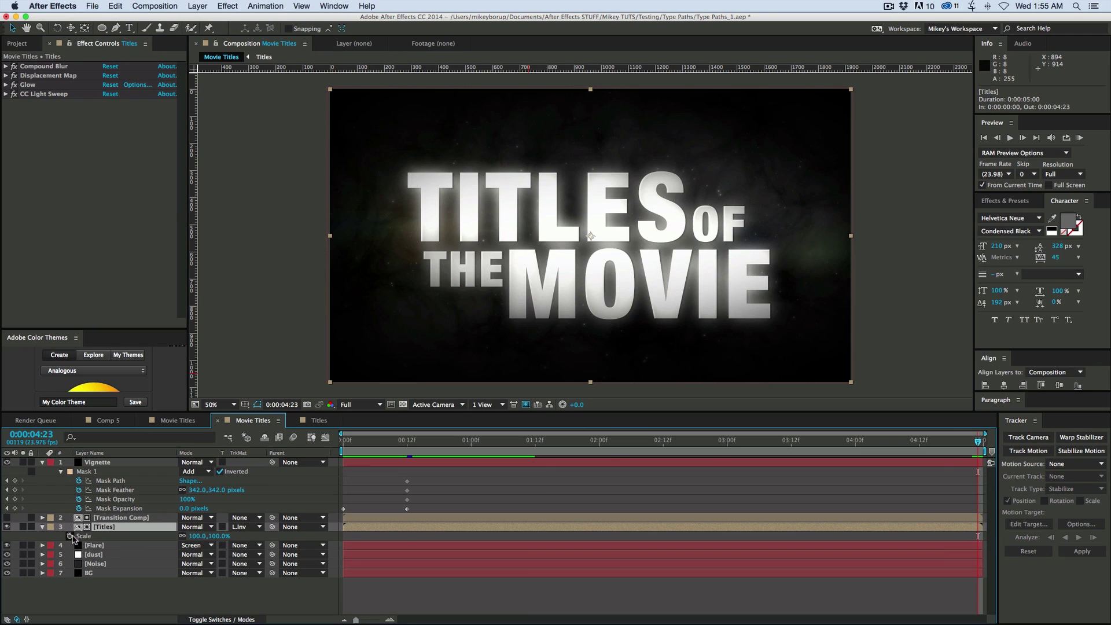
{"action": "left_click", "coordinate": [70, 536]}
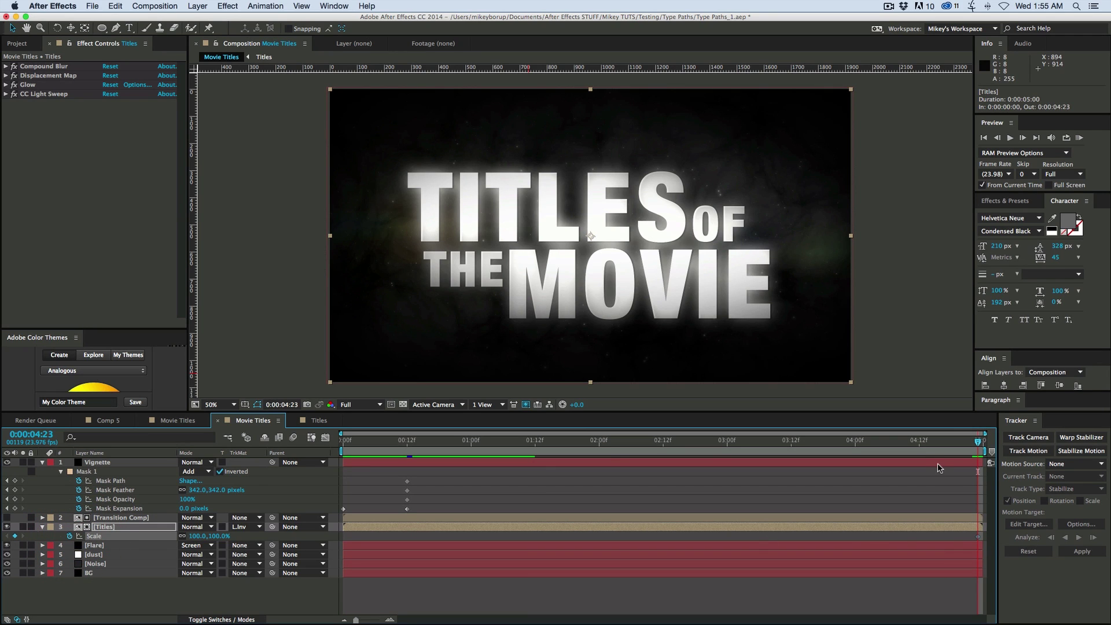
{"action": "left_click_drag", "start_coordinate": [440, 434], "coordinate": [359, 438]}
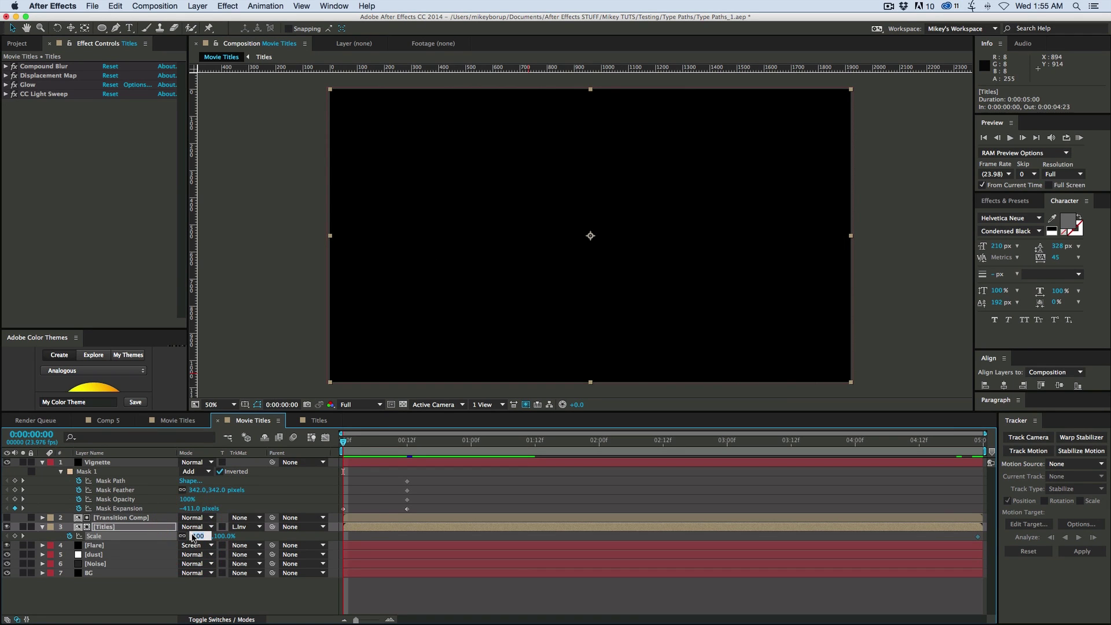
{"action": "key", "text": "KP_0"}
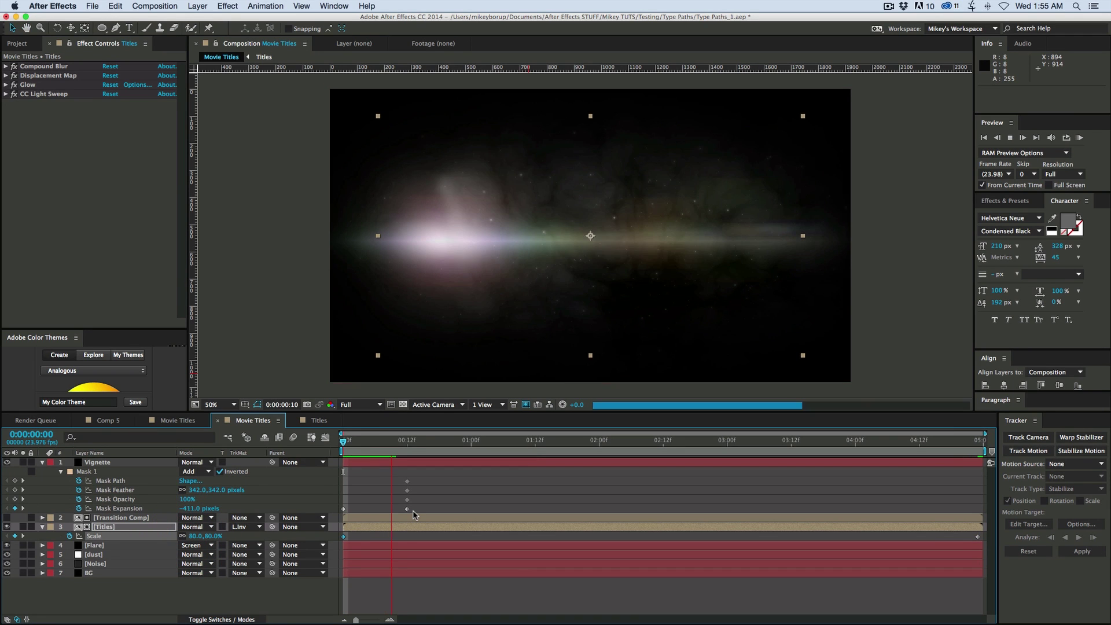
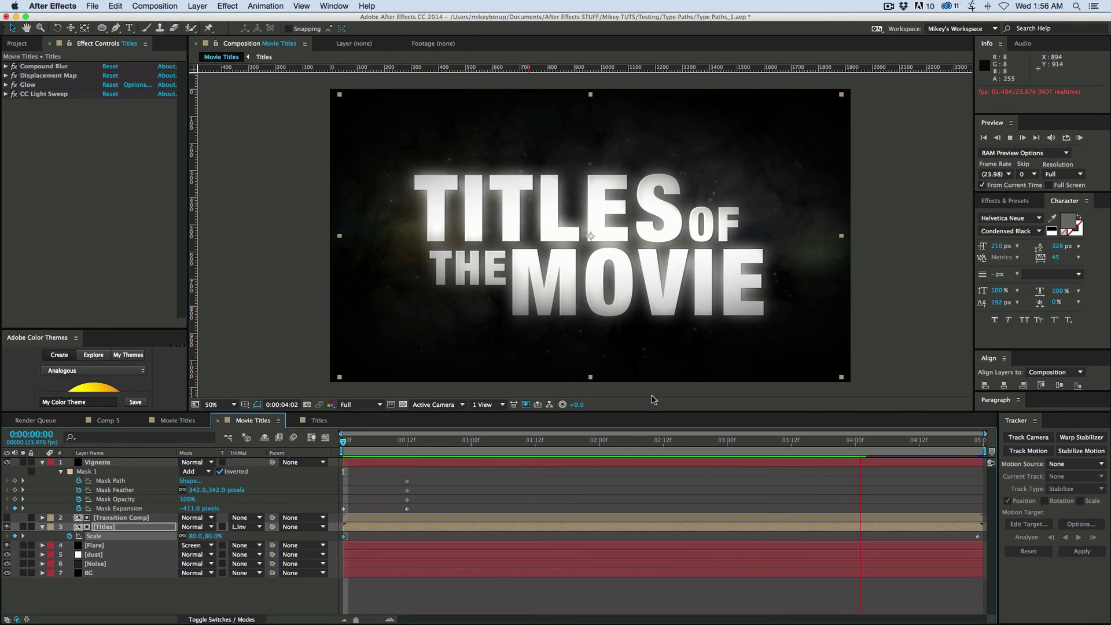
Stop the preview, add an adjustment layer above all other layers, and collapse the Vignette and Titles layers' properties
{"action": "key", "text": "space"}
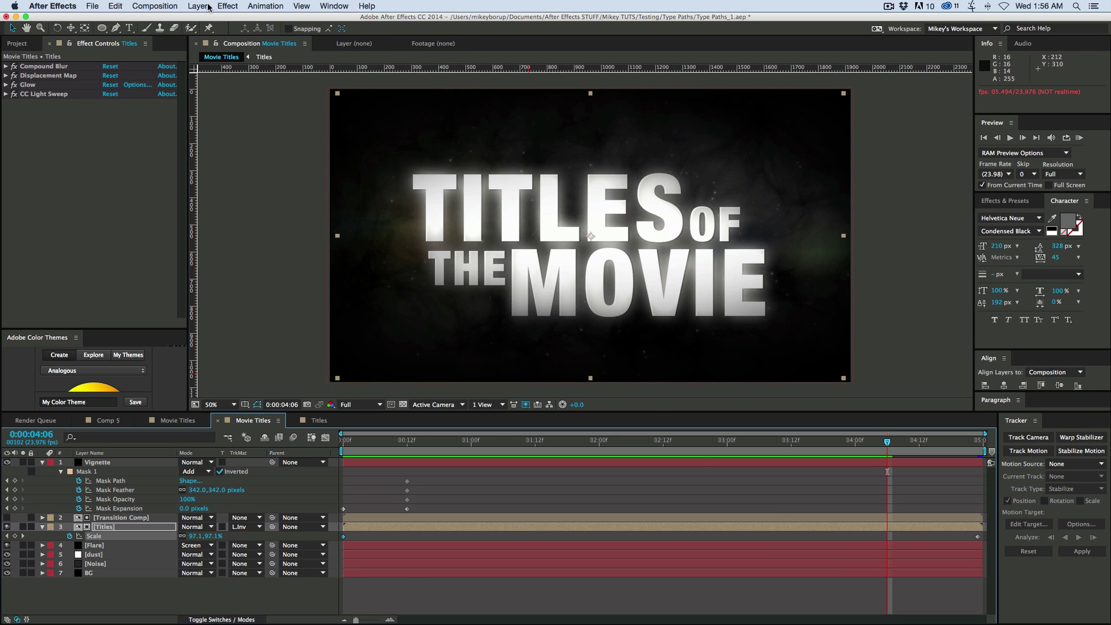
{"action": "left_click", "coordinate": [206, 6]}
{"action": "mouse_move", "coordinate": [208, 19]}
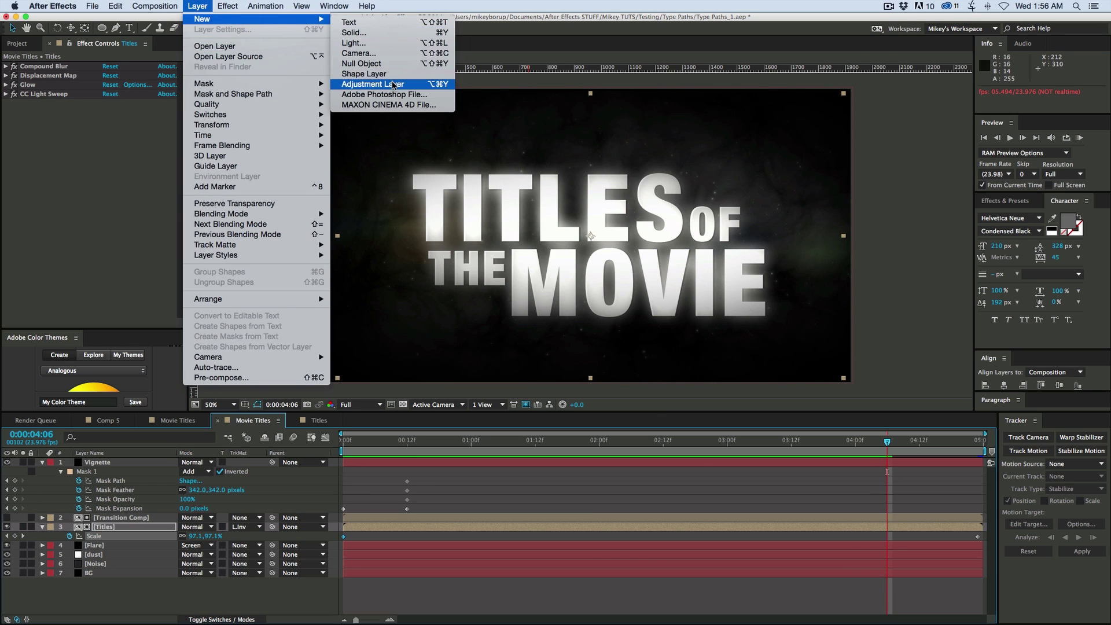
{"action": "left_click", "coordinate": [393, 85]}
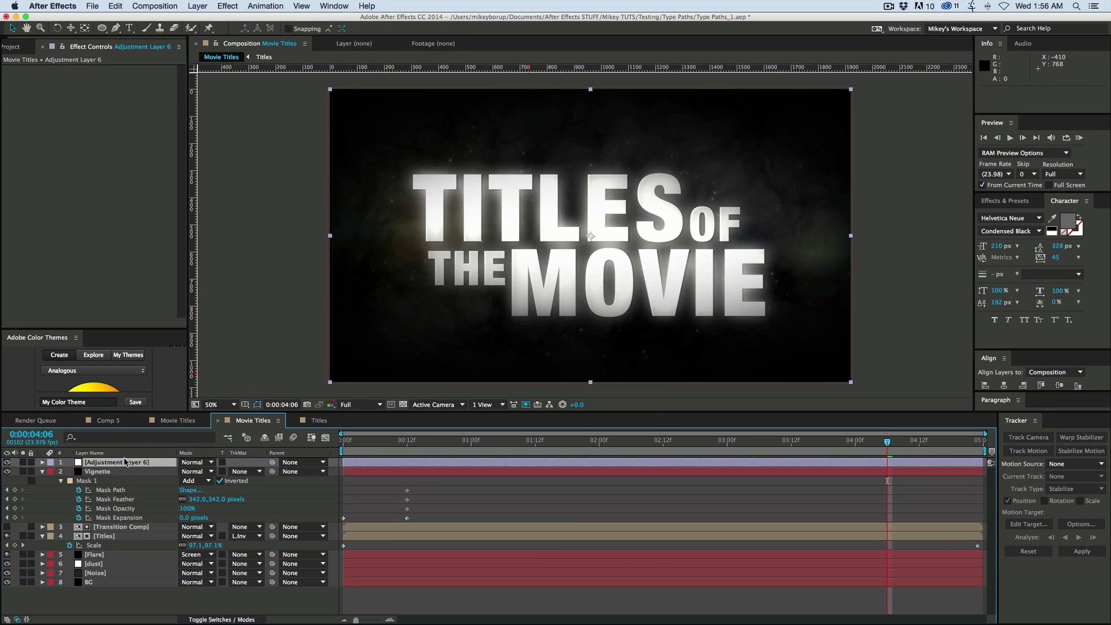
{"action": "left_click", "coordinate": [44, 472]}
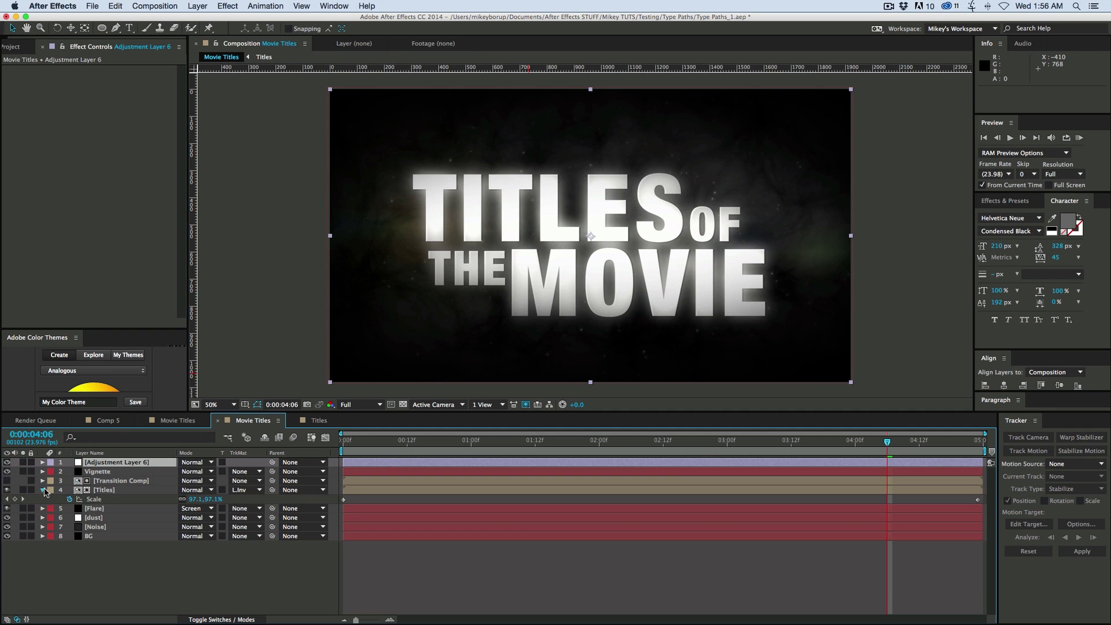
{"action": "left_click", "coordinate": [42, 490]}
Apply Box Blur to the adjustment layer with Horizontal blur dimensions and a Blur Radius of 1224
{"action": "left_click", "coordinate": [228, 7]}
{"action": "mouse_move", "coordinate": [256, 83]}
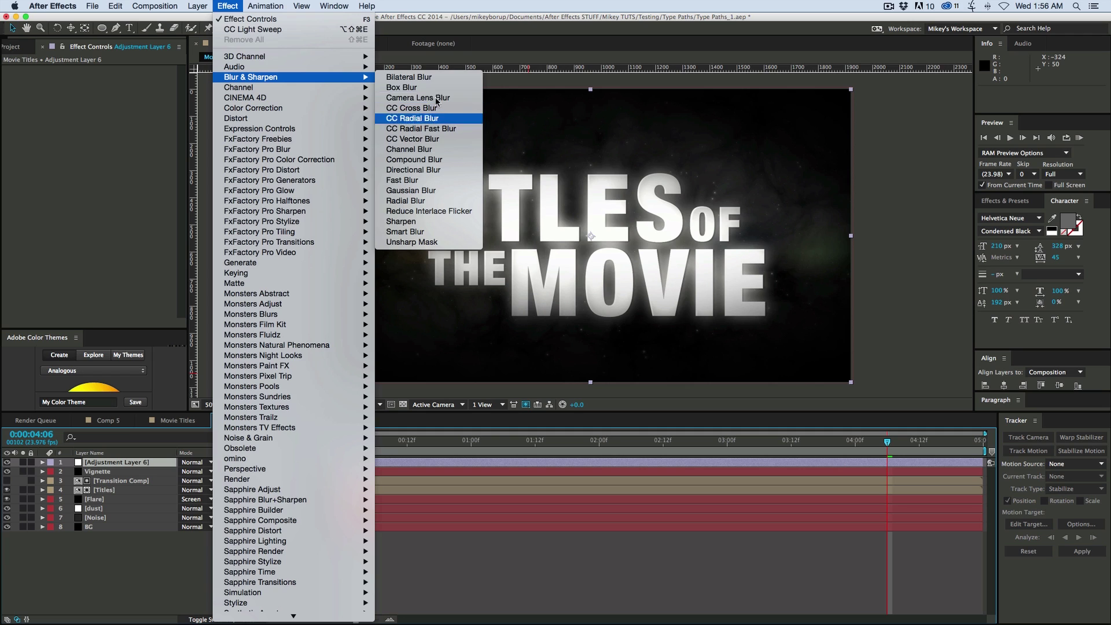
{"action": "left_click", "coordinate": [405, 87]}
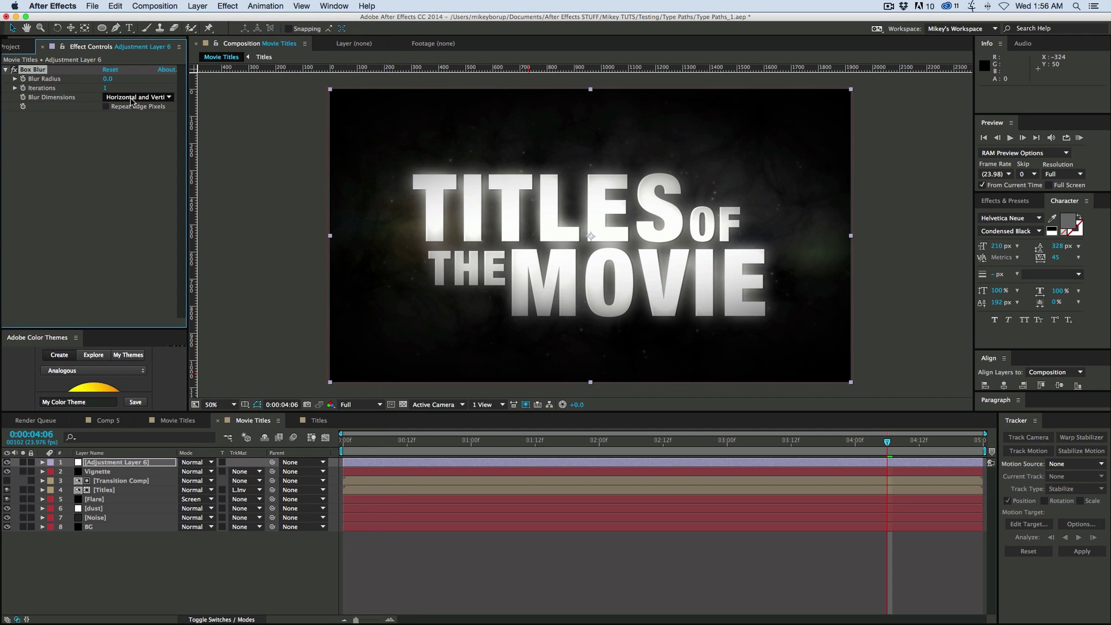
{"action": "left_click", "coordinate": [131, 98]}
{"action": "left_click", "coordinate": [133, 118]}
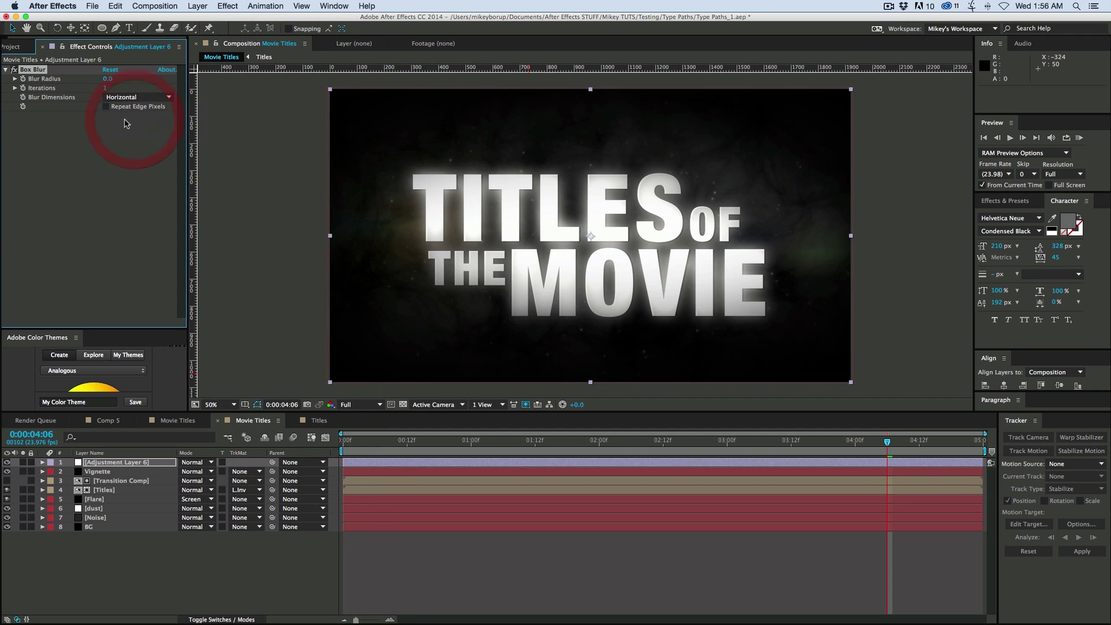
{"action": "left_click_drag", "start_coordinate": [107, 82], "coordinate": [775, 164]}
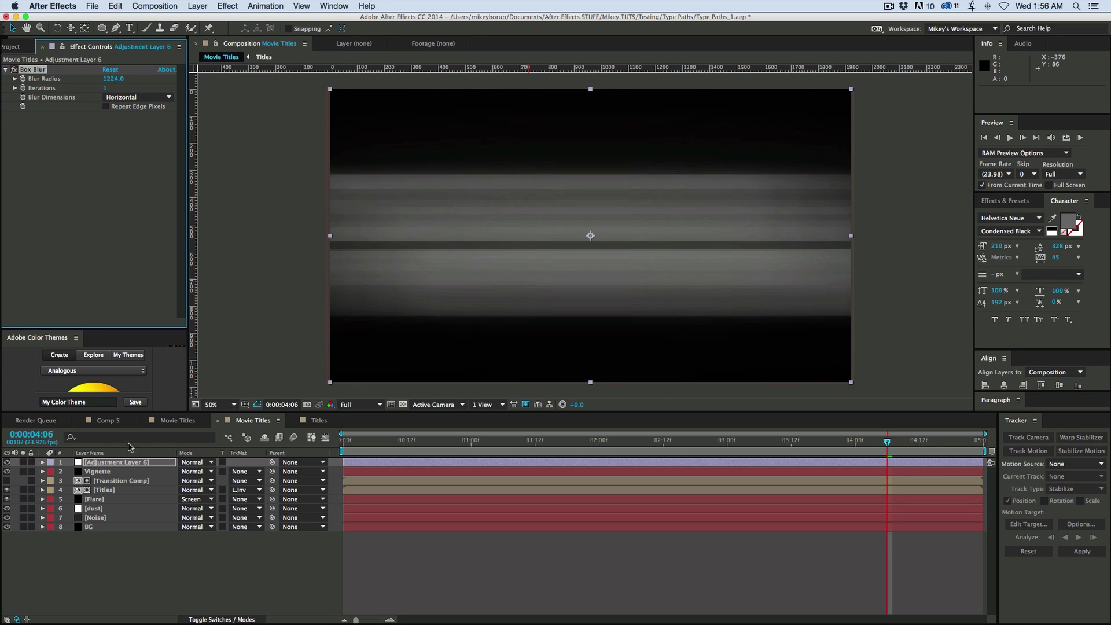
Add CC Composite to the adjustment layer with Composite Original set to Behind and RGB Only turned off
{"action": "left_click", "coordinate": [228, 6]}
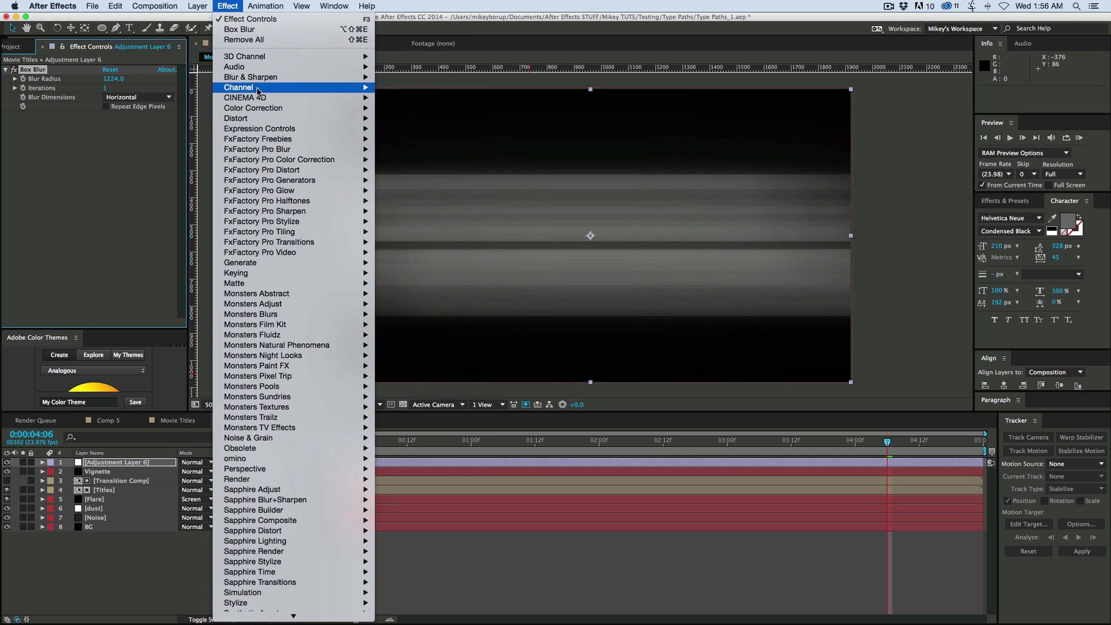
{"action": "mouse_move", "coordinate": [255, 87]}
{"action": "left_click", "coordinate": [413, 118]}
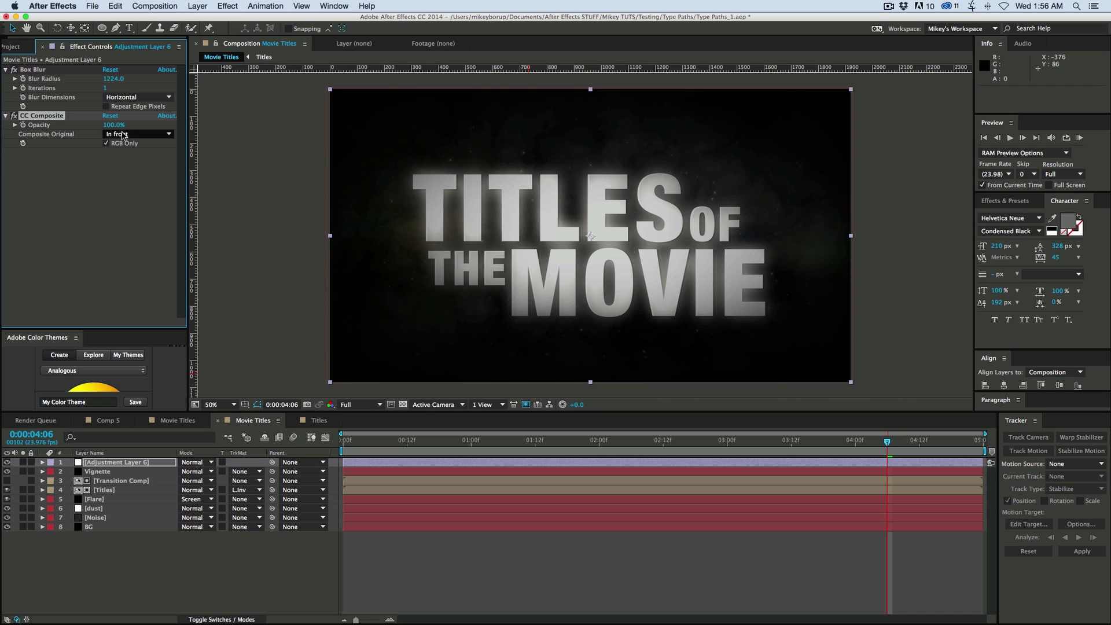
{"action": "left_click", "coordinate": [125, 134]}
{"action": "left_click", "coordinate": [112, 148]}
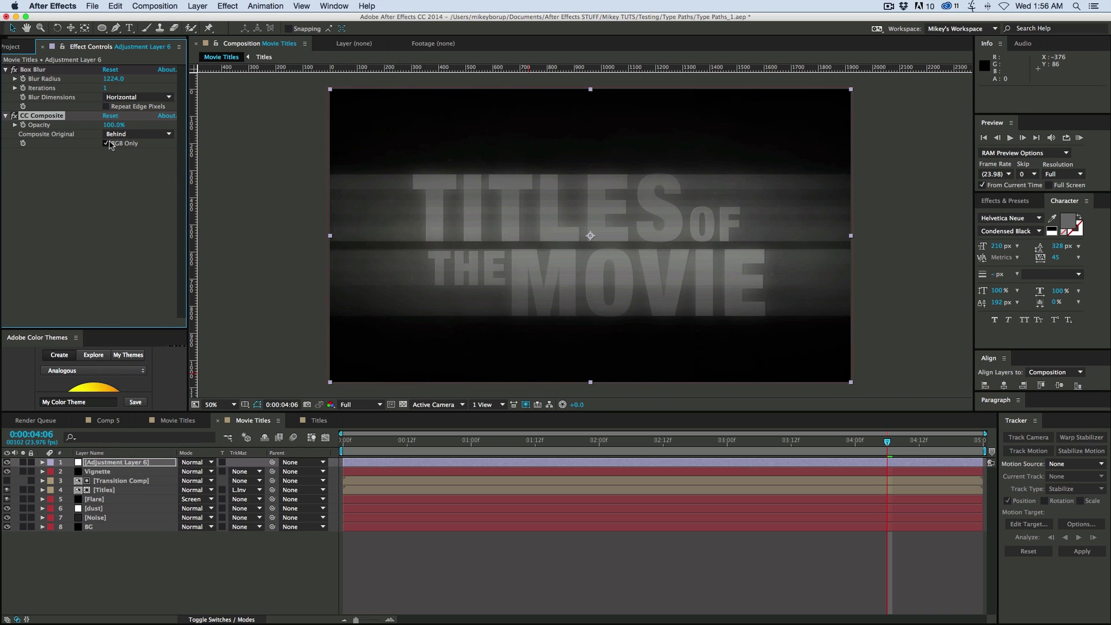
{"action": "left_click", "coordinate": [106, 144]}
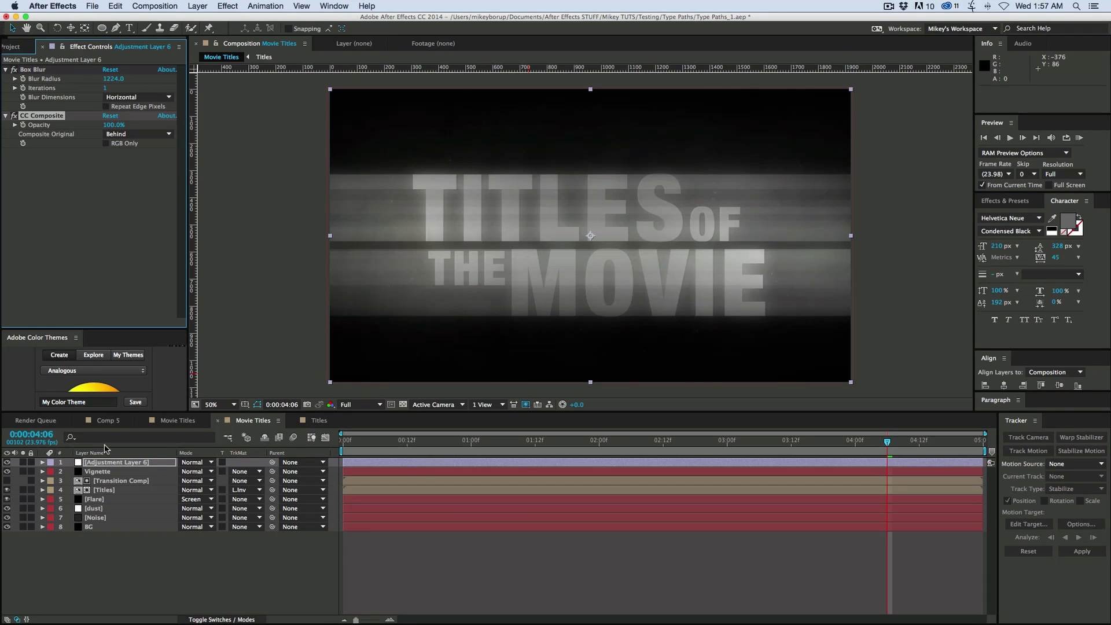
Lower the Box Blur's Effect Opacity to 34% in its Compositing Options and collapse the adjustment layer
{"action": "left_click", "coordinate": [43, 463]}
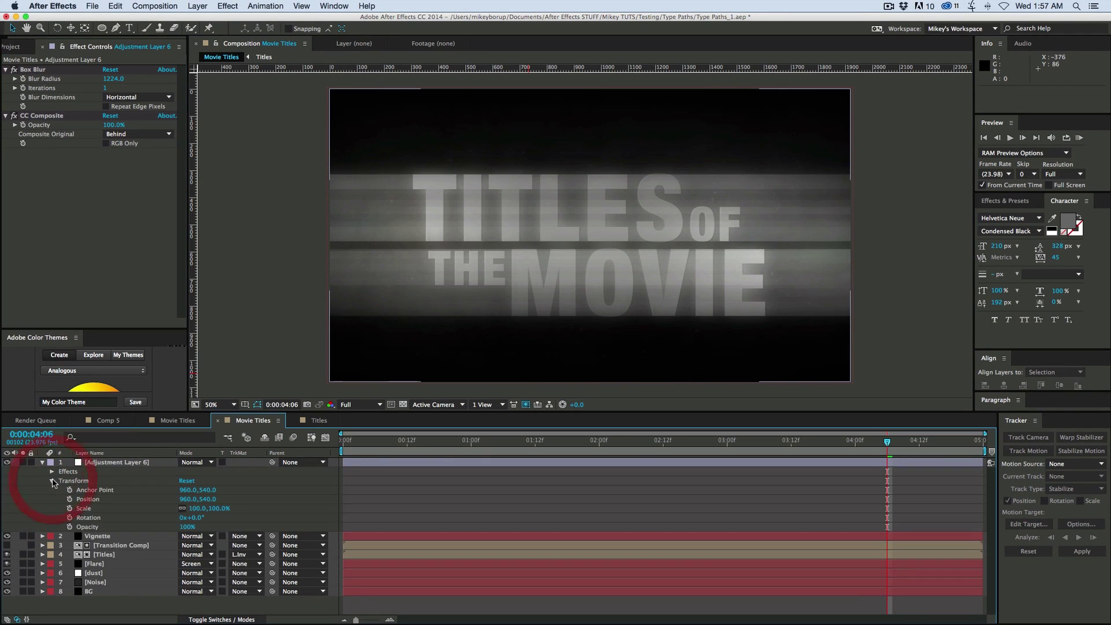
{"action": "left_click", "coordinate": [52, 480]}
{"action": "left_click", "coordinate": [52, 471]}
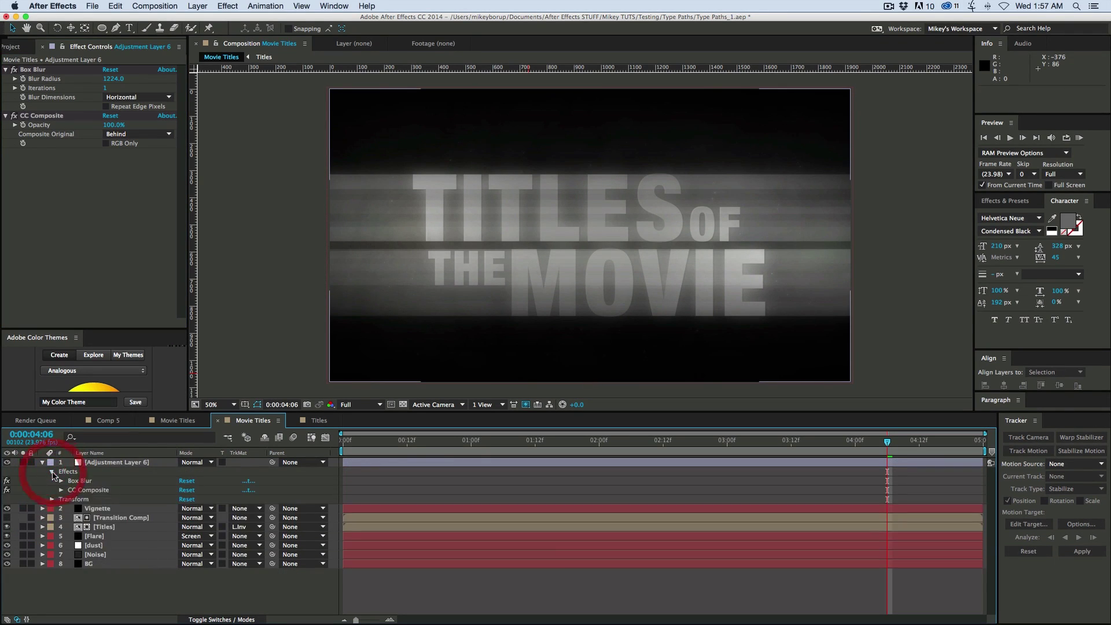
{"action": "left_click", "coordinate": [61, 481]}
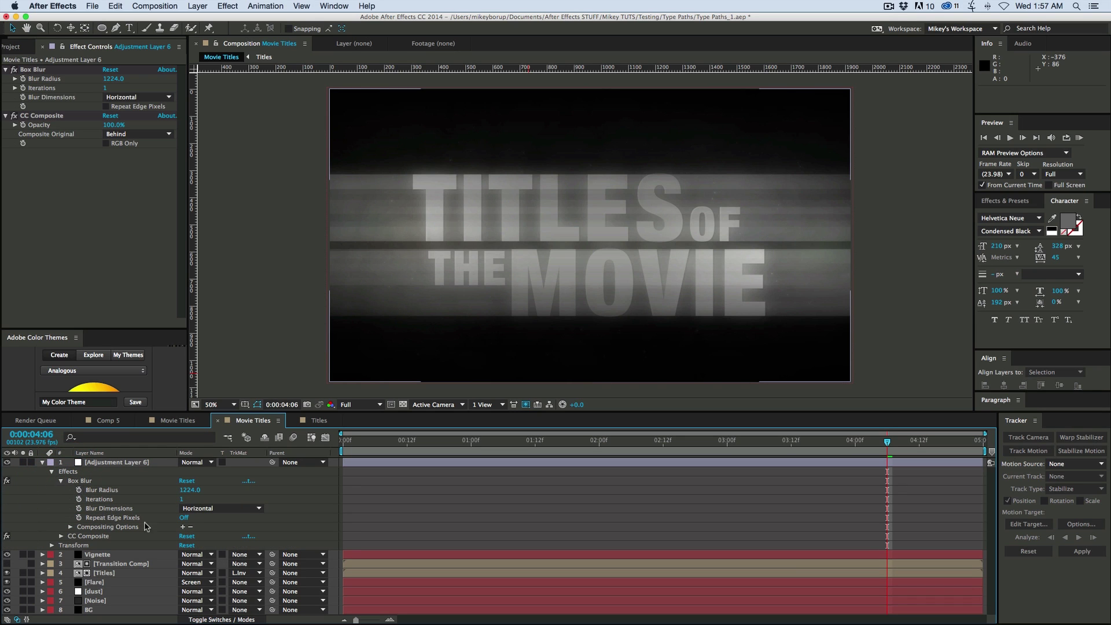
{"action": "left_click", "coordinate": [70, 527]}
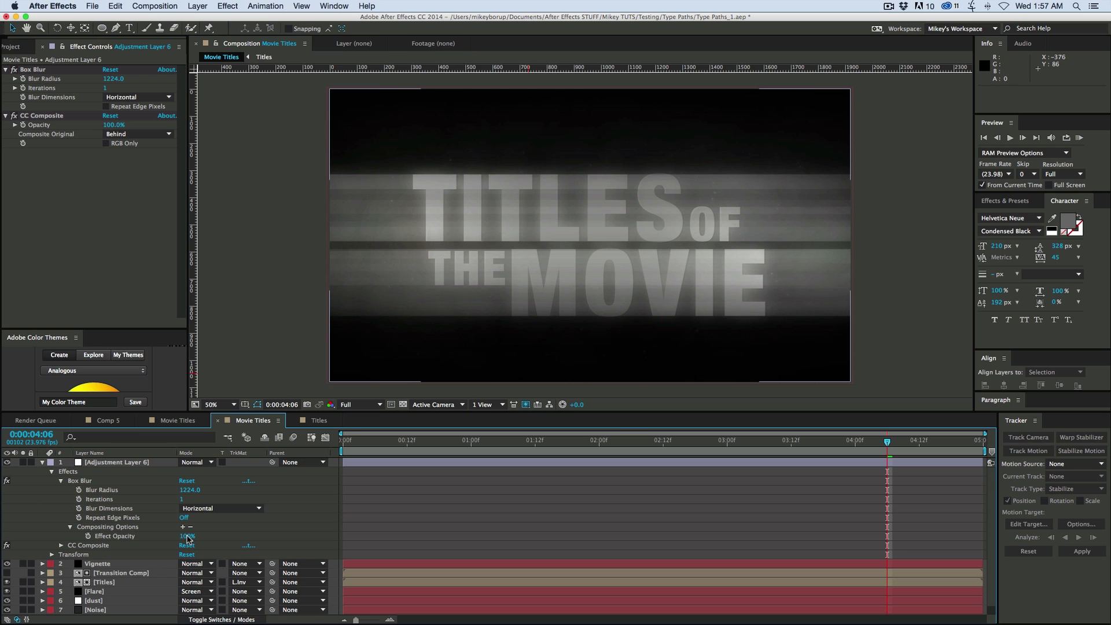
{"action": "left_click_drag", "start_coordinate": [186, 538], "coordinate": [150, 537]}
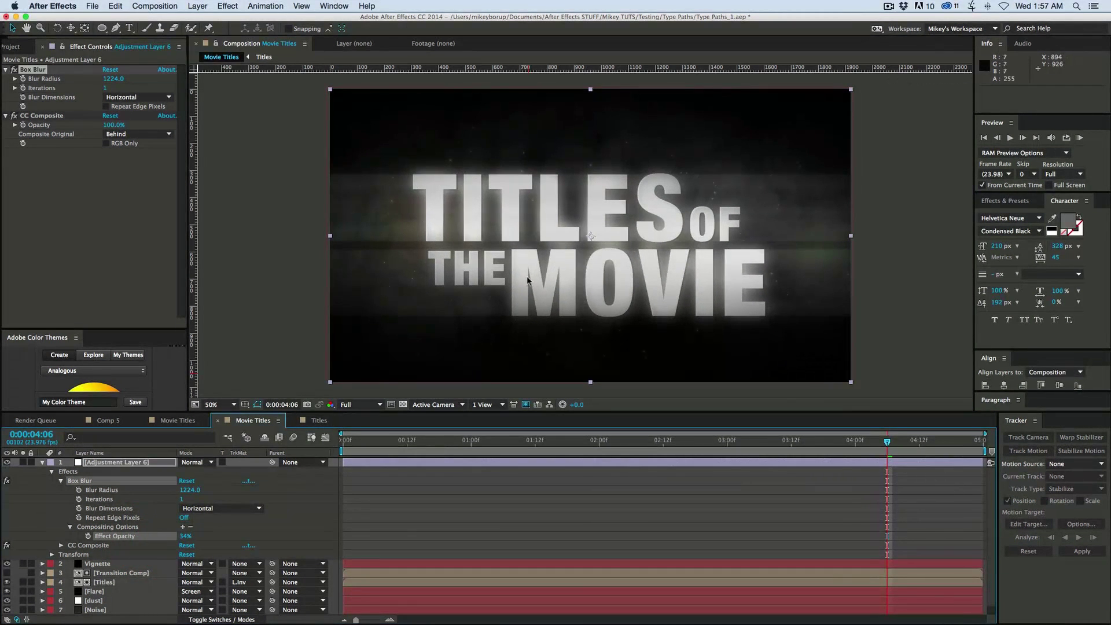
{"action": "left_click", "coordinate": [525, 506]}
{"action": "key", "text": "u"}
Add Curves to the adjustment layer and, in the Green channel, slightly raise the highlights and shift the black point inward
{"action": "left_click", "coordinate": [228, 6]}
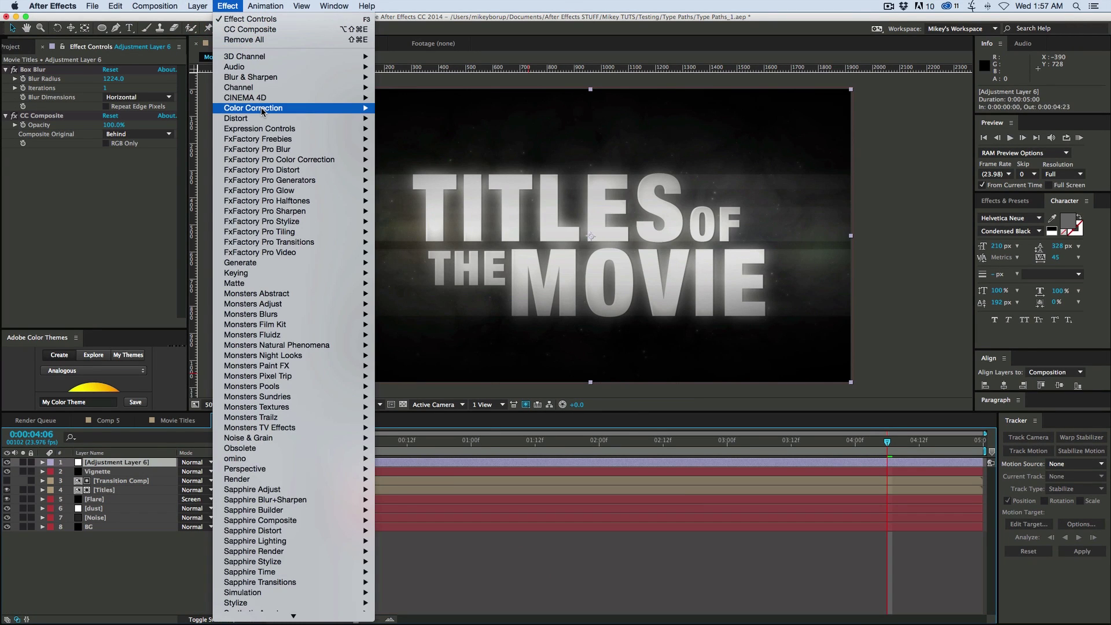
{"action": "mouse_move", "coordinate": [262, 109]}
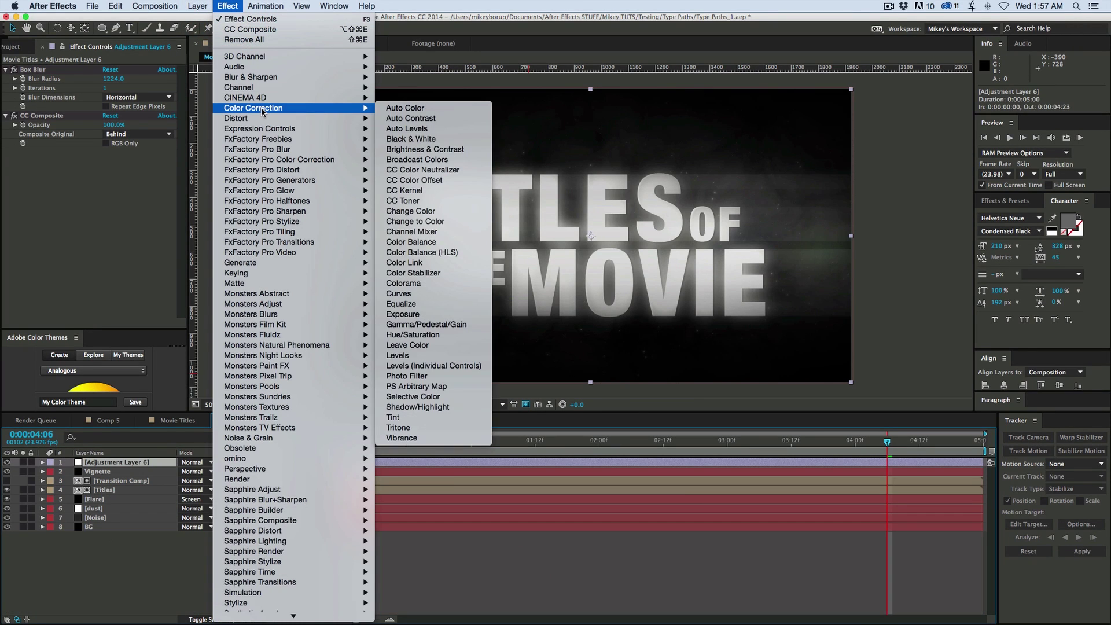
{"action": "left_click", "coordinate": [419, 294]}
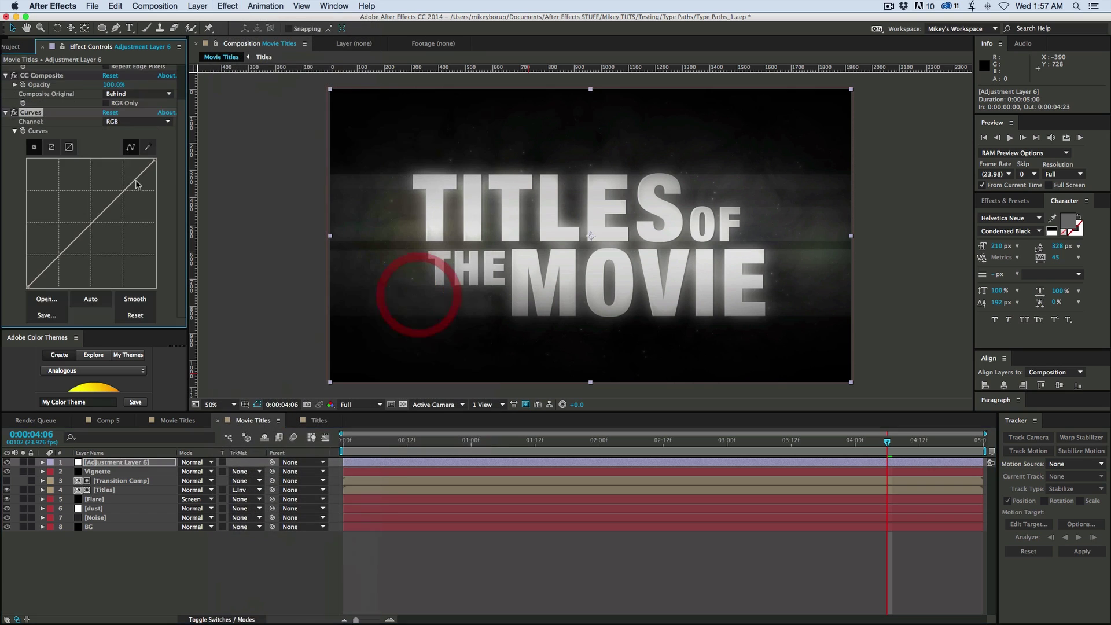
{"action": "left_click", "coordinate": [155, 122]}
{"action": "left_click", "coordinate": [138, 154]}
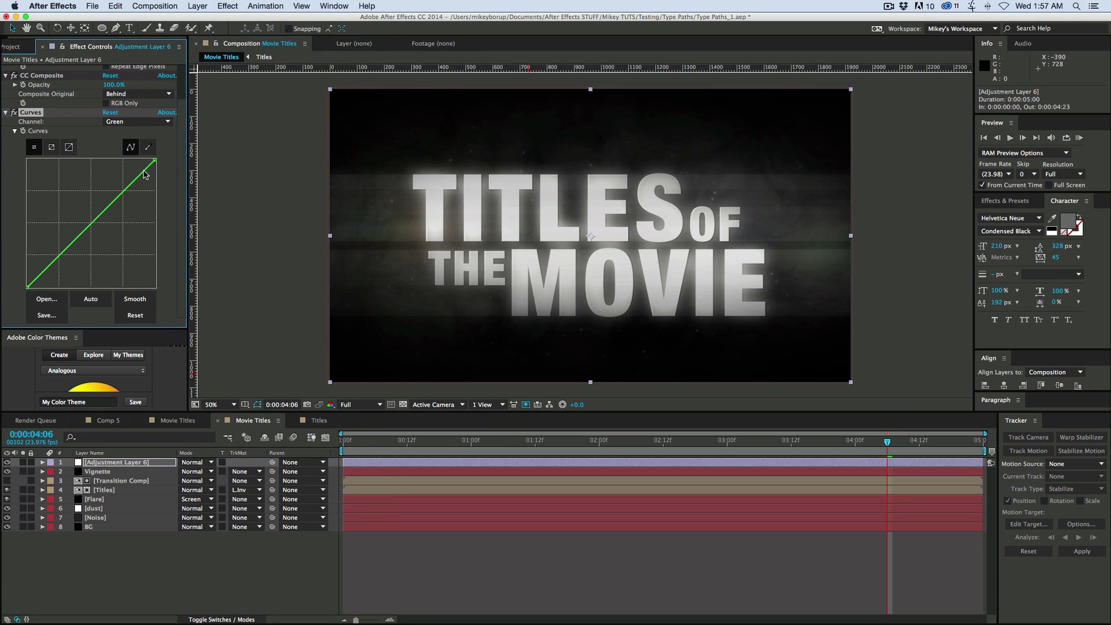
{"action": "left_click_drag", "start_coordinate": [143, 171], "coordinate": [140, 172]}
{"action": "left_click_drag", "start_coordinate": [28, 289], "coordinate": [33, 289]}
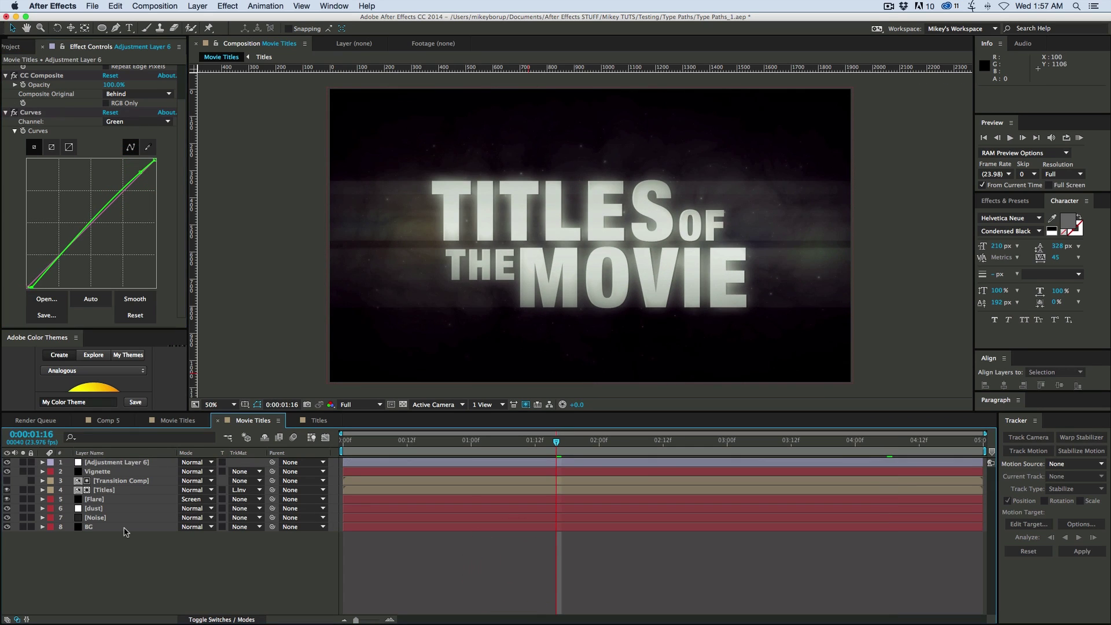
Add Curves to the Noise layer and strongly raise the Red channel's midtones while holding down its darkest shadows
{"action": "left_click", "coordinate": [100, 517]}
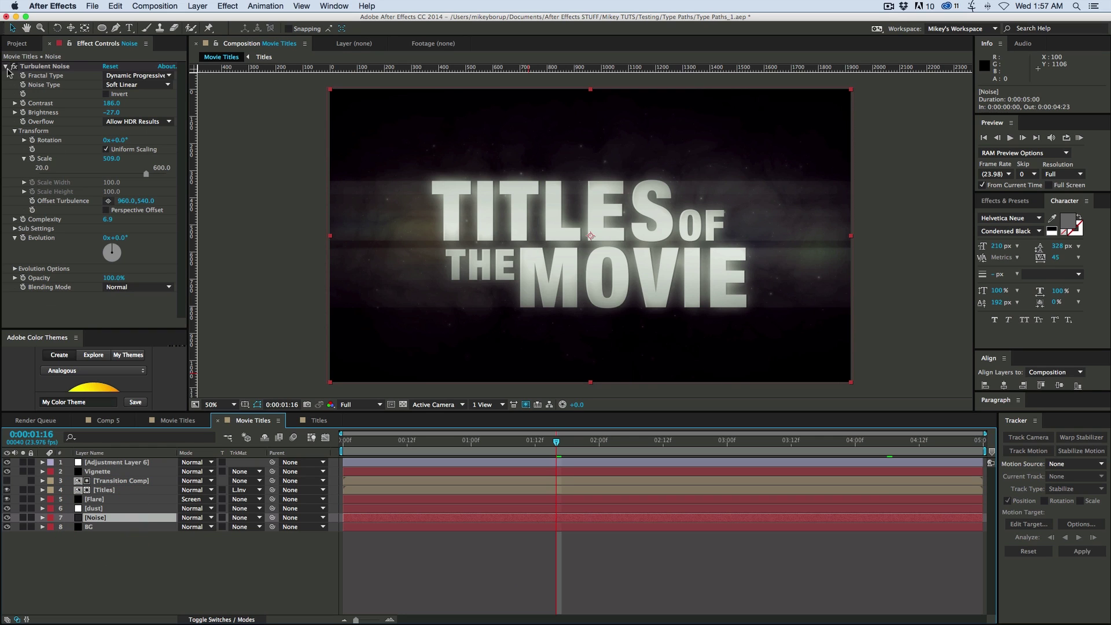
{"action": "left_click", "coordinate": [6, 67]}
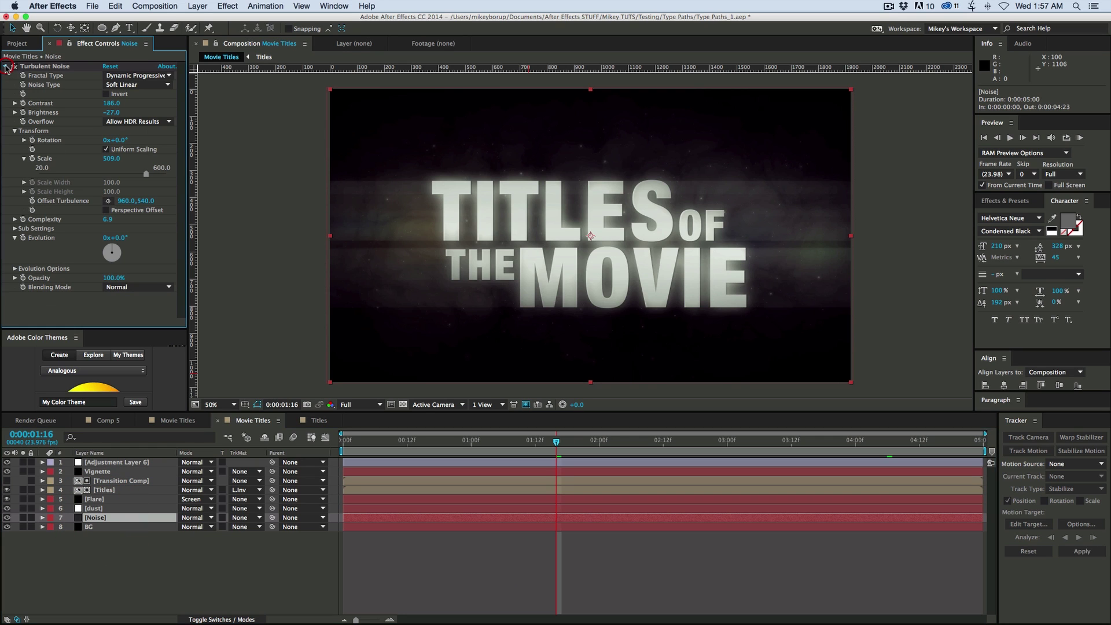
{"action": "left_click", "coordinate": [229, 6]}
{"action": "mouse_move", "coordinate": [274, 111]}
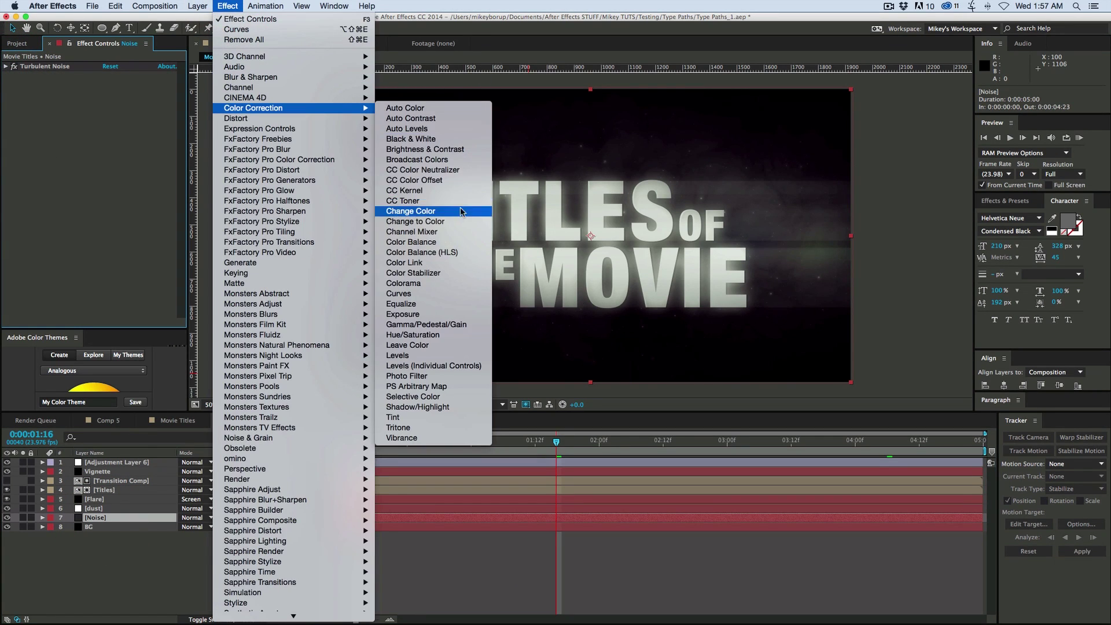
{"action": "left_click", "coordinate": [419, 293]}
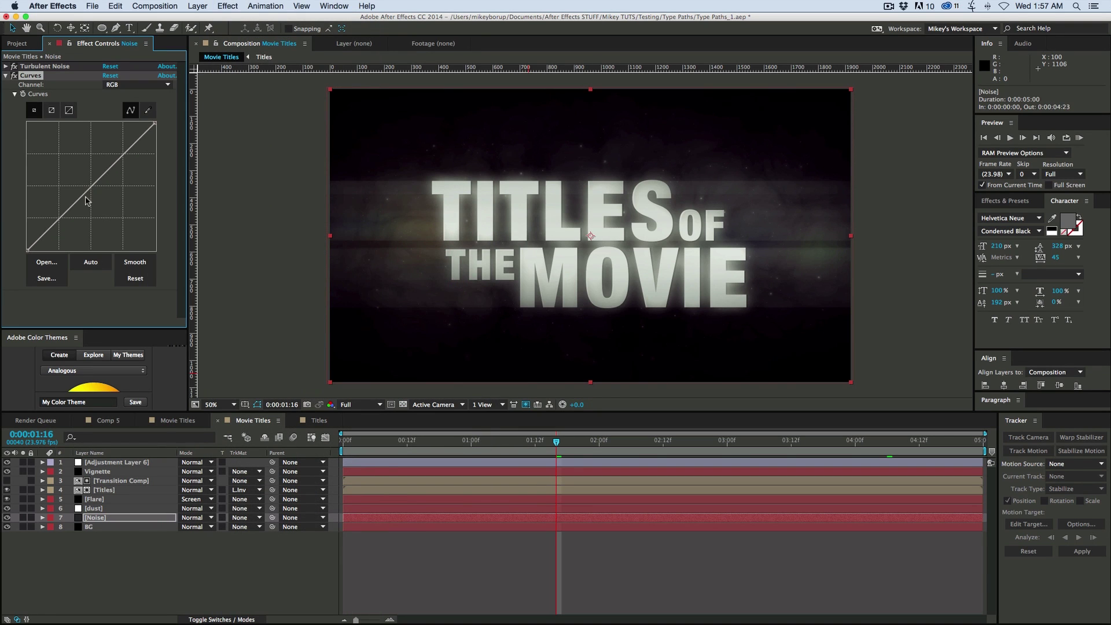
{"action": "left_click", "coordinate": [155, 85]}
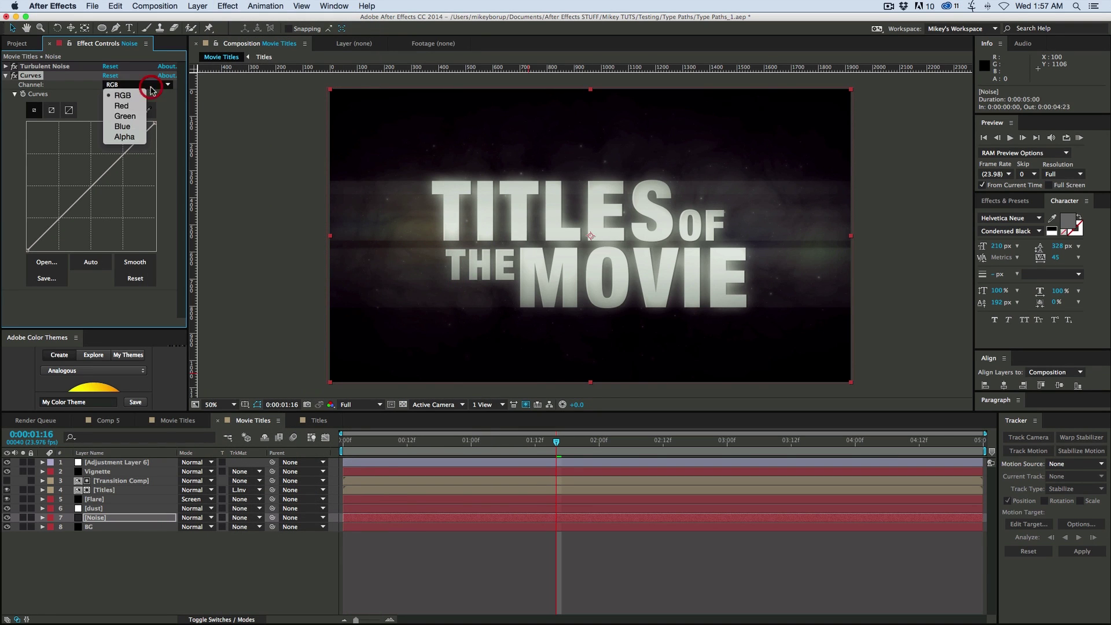
{"action": "left_click", "coordinate": [133, 110]}
{"action": "left_click_drag", "start_coordinate": [89, 186], "coordinate": [45, 234]}
Set a keyframe for the Noise layer's Turbulent Noise Evolution at 0:00:00:00
{"action": "left_click", "coordinate": [119, 519]}
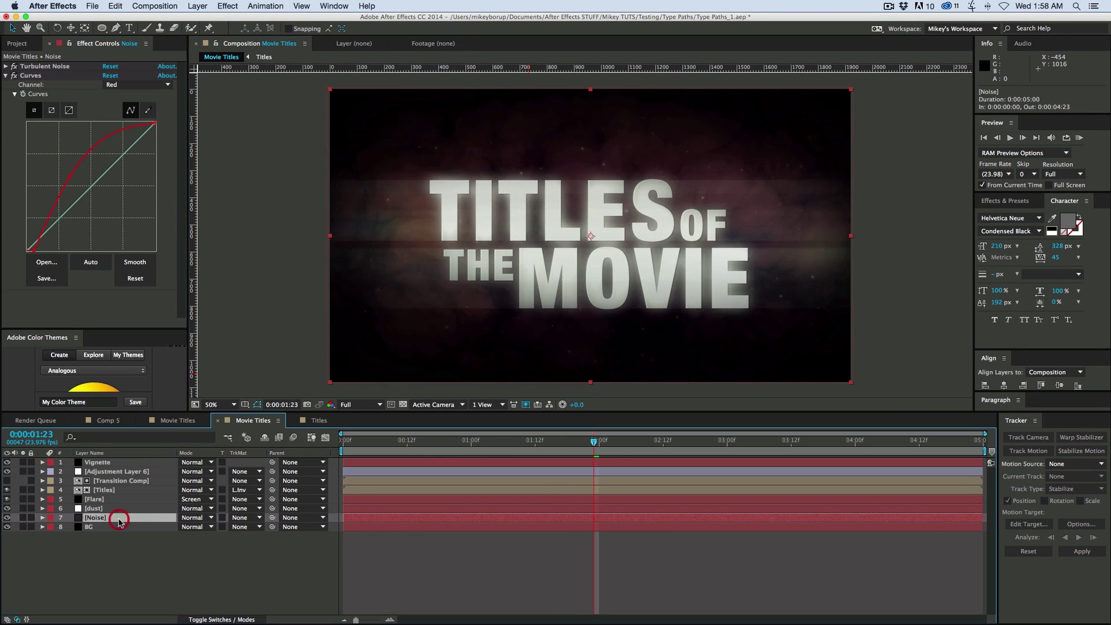
{"action": "left_click", "coordinate": [6, 66]}
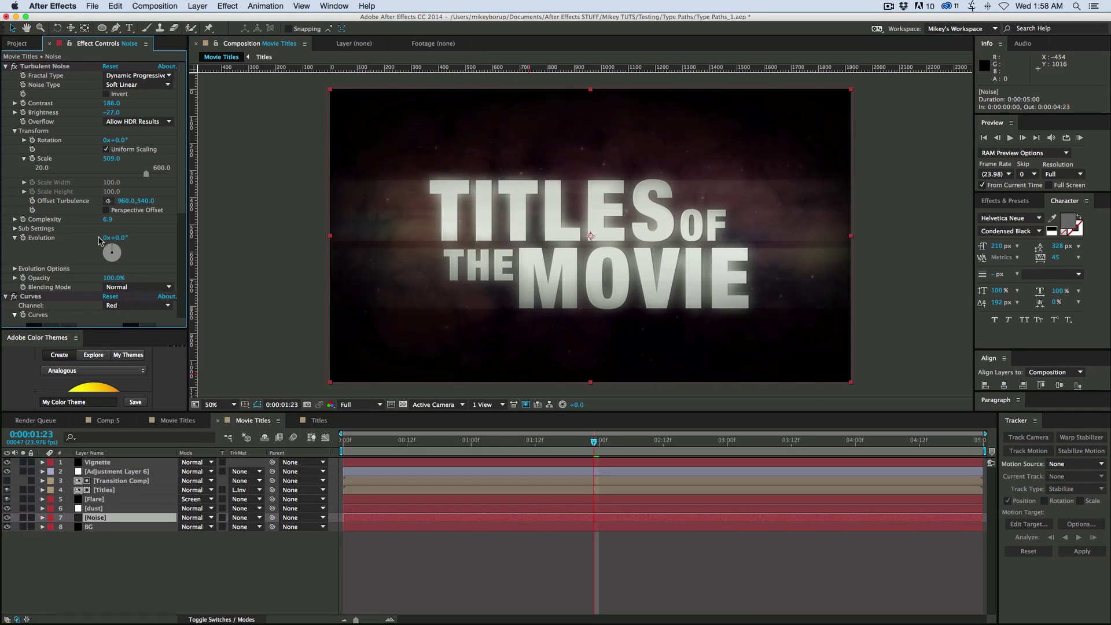
{"action": "left_click", "coordinate": [380, 441]}
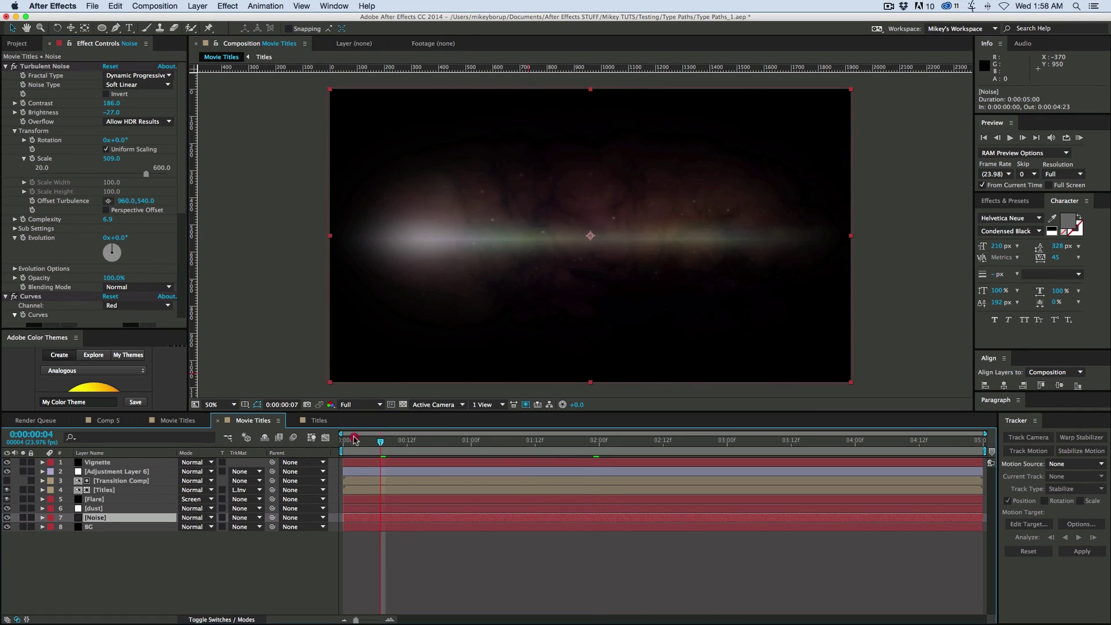
{"action": "left_click_drag", "start_coordinate": [355, 440], "coordinate": [343, 440]}
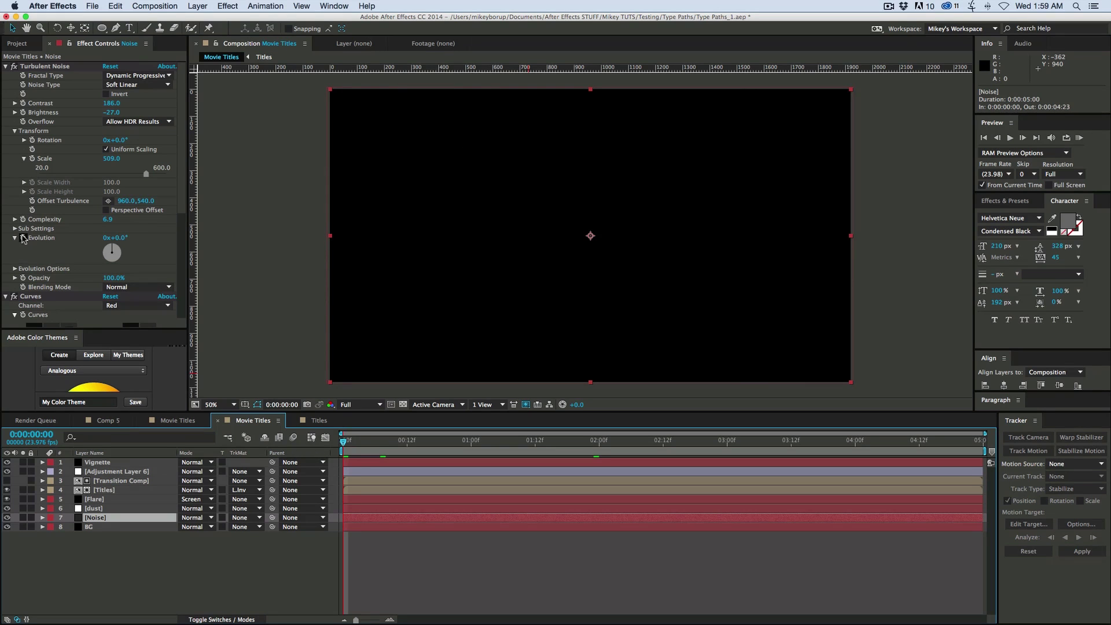
{"action": "left_click", "coordinate": [23, 238]}
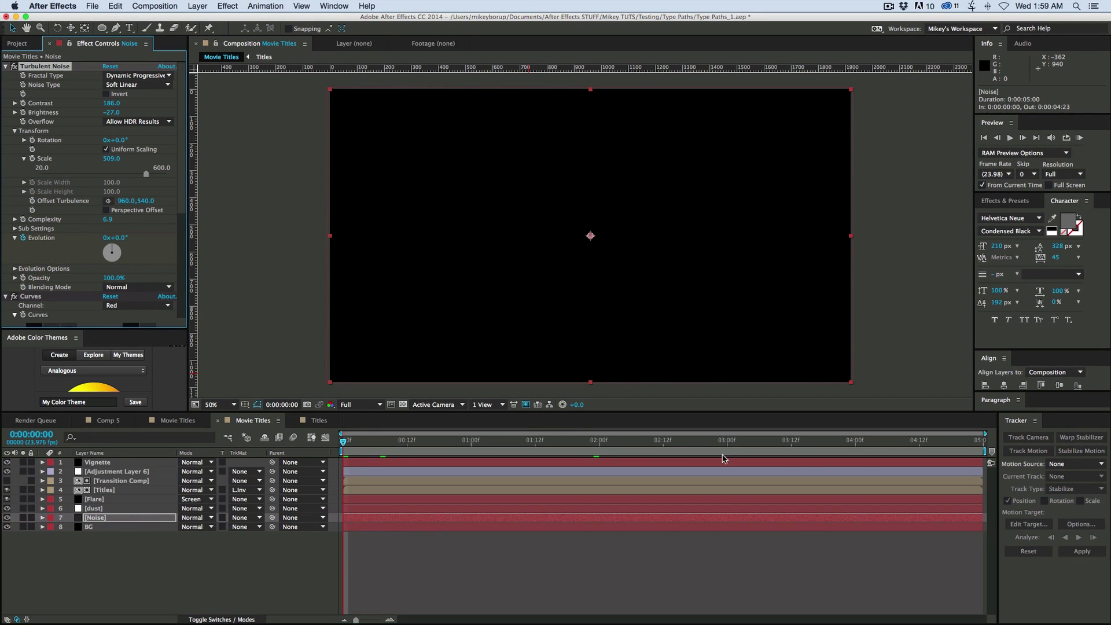
Raise the Turbulent Noise Evolution to about 176° at 0:00:04:23 and play a RAM preview from the start
{"action": "left_click_drag", "start_coordinate": [823, 442], "coordinate": [1017, 451]}
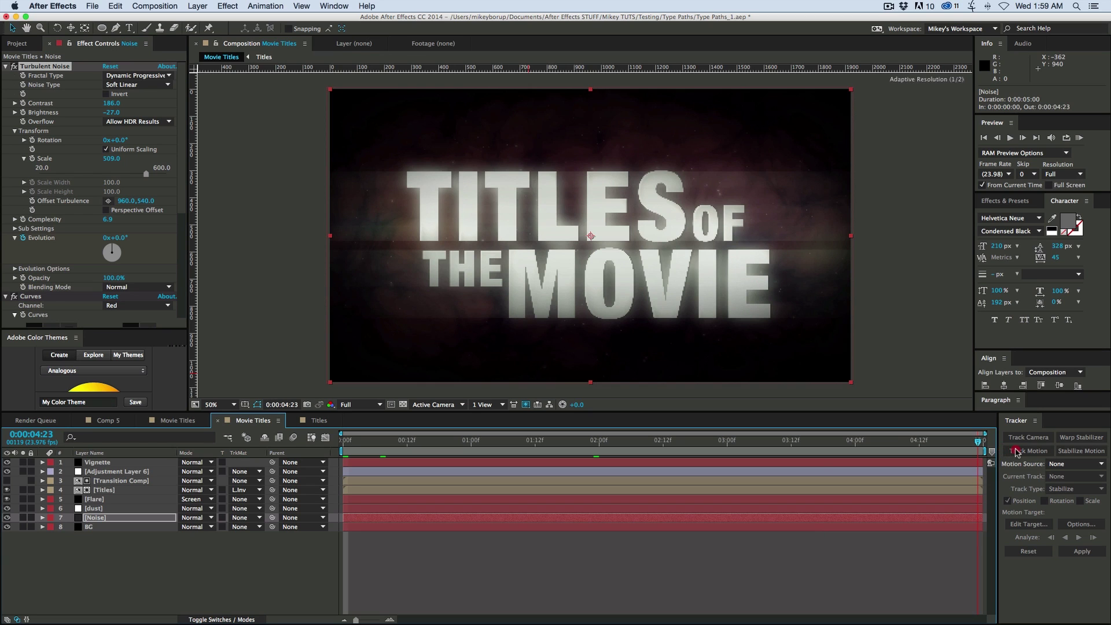
{"action": "left_click_drag", "start_coordinate": [130, 239], "coordinate": [234, 245]}
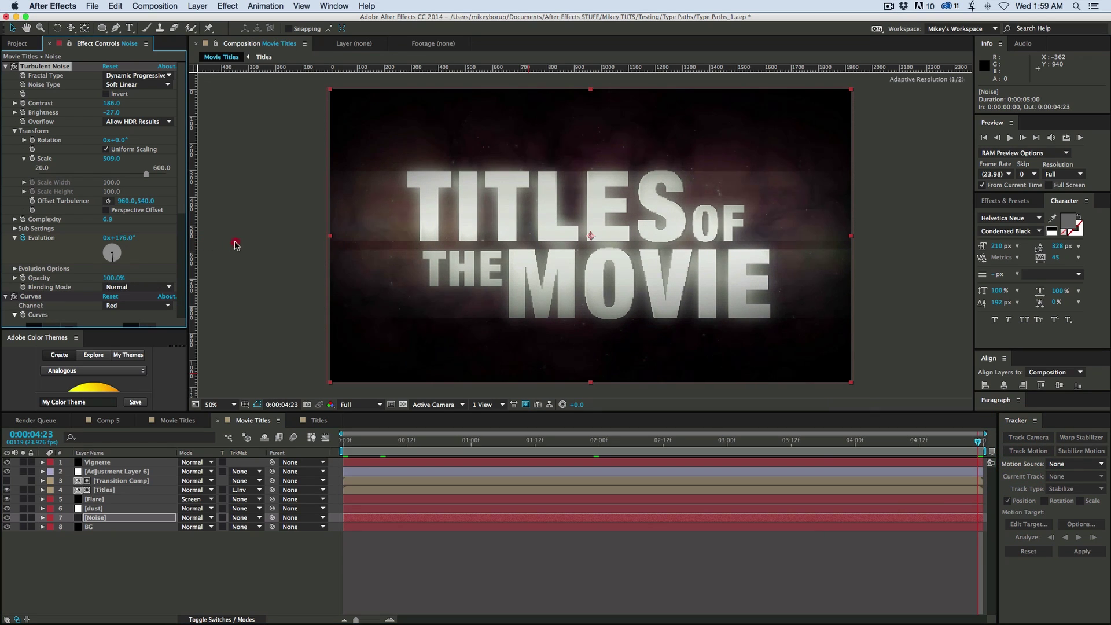
{"action": "left_click_drag", "start_coordinate": [612, 441], "coordinate": [985, 456]}
{"action": "left_click_drag", "start_coordinate": [121, 238], "coordinate": [233, 248]}
{"action": "left_click_drag", "start_coordinate": [387, 440], "coordinate": [337, 438]}
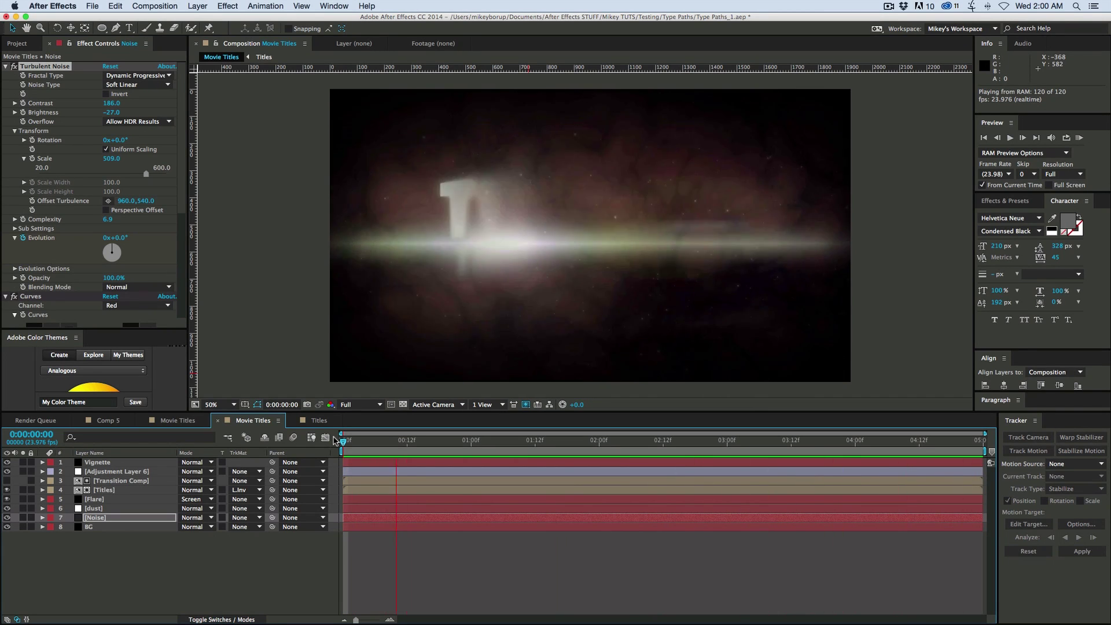
Stop the preview, open the Titles composition and turn on its transparency grid
{"action": "key", "text": "space"}
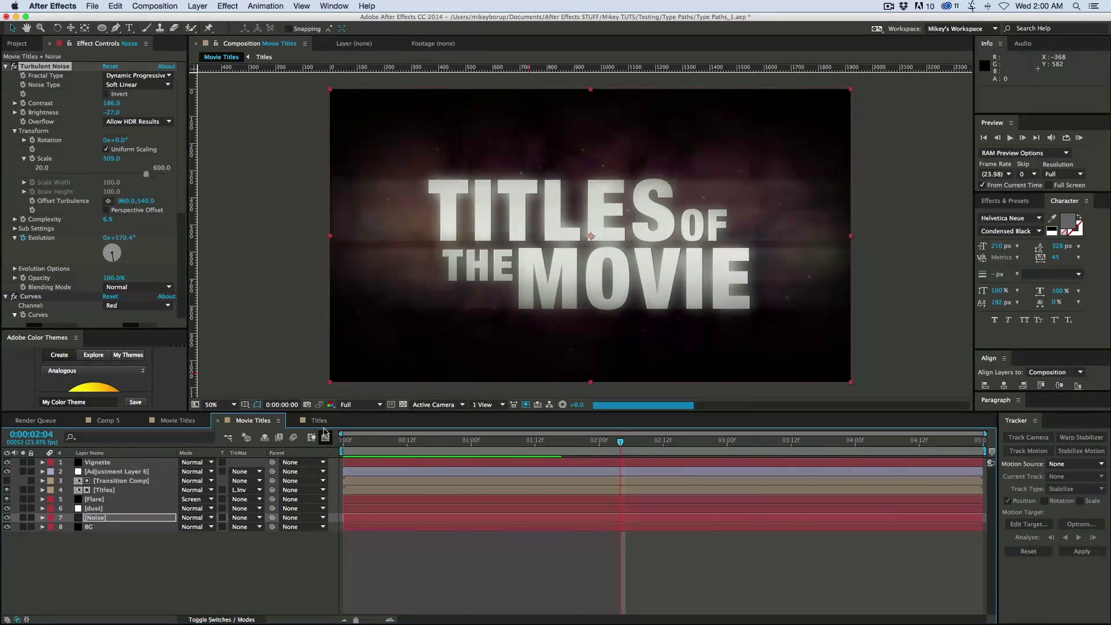
{"action": "left_click", "coordinate": [376, 482]}
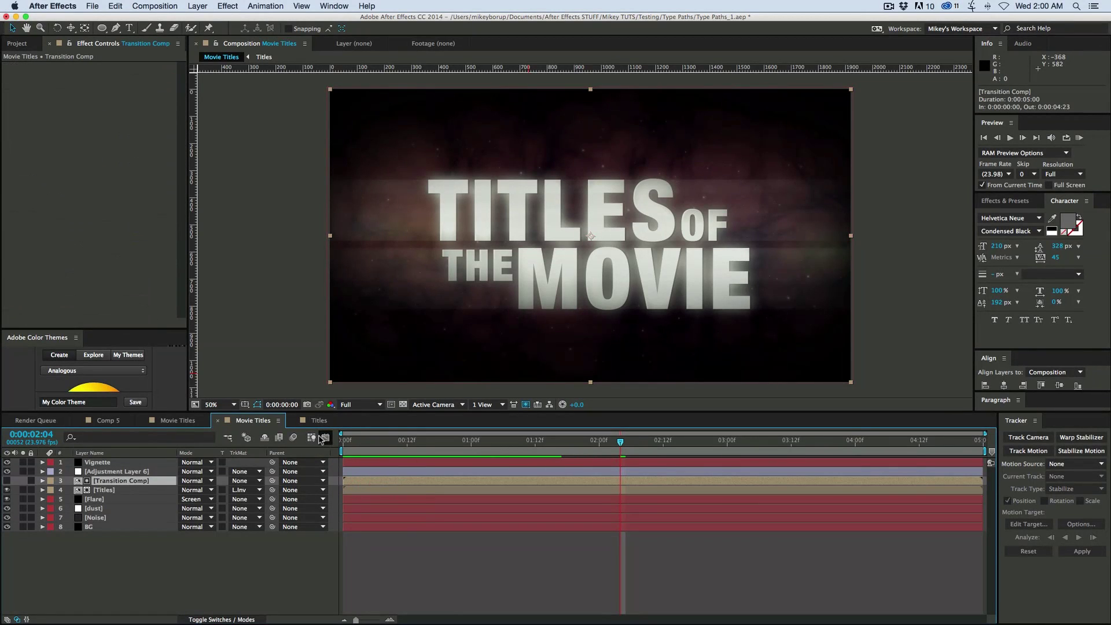
{"action": "left_click", "coordinate": [318, 421]}
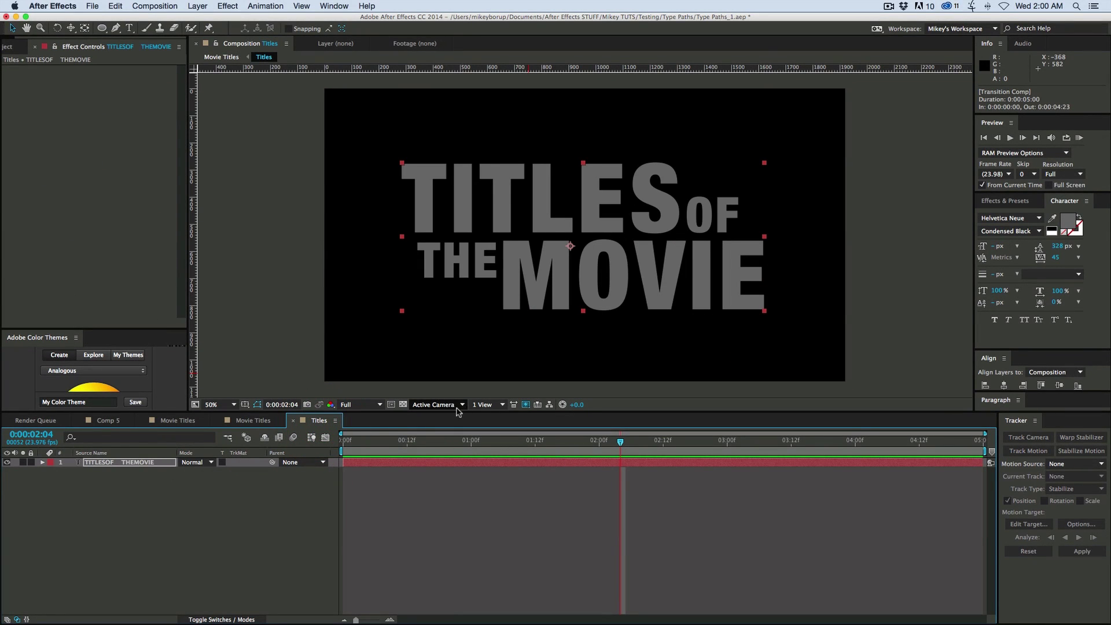
{"action": "left_click", "coordinate": [395, 481]}
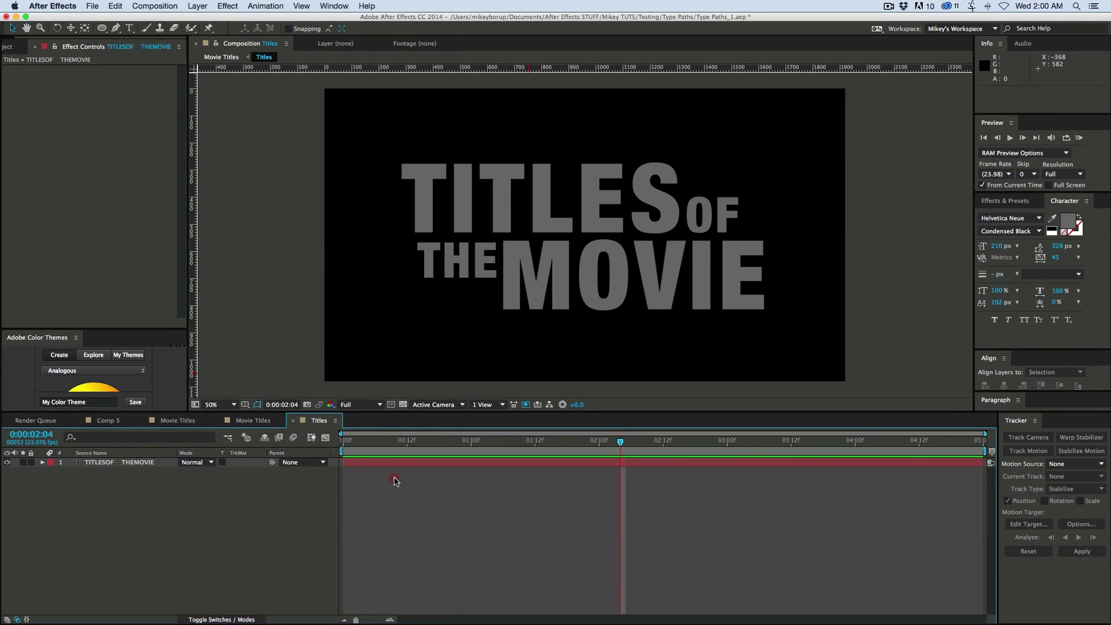
{"action": "left_click", "coordinate": [403, 404]}
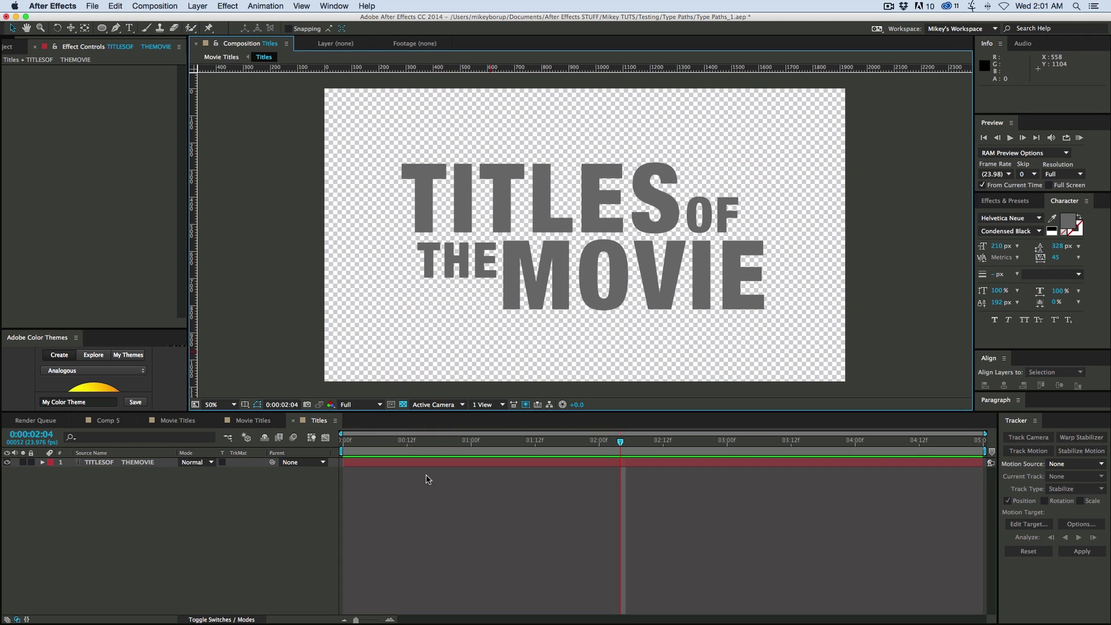
Add the expression value-index/4 to the title text layer's Scale
{"action": "left_click", "coordinate": [118, 466]}
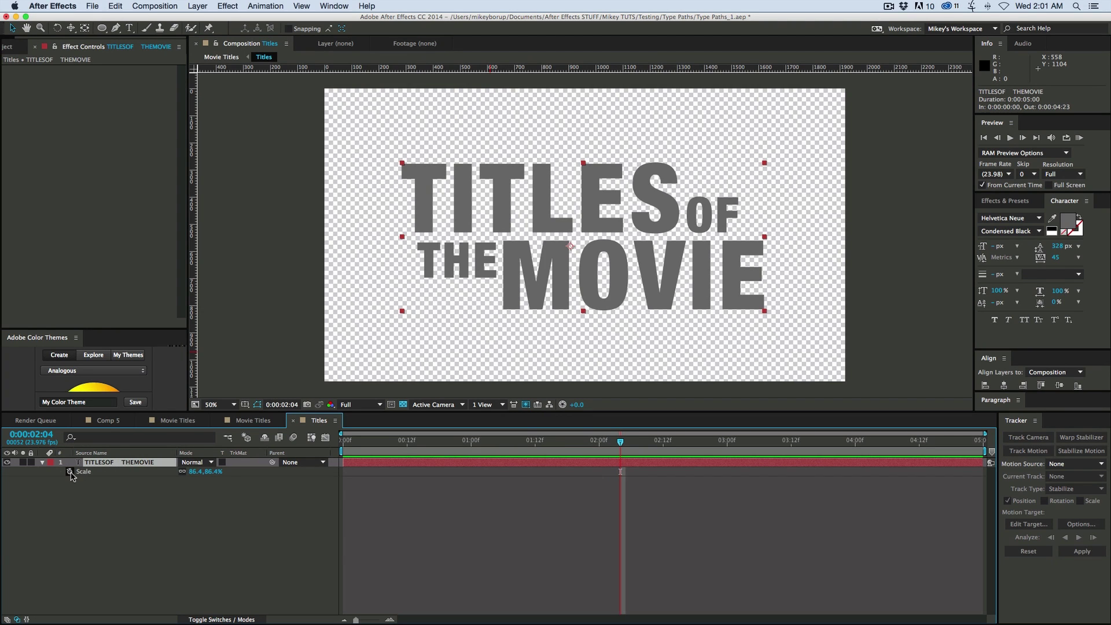
{"action": "left_click", "coordinate": [69, 471], "text": "alt"}
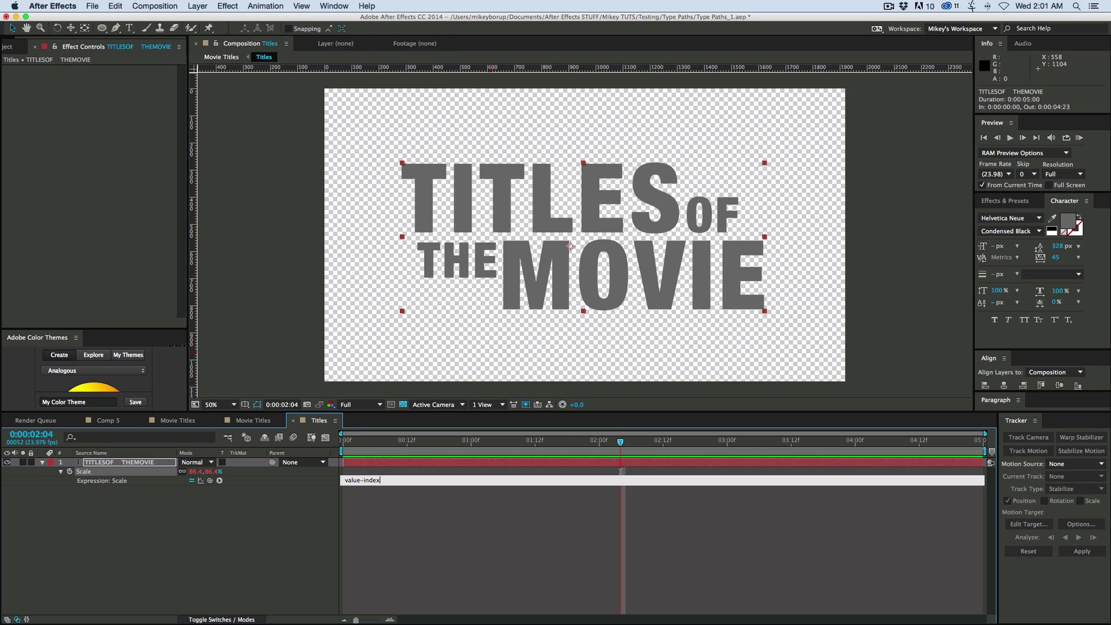
{"action": "left_click", "coordinate": [280, 447]}
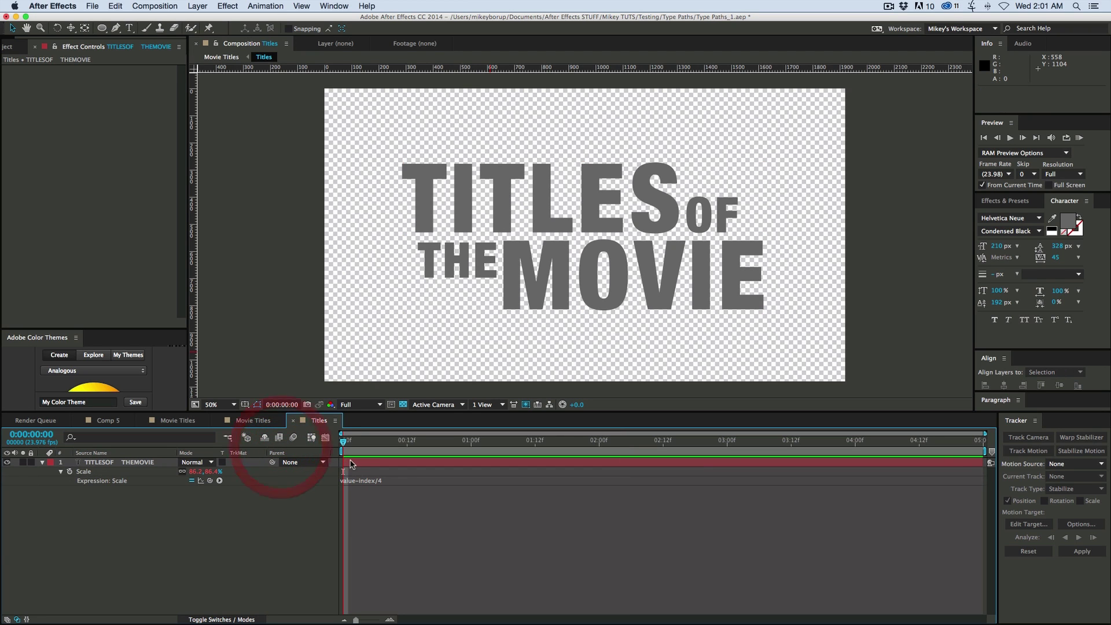
Try to build side depth by duplicating the title text layer ten times at 0:00:00:00
{"action": "left_click", "coordinate": [150, 462]}
{"action": "key", "text": "ctrl+d"}
{"action": "key", "text": "ctrl+d"}
{"action": "key", "text": "ctrl+d"}
{"action": "key", "text": "ctrl+d"}
{"action": "key", "text": "ctrl+d"}
{"action": "key", "text": "ctrl+d"}
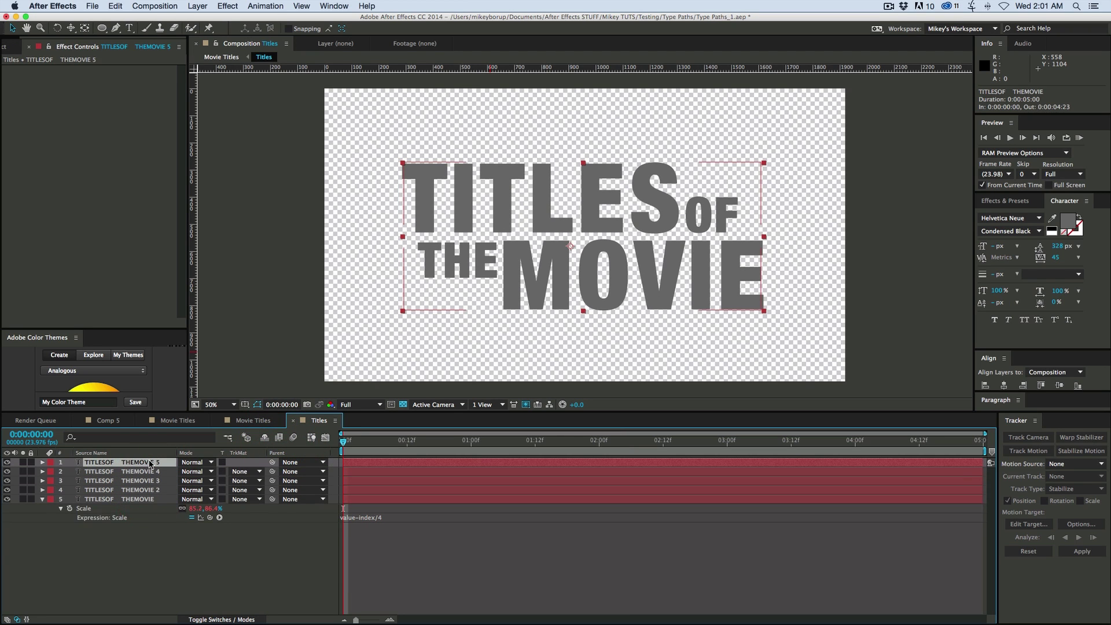
{"action": "key", "text": "ctrl+d"}
{"action": "key", "text": "ctrl+d"}
{"action": "key", "text": "ctrl+d"}
{"action": "key", "text": "ctrl+d"}
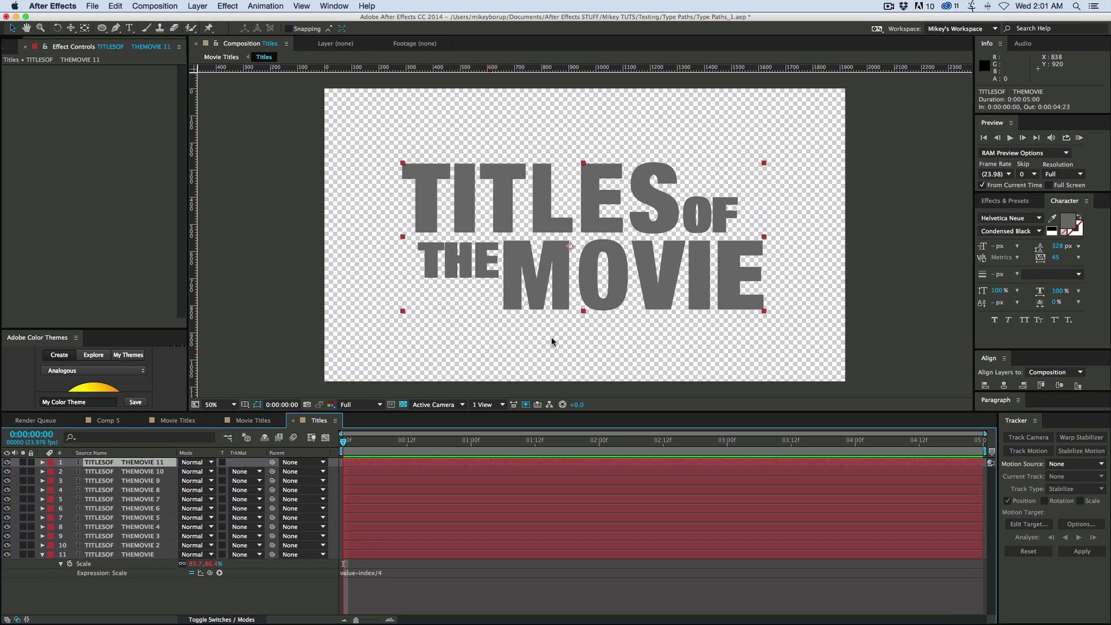
Undo the title text layer duplicates while keeping the Scale expression on the original layer
{"action": "key", "text": "ctrl+z"}
{"action": "key", "text": "ctrl+z"}
{"action": "key", "text": "ctrl+z"}
{"action": "key", "text": "ctrl+z"}
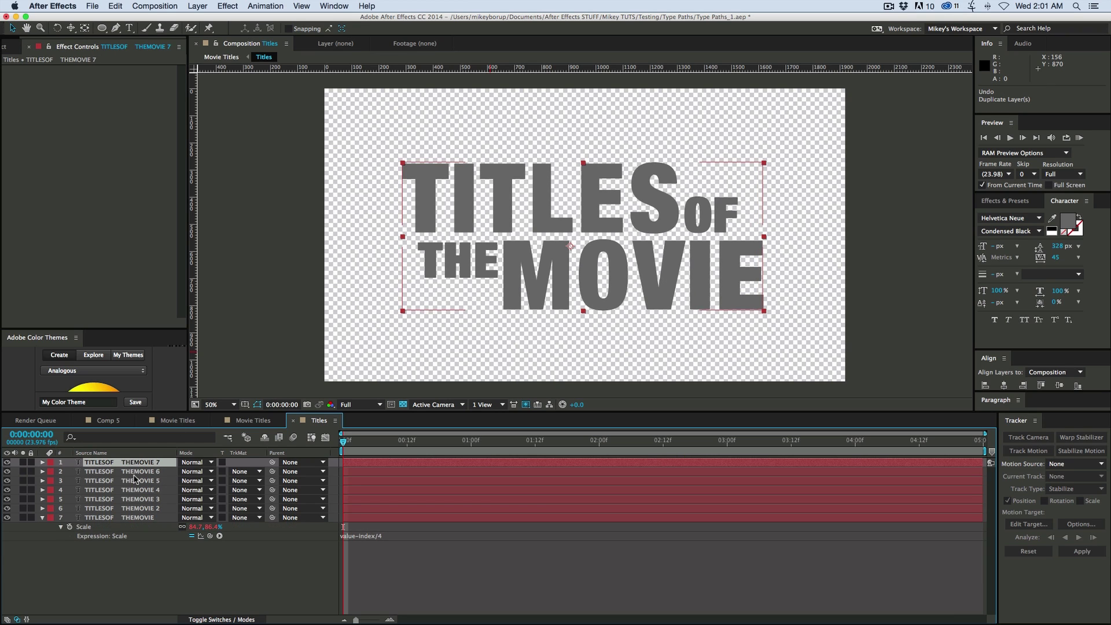
{"action": "key", "text": "ctrl+z"}
{"action": "key", "text": "ctrl+z"}
{"action": "key", "text": "ctrl+z"}
{"action": "key", "text": "ctrl+z"}
{"action": "key", "text": "ctrl+z"}
{"action": "key", "text": "ctrl+z"}
{"action": "key", "text": "ctrl+z"}
{"action": "key", "text": "ctrl+z"}
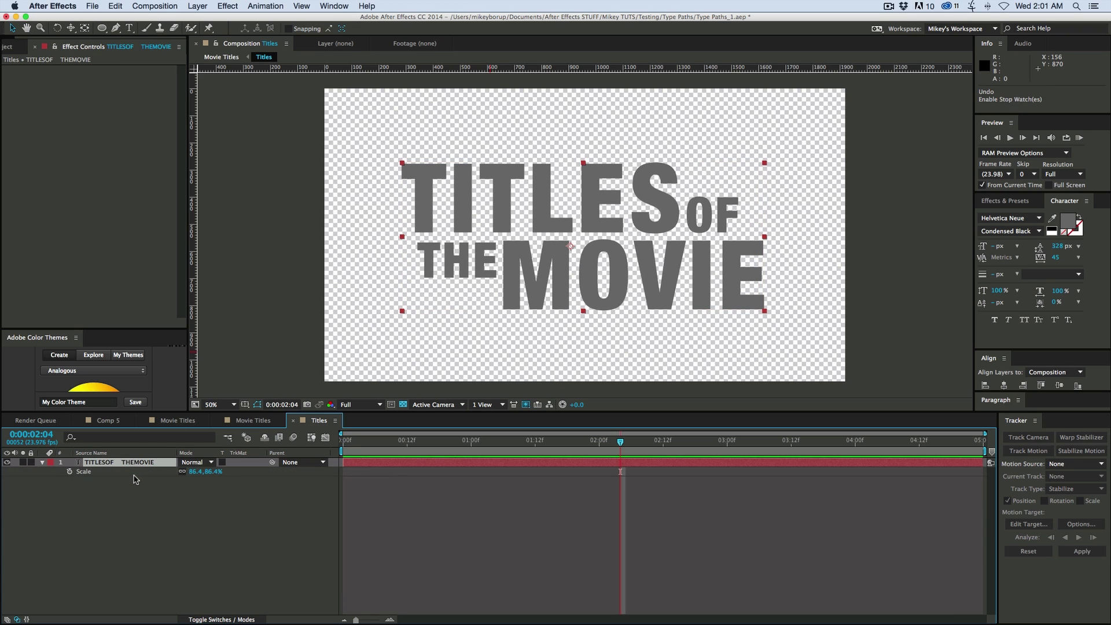
{"action": "key", "text": "ctrl+shift+z"}
Duplicate the title text layer, place the copy beneath the original and set the copy's fill color to black
{"action": "left_click", "coordinate": [135, 465]}
{"action": "key", "text": "ctrl+d"}
{"action": "left_click_drag", "start_coordinate": [137, 473], "coordinate": [137, 461]}
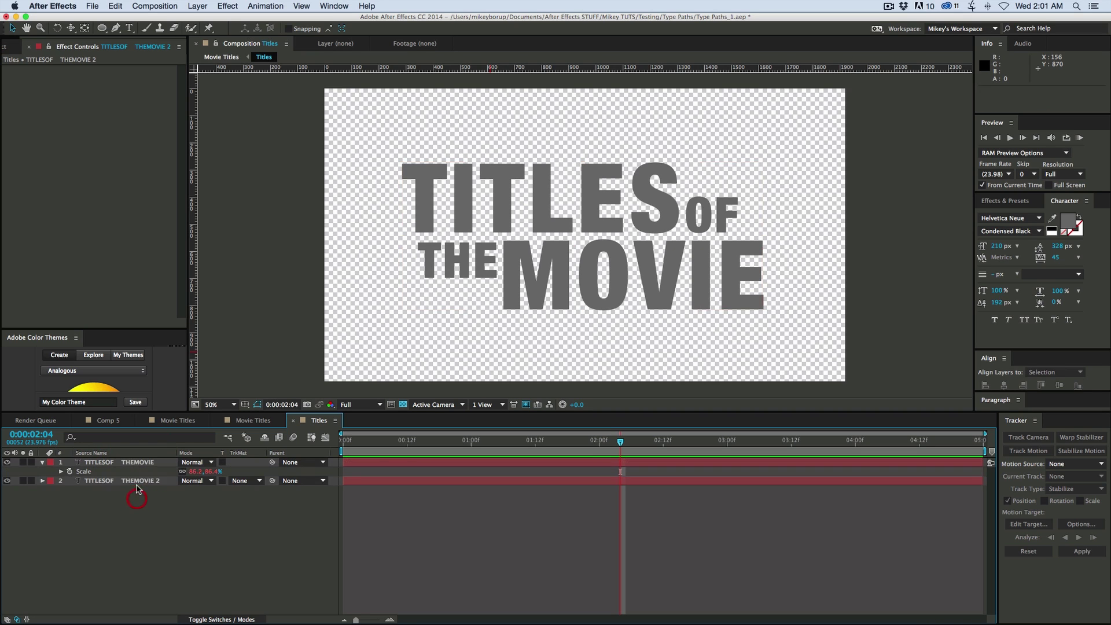
{"action": "left_click", "coordinate": [1053, 230]}
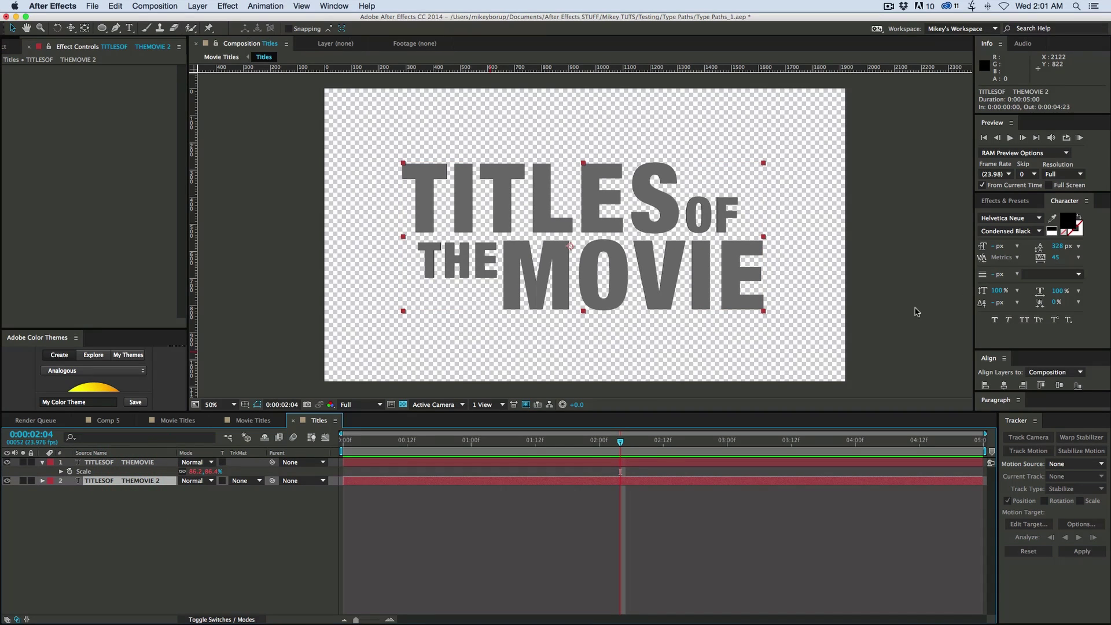
Duplicate the black title copy ten times beneath the original to form a sideways extrusion
{"action": "left_click", "coordinate": [150, 481]}
{"action": "key", "text": "super+d"}
{"action": "key", "text": "super+d"}
{"action": "key", "text": "super+d"}
{"action": "key", "text": "super+d"}
{"action": "key", "text": "super+d"}
{"action": "key", "text": "super+d"}
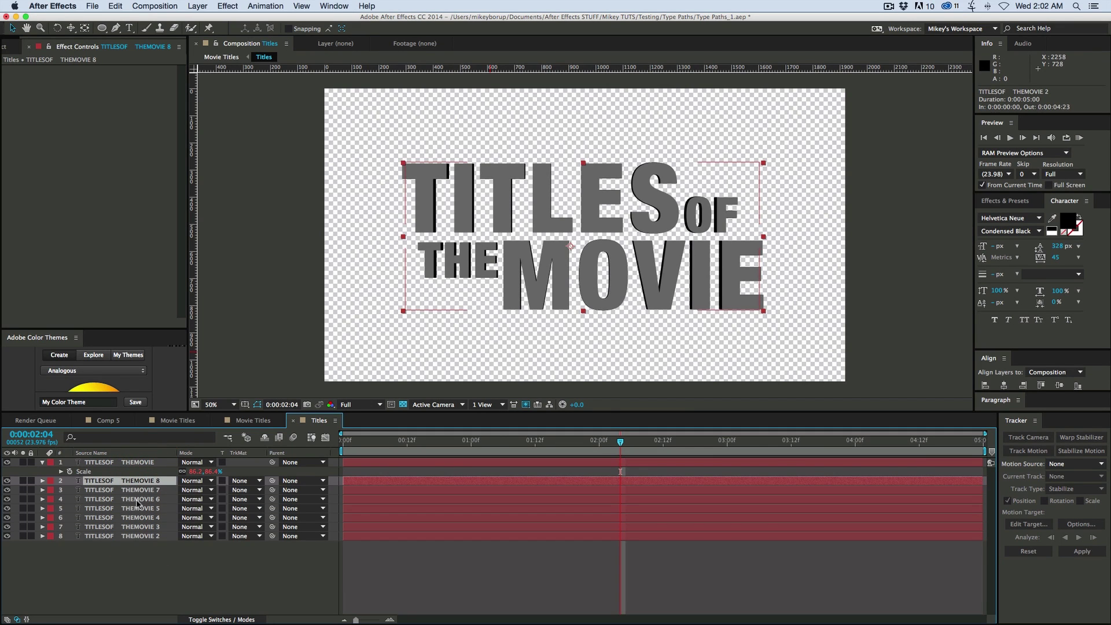
{"action": "key", "text": "super+d"}
{"action": "key", "text": "super+d"}
{"action": "key", "text": "super+d"}
{"action": "key", "text": "super+d"}
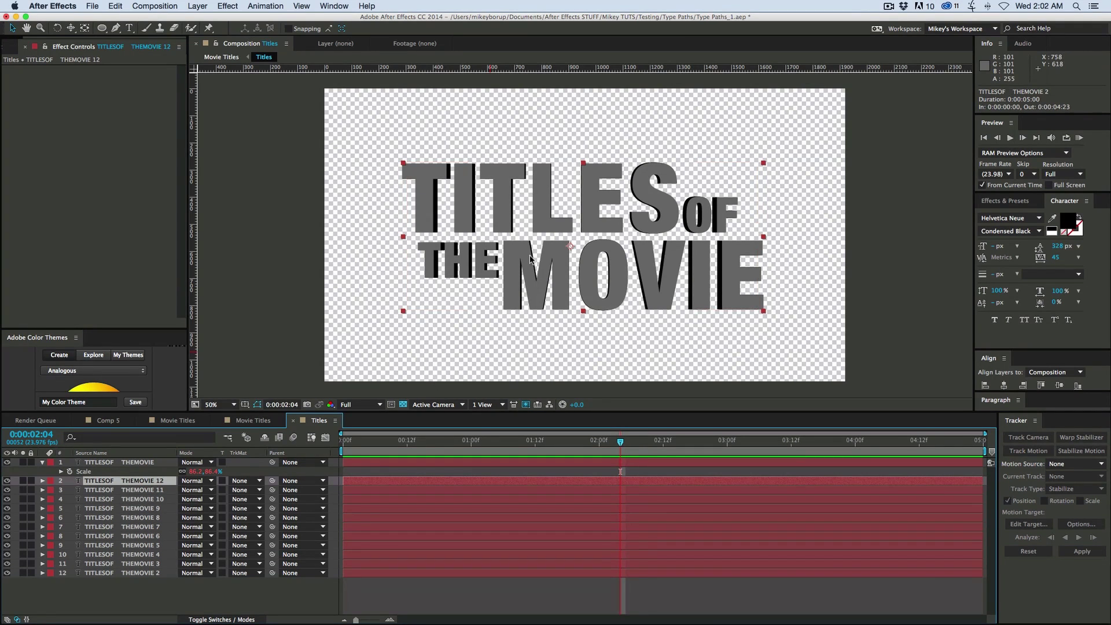
Check the extrusion's edges up close and deepen it with seven more black duplicates
{"action": "key", "text": "period"}
{"action": "key", "text": "comma"}
{"action": "key", "text": "comma"}
{"action": "key", "text": "ctrl+d"}
{"action": "key", "text": "ctrl+d"}
{"action": "key", "text": "ctrl+d"}
{"action": "key", "text": "ctrl+d"}
{"action": "key", "text": "ctrl+d"}
{"action": "key", "text": "ctrl+d"}
{"action": "key", "text": "ctrl+d"}
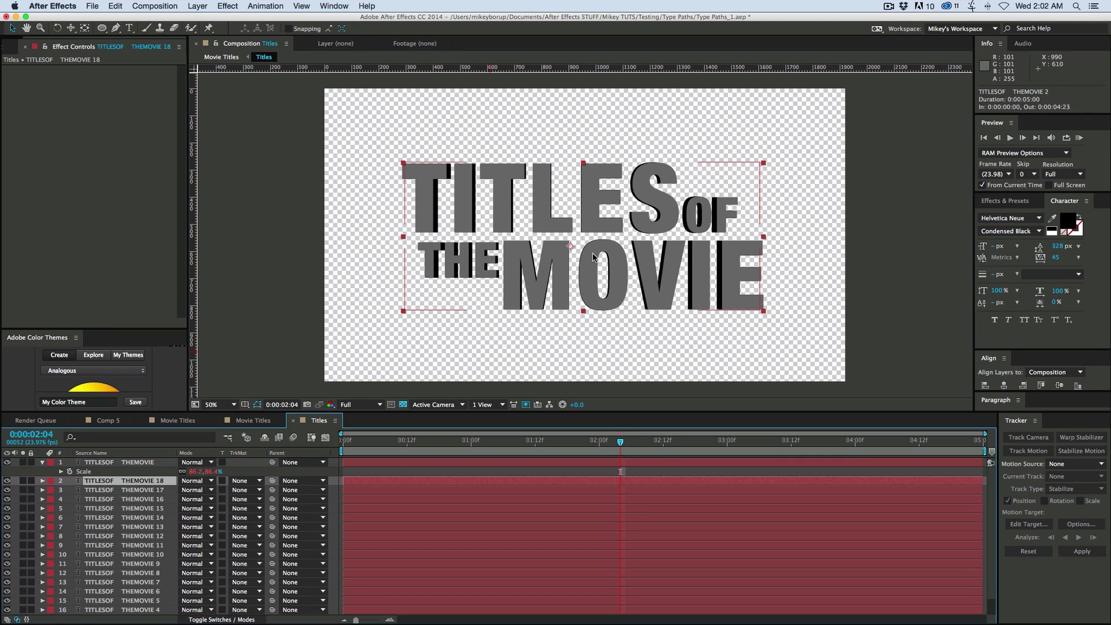
Examine the extruded title up close in the Movie Titles composition
{"action": "left_click", "coordinate": [252, 420]}
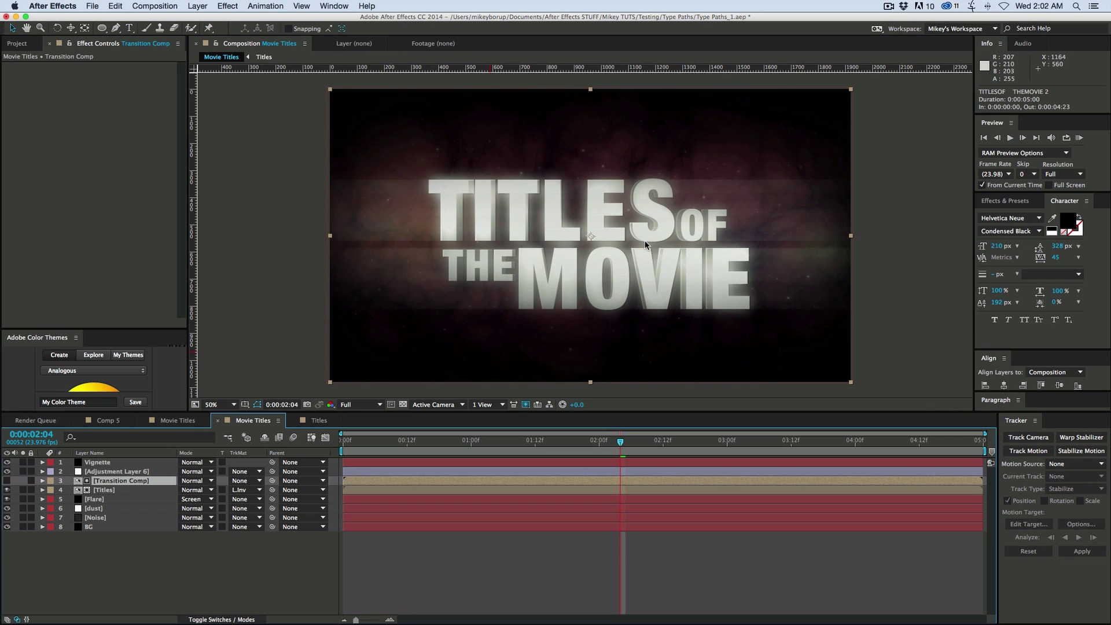
{"action": "key", "text": "period"}
{"action": "key", "text": "period"}
{"action": "key", "text": "comma"}
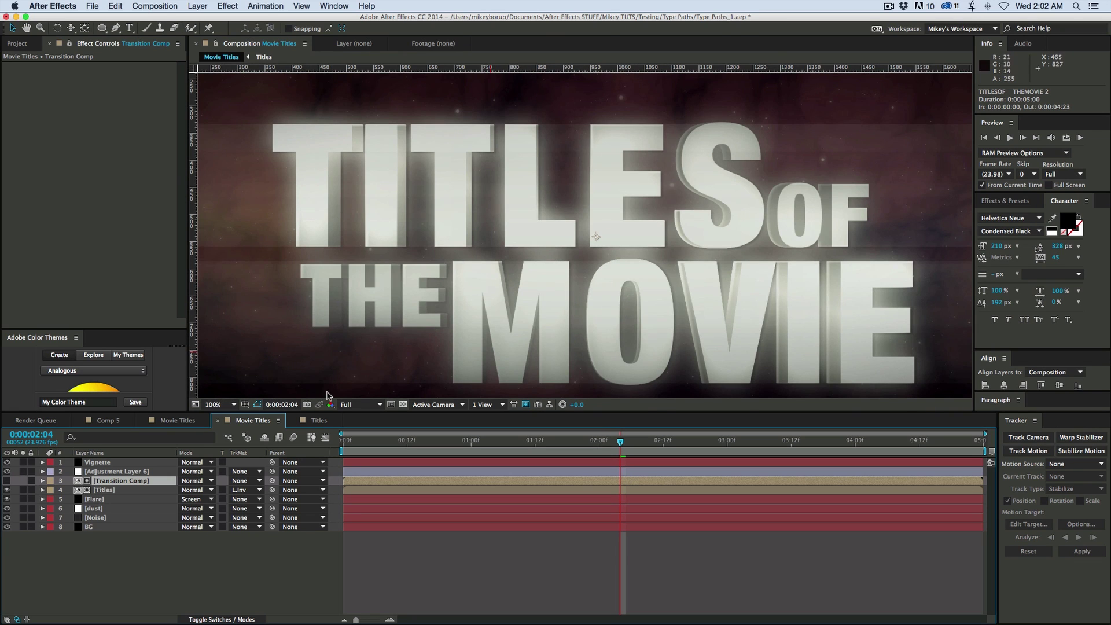
In the Titles composition, delete all black duplicates above the first black copy
{"action": "left_click", "coordinate": [318, 421]}
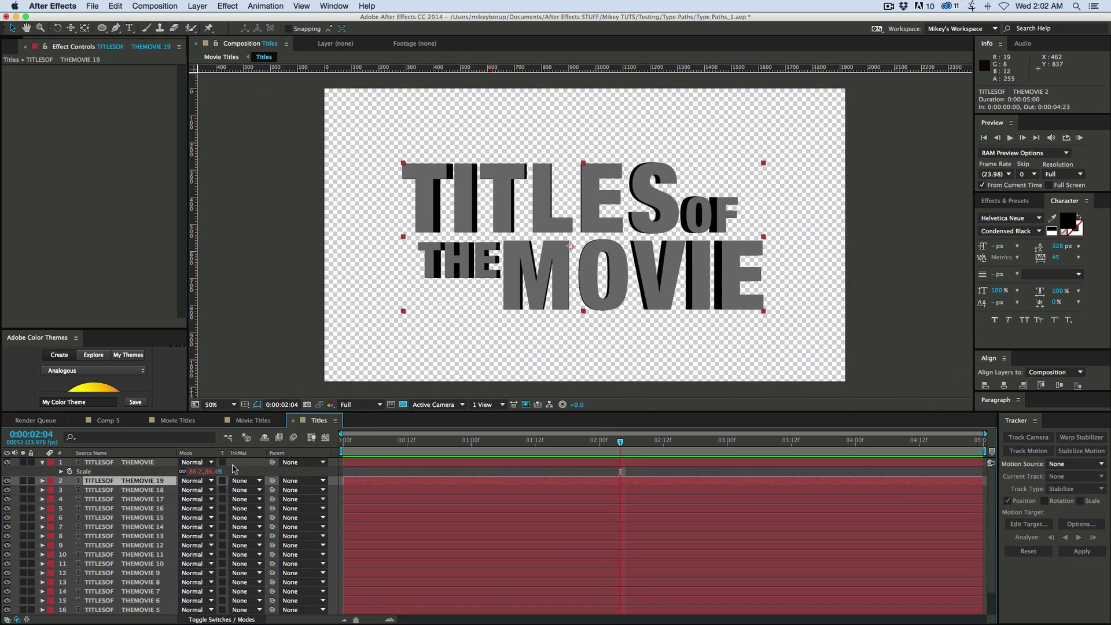
{"action": "left_click", "coordinate": [150, 483]}
{"action": "scroll", "coordinate": [150, 486], "scroll_direction": "down", "scroll_amount": 2}
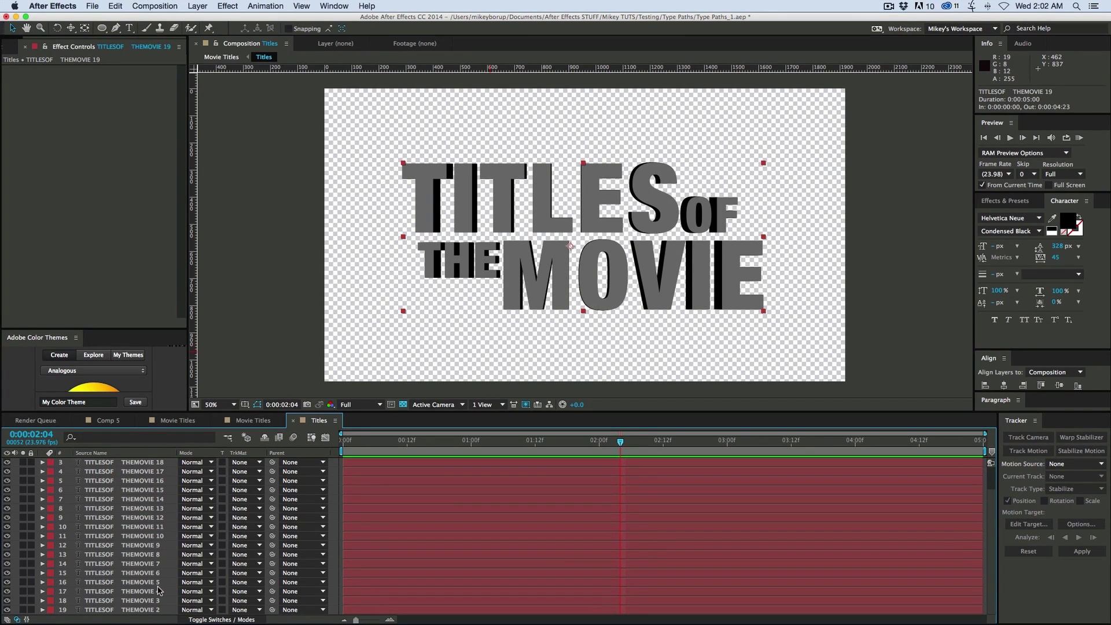
{"action": "left_click", "coordinate": [150, 601], "text": "shift"}
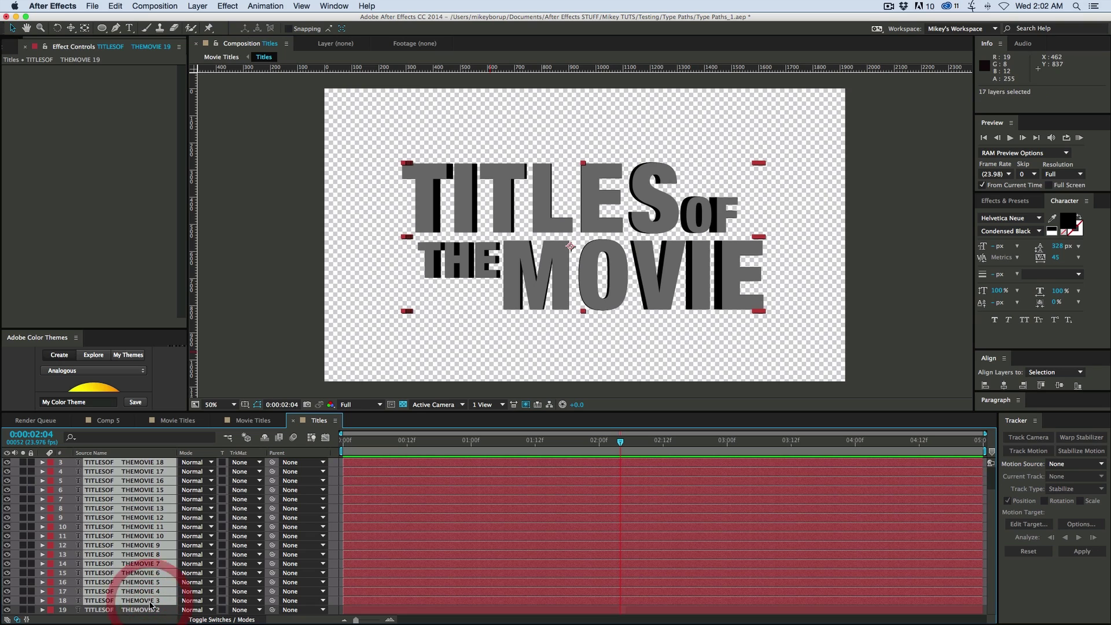
{"action": "key", "text": "Delete"}
Rewrite the black copy's Scale expression so its first line reads x=value[0]-index/4;
{"action": "left_click", "coordinate": [134, 482]}
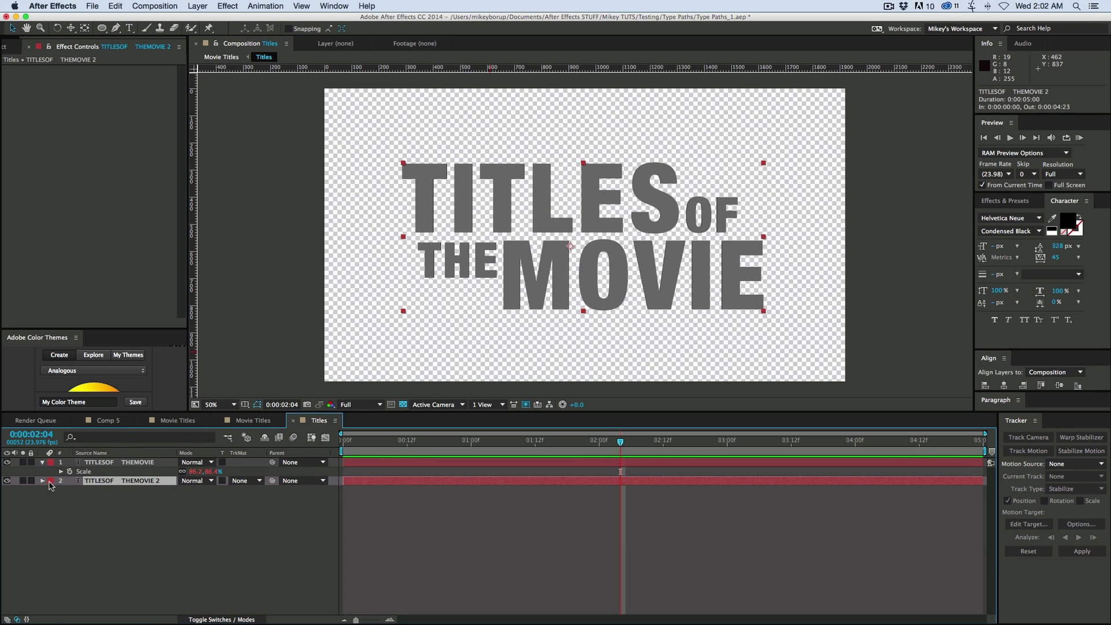
{"action": "key", "text": "e"}
{"action": "key", "text": "e"}
{"action": "left_click", "coordinate": [387, 524]}
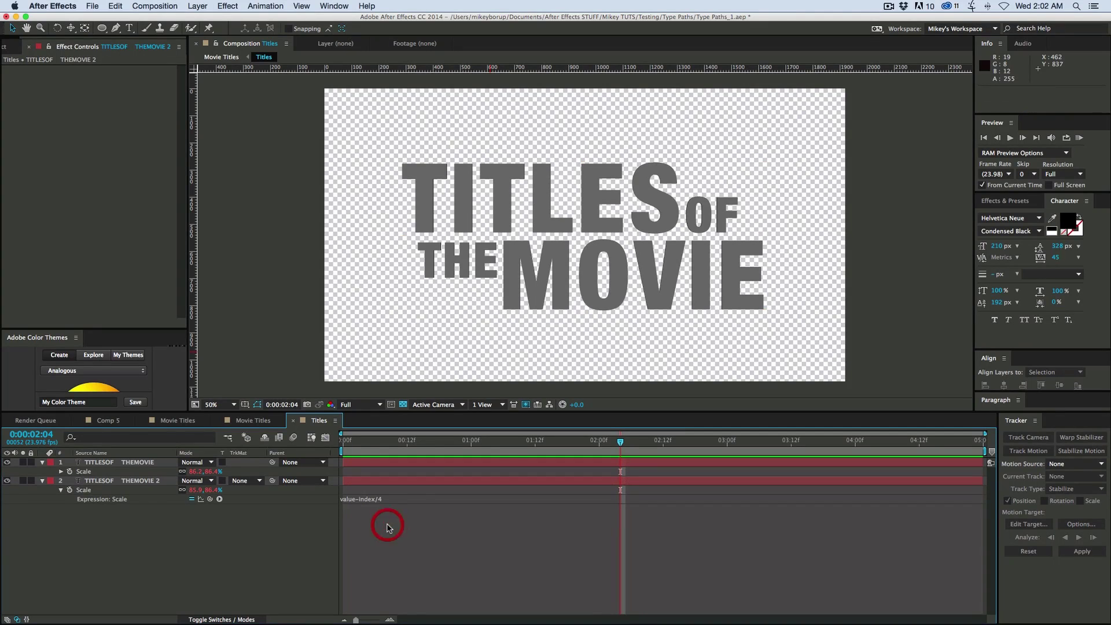
{"action": "left_click", "coordinate": [394, 499]}
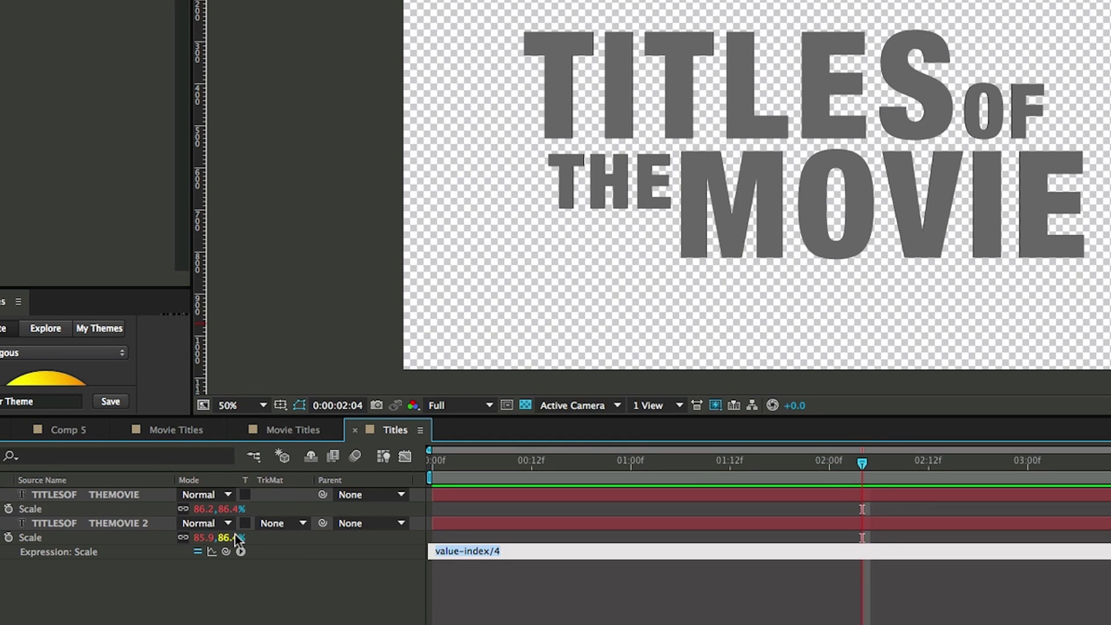
{"action": "left_click", "coordinate": [435, 551]}
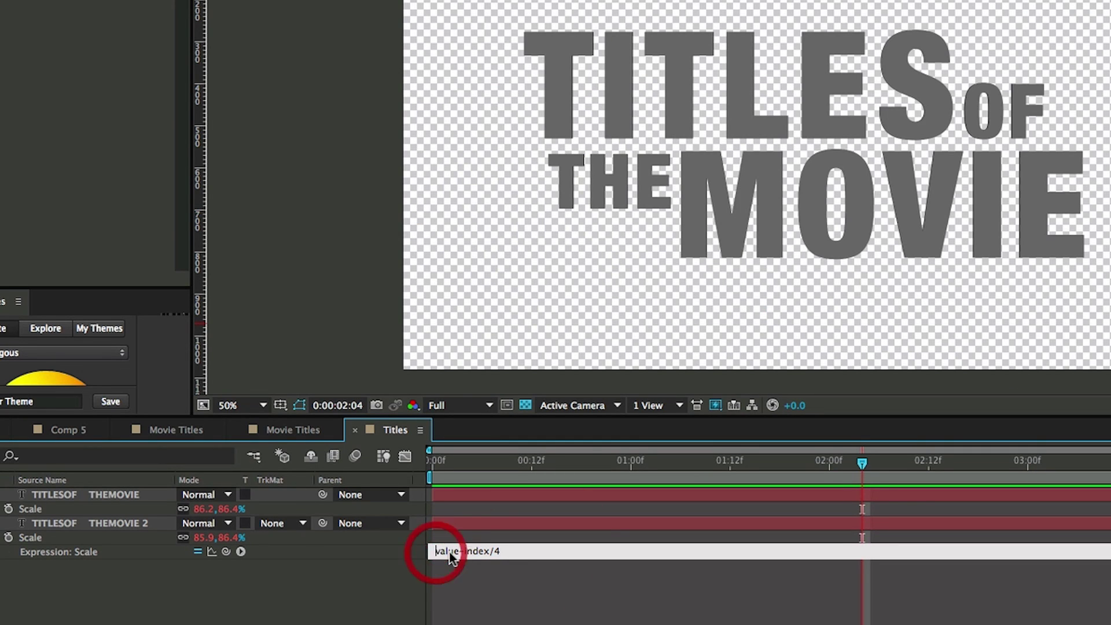
{"action": "type", "text": "x="}
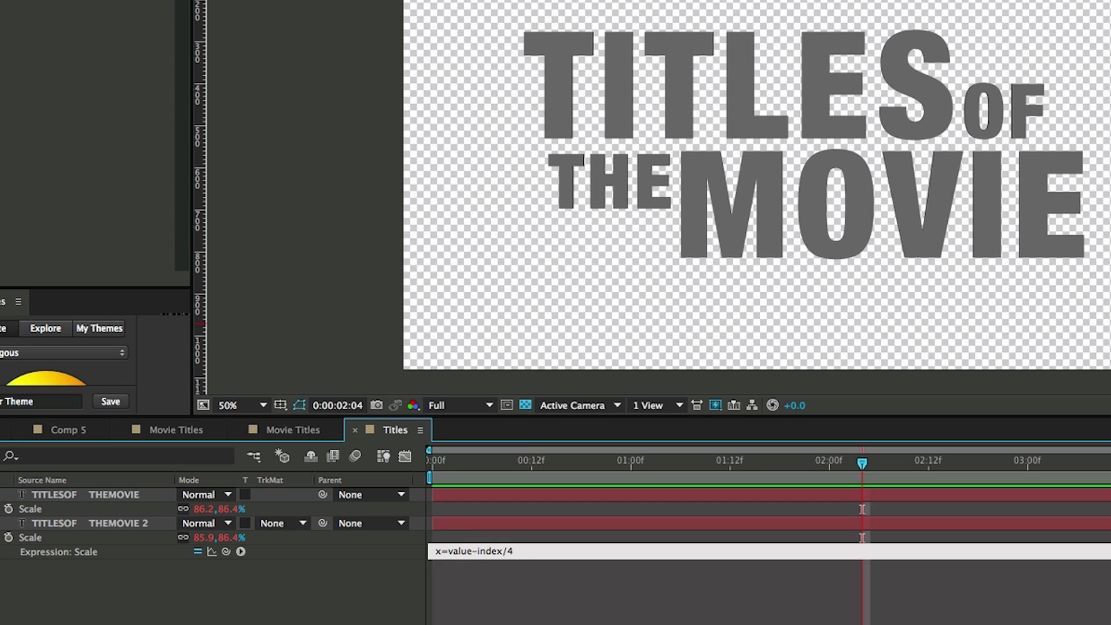
{"action": "left_click", "coordinate": [472, 551]}
{"action": "type", "text": "["}
{"action": "type", "text": "[0]"}
{"action": "key", "text": "End"}
{"action": "type", "text": ";"}
{"action": "key", "text": "Return"}
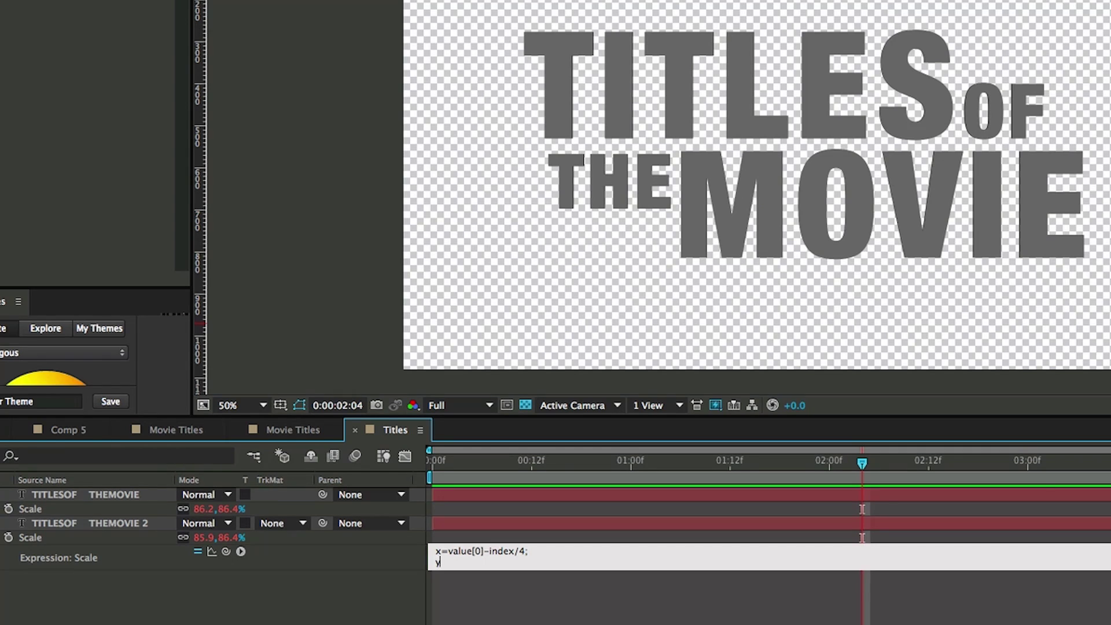
Complete the black copy's Scale expression with the lines y=value[1]-index; and [x,y], and apply it
{"action": "type", "text": "y=value"}
{"action": "type", "text": "[1]-index;"}
{"action": "key", "text": "Return"}
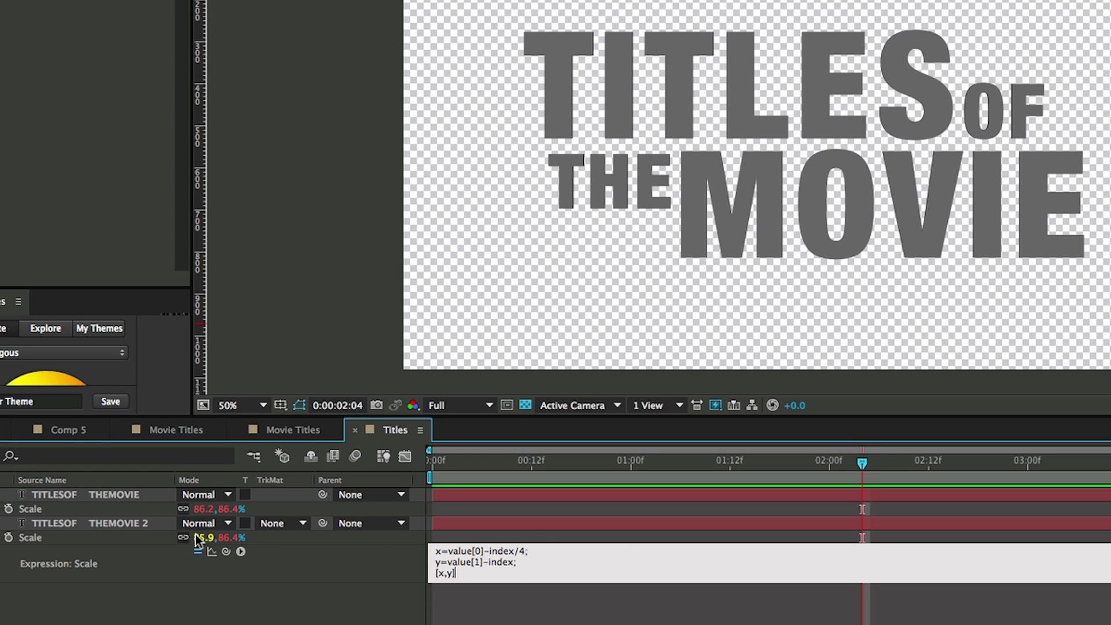
{"action": "left_click", "coordinate": [460, 612]}
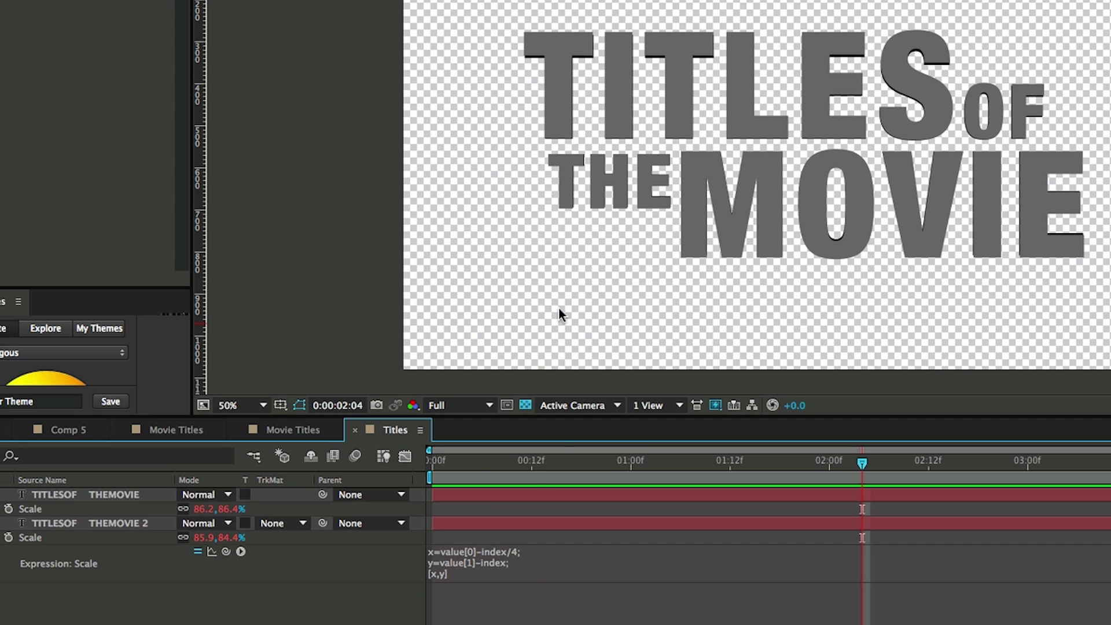
Duplicate the black copy with the two-axis Scale expression nine times beneath the original title
{"action": "left_click", "coordinate": [72, 523]}
{"action": "key", "text": "ctrl+d"}
{"action": "key", "text": "ctrl+d"}
{"action": "key", "text": "ctrl+d"}
{"action": "key", "text": "ctrl+d"}
{"action": "key", "text": "ctrl+d"}
{"action": "key", "text": "ctrl+d"}
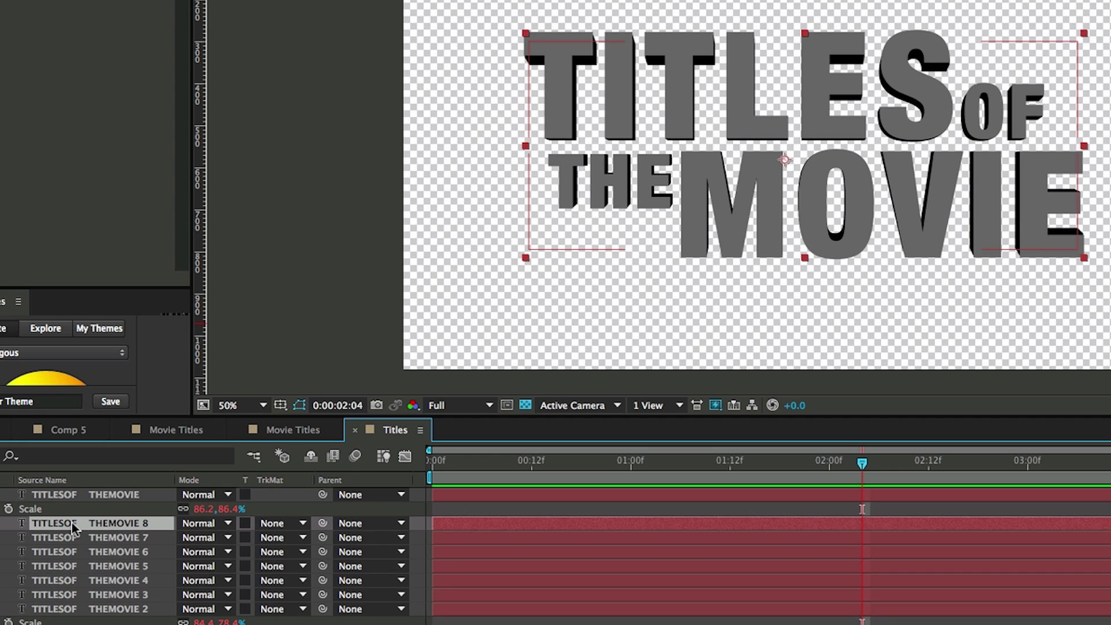
{"action": "key", "text": "ctrl+d"}
{"action": "key", "text": "ctrl+d"}
{"action": "key", "text": "ctrl+d"}
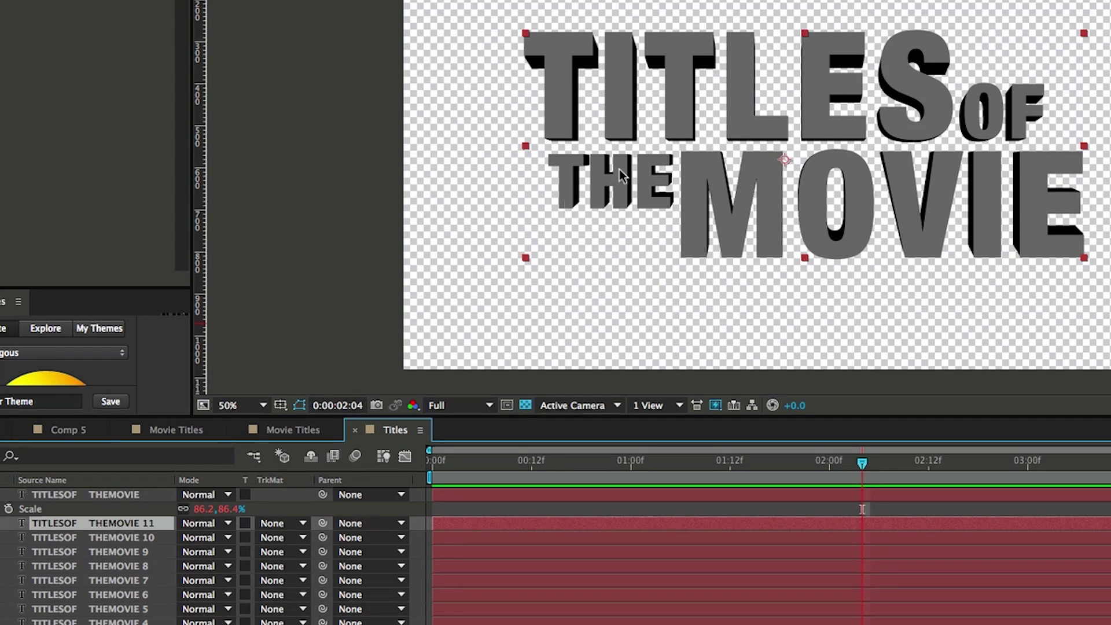
Check the title in Movie Titles, then make the extrusion shallower by deleting the top six black duplicates in Titles
{"action": "left_click", "coordinate": [286, 433]}
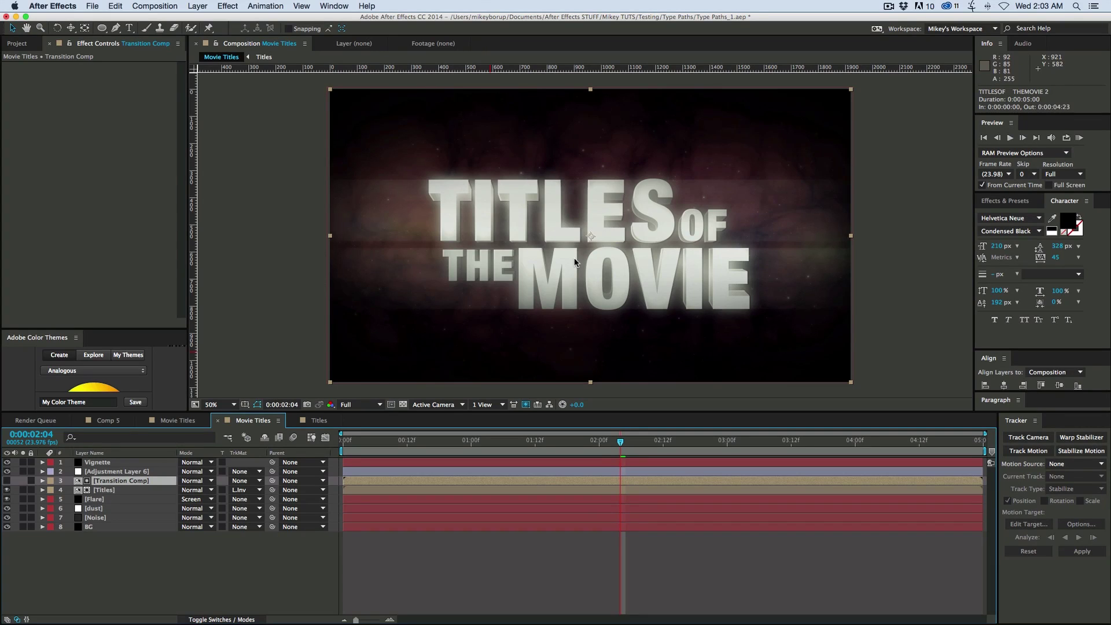
{"action": "left_click", "coordinate": [318, 424]}
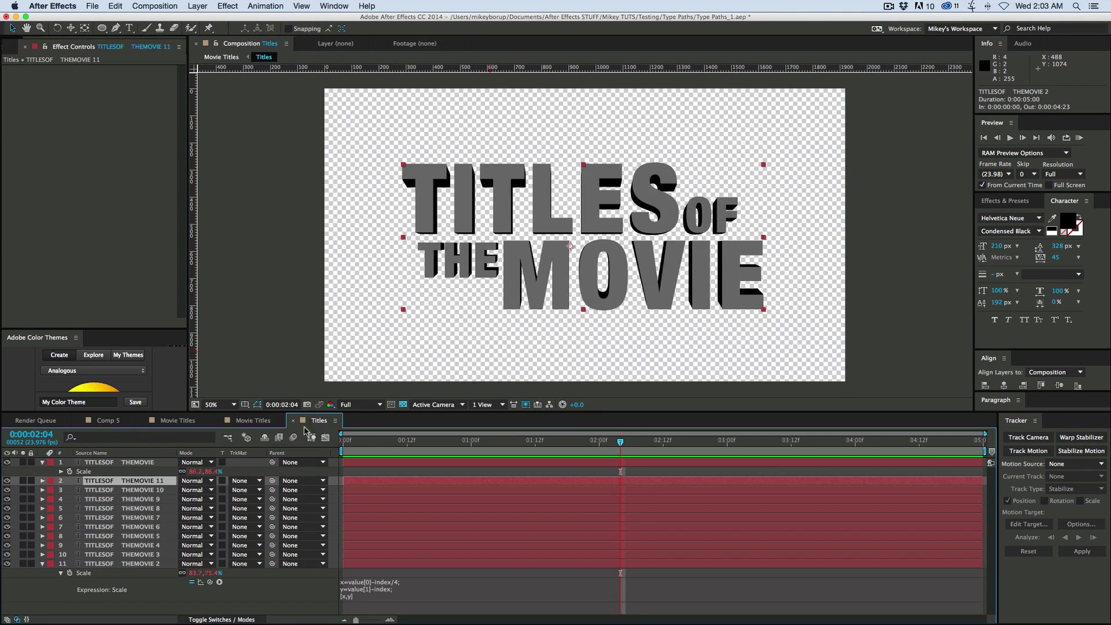
{"action": "left_click", "coordinate": [130, 528]}
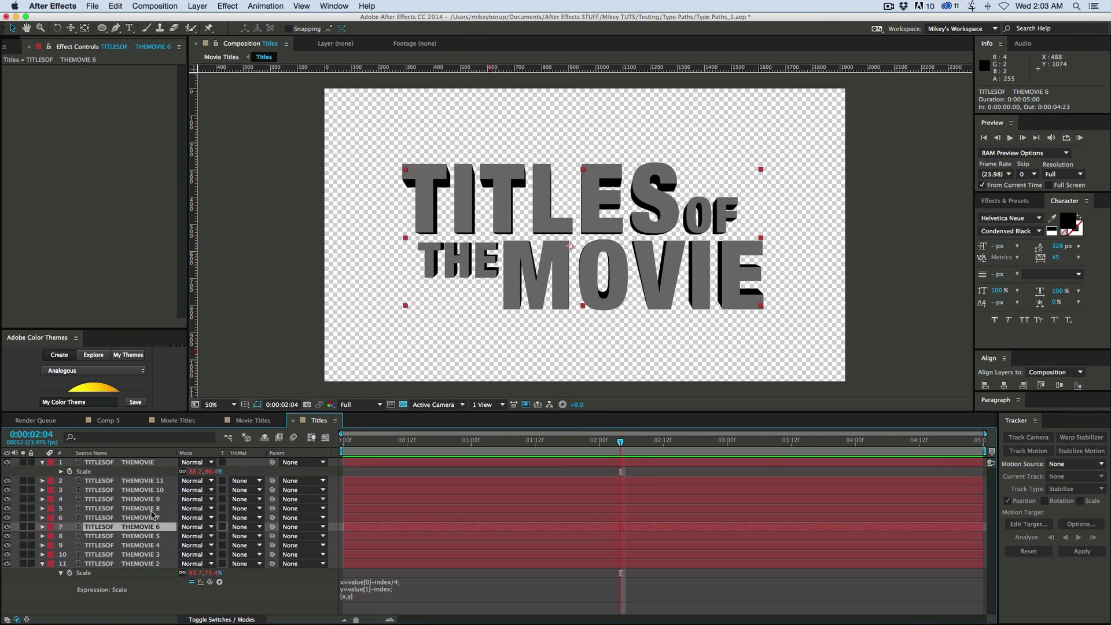
{"action": "left_click", "coordinate": [149, 481], "text": "shift"}
{"action": "key", "text": "Delete"}
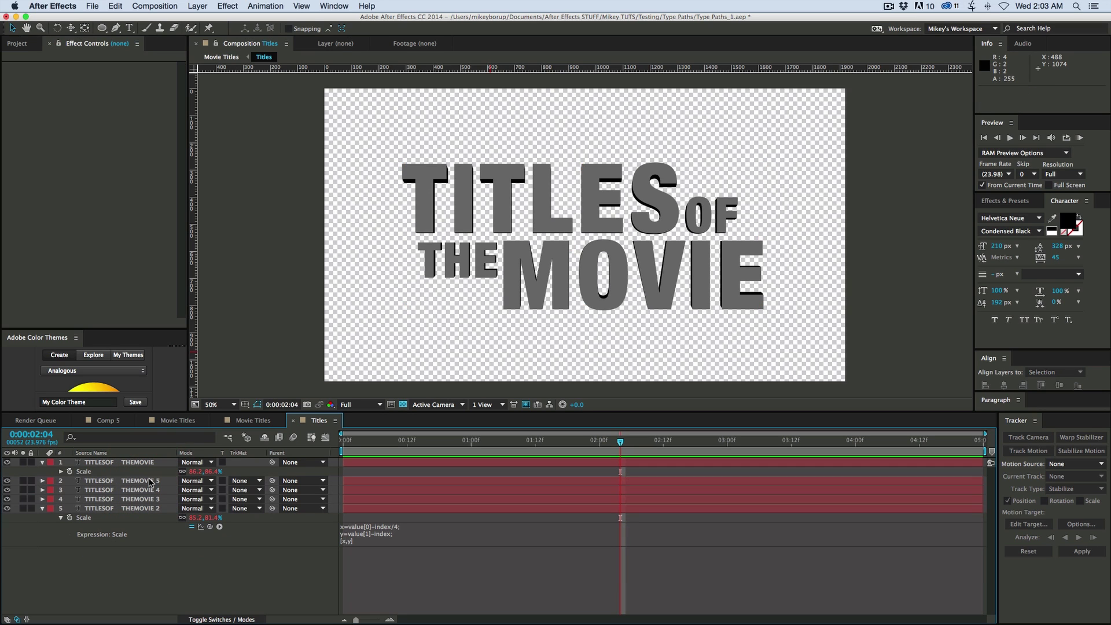
Return to the Movie Titles composition and play a RAM preview from the start
{"action": "left_click", "coordinate": [256, 421]}
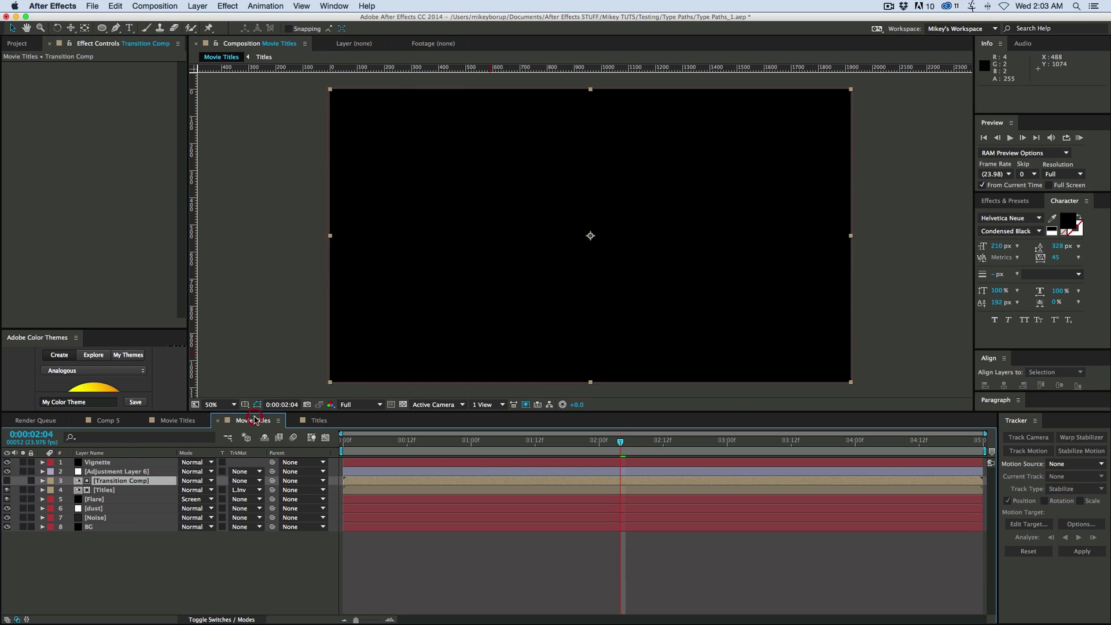
{"action": "left_click", "coordinate": [466, 571]}
{"action": "key", "text": "Home"}
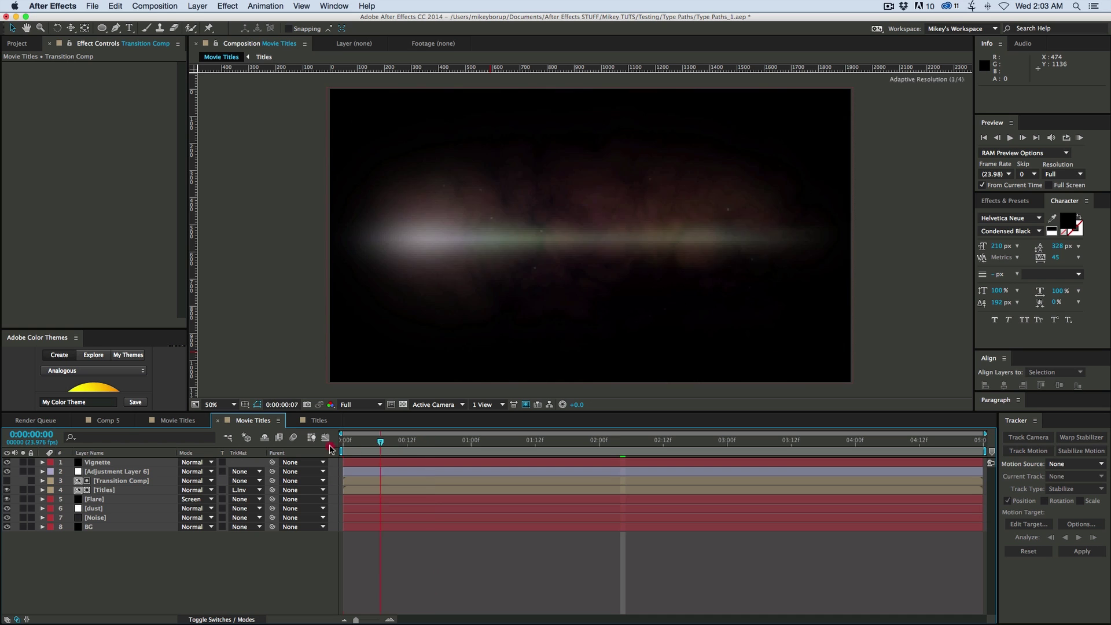
{"action": "key", "text": "KP_0"}
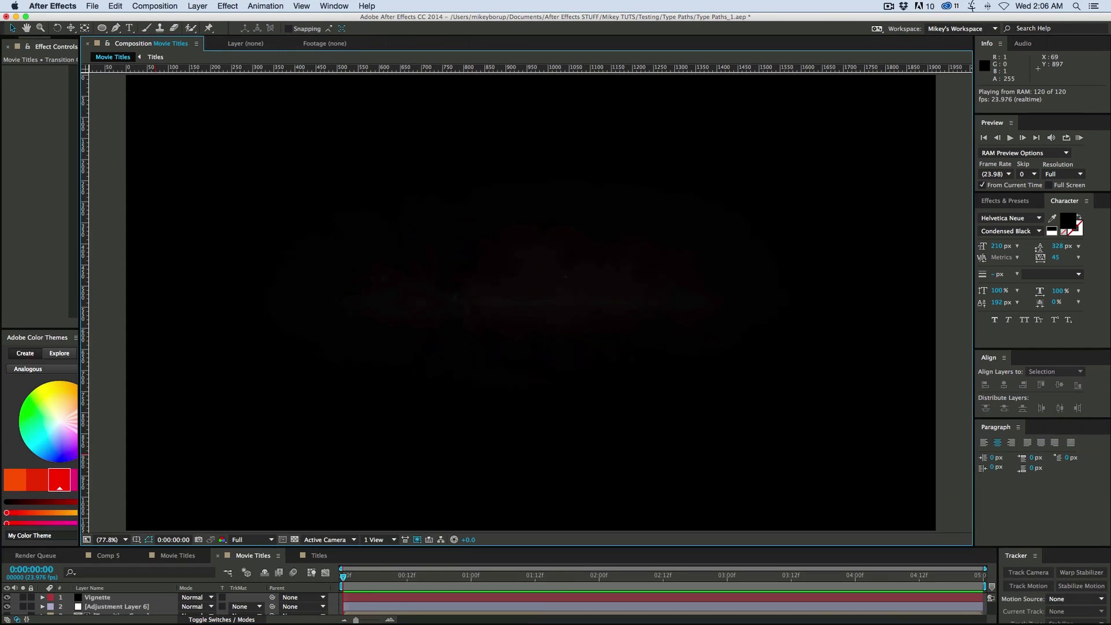